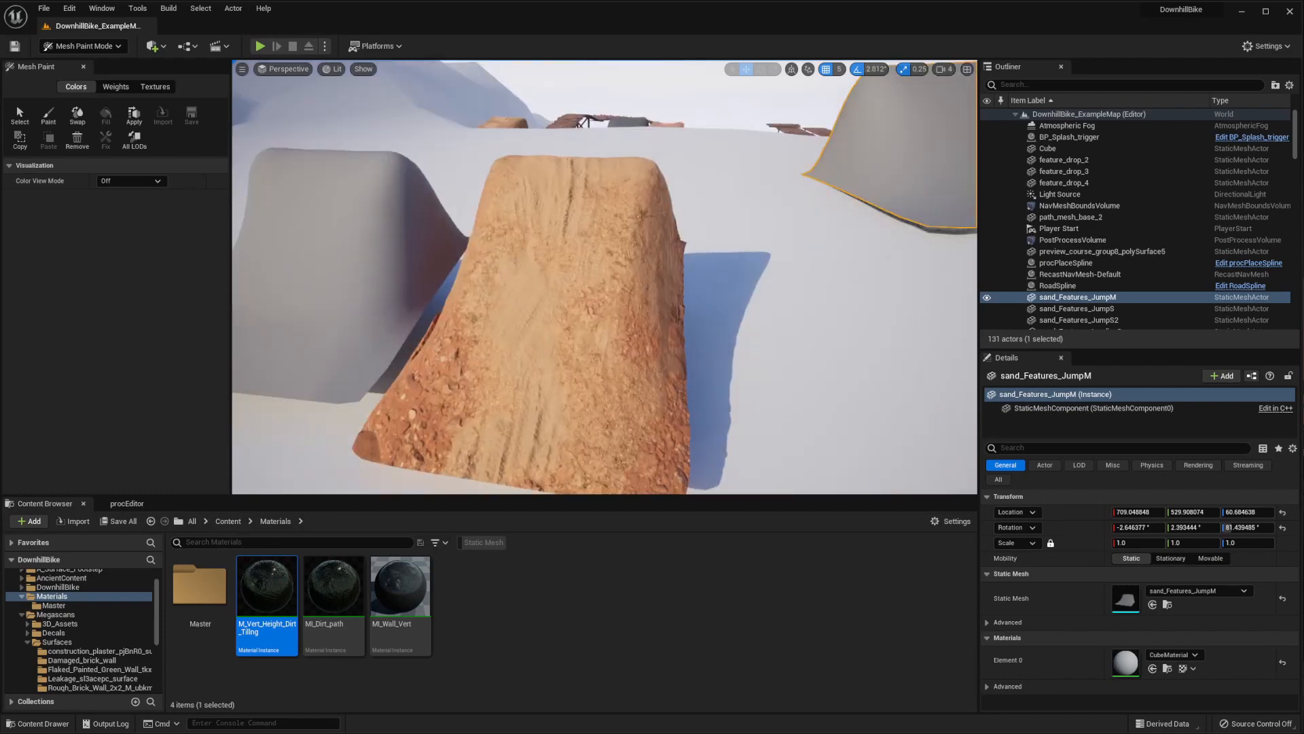
# Examine the textured dirt jump from several angles and compare its shape with the plain grey jump beside it
pyautogui.moveTo(604, 277); pyautogui.dragTo(435, 278, button='right')
pyautogui.moveTo(655, 306); pyautogui.dragTo(679, 324, button='right')
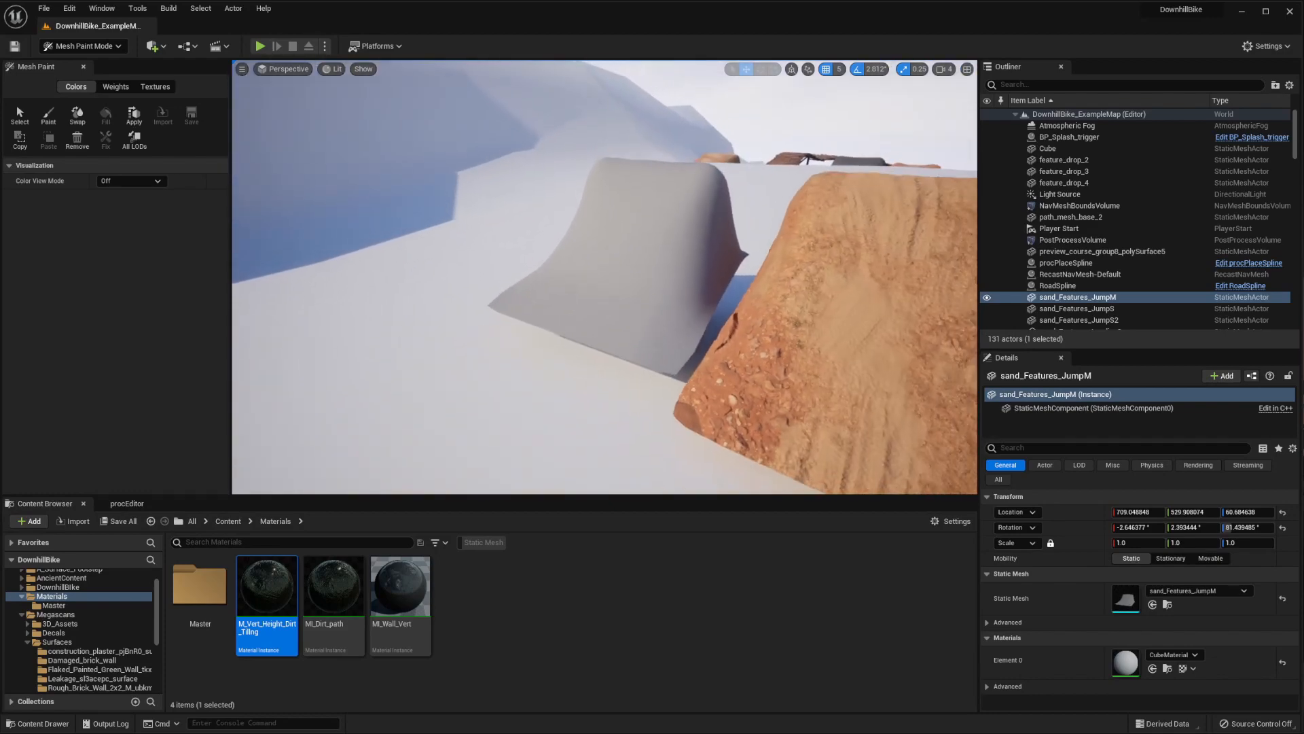
pyautogui.moveTo(605, 277); pyautogui.dragTo(676, 303, button='right')
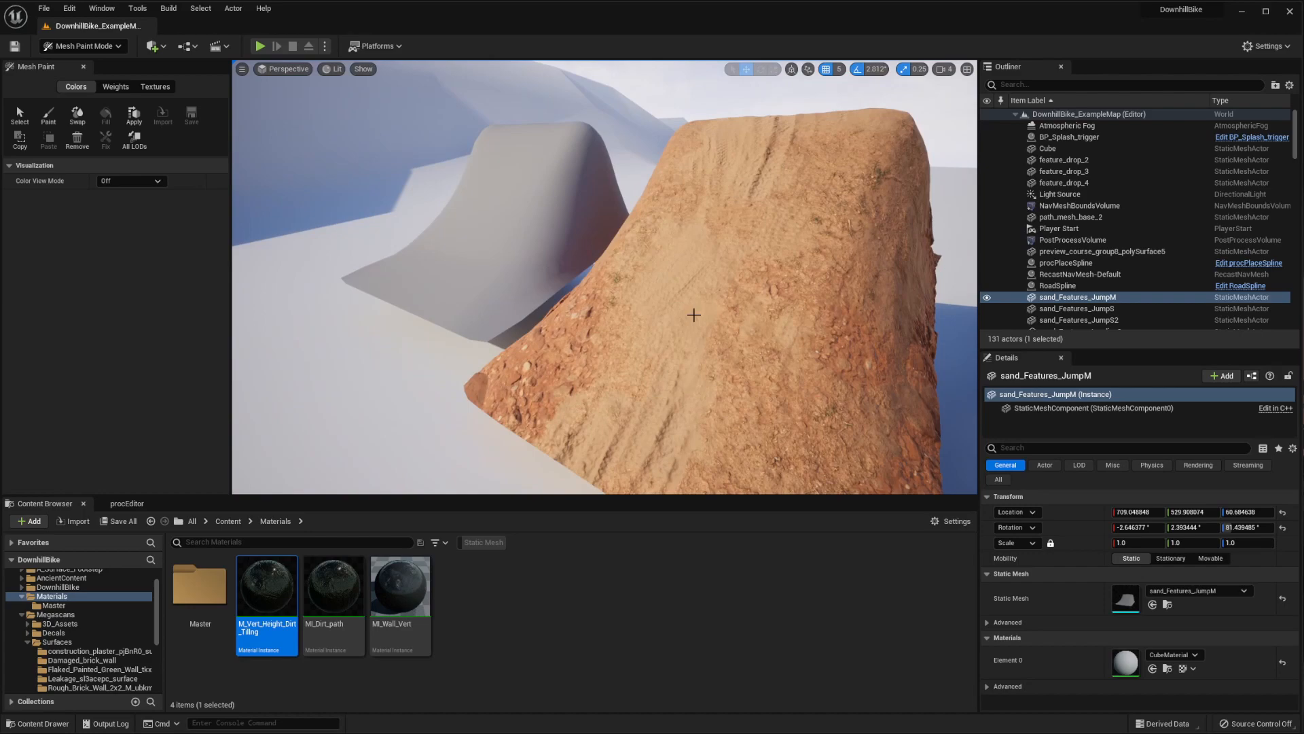
pyautogui.moveTo(668, 267); pyautogui.dragTo(652, 275, button='right')
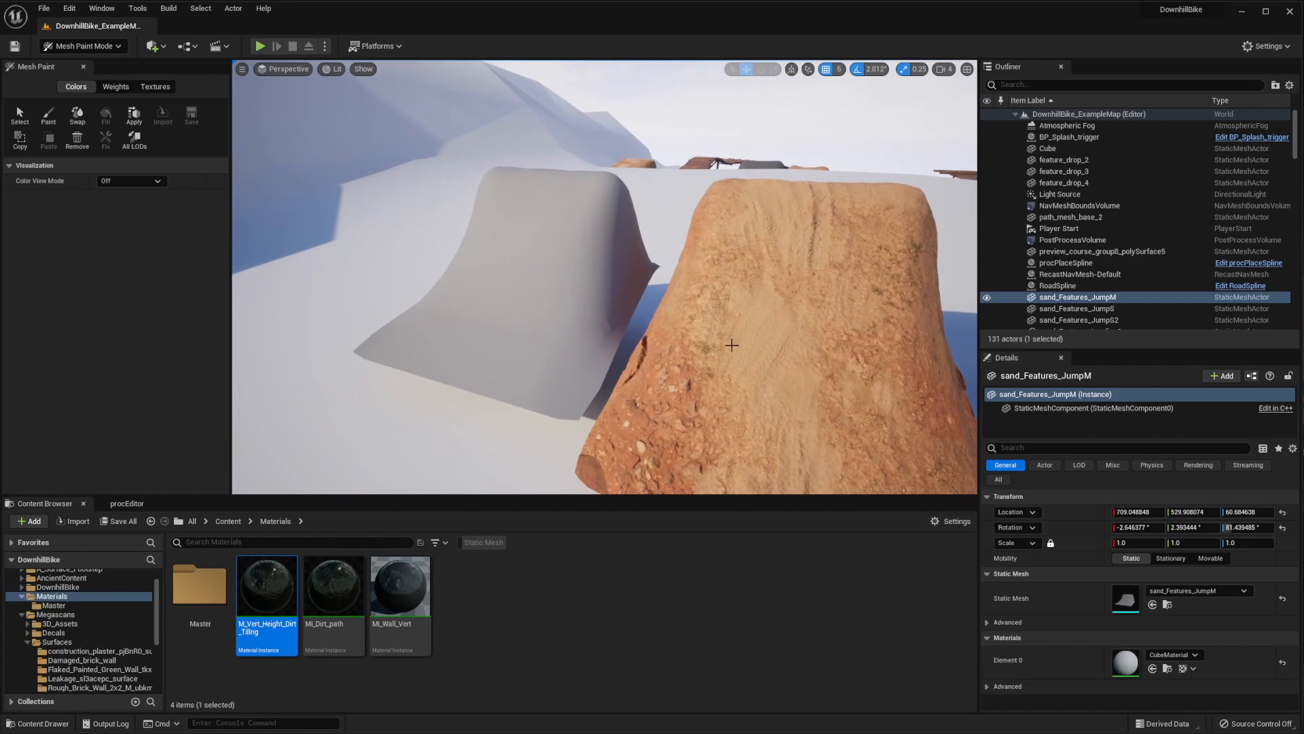
pyautogui.moveTo(731, 345); pyautogui.dragTo(730, 346, button='right')
pyautogui.moveTo(729, 292); pyautogui.dragTo(739, 322, button='right')
pyautogui.moveTo(652, 306); pyautogui.dragTo(650, 307, button='right')
pyautogui.moveTo(697, 256); pyautogui.dragTo(696, 257, button='right')
pyautogui.moveTo(665, 302); pyautogui.dragTo(660, 299, button='right')
# Examine the mesh density of the textured dirt jump in Wireframe view mode, then restore the Lit view
pyautogui.click(334, 69)
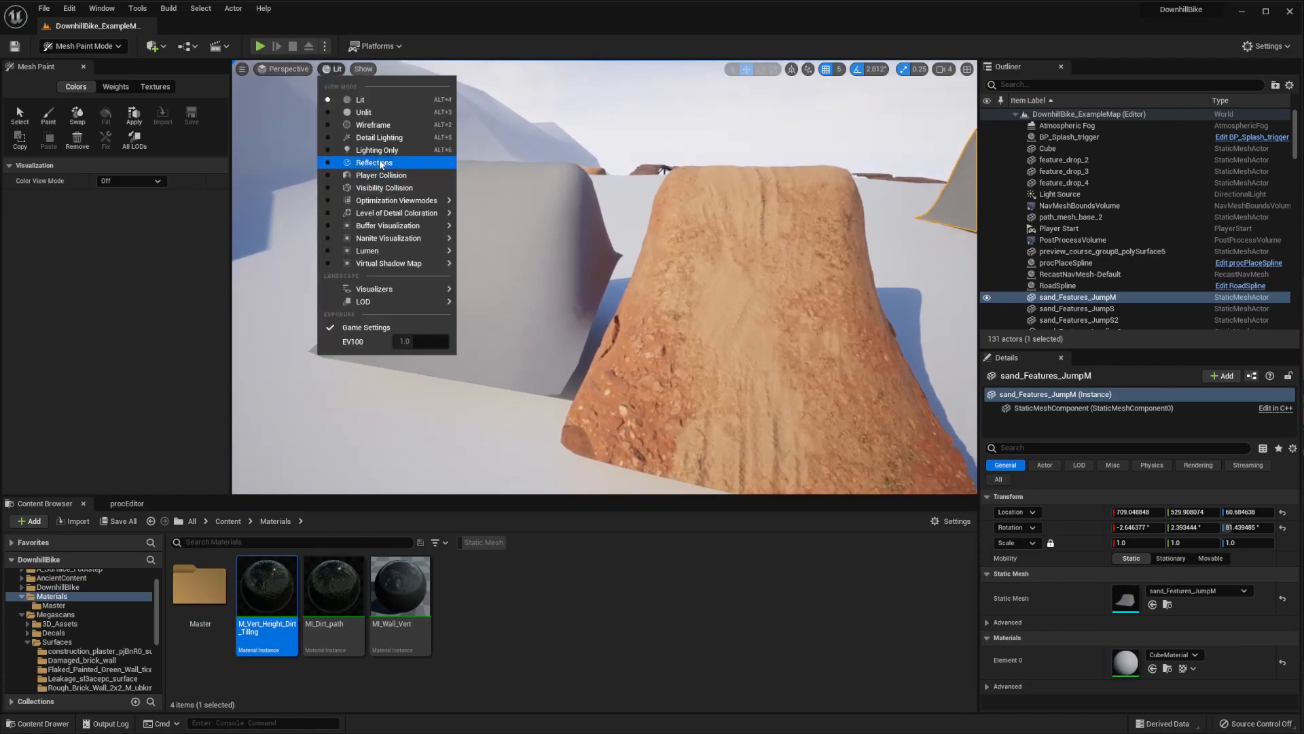
pyautogui.click(368, 125)
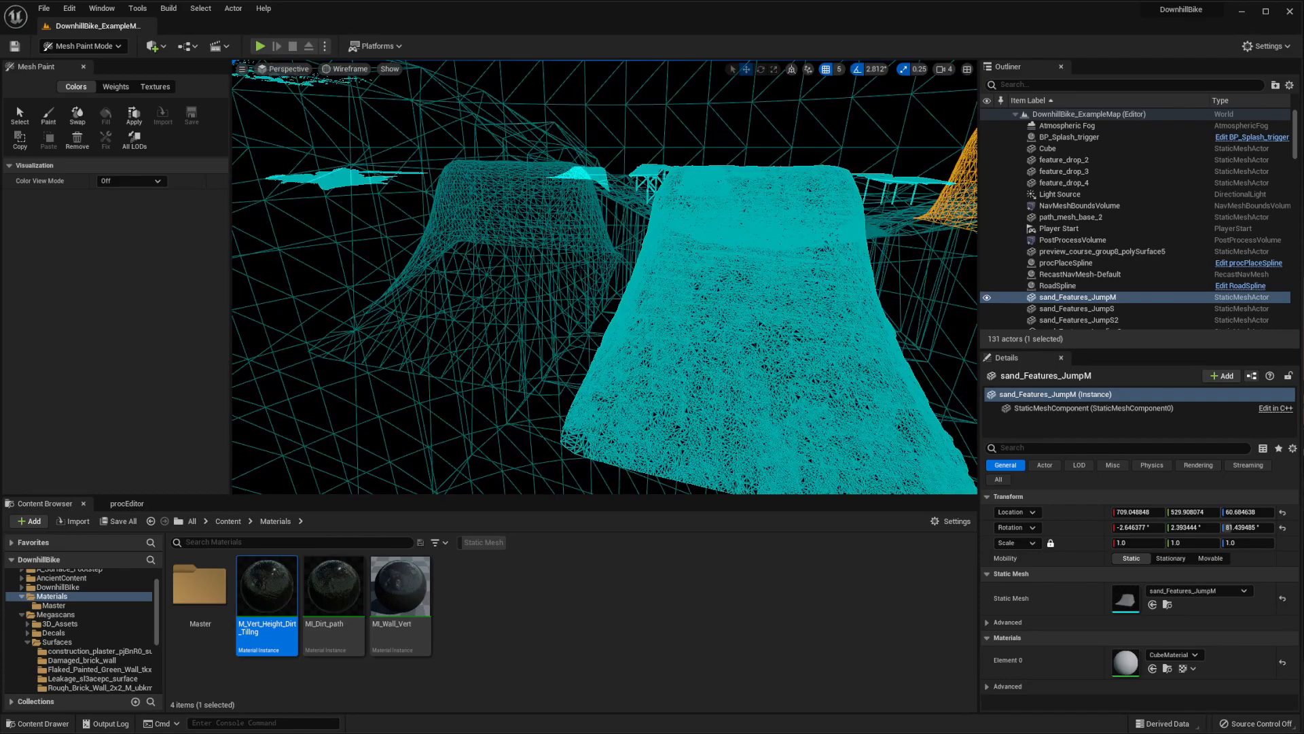
pyautogui.moveTo(368, 129); pyautogui.dragTo(378, 134, button='right')
pyautogui.click(351, 69)
pyautogui.click(367, 98)
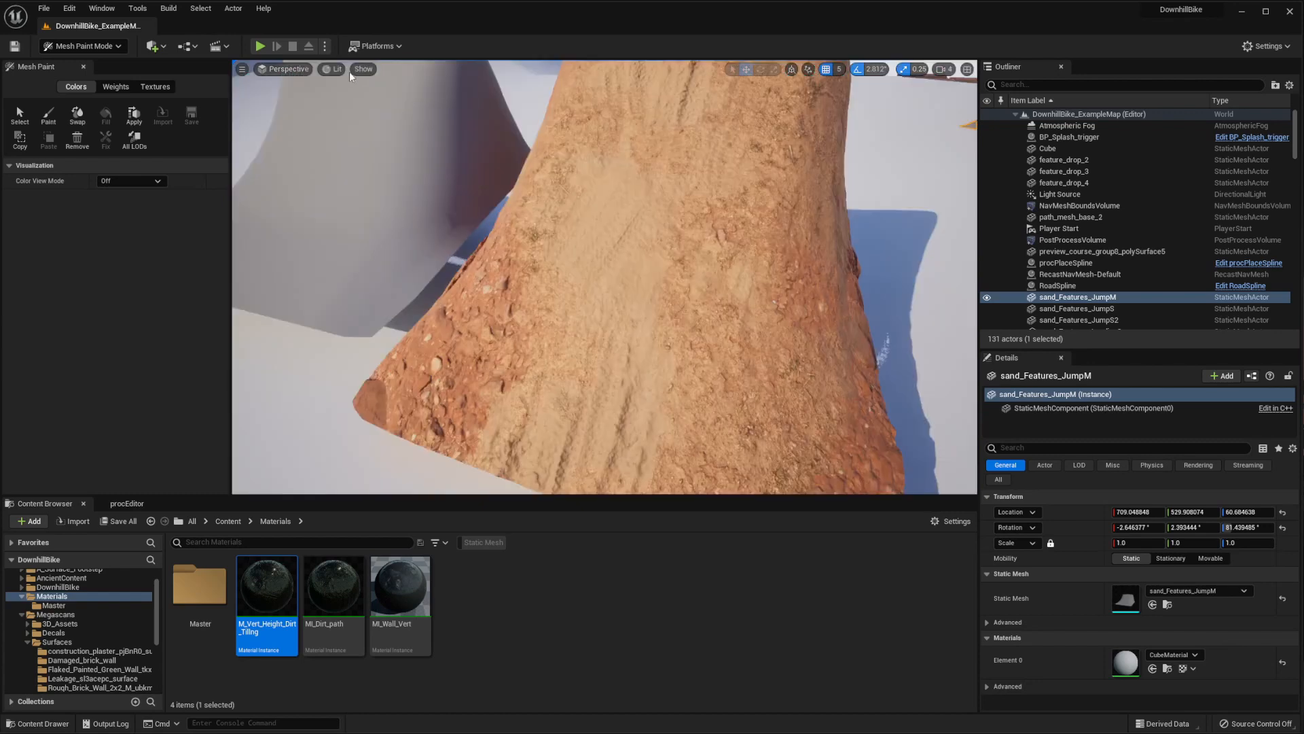
# Inspect the dirt jump with the Nanite Triangles visualization and return to the Lit view
pyautogui.click(336, 69)
pyautogui.moveTo(391, 238)
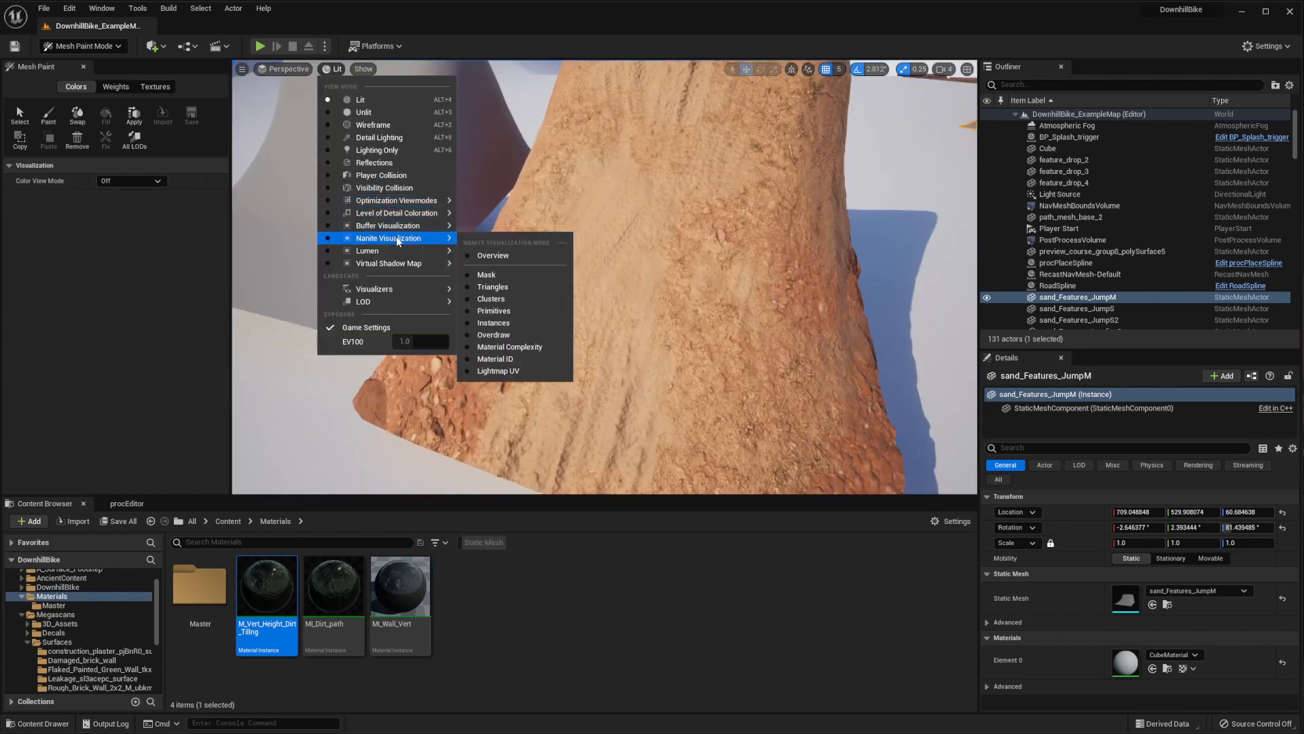
pyautogui.moveTo(429, 249)
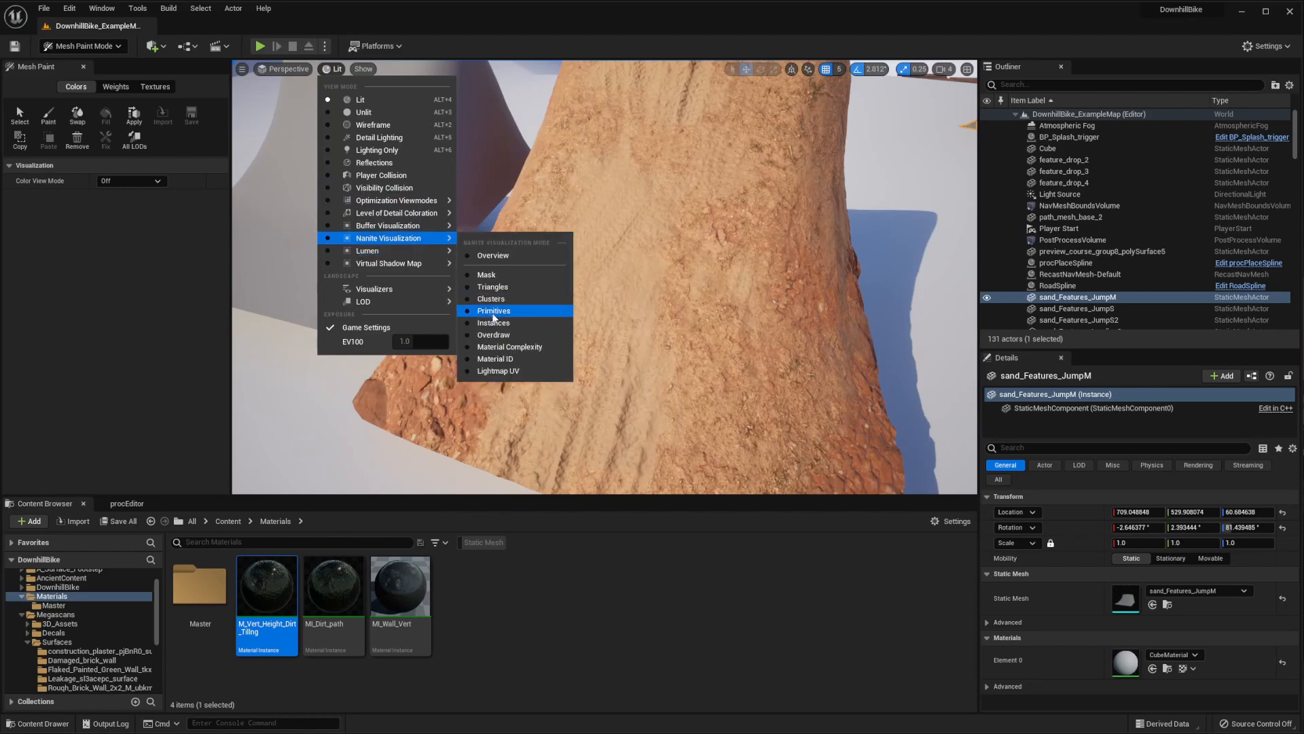
pyautogui.click(492, 287)
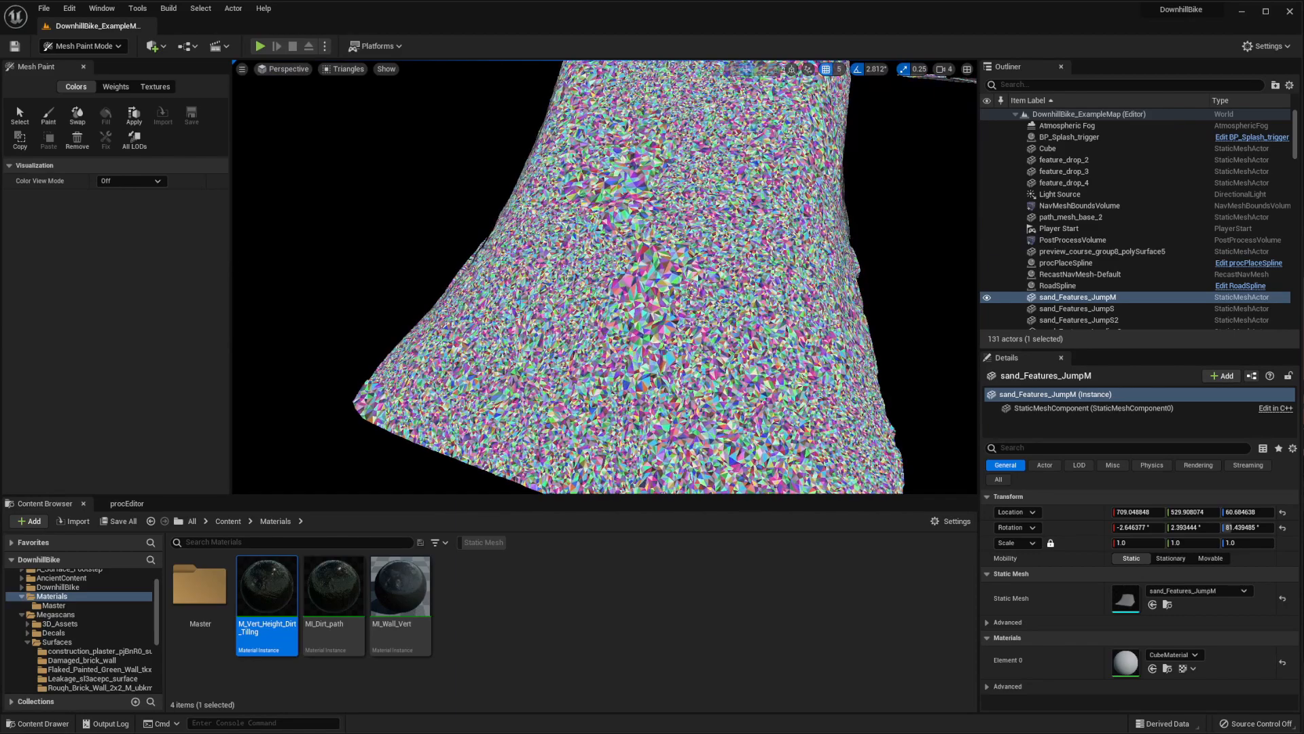
pyautogui.moveTo(736, 237); pyautogui.dragTo(688, 213, button='right')
pyautogui.click(348, 70)
pyautogui.click(356, 97)
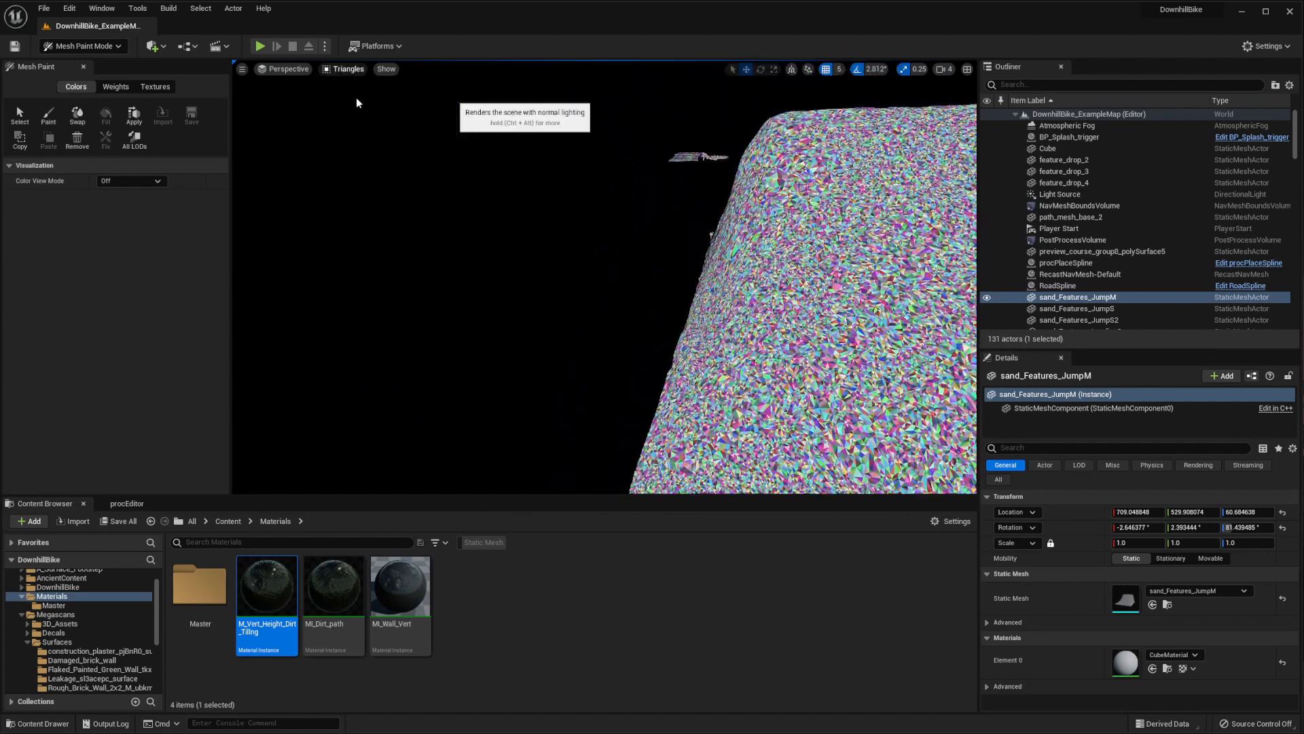
# Examine the dirt jump's rocky base, sides and smooth riding surface alongside the neighbouring grey jumps
pyautogui.moveTo(605, 278); pyautogui.dragTo(662, 273, button='right')
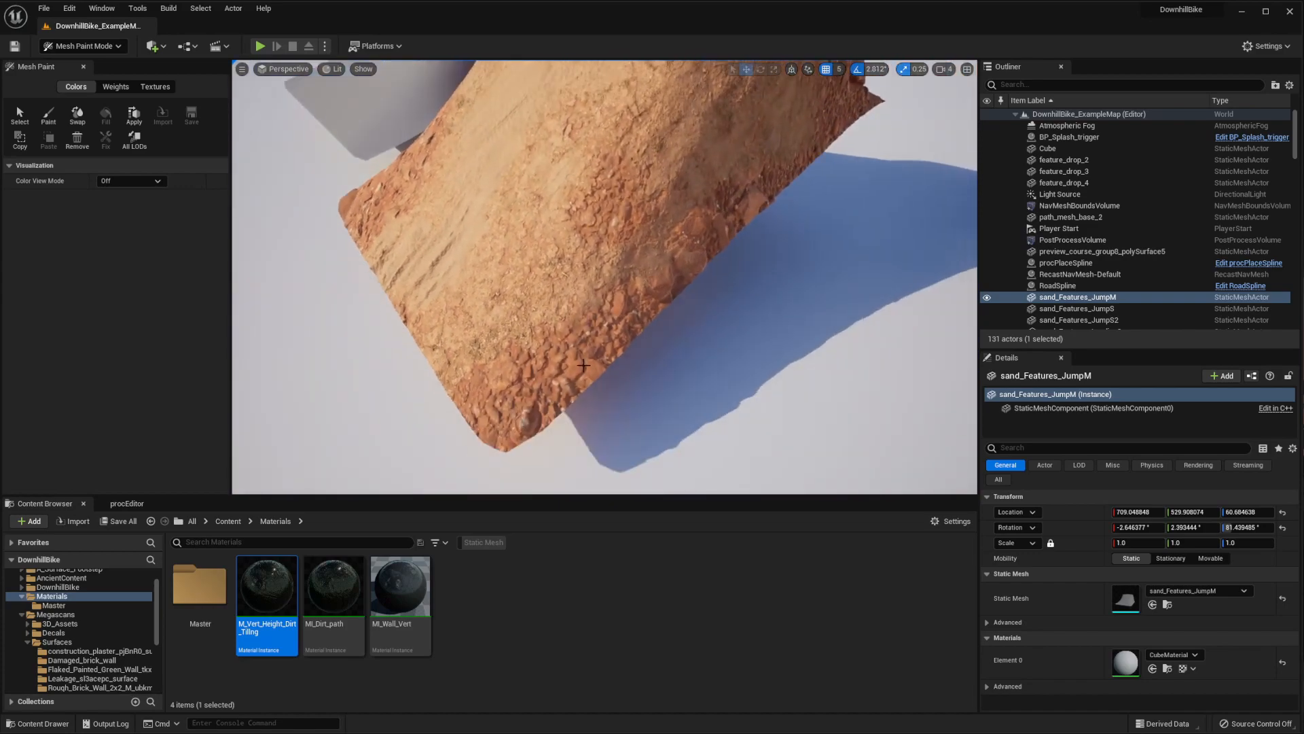
pyautogui.moveTo(583, 365); pyautogui.dragTo(581, 345, button='right')
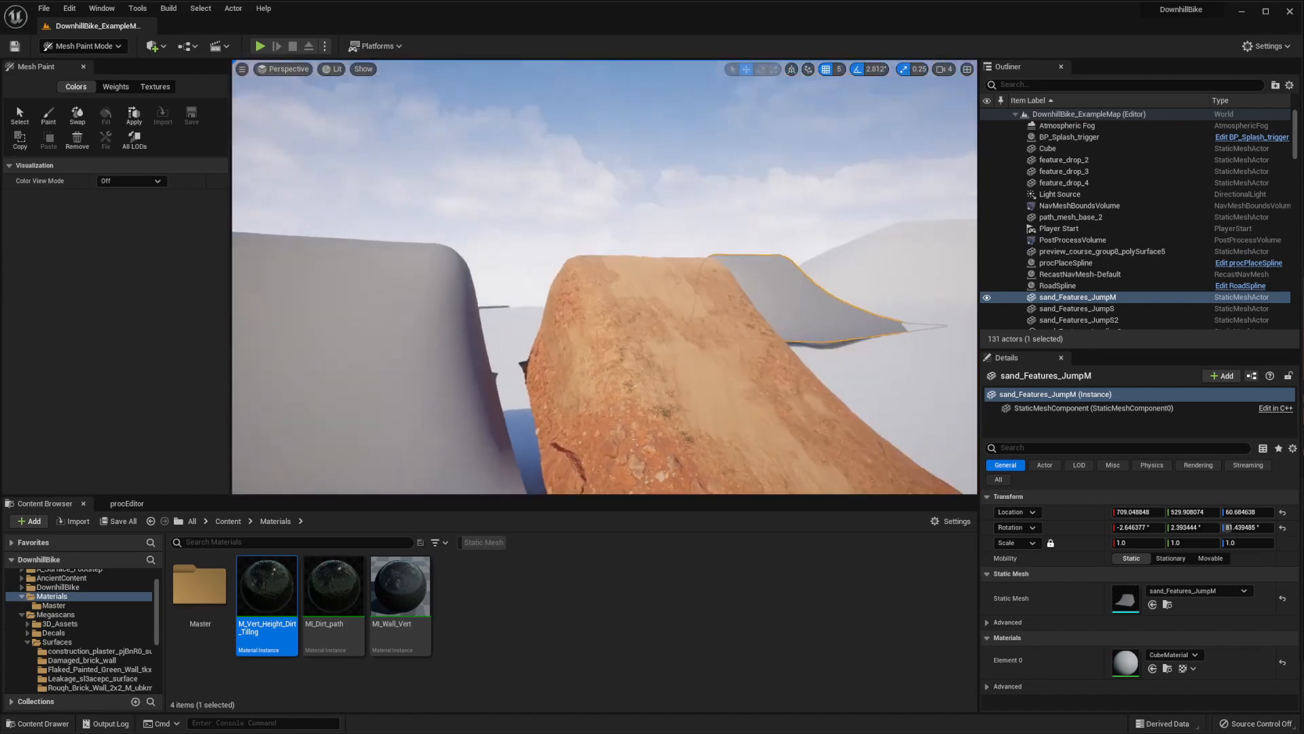
pyautogui.moveTo(495, 422); pyautogui.dragTo(468, 409, button='right')
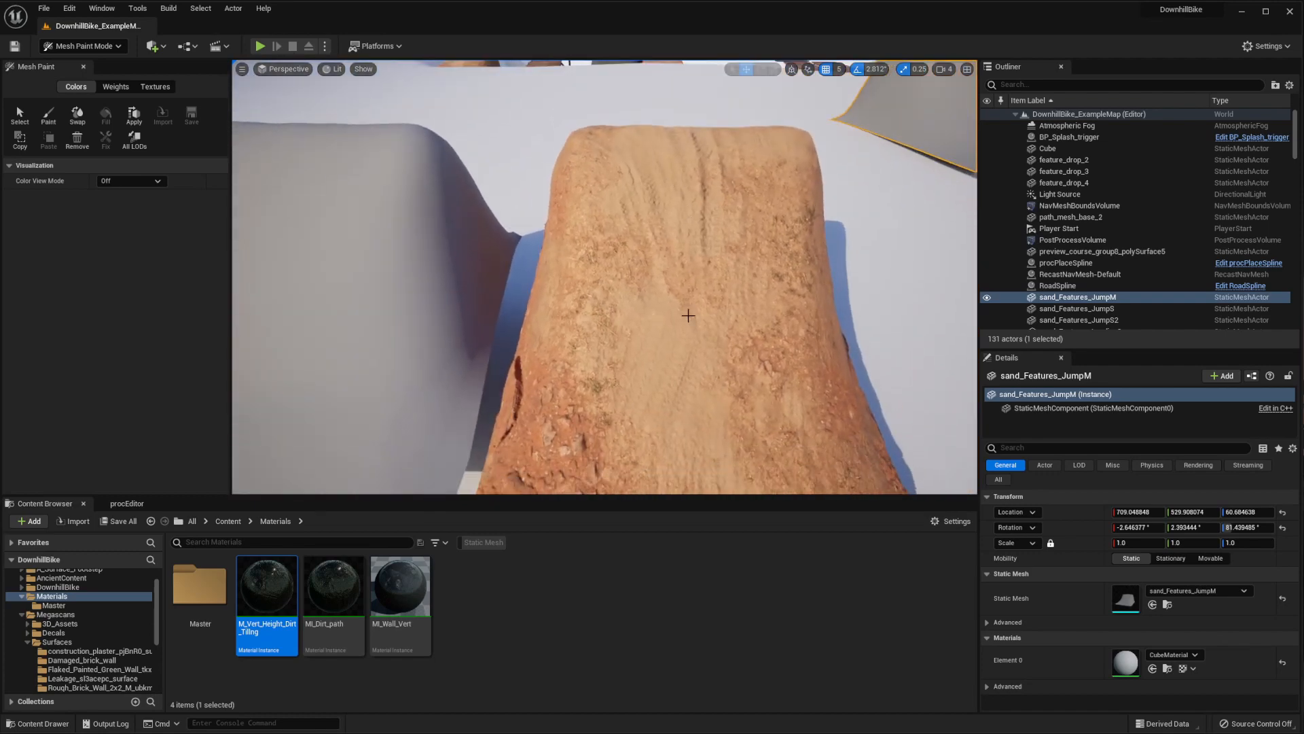
pyautogui.moveTo(688, 315); pyautogui.dragTo(557, 238, button='right')
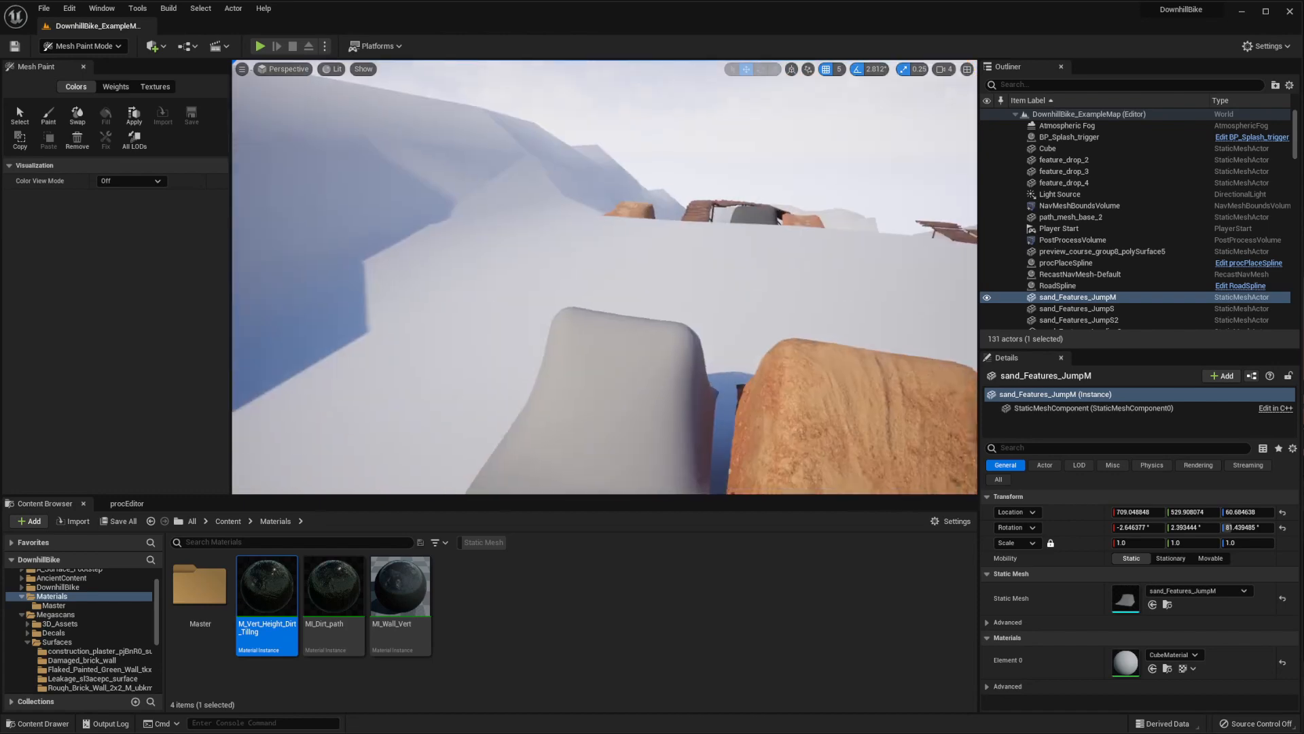
pyautogui.moveTo(428, 163); pyautogui.dragTo(561, 199, button='right')
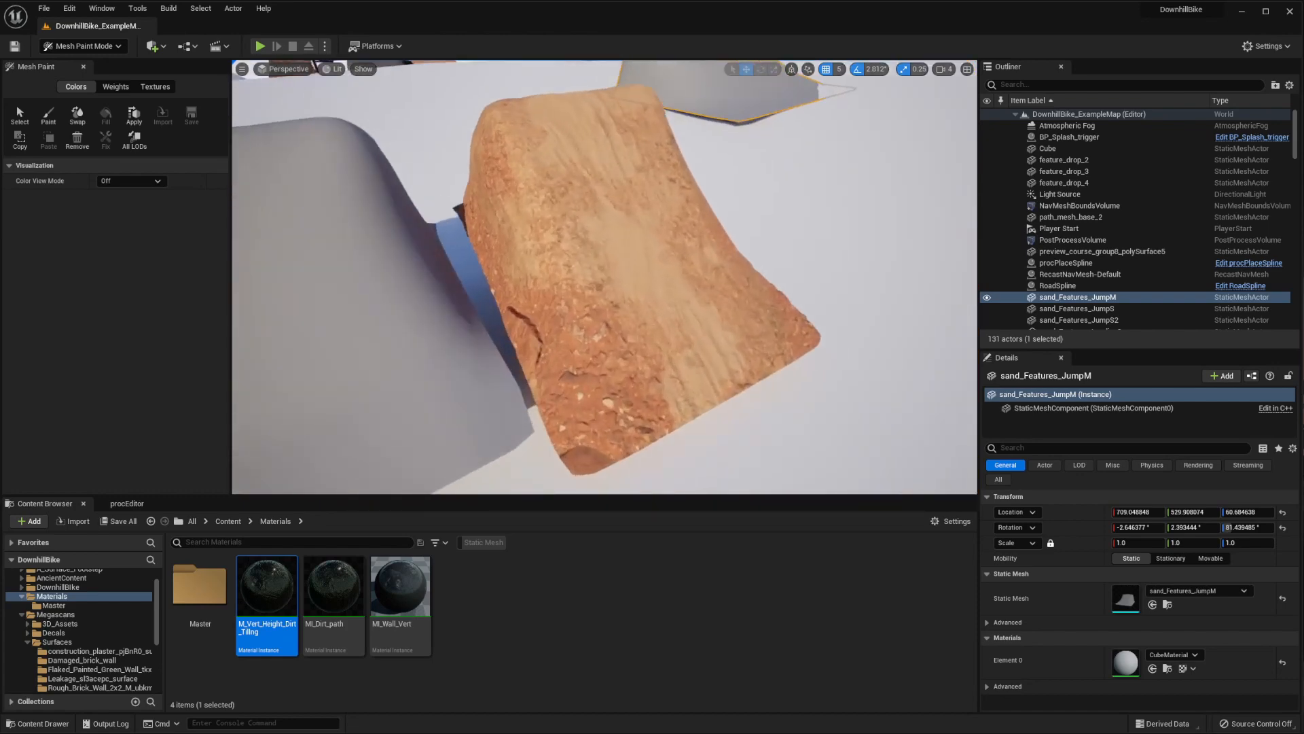
pyautogui.moveTo(605, 277)
pyautogui.mouseDown(button='right')
pyautogui.moveTo(652, 289)
pyautogui.moveTo(628, 323)
pyautogui.moveTo(605, 231)
pyautogui.moveTo(577, 306)
pyautogui.moveTo(597, 278)
pyautogui.mouseUp(button='right')
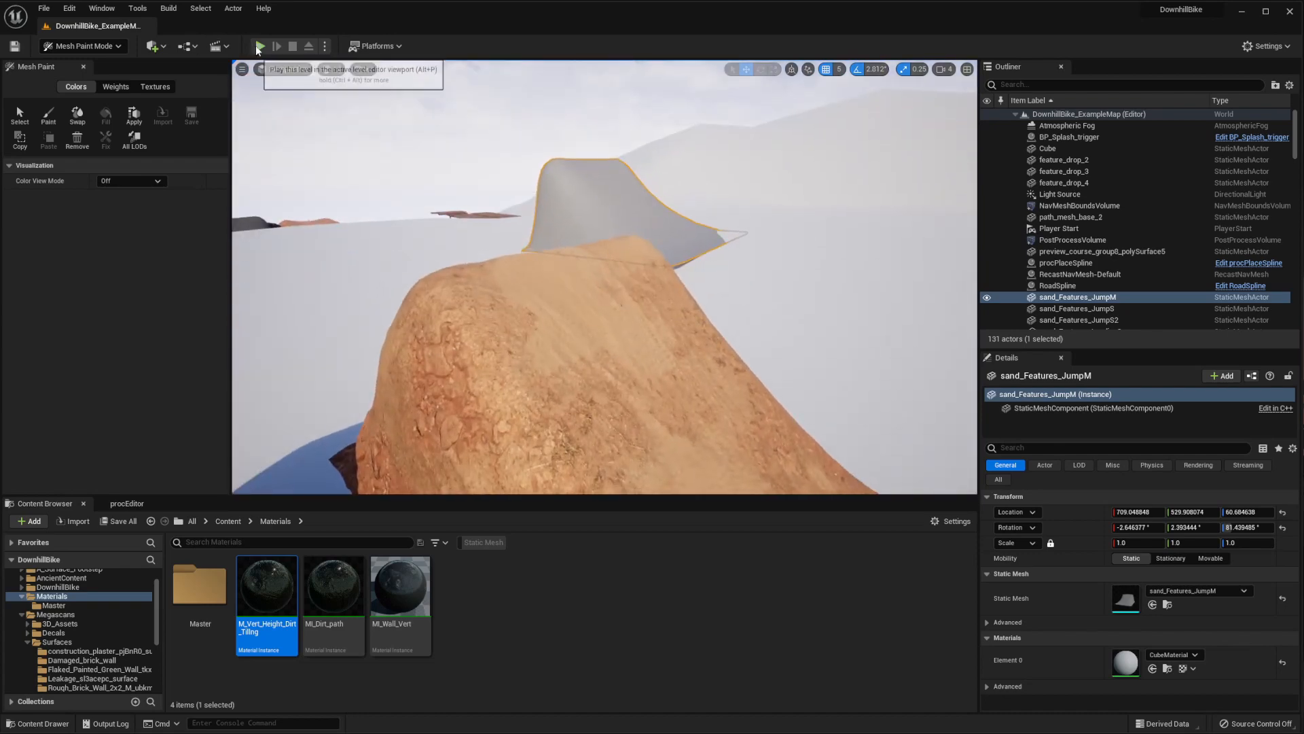
# Play the level in the editor and ride the bike over the first dirt jump
pyautogui.click(259, 47)
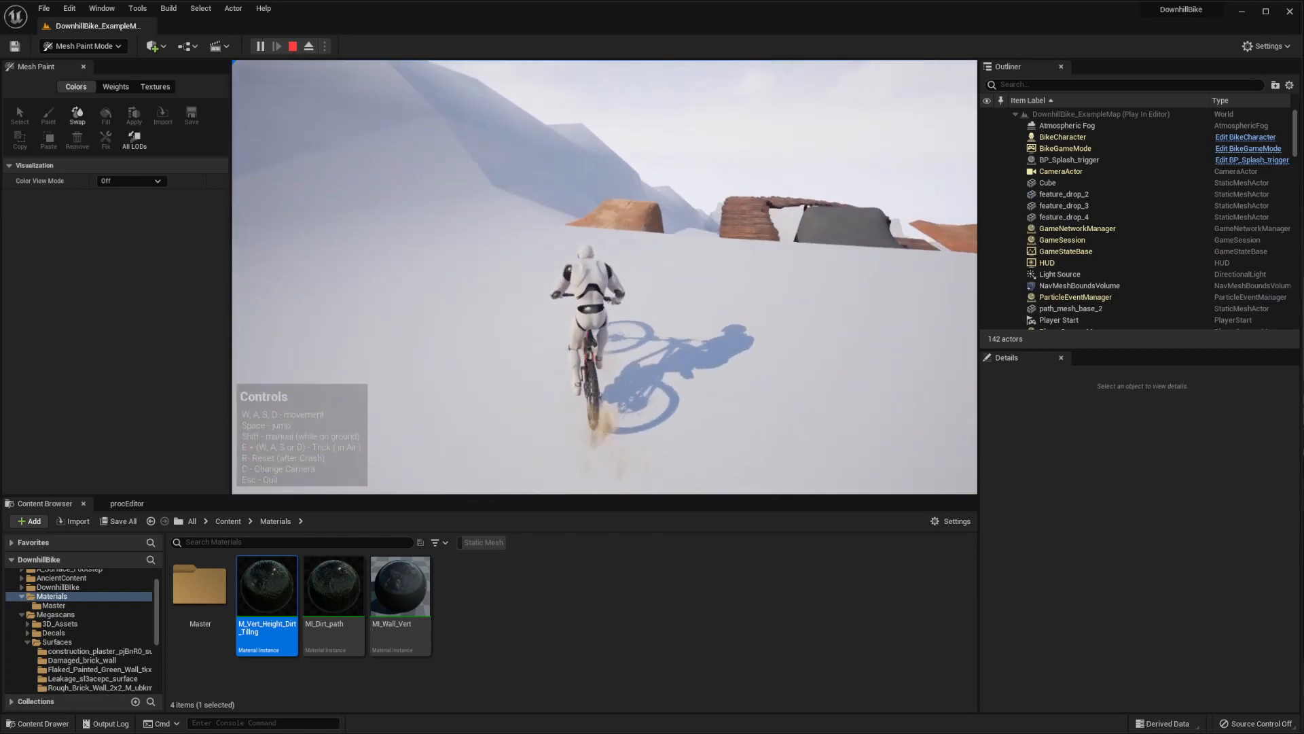
pyautogui.press('w')
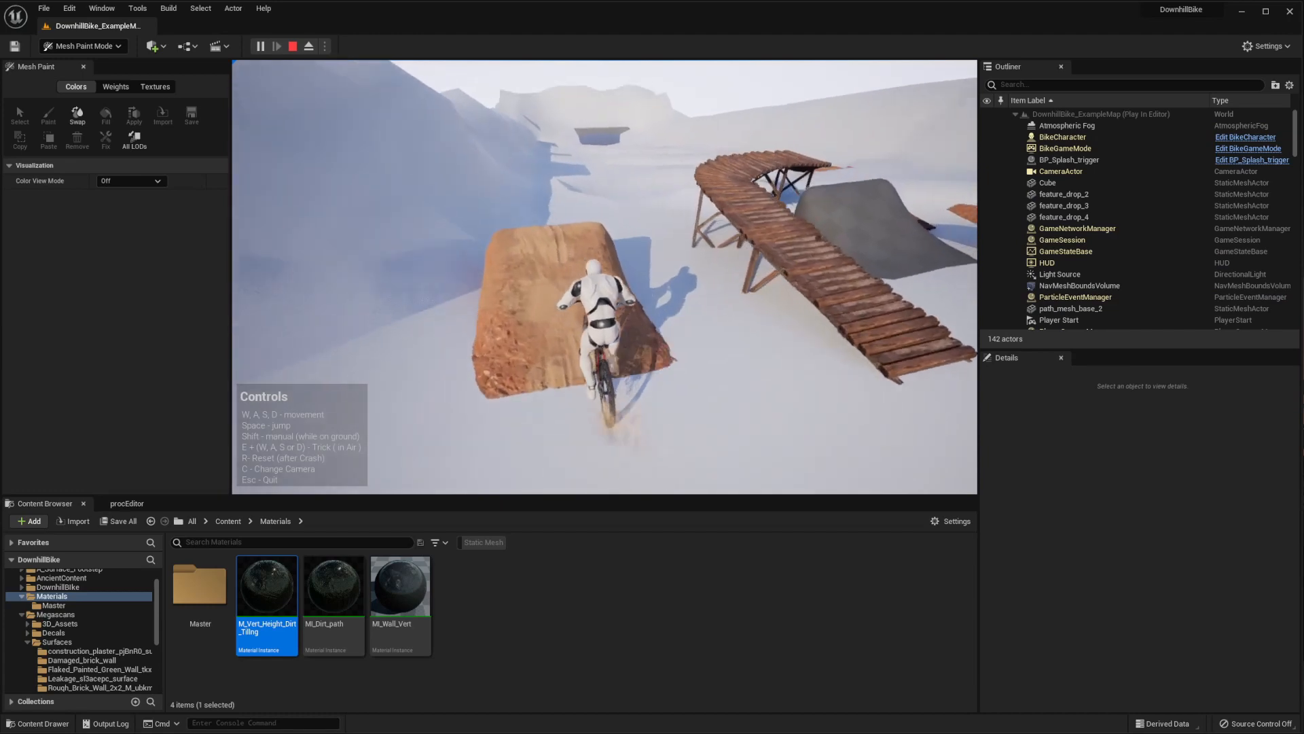
pyautogui.press('w')
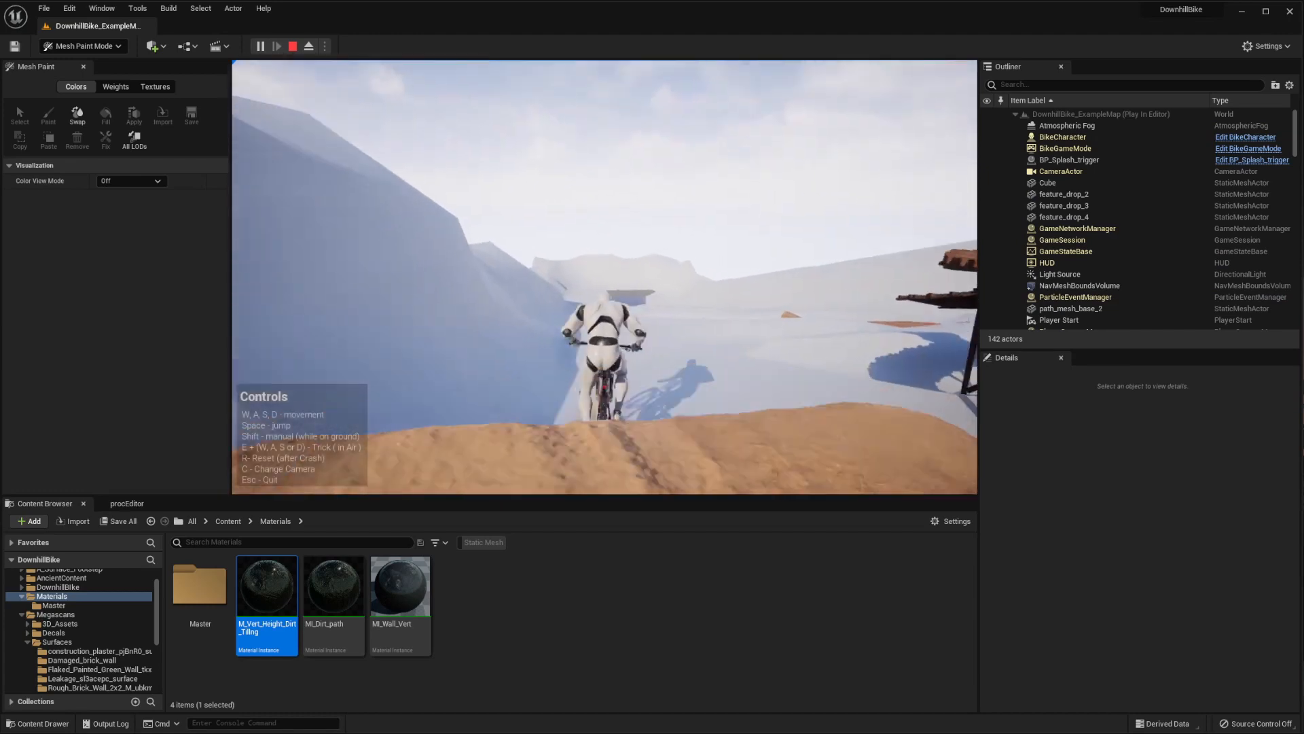
pyautogui.press('d')
pyautogui.press('w')
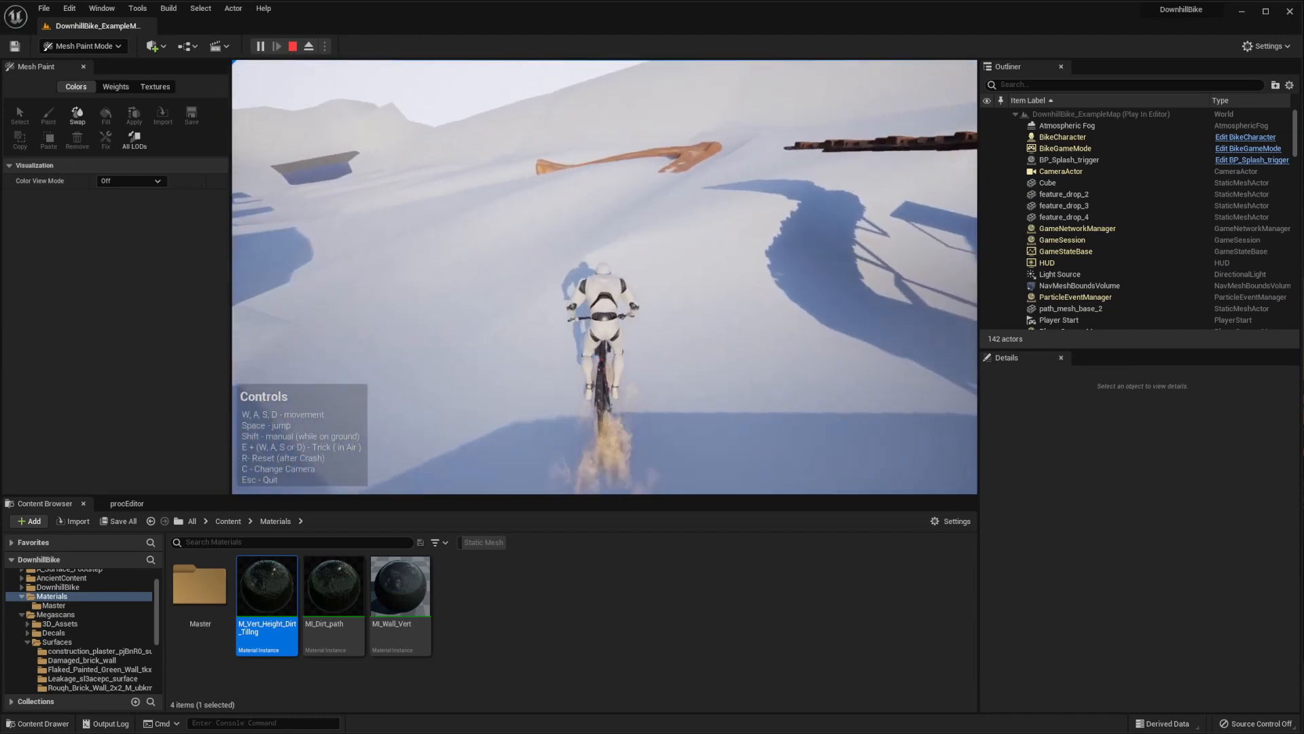
# Ride the bike along the curved dirt path to the jump at its end, then stop the play session
pyautogui.press('d')
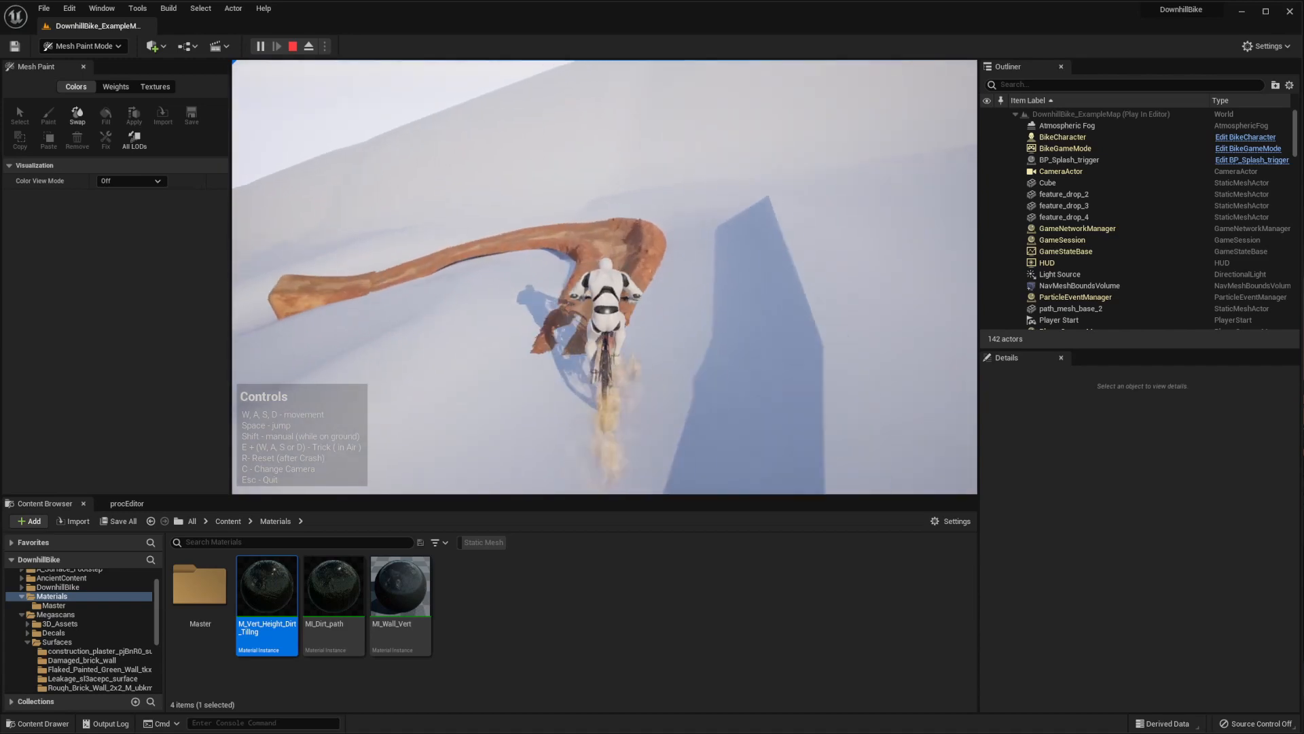
pyautogui.press('w')
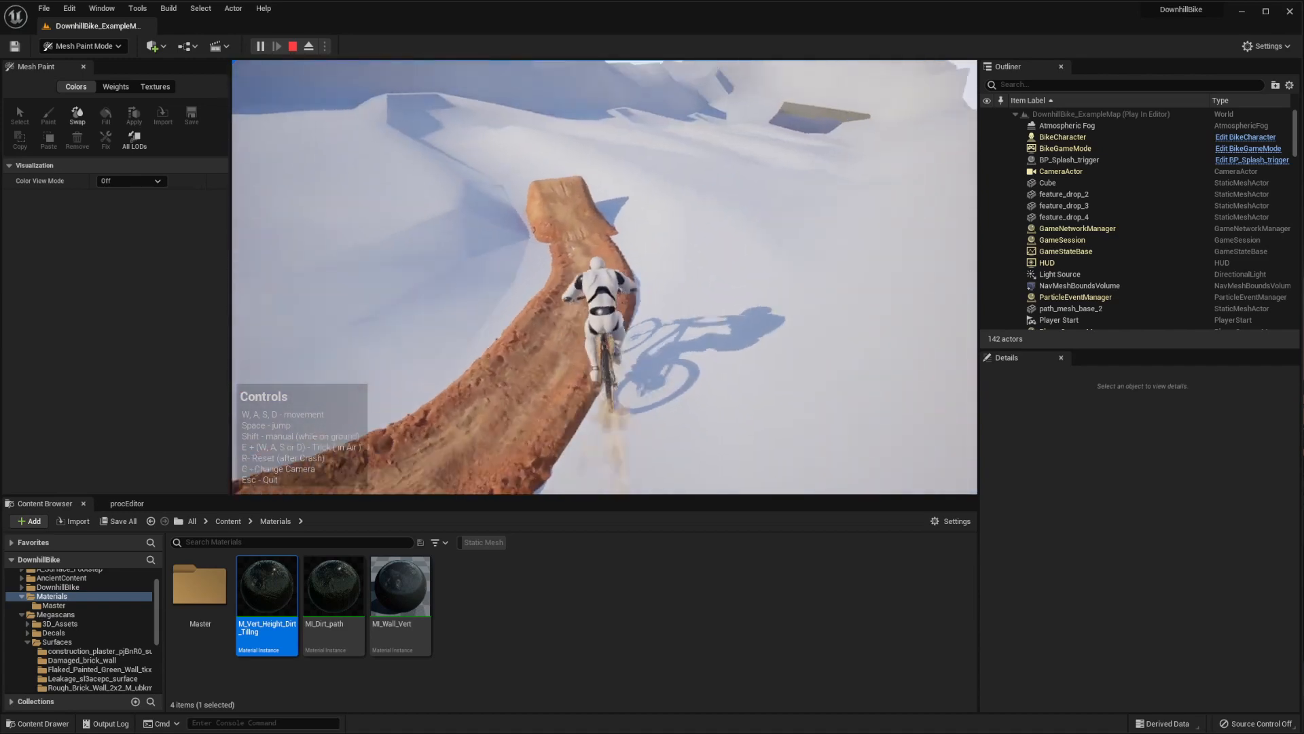
pyautogui.press('w')
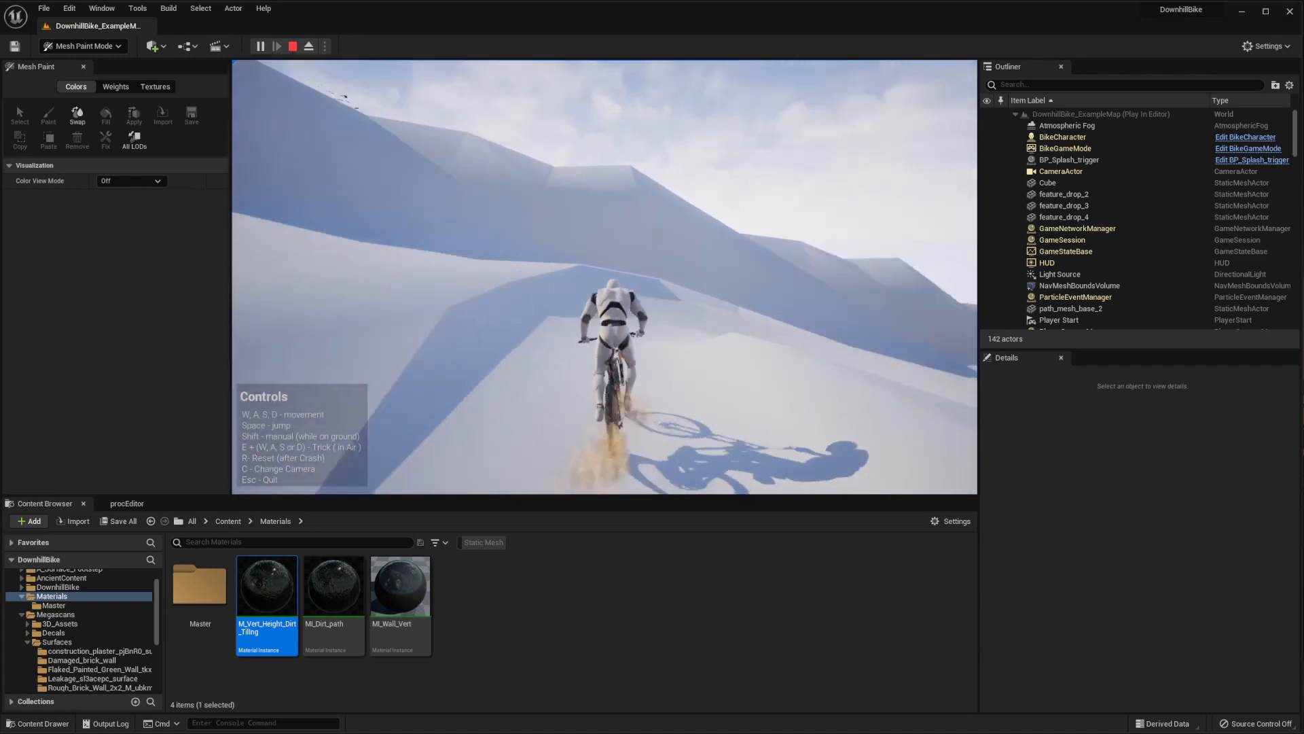
pyautogui.press('d')
pyautogui.press('w')
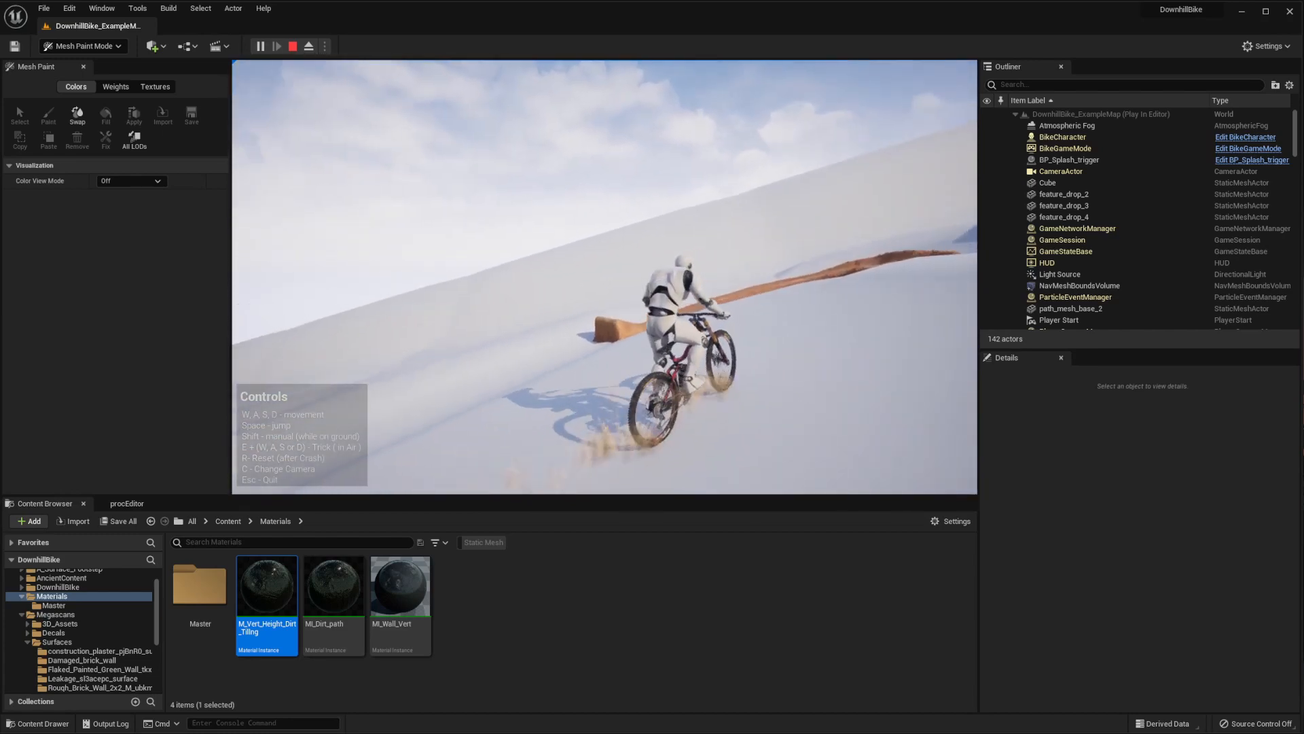
pyautogui.press('w')
pyautogui.press('d')
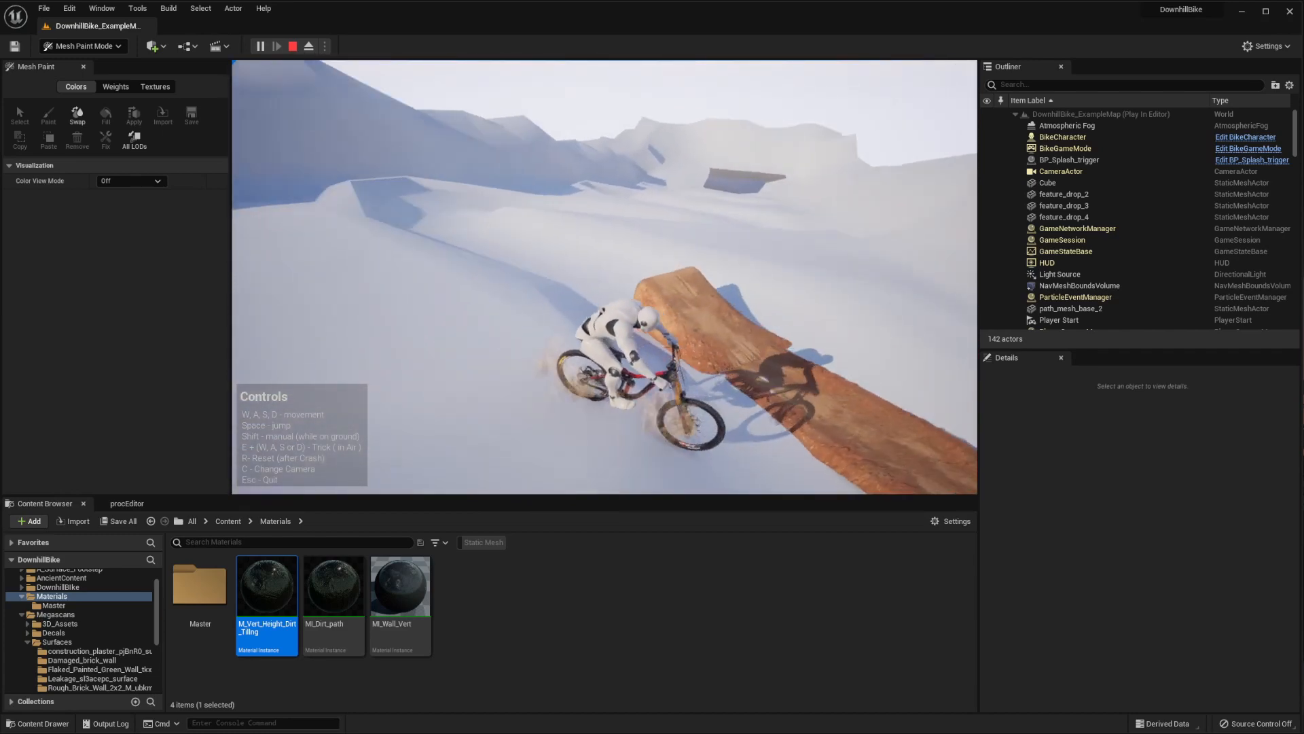
pyautogui.press('Escape')
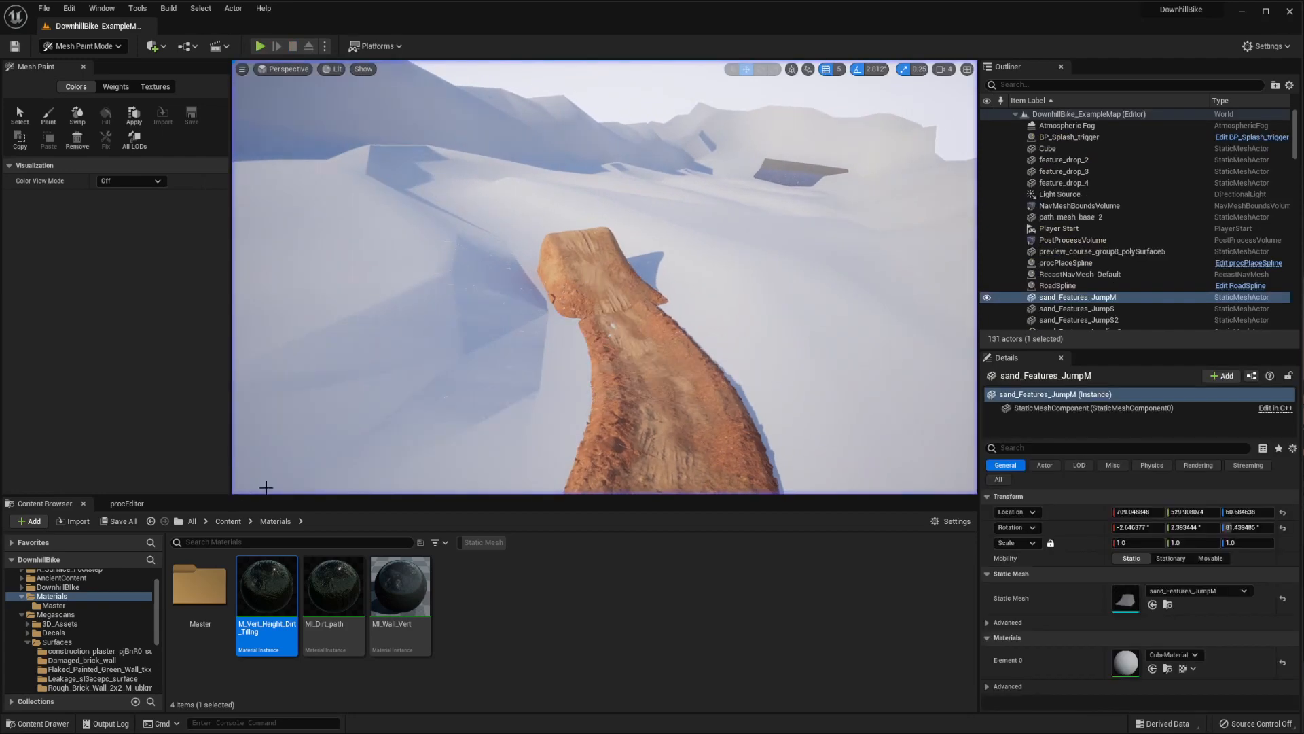
# Survey the curved dirt path and return the view to the front of the large textured dirt jump
pyautogui.press('w')
pyautogui.moveTo(605, 277); pyautogui.dragTo(788, 263, button='right')
pyautogui.press('s')
pyautogui.press('w')
pyautogui.press('s')
pyautogui.press('a')
pyautogui.press('d')
pyautogui.press('a')
# Open the Terrain/Dirt content folder to show its static meshes and enlarge the content area slightly
pyautogui.scroll(-3, 76, 649)
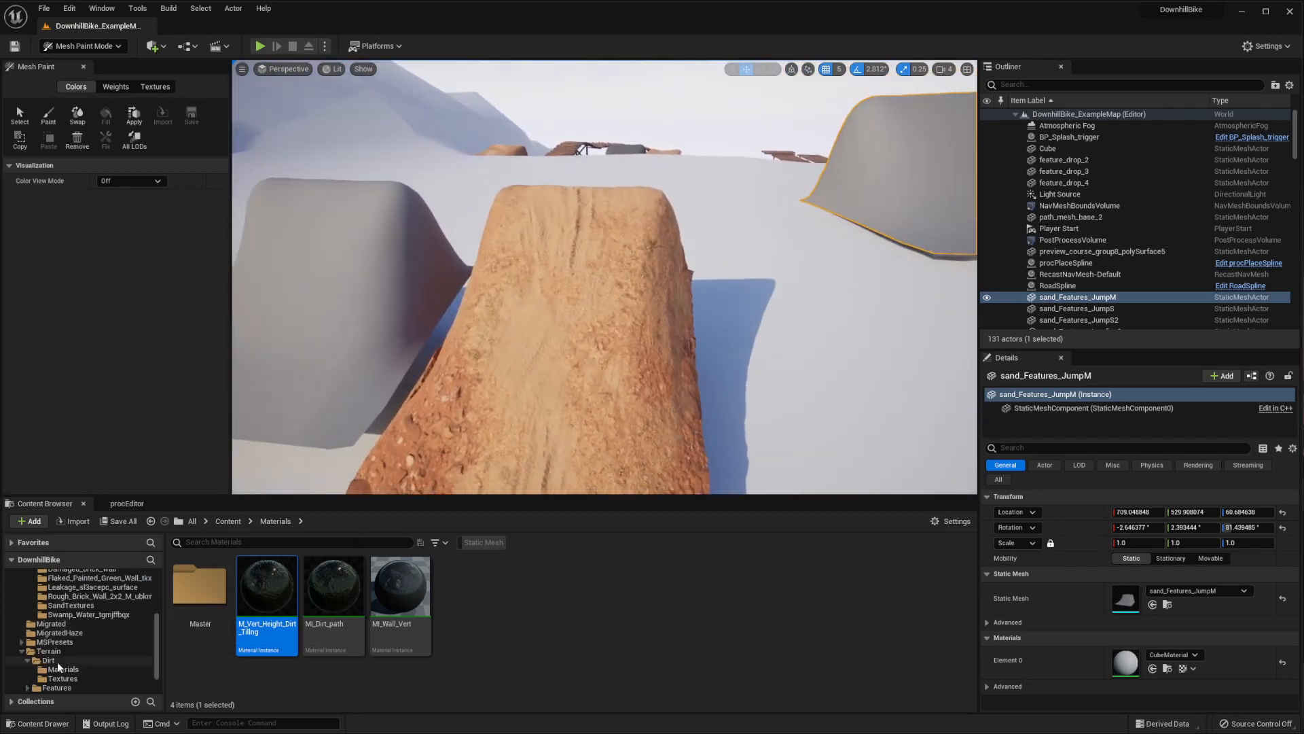
pyautogui.click(57, 661)
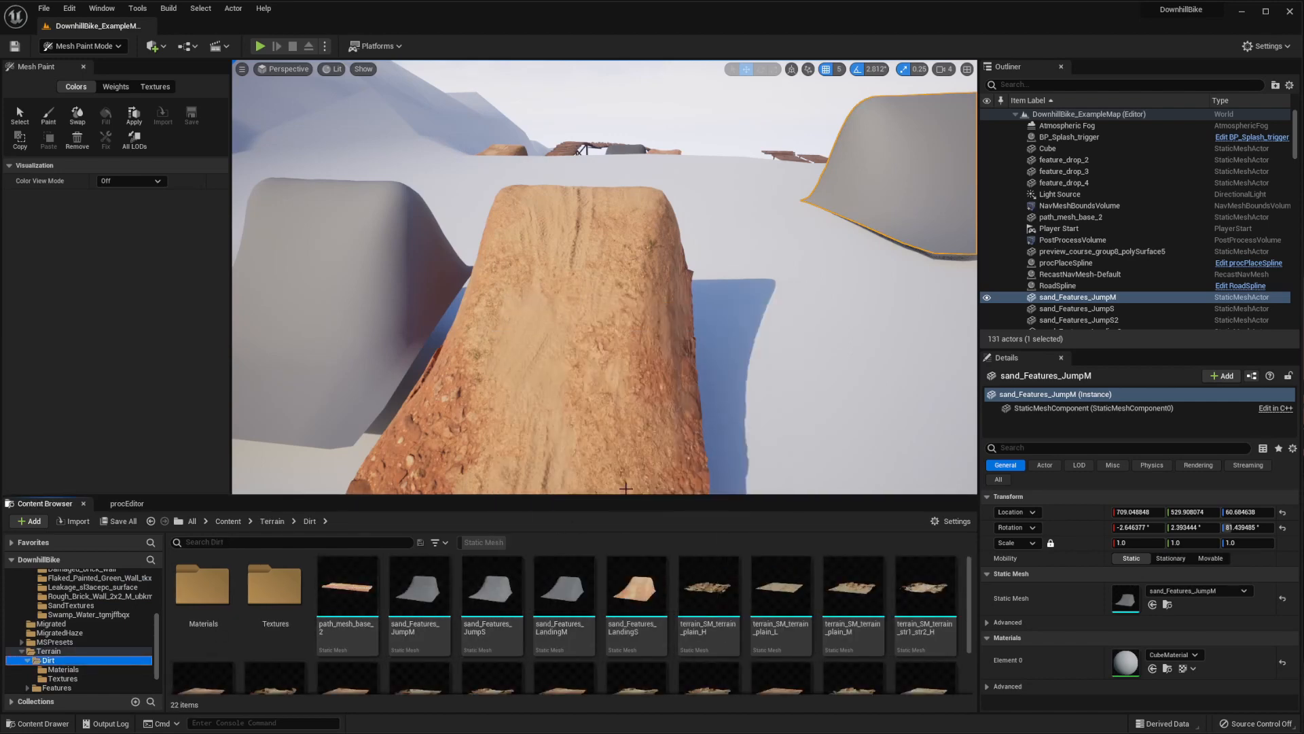
pyautogui.moveTo(622, 496); pyautogui.dragTo(621, 494)
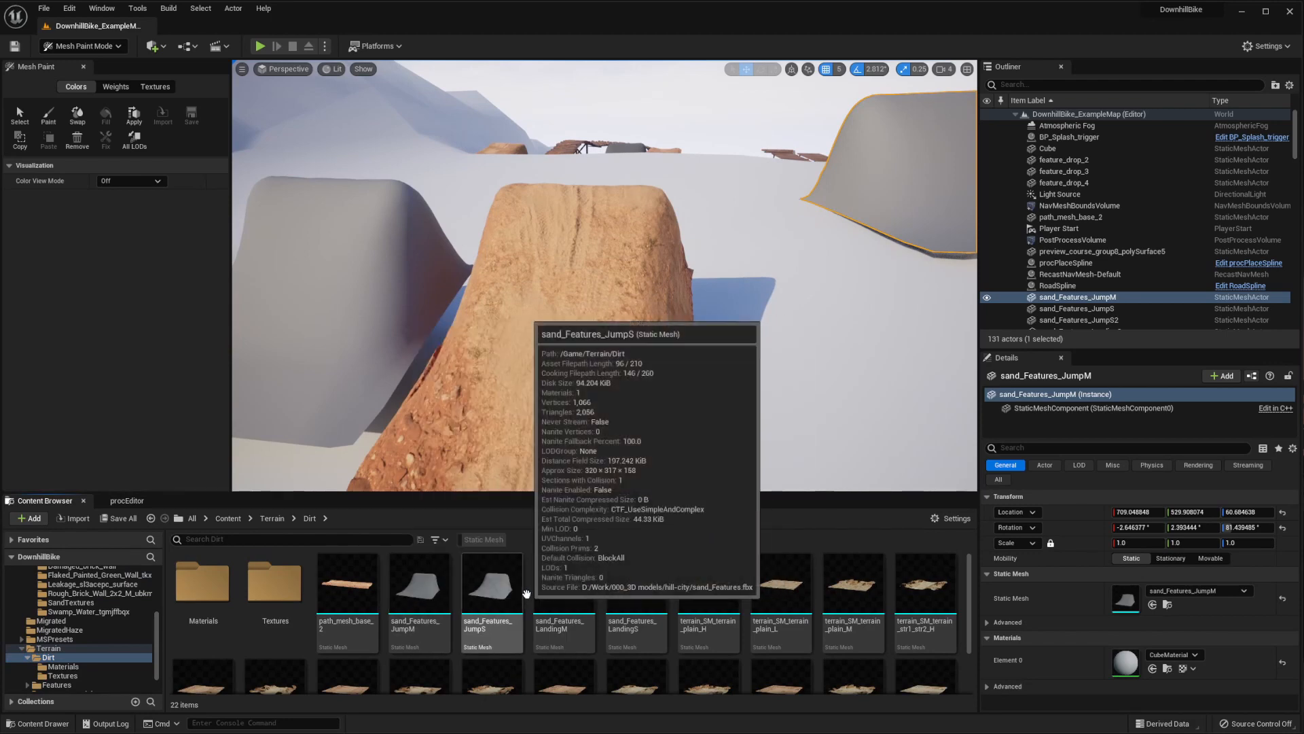
# Inspect the selected grey sand_Features_JumpM mesh in Wireframe view mode, then restore the Lit view and frame the whole jump
pyautogui.moveTo(578, 387); pyautogui.dragTo(517, 360, button='right')
pyautogui.moveTo(713, 357); pyautogui.dragTo(777, 333, button='right')
pyautogui.moveTo(595, 328); pyautogui.dragTo(618, 357, button='right')
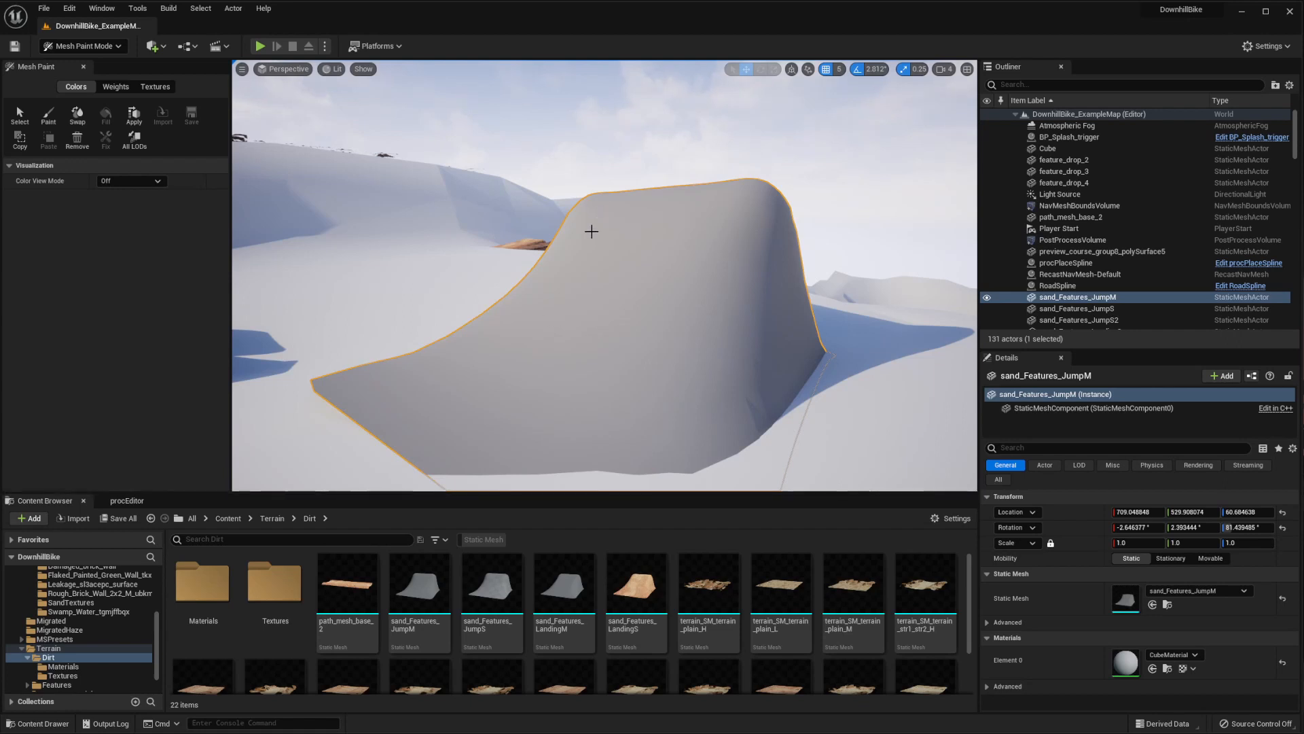
pyautogui.moveTo(592, 231); pyautogui.dragTo(761, 238, button='right')
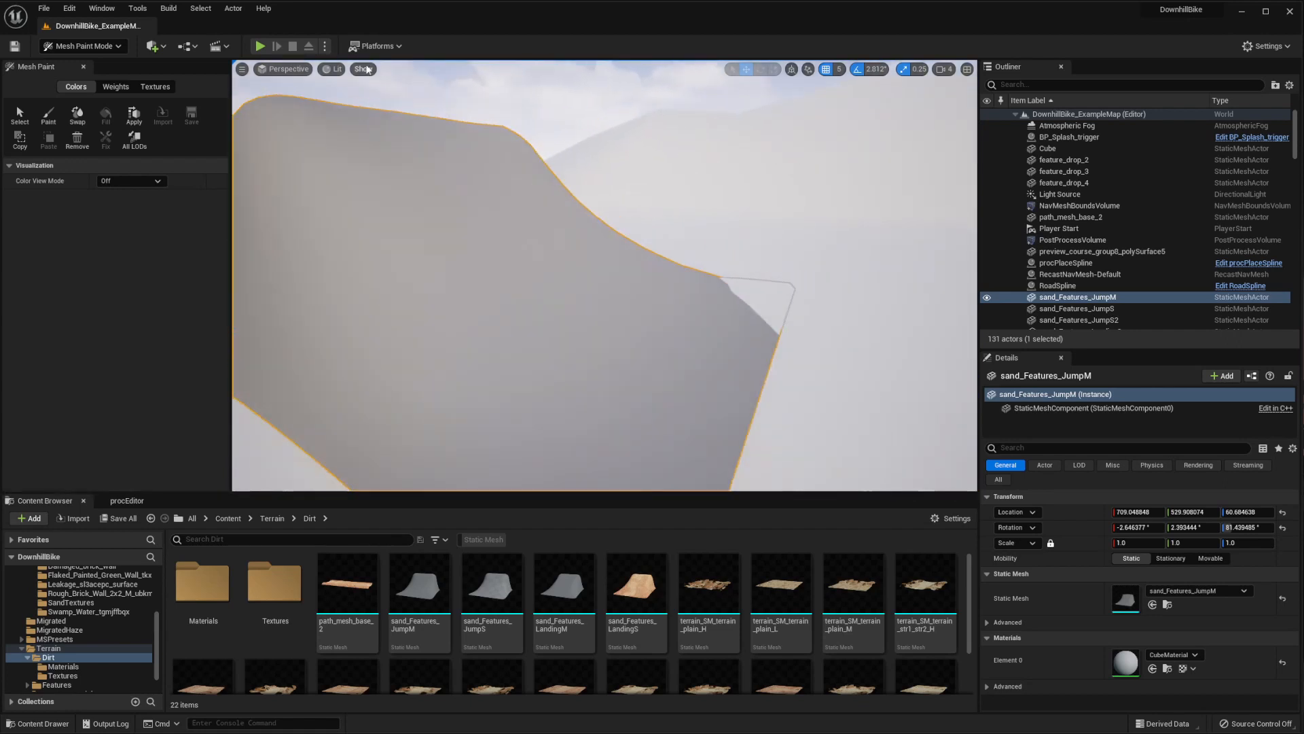
pyautogui.click(334, 68)
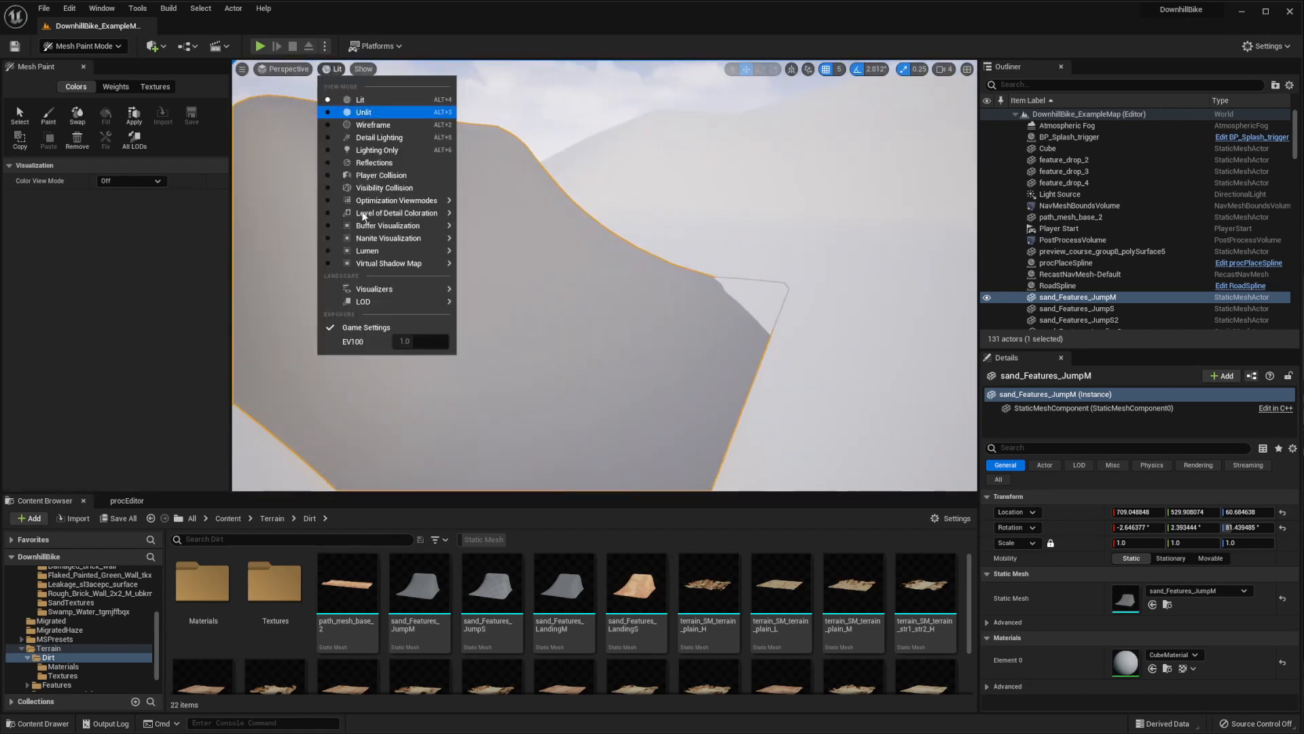
pyautogui.click(372, 125)
pyautogui.click(345, 68)
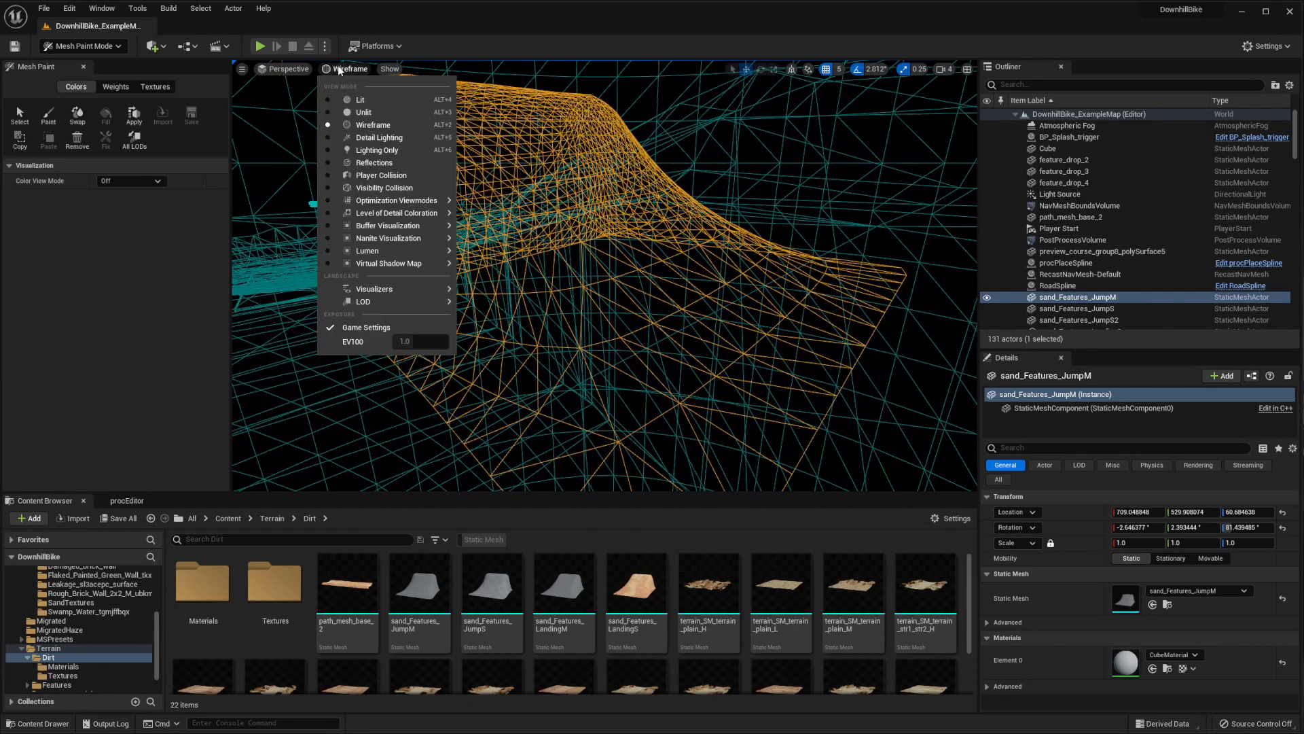
pyautogui.click(359, 100)
pyautogui.moveTo(603, 204); pyautogui.dragTo(603, 204, button='right')
# Open the project's top-level Materials content folder to show its material instances
pyautogui.scroll(4, 108, 597)
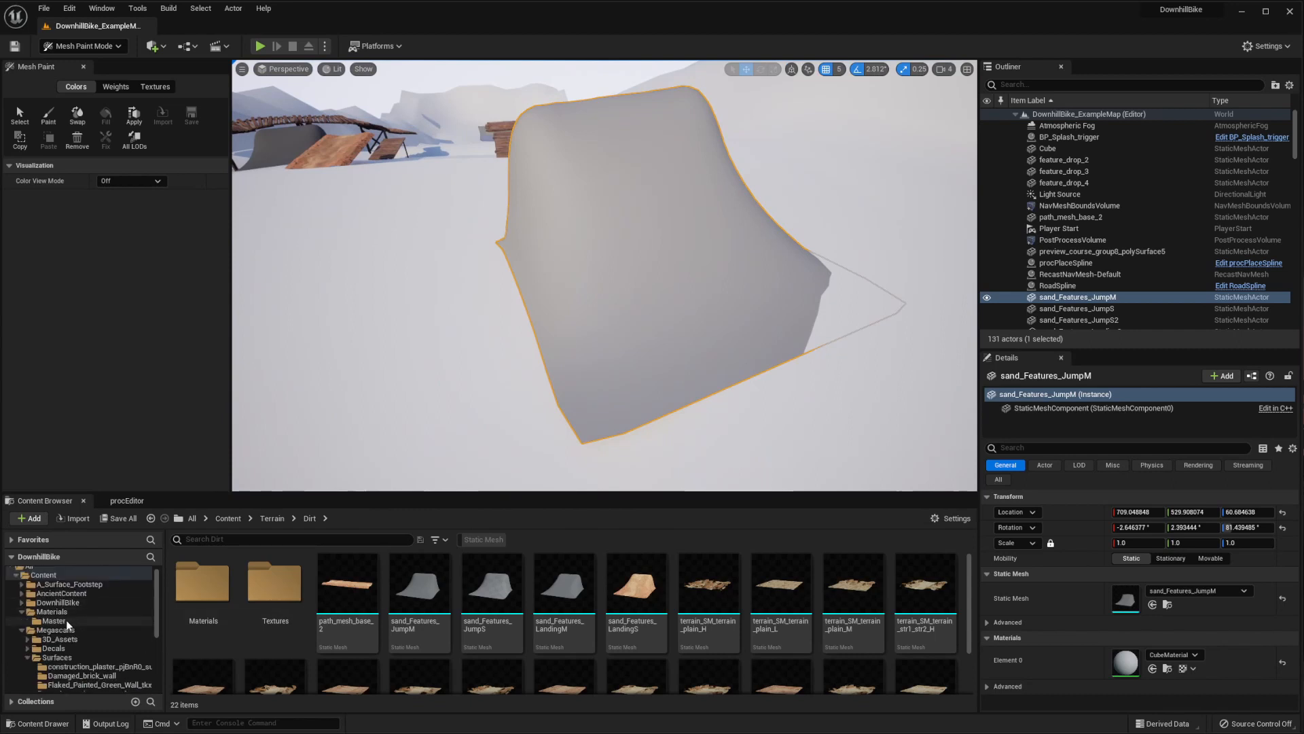
pyautogui.click(54, 620)
pyautogui.click(63, 612)
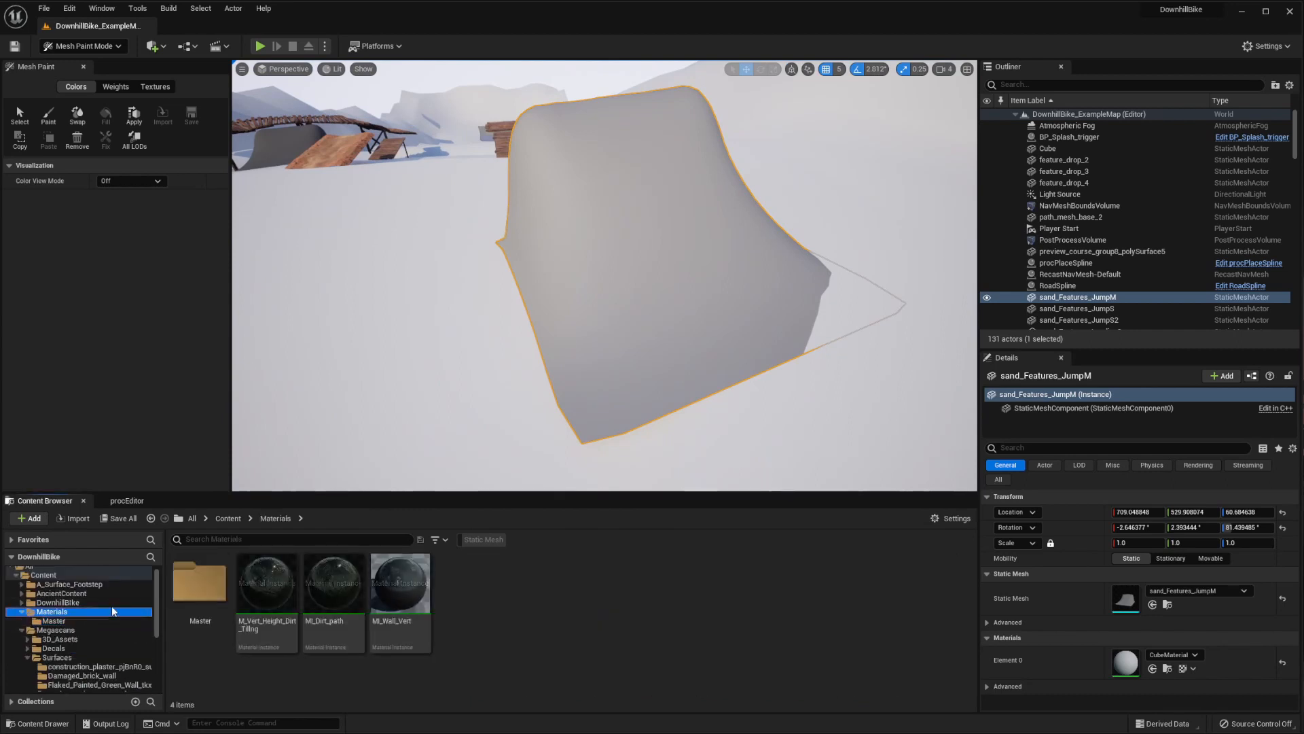
# Apply the M_Vert_Height_Dirt_Tiling material to the grey sand_Features_JumpM mesh
pyautogui.moveTo(462, 339); pyautogui.dragTo(449, 292, button='right')
pyautogui.moveTo(267, 584); pyautogui.dragTo(639, 354)
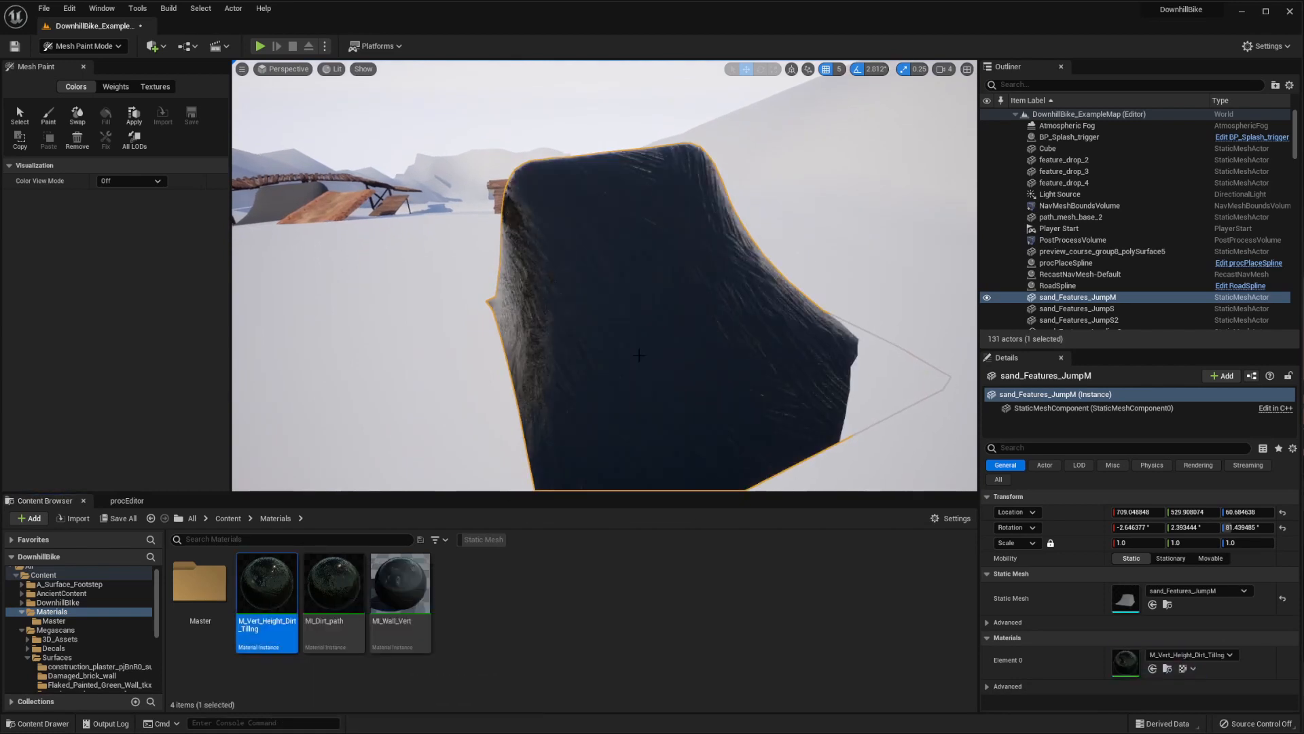
pyautogui.moveTo(652, 314)
pyautogui.mouseDown(button='right')
pyautogui.moveTo(628, 307)
pyautogui.moveTo(664, 340)
pyautogui.moveTo(638, 325)
pyautogui.mouseUp(button='right')
# Fill the jump mesh's vertices with black on the red, green and blue channels in Mesh Paint mode
pyautogui.click(102, 46)
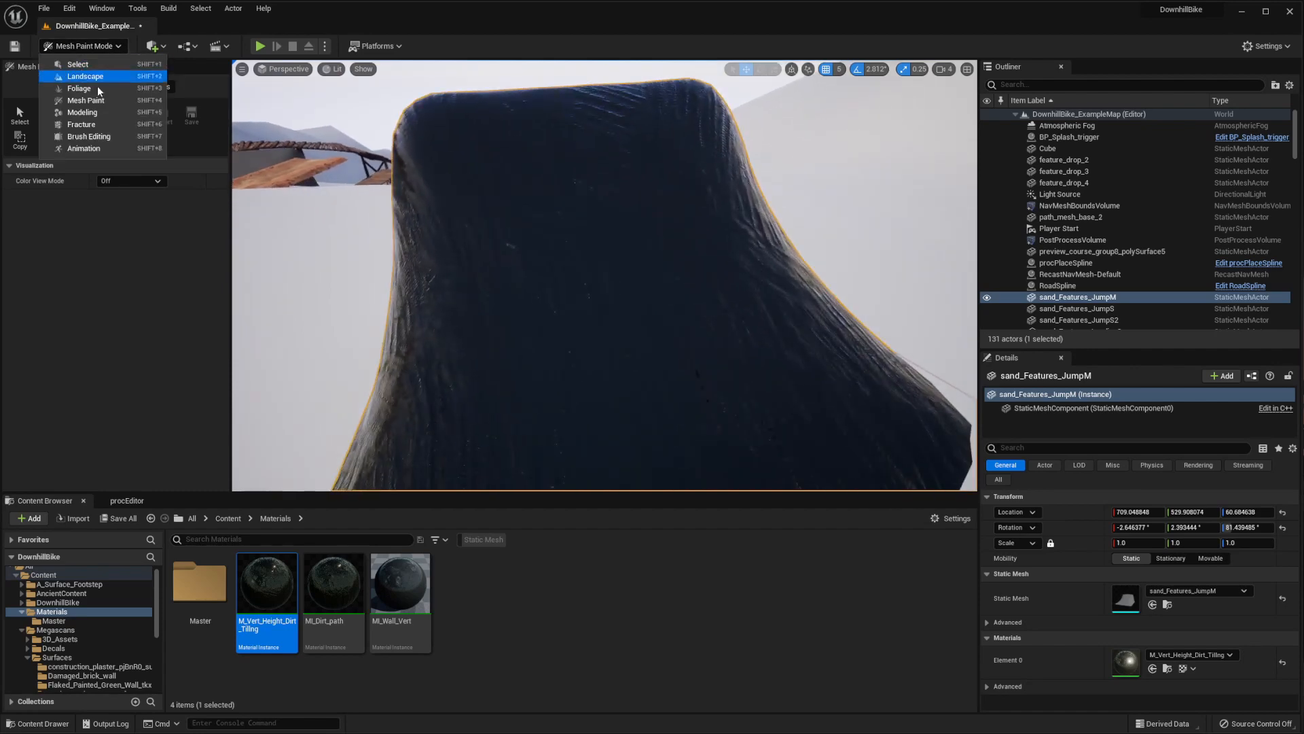
pyautogui.click(88, 46)
pyautogui.click(88, 46)
pyautogui.click(86, 101)
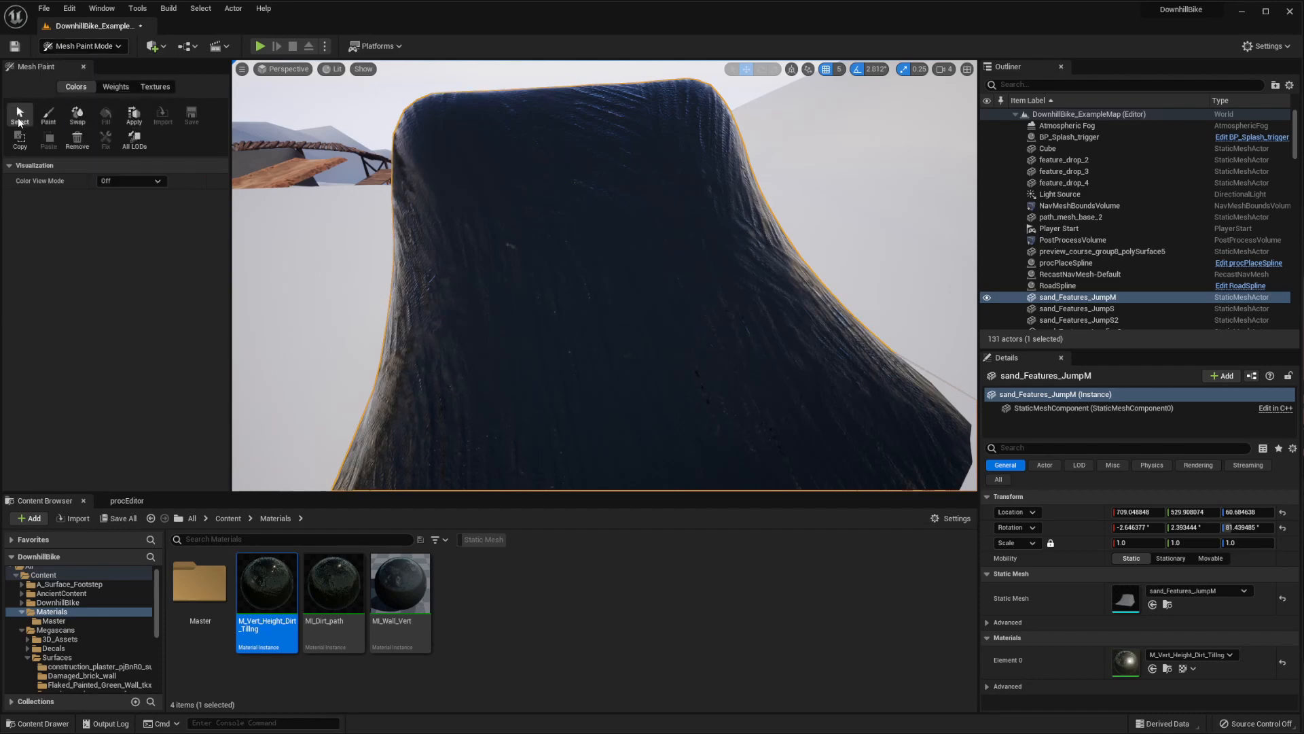
pyautogui.click(48, 116)
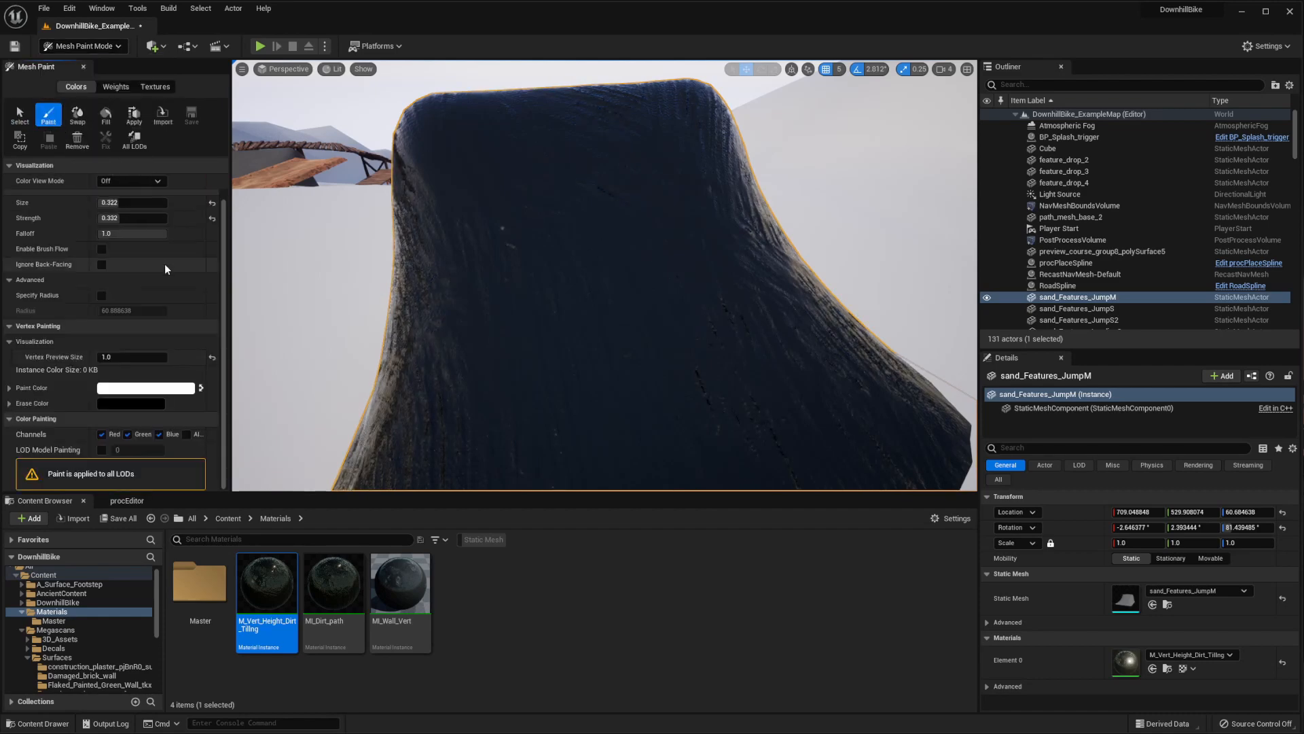
pyautogui.click(158, 434)
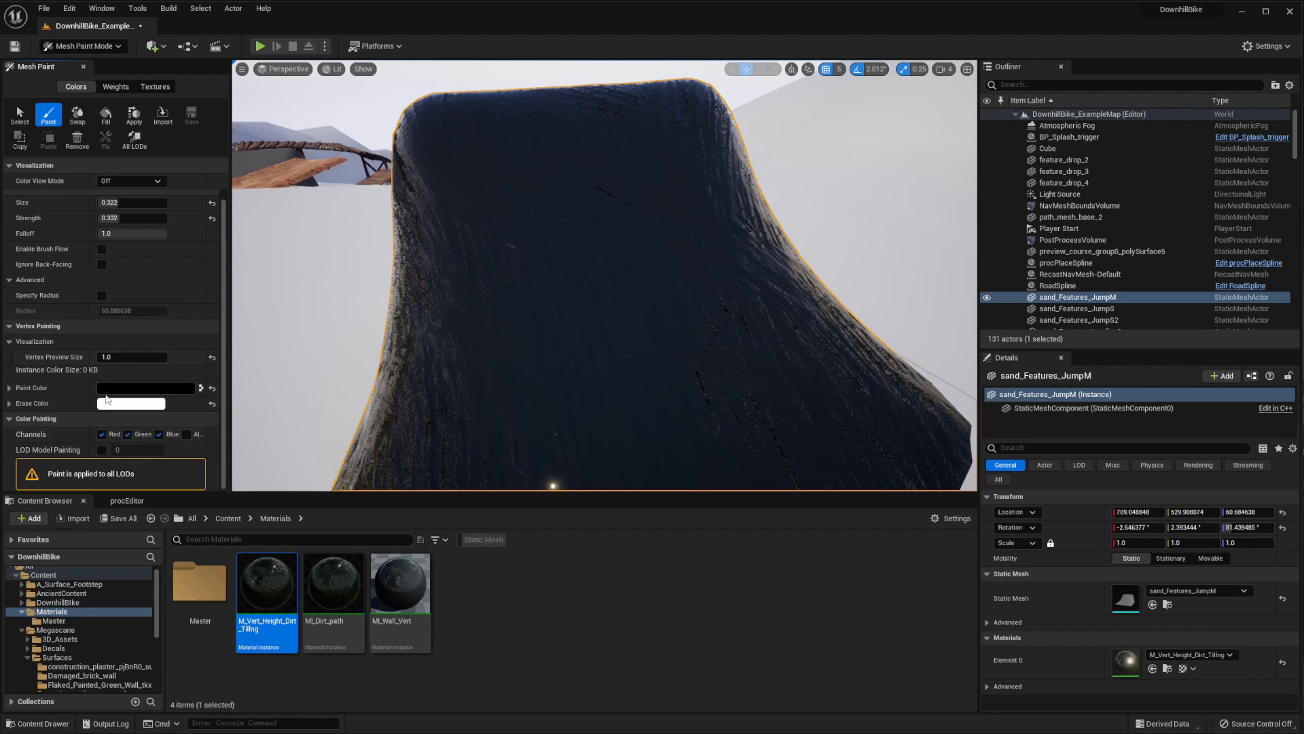
pyautogui.click(108, 115)
pyautogui.moveTo(441, 257)
pyautogui.keyDown('alt'); pyautogui.mouseDown()
pyautogui.moveTo(512, 216)
pyautogui.moveTo(563, 268)
pyautogui.moveTo(604, 365)
pyautogui.mouseUp(); pyautogui.keyUp('alt')
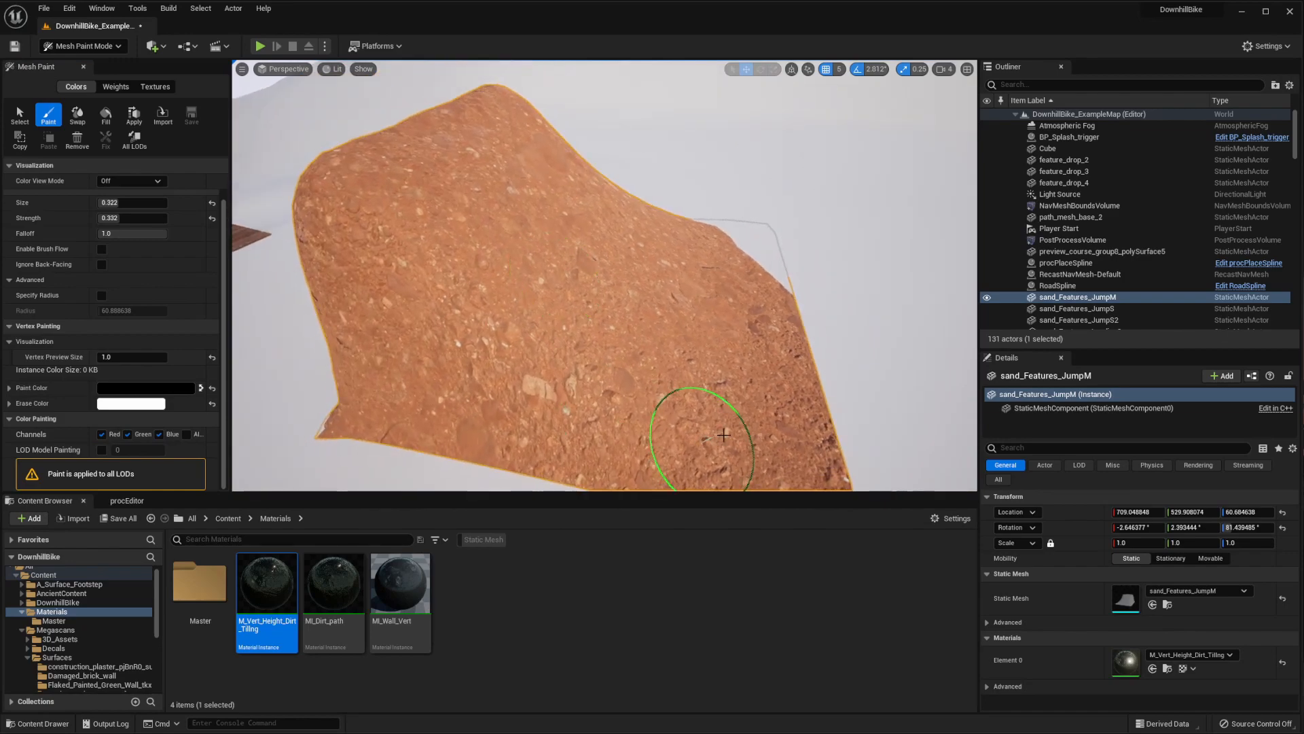
pyautogui.moveTo(793, 418)
pyautogui.mouseDown(button='right')
pyautogui.moveTo(655, 426)
pyautogui.moveTo(495, 306)
pyautogui.moveTo(305, 275)
pyautogui.moveTo(415, 272)
pyautogui.moveTo(405, 305)
pyautogui.mouseUp(button='right')
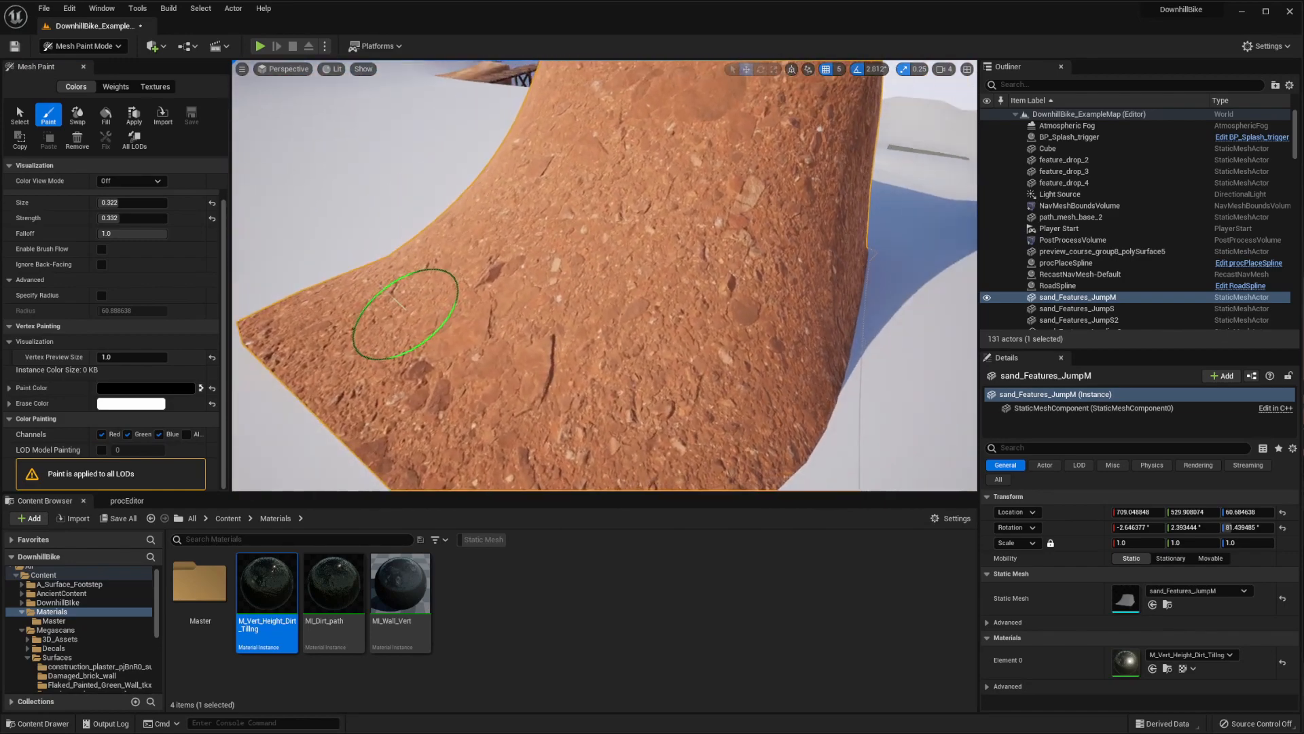
# Restrict vertex color painting to the red channel by disabling green and blue, and check the jump from several sides
pyautogui.click(159, 434)
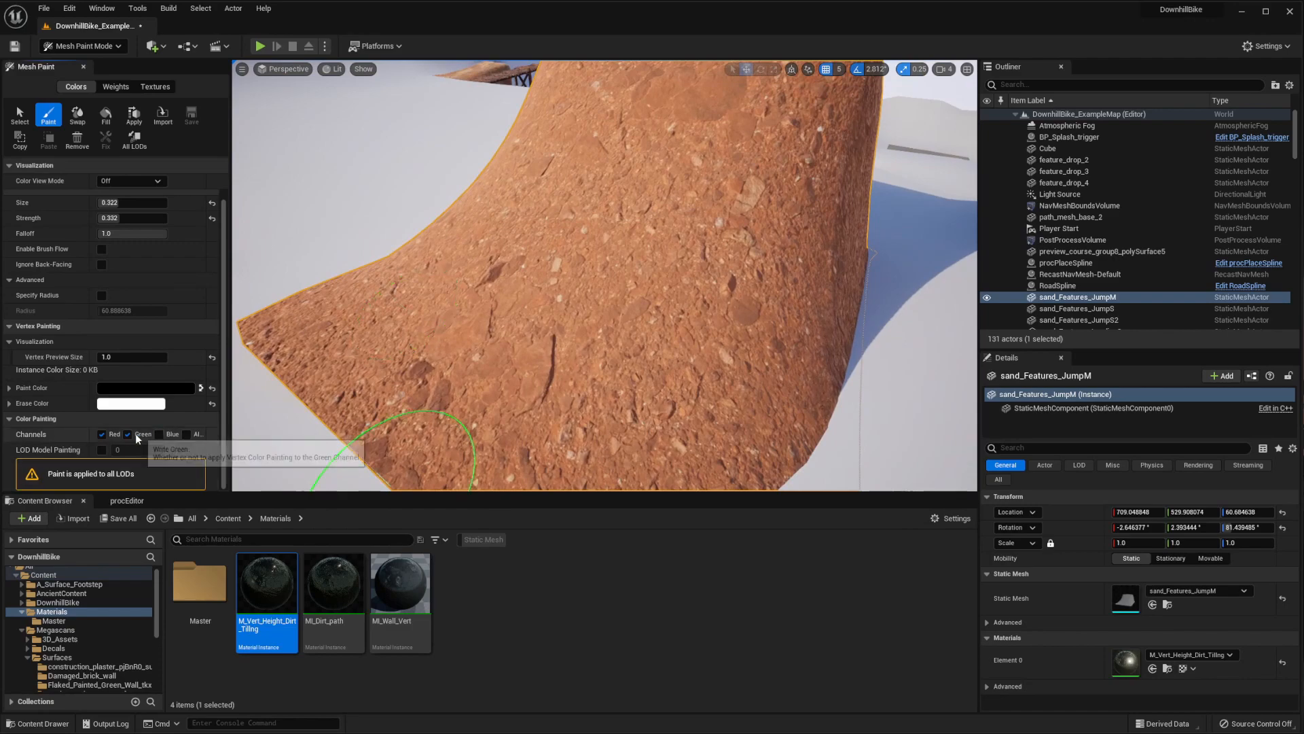
pyautogui.click(127, 434)
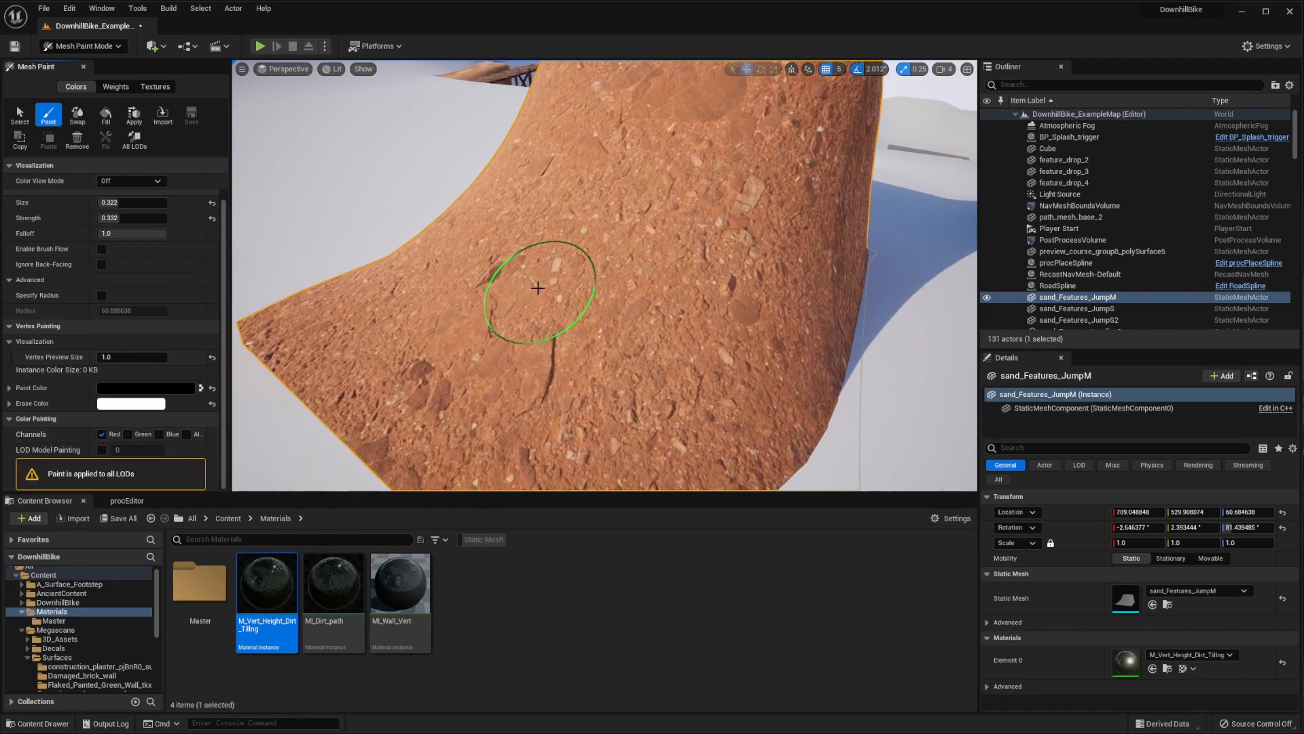
pyautogui.moveTo(538, 288)
pyautogui.mouseDown(button='right')
pyautogui.moveTo(612, 335)
pyautogui.moveTo(786, 292)
pyautogui.moveTo(669, 393)
pyautogui.moveTo(693, 306)
pyautogui.moveTo(763, 387)
pyautogui.moveTo(801, 408)
pyautogui.moveTo(713, 486)
pyautogui.moveTo(829, 451)
pyautogui.moveTo(537, 288)
pyautogui.mouseUp(button='right')
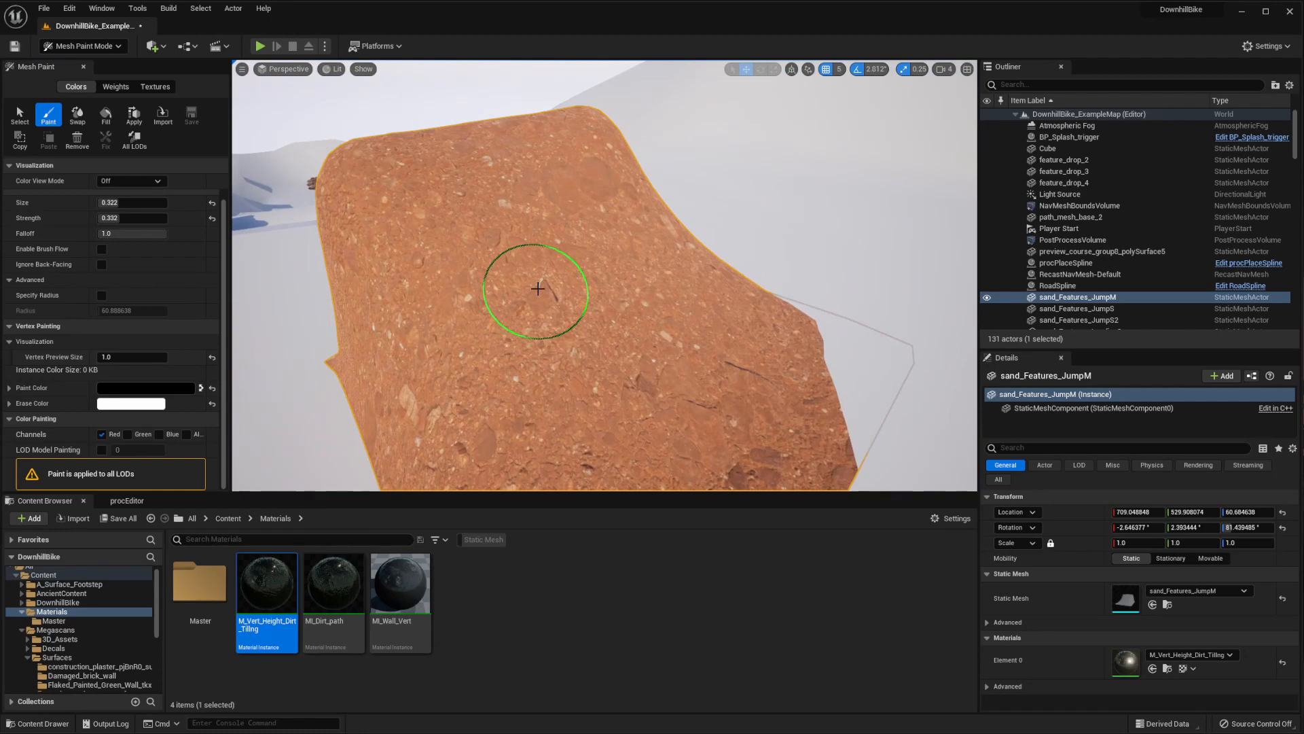
pyautogui.moveTo(559, 336); pyautogui.dragTo(650, 371, button='right')
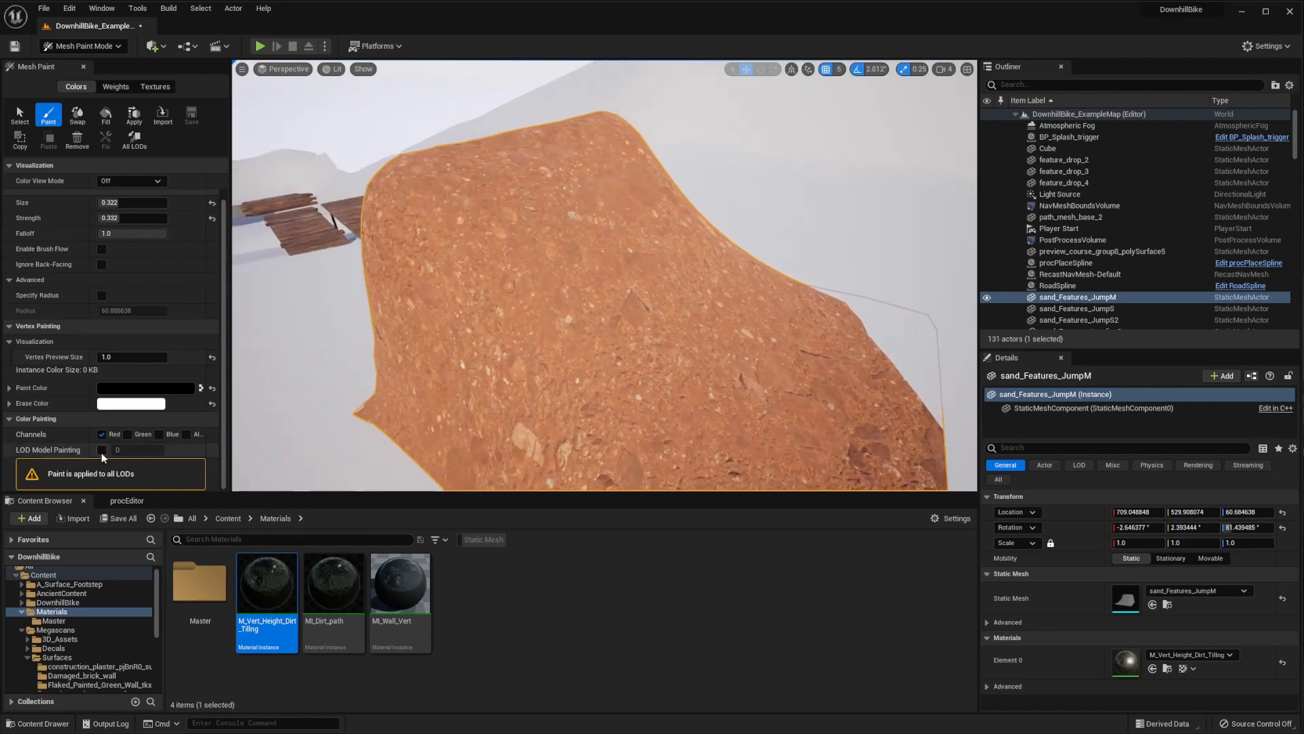
pyautogui.moveTo(518, 338)
pyautogui.mouseDown(button='right')
pyautogui.moveTo(561, 248)
pyautogui.moveTo(461, 172)
pyautogui.moveTo(504, 210)
pyautogui.moveTo(611, 218)
pyautogui.moveTo(641, 238)
pyautogui.moveTo(660, 348)
pyautogui.moveTo(382, 253)
pyautogui.moveTo(541, 198)
pyautogui.moveTo(495, 102)
pyautogui.moveTo(509, 271)
pyautogui.moveTo(691, 330)
pyautogui.mouseUp(button='right')
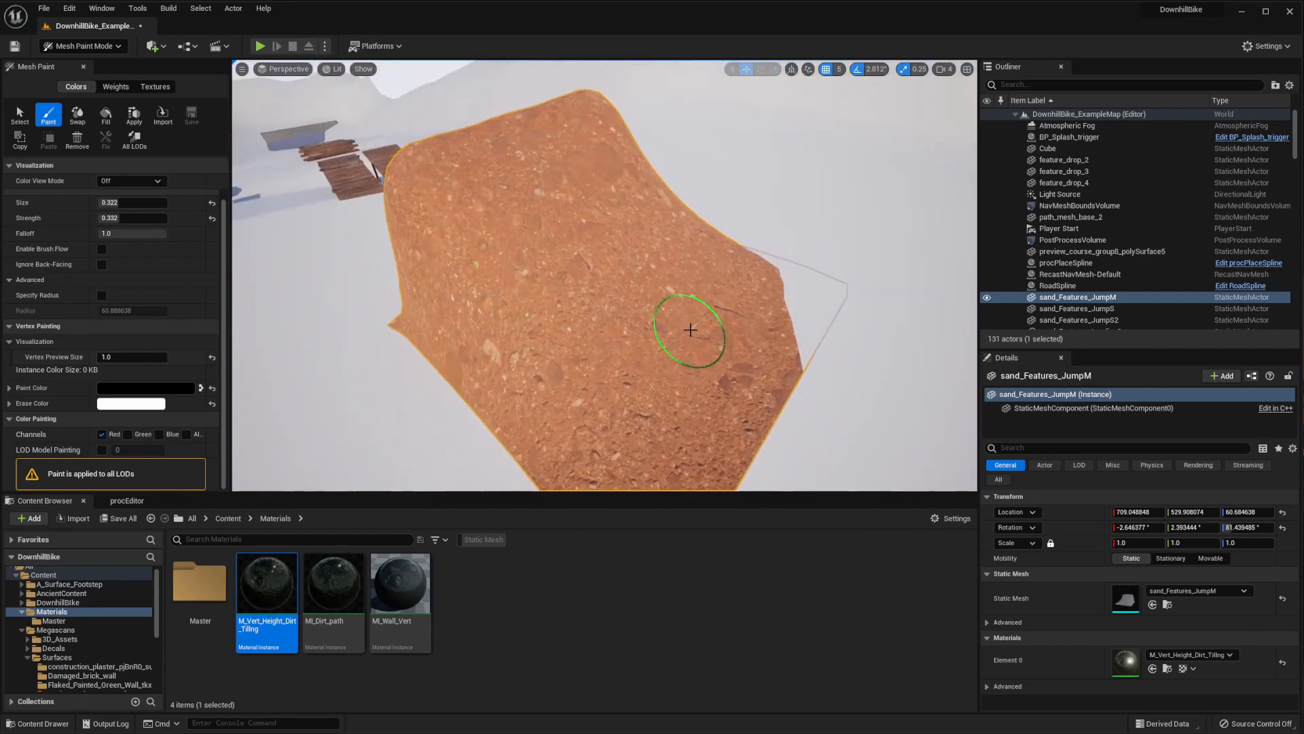
# Set the paint color to a mid grey with a value of about 0.505 and fill the jump's red channel
pyautogui.click(181, 390)
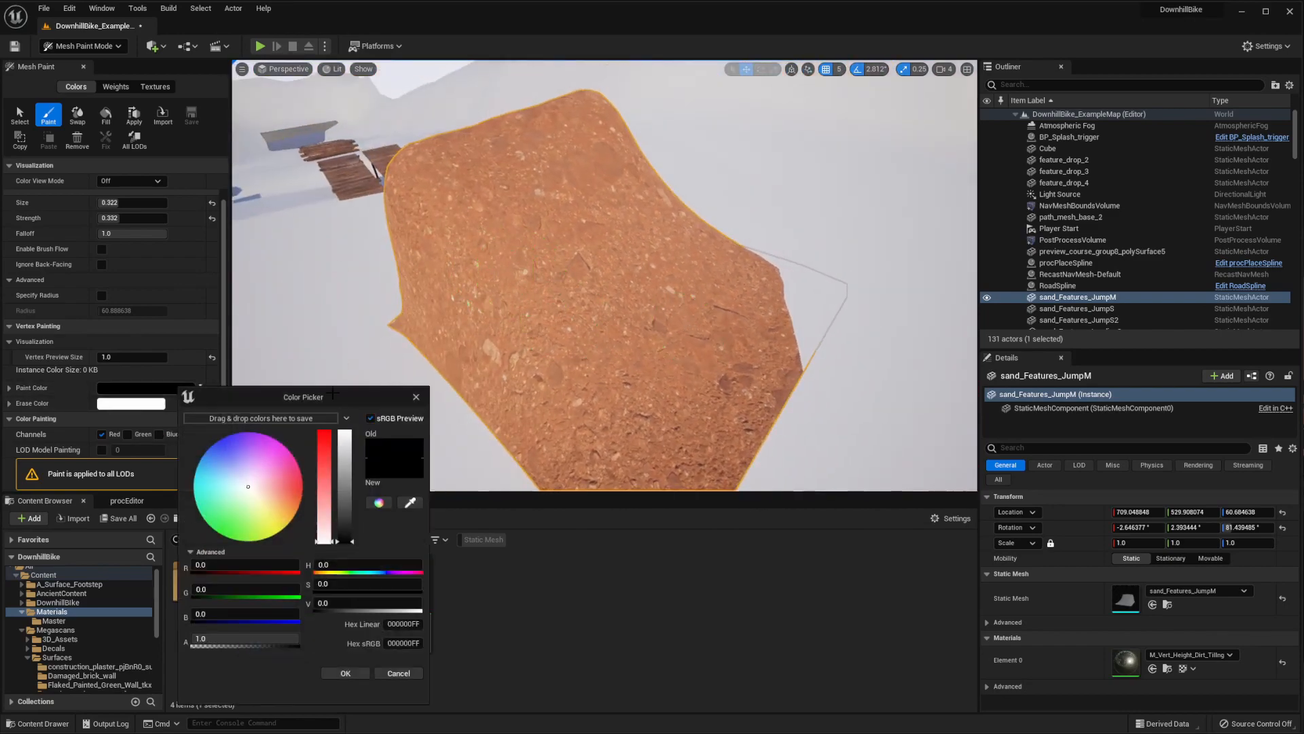
pyautogui.moveTo(343, 521); pyautogui.dragTo(348, 486)
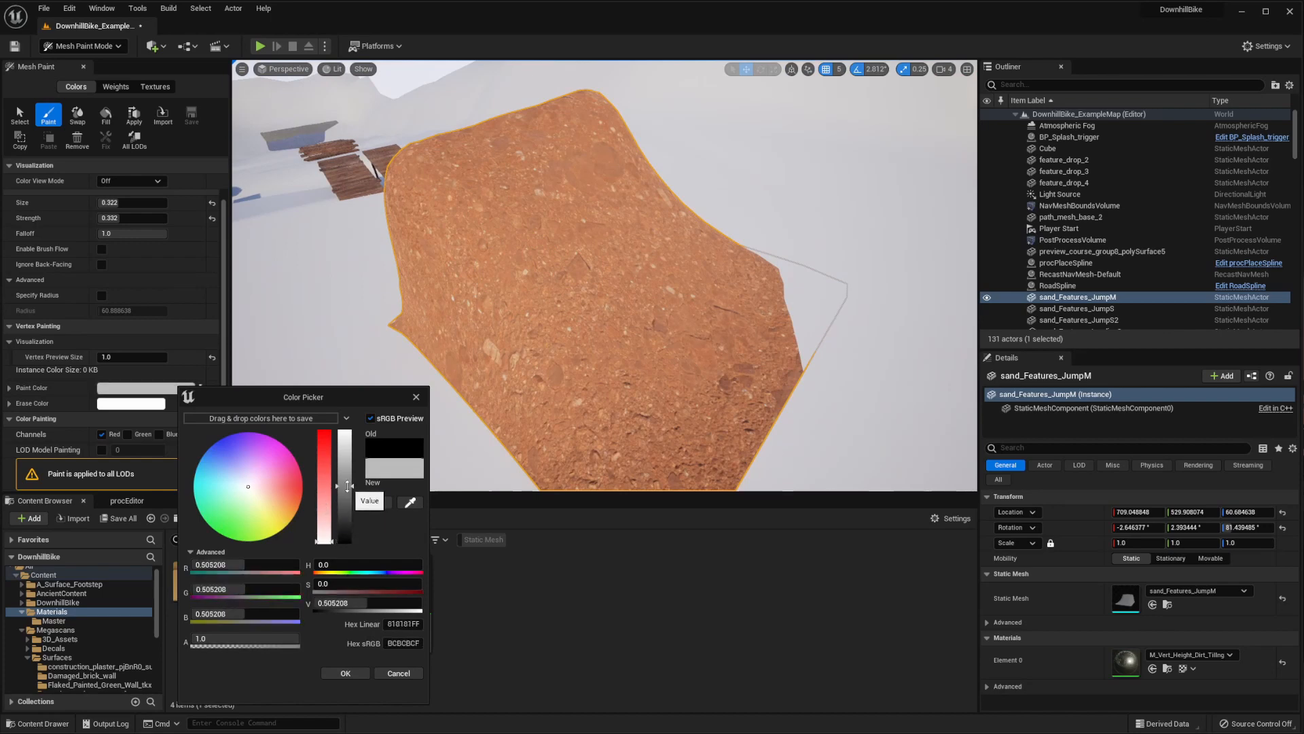
pyautogui.click(345, 672)
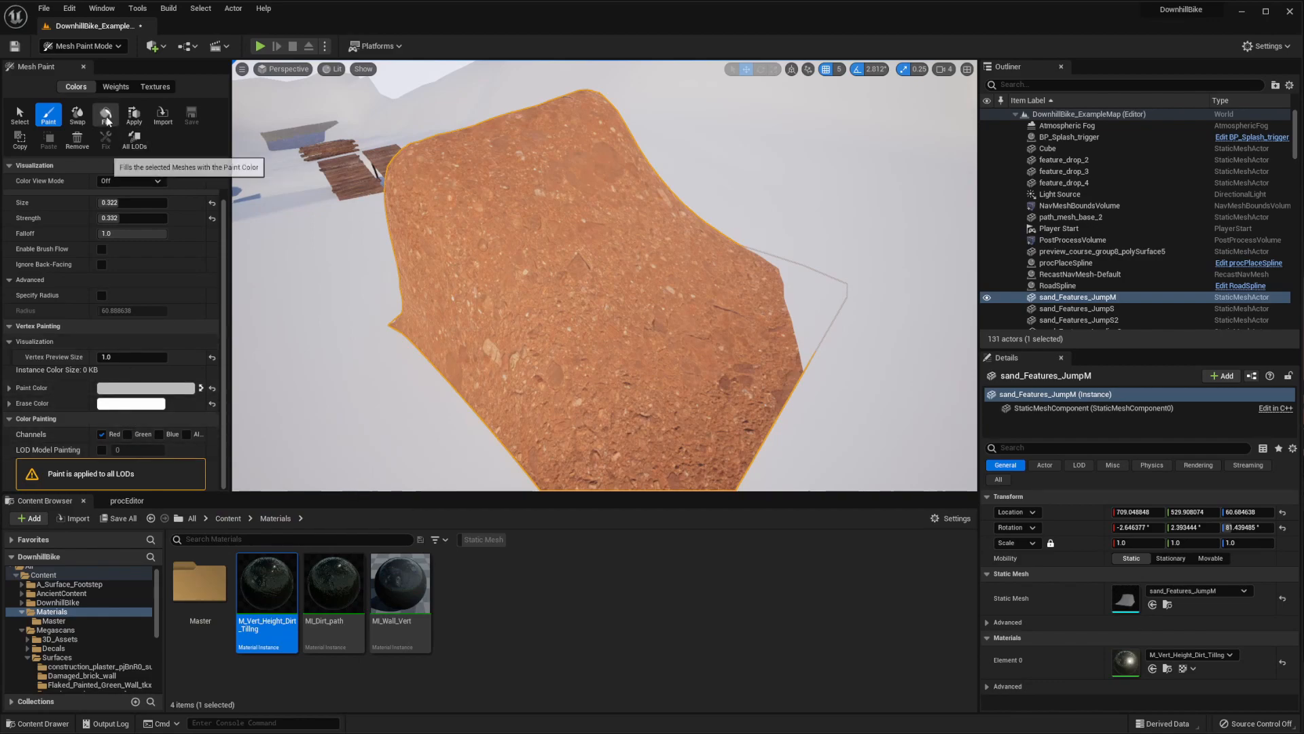
pyautogui.click(107, 121)
pyautogui.moveTo(623, 306)
pyautogui.mouseDown(button='right')
pyautogui.moveTo(591, 275)
pyautogui.moveTo(720, 319)
pyautogui.moveTo(595, 309)
pyautogui.moveTo(581, 381)
pyautogui.moveTo(577, 231)
pyautogui.moveTo(595, 370)
pyautogui.moveTo(588, 347)
pyautogui.moveTo(618, 298)
pyautogui.moveTo(612, 360)
pyautogui.moveTo(635, 320)
pyautogui.moveTo(611, 296)
pyautogui.moveTo(598, 360)
pyautogui.moveTo(625, 340)
pyautogui.moveTo(612, 373)
pyautogui.moveTo(605, 272)
pyautogui.moveTo(591, 343)
pyautogui.moveTo(675, 425)
pyautogui.moveTo(513, 418)
pyautogui.mouseUp(button='right')
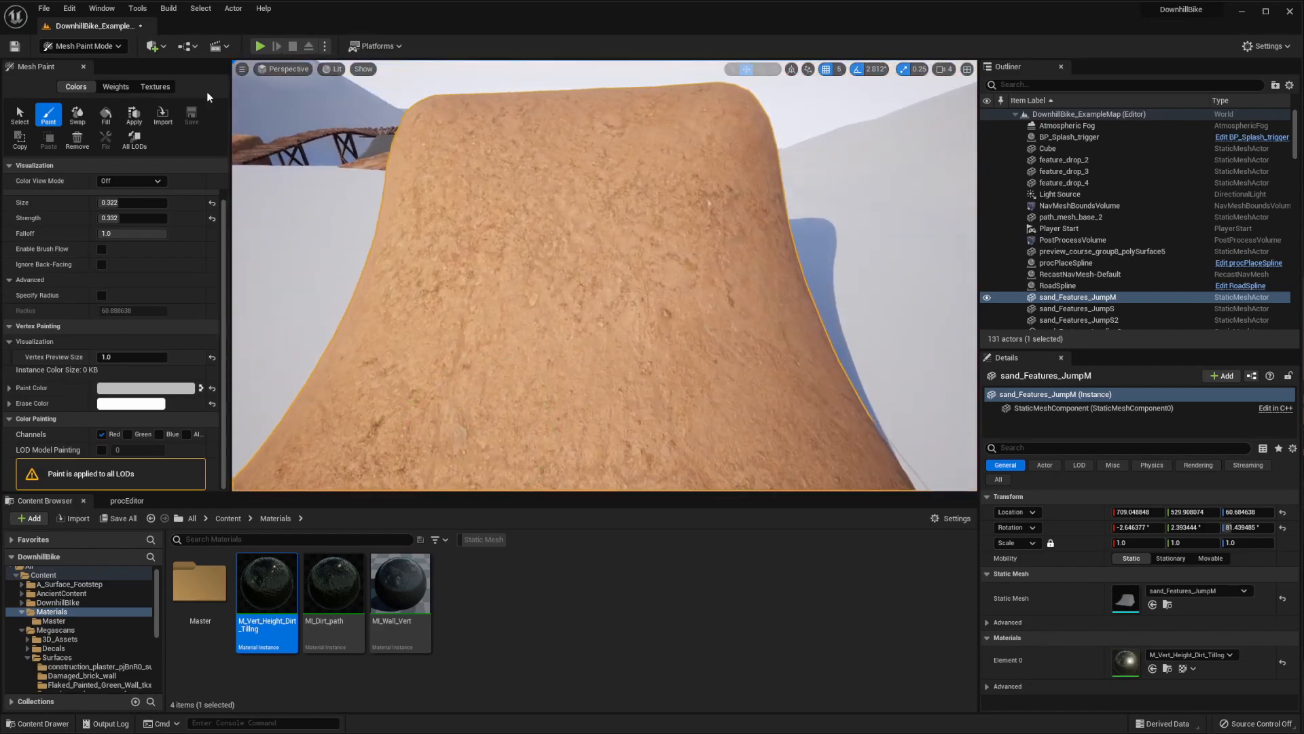
# Set the paint color to white, fill the jump's red channel and examine the resulting surface up close
pyautogui.click(143, 389)
pyautogui.moveTo(309, 489); pyautogui.dragTo(302, 400)
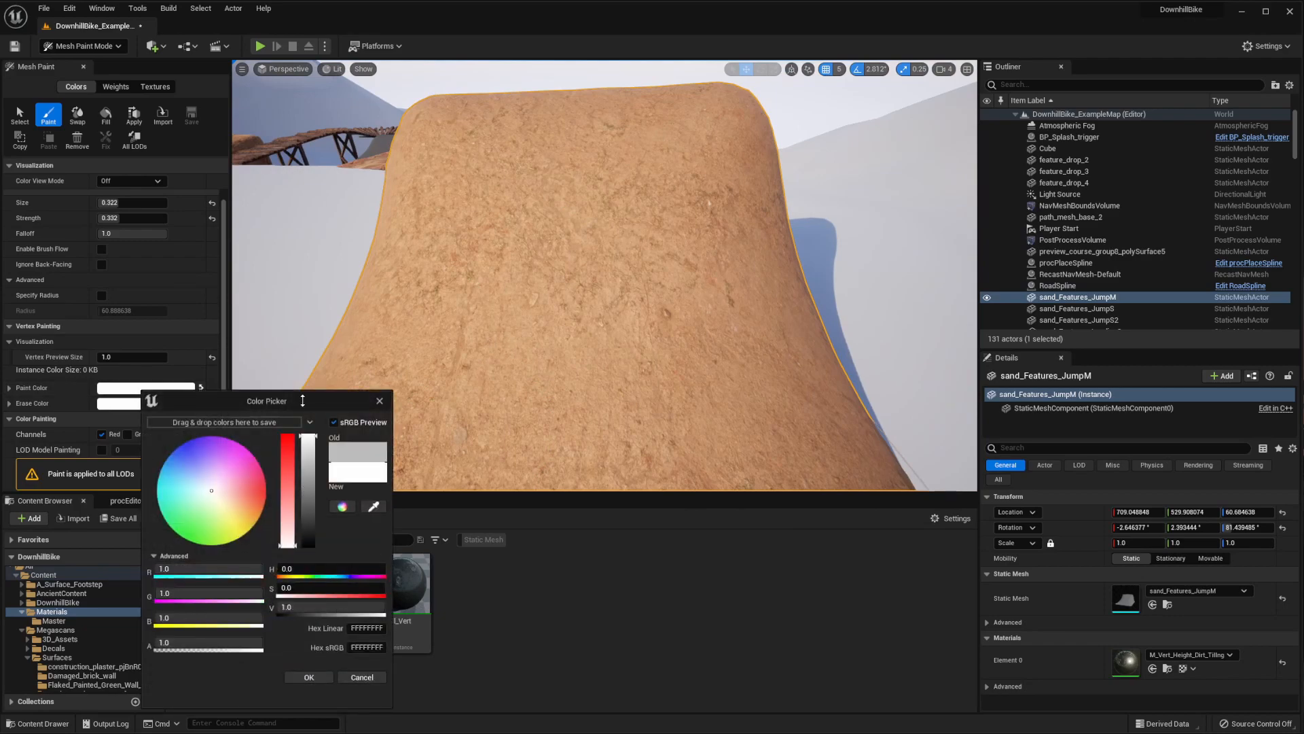
pyautogui.click(309, 677)
pyautogui.click(105, 119)
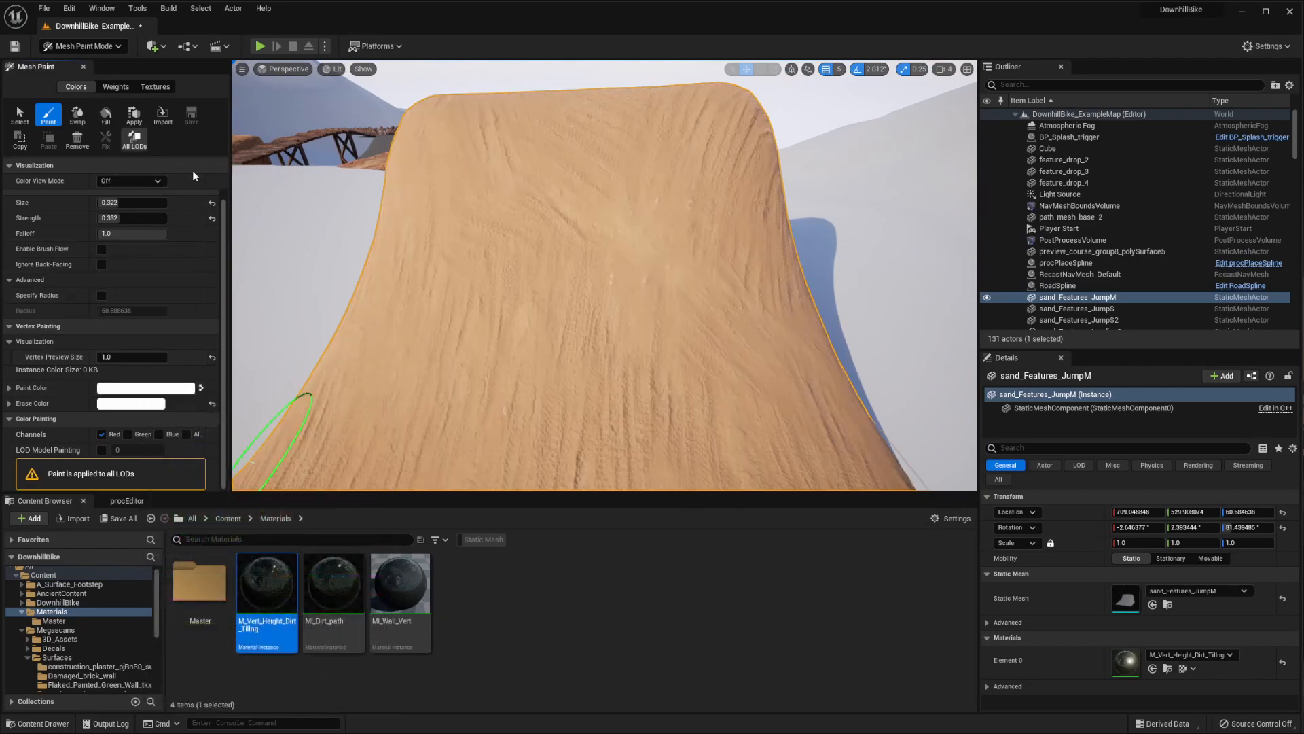
pyautogui.moveTo(574, 252); pyautogui.dragTo(606, 241, button='right')
pyautogui.moveTo(628, 295); pyautogui.dragTo(605, 267, button='right')
pyautogui.moveTo(679, 386)
pyautogui.mouseDown(button='right')
pyautogui.moveTo(684, 401)
pyautogui.moveTo(541, 407)
pyautogui.moveTo(571, 256)
pyautogui.moveTo(568, 289)
pyautogui.mouseUp(button='right')
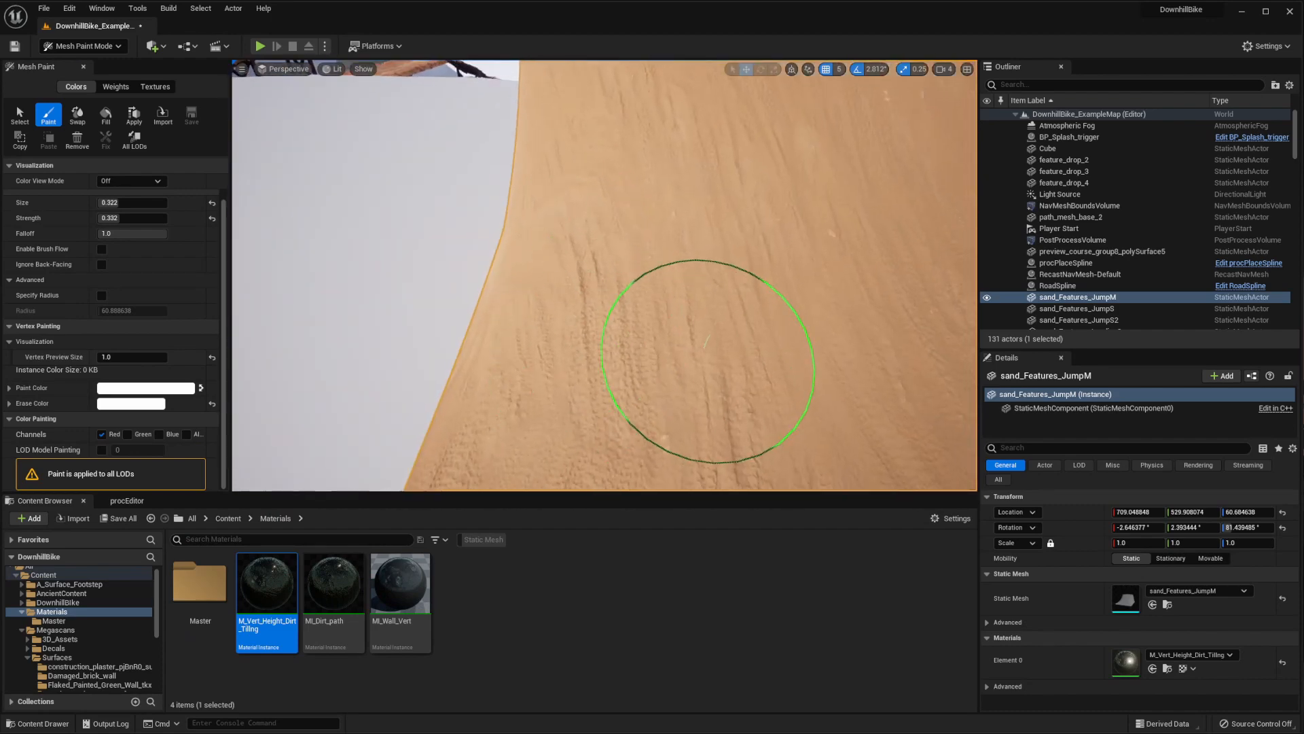
pyautogui.moveTo(706, 360)
pyautogui.mouseDown(button='right')
pyautogui.moveTo(518, 460)
pyautogui.moveTo(780, 344)
pyautogui.moveTo(611, 353)
pyautogui.moveTo(612, 442)
pyautogui.moveTo(625, 435)
pyautogui.moveTo(605, 421)
pyautogui.moveTo(601, 292)
pyautogui.moveTo(604, 428)
pyautogui.moveTo(646, 256)
pyautogui.moveTo(548, 451)
pyautogui.moveTo(611, 373)
pyautogui.moveTo(711, 354)
pyautogui.moveTo(667, 333)
pyautogui.mouseUp(button='right')
pyautogui.moveTo(255, 319)
pyautogui.mouseDown(button='right')
pyautogui.moveTo(495, 247)
pyautogui.moveTo(646, 291)
pyautogui.moveTo(544, 326)
pyautogui.mouseUp(button='right')
# Set the paint color's value to 0.5 and fill the jump's red channel with this grey
pyautogui.click(176, 389)
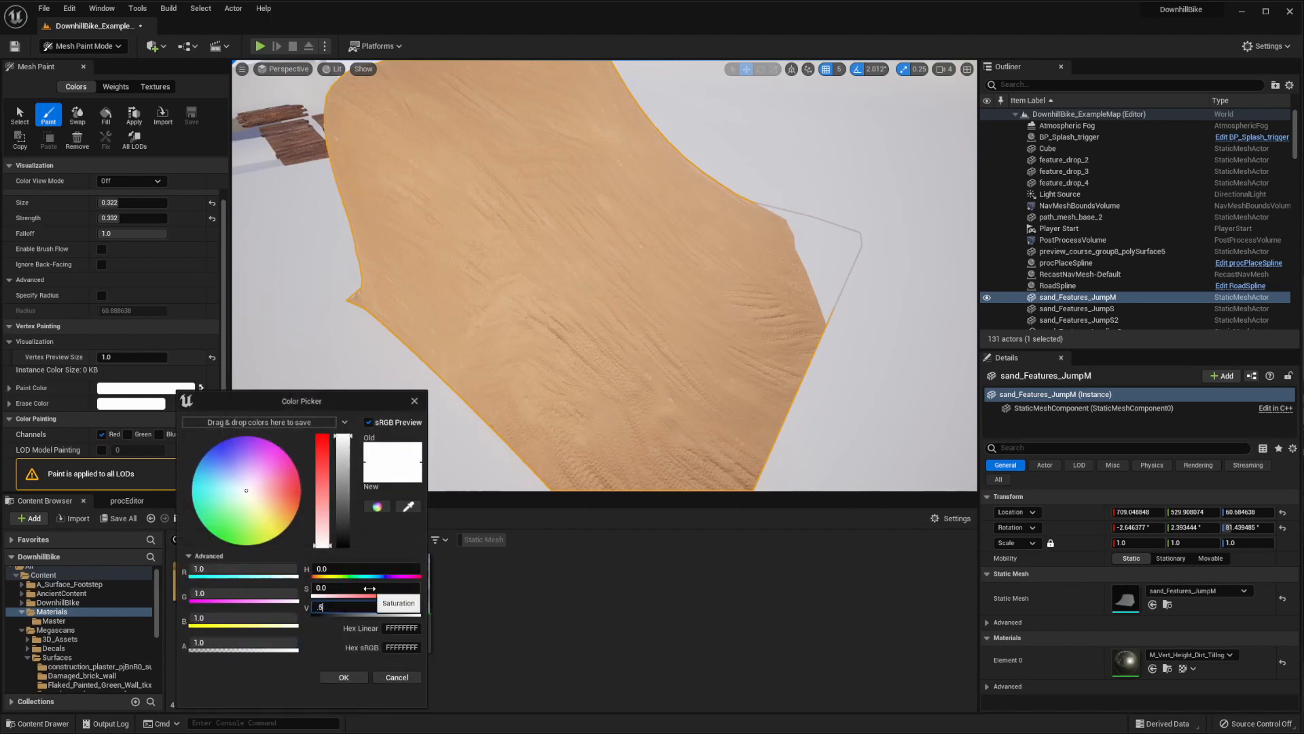
pyautogui.press('Return')
pyautogui.click(45, 117)
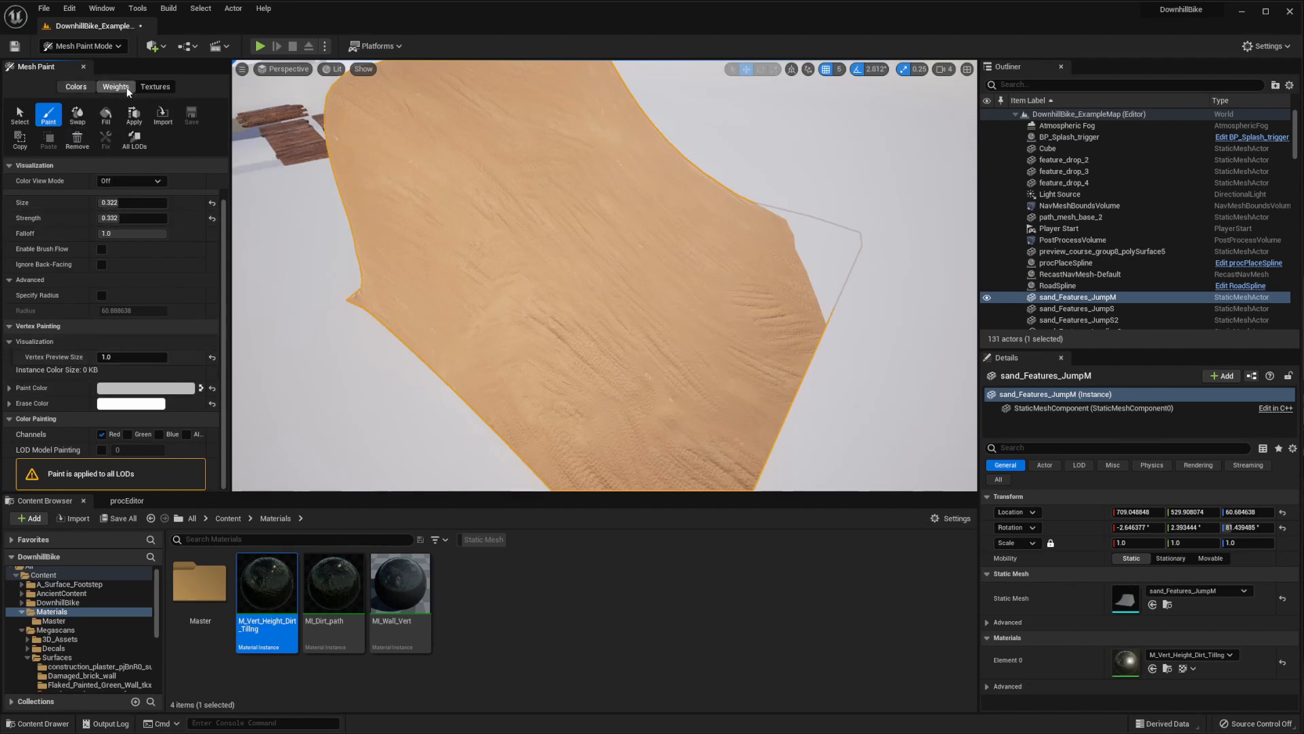
pyautogui.click(111, 117)
pyautogui.moveTo(655, 273)
pyautogui.mouseDown(button='right')
pyautogui.moveTo(781, 265)
pyautogui.moveTo(707, 251)
pyautogui.moveTo(742, 252)
pyautogui.mouseUp(button='right')
# Set the paint color to black and the paint brush to size 0.458 and strength 0.228
pyautogui.click(127, 389)
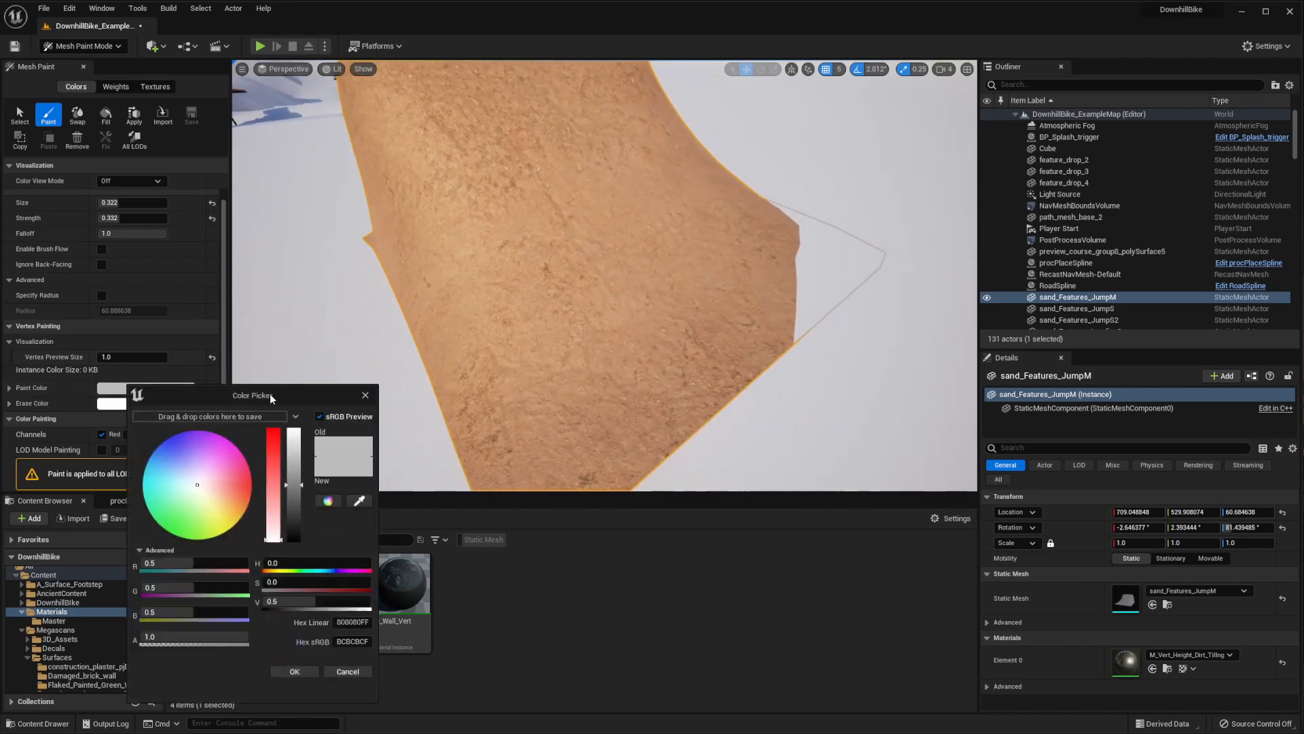
pyautogui.moveTo(299, 498); pyautogui.dragTo(294, 569)
pyautogui.click(294, 672)
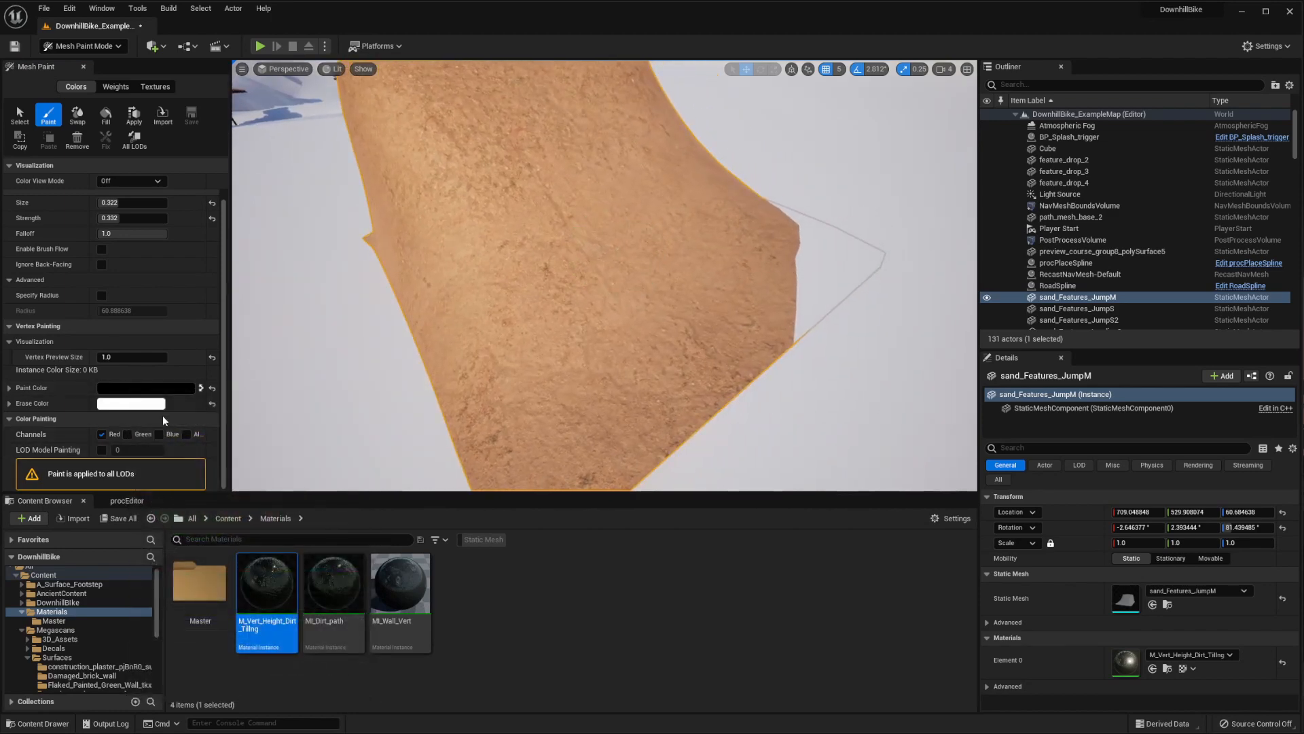
pyautogui.moveTo(464, 351); pyautogui.dragTo(467, 358, button='right')
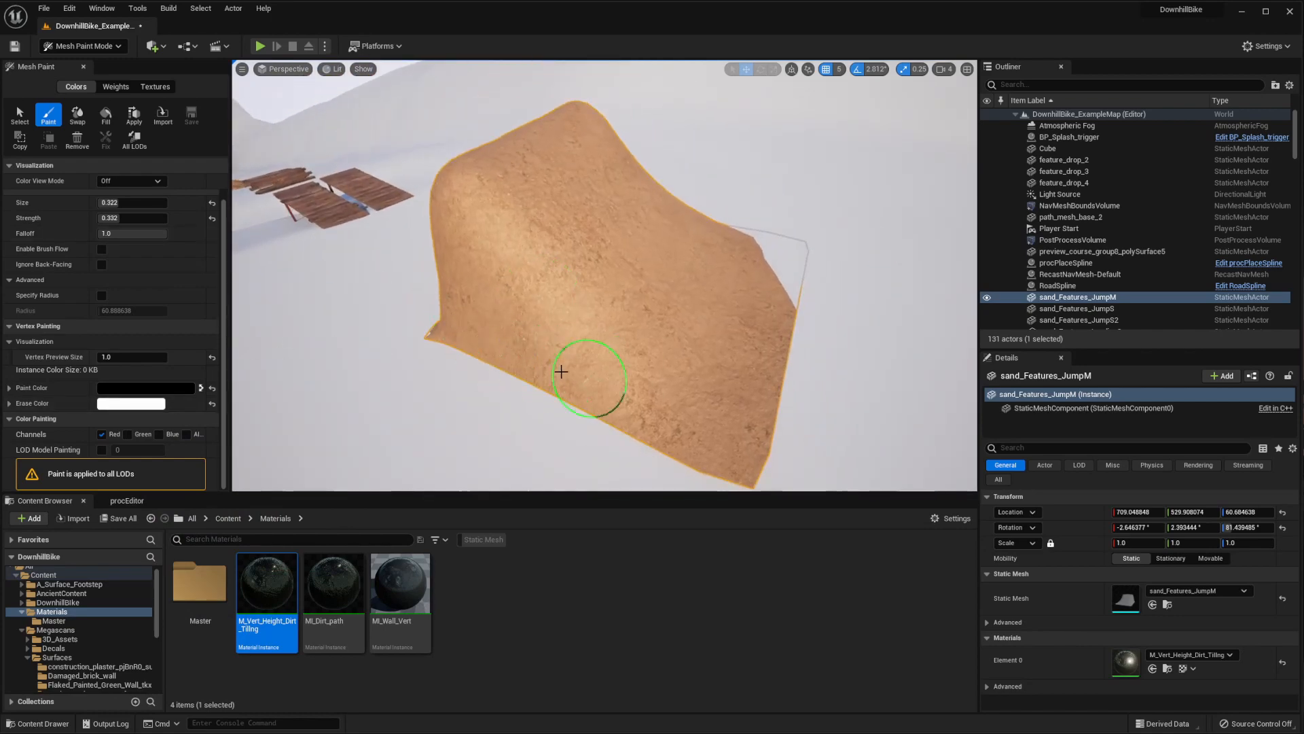
pyautogui.moveTo(549, 369)
pyautogui.mouseDown(button='right')
pyautogui.moveTo(404, 268)
pyautogui.moveTo(352, 319)
pyautogui.moveTo(578, 391)
pyautogui.moveTo(317, 280)
pyautogui.mouseUp(button='right')
pyautogui.moveTo(119, 203); pyautogui.dragTo(127, 202)
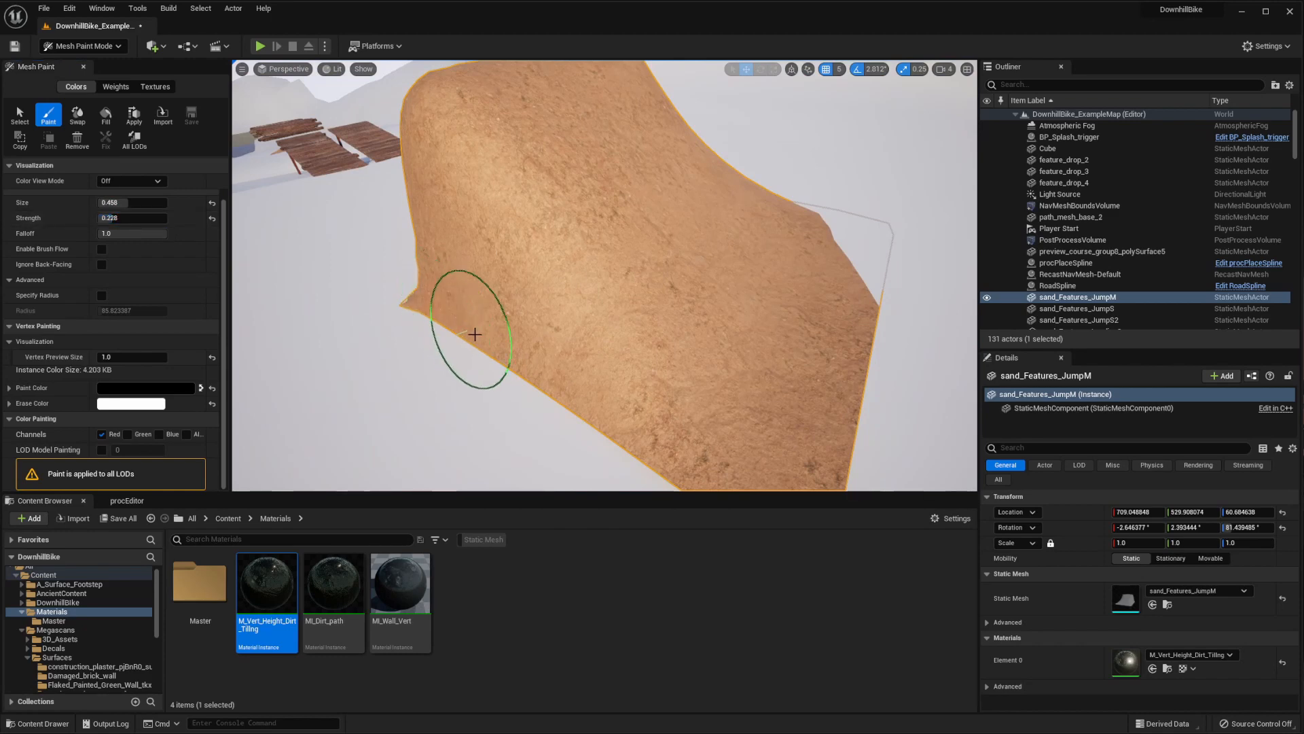
# Paint black along the lower side edge and front corner of the jump to blend in the red rocky dirt
pyautogui.moveTo(627, 416)
pyautogui.mouseDown(button='right')
pyautogui.moveTo(635, 381)
pyautogui.moveTo(629, 414)
pyautogui.mouseUp(button='right')
pyautogui.moveTo(629, 413); pyautogui.dragTo(637, 428)
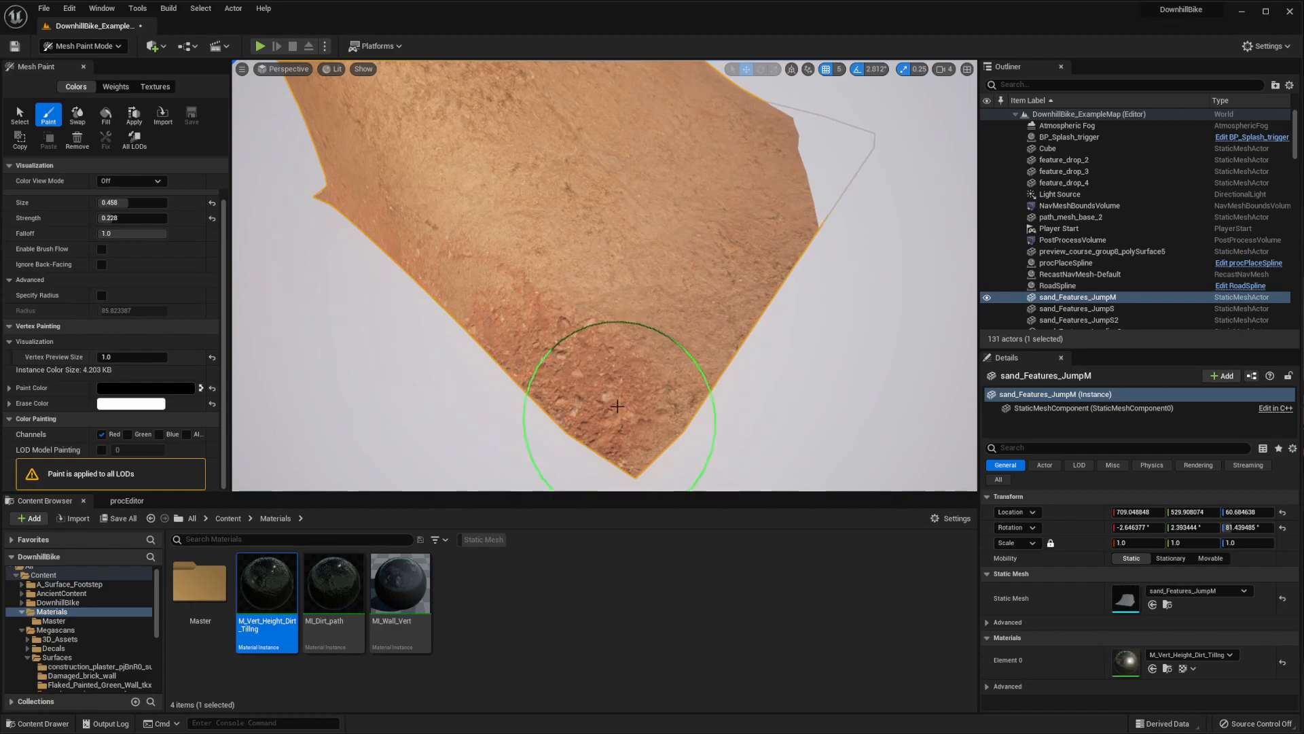
pyautogui.moveTo(570, 334); pyautogui.dragTo(611, 320, button='right')
# Continue painting black around the base of the jump, covering the opposite corner and the bottom of its steep side
pyautogui.moveTo(937, 299); pyautogui.dragTo(413, 233)
pyautogui.moveTo(414, 234)
pyautogui.mouseDown(button='right')
pyautogui.moveTo(649, 177)
pyautogui.moveTo(512, 303)
pyautogui.moveTo(754, 197)
pyautogui.moveTo(638, 240)
pyautogui.moveTo(877, 266)
pyautogui.mouseUp(button='right')
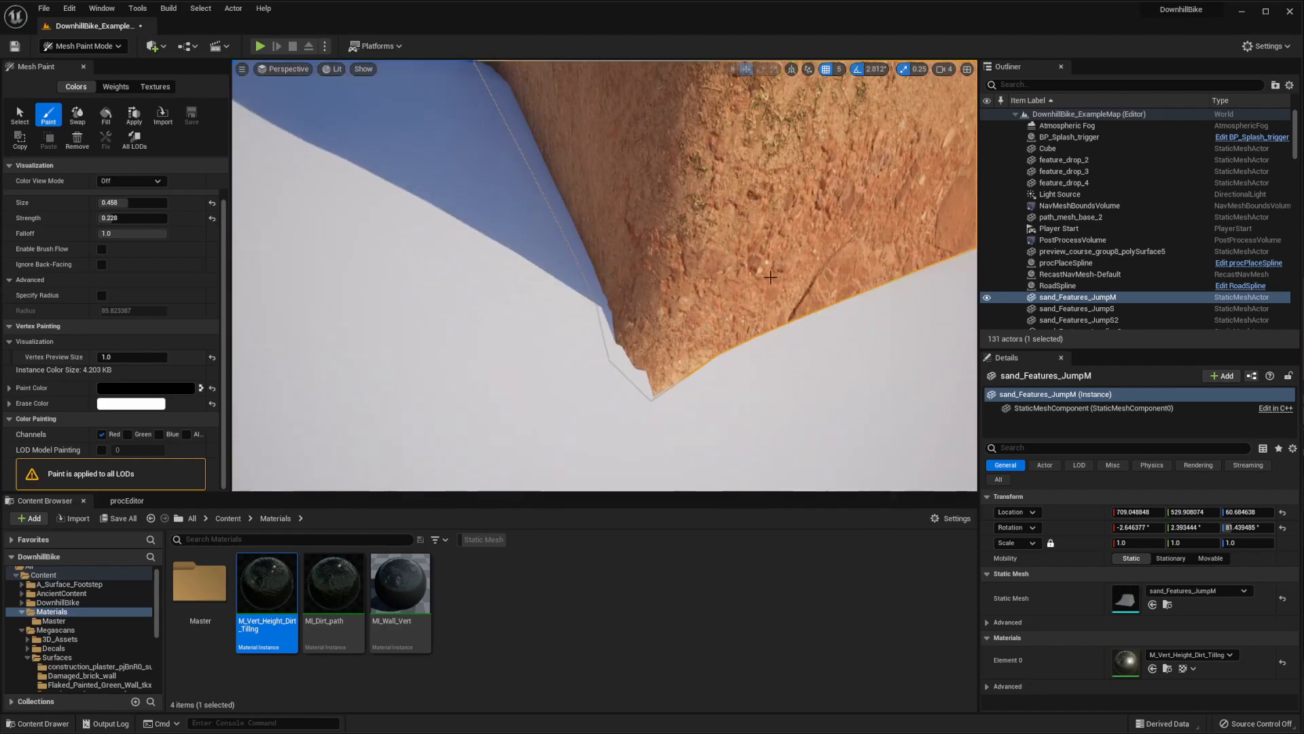
pyautogui.moveTo(771, 277); pyautogui.dragTo(756, 303, button='right')
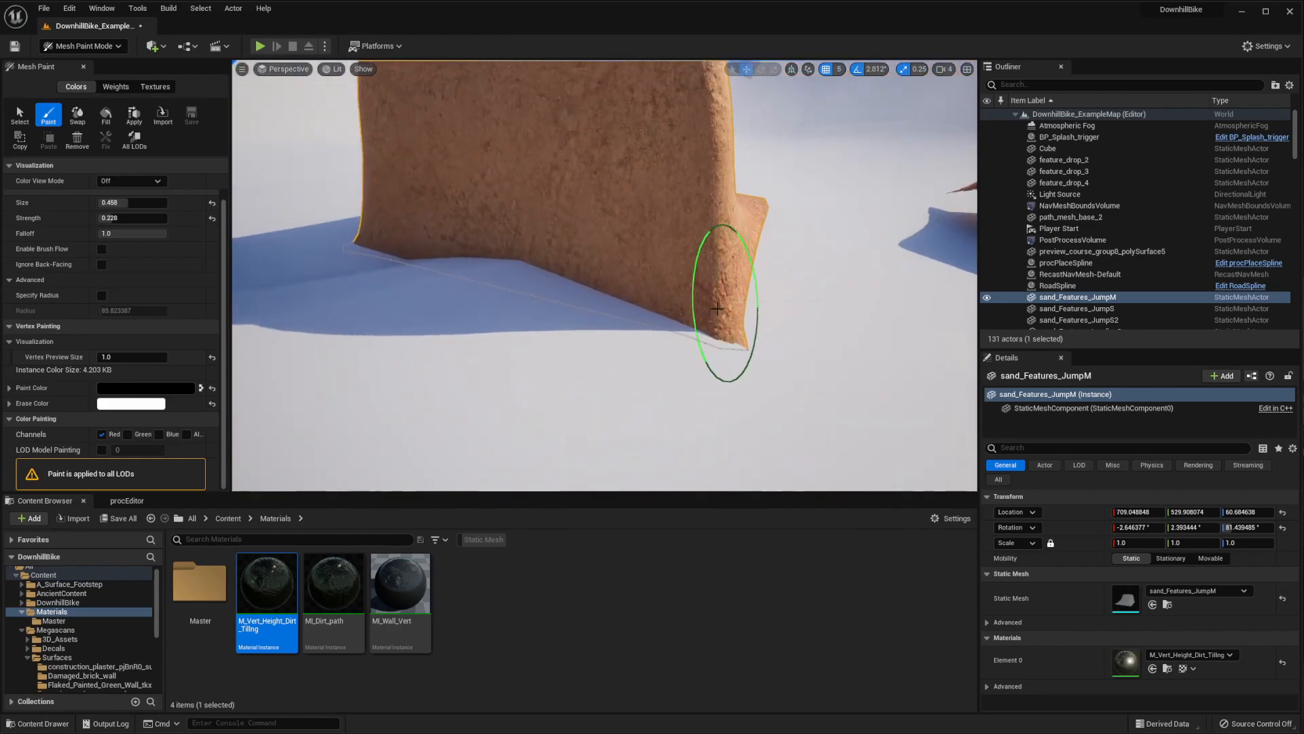
pyautogui.moveTo(400, 222)
pyautogui.mouseDown(button='right')
pyautogui.moveTo(319, 303)
pyautogui.moveTo(685, 230)
pyautogui.moveTo(538, 312)
pyautogui.mouseUp(button='right')
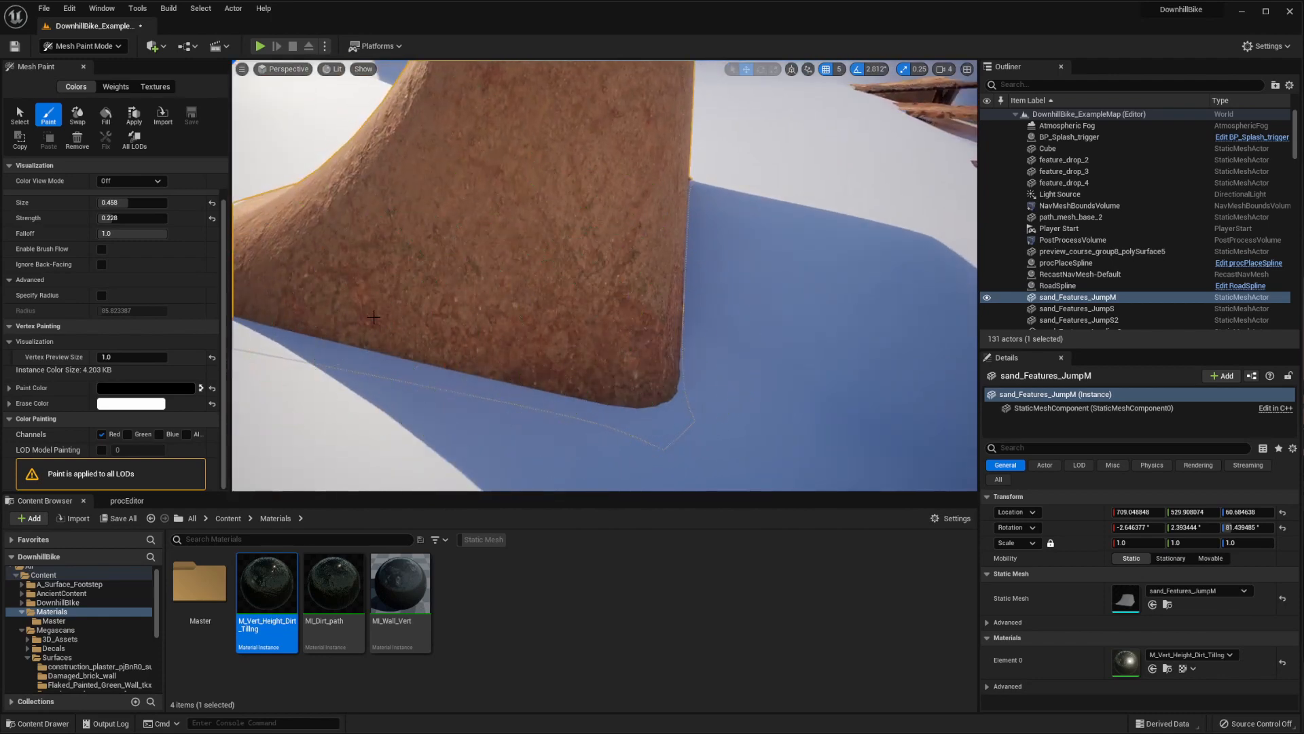
pyautogui.moveTo(373, 316)
pyautogui.mouseDown(button='right')
pyautogui.moveTo(582, 326)
pyautogui.moveTo(702, 297)
pyautogui.moveTo(678, 309)
pyautogui.mouseUp(button='right')
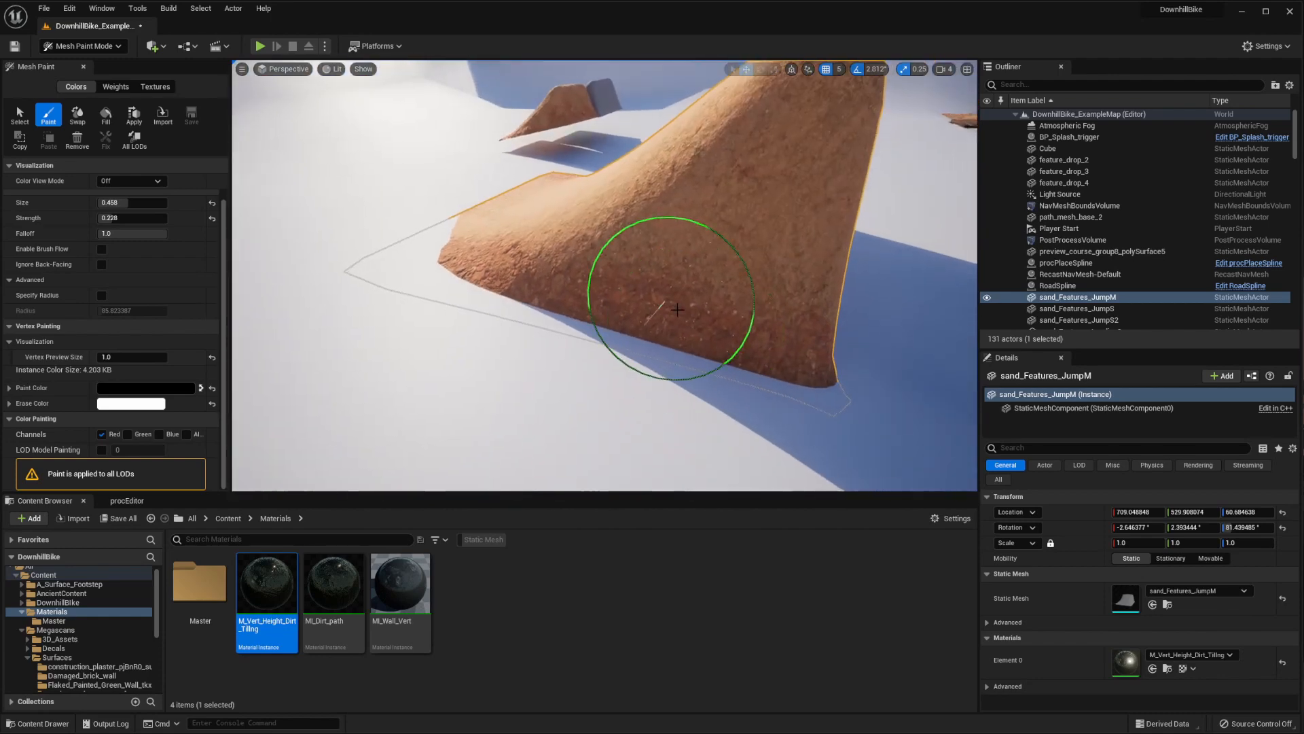
# Switch to Select mode and raise the jump mesh above the ground to a Z location of about 115.58
pyautogui.click(64, 46)
pyautogui.click(73, 61)
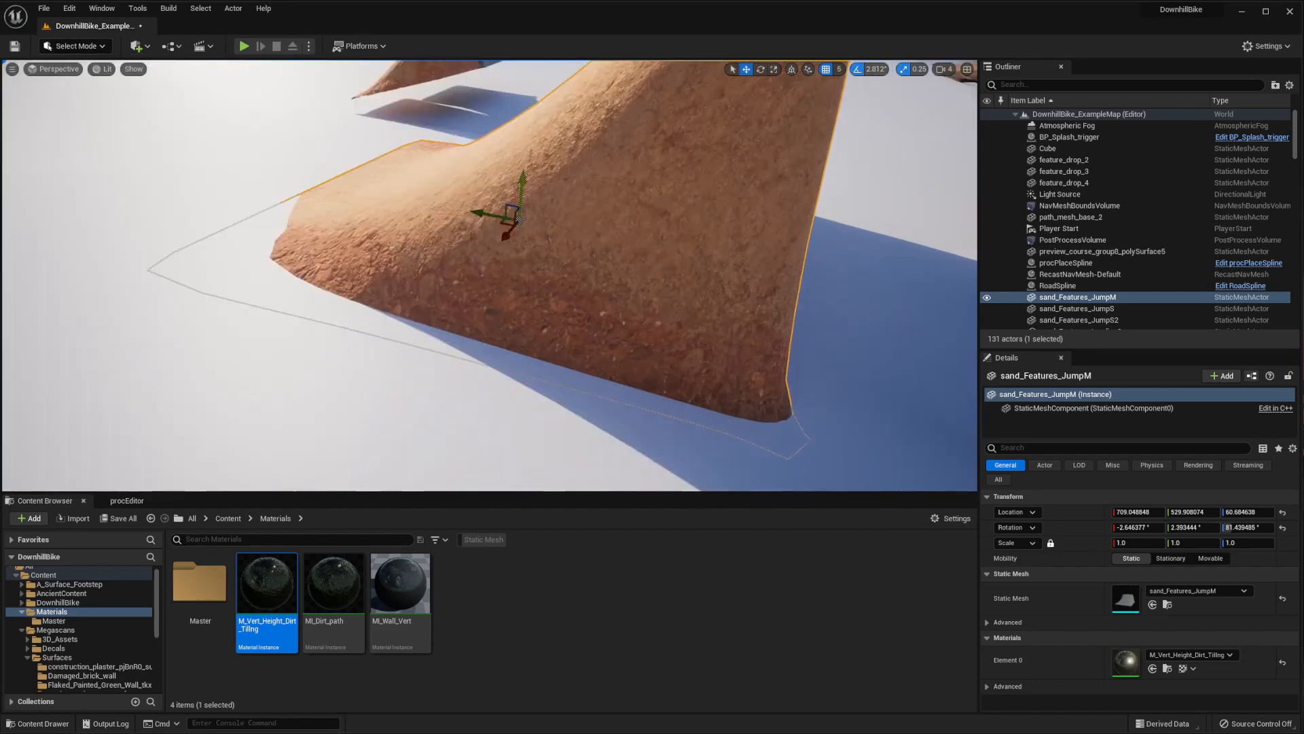
pyautogui.moveTo(523, 187); pyautogui.dragTo(525, 131)
pyautogui.moveTo(525, 132); pyautogui.dragTo(747, 136, button='right')
# Return to Mesh Paint mode and activate the Paint tool for the raised jump mesh
pyautogui.click(75, 46)
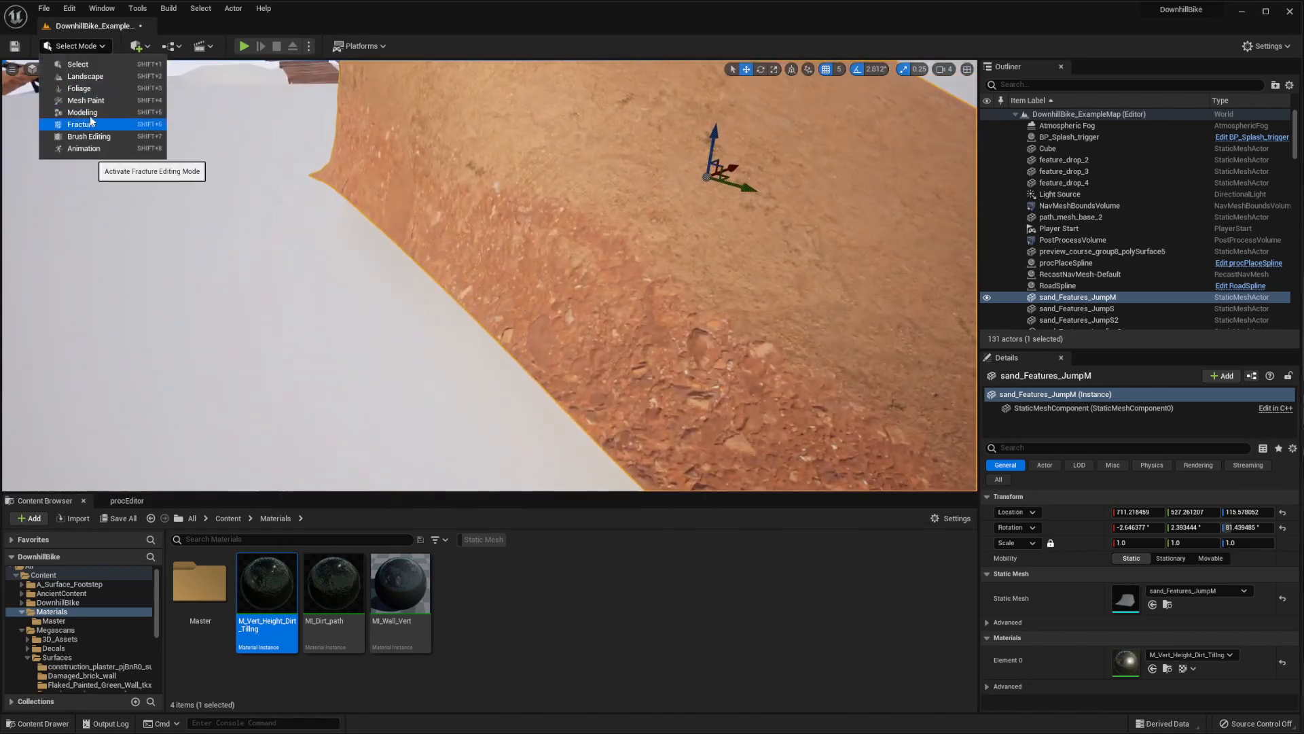
pyautogui.click(85, 100)
pyautogui.click(48, 116)
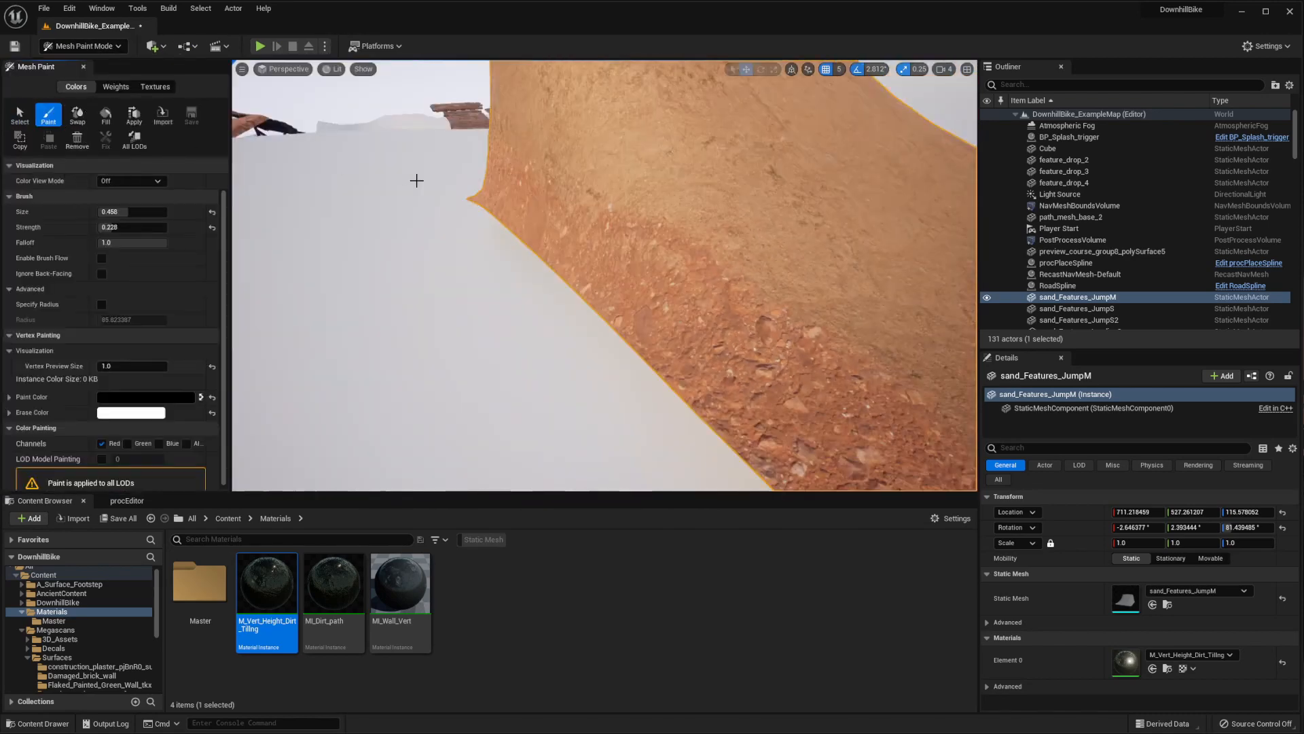
pyautogui.click(23, 117)
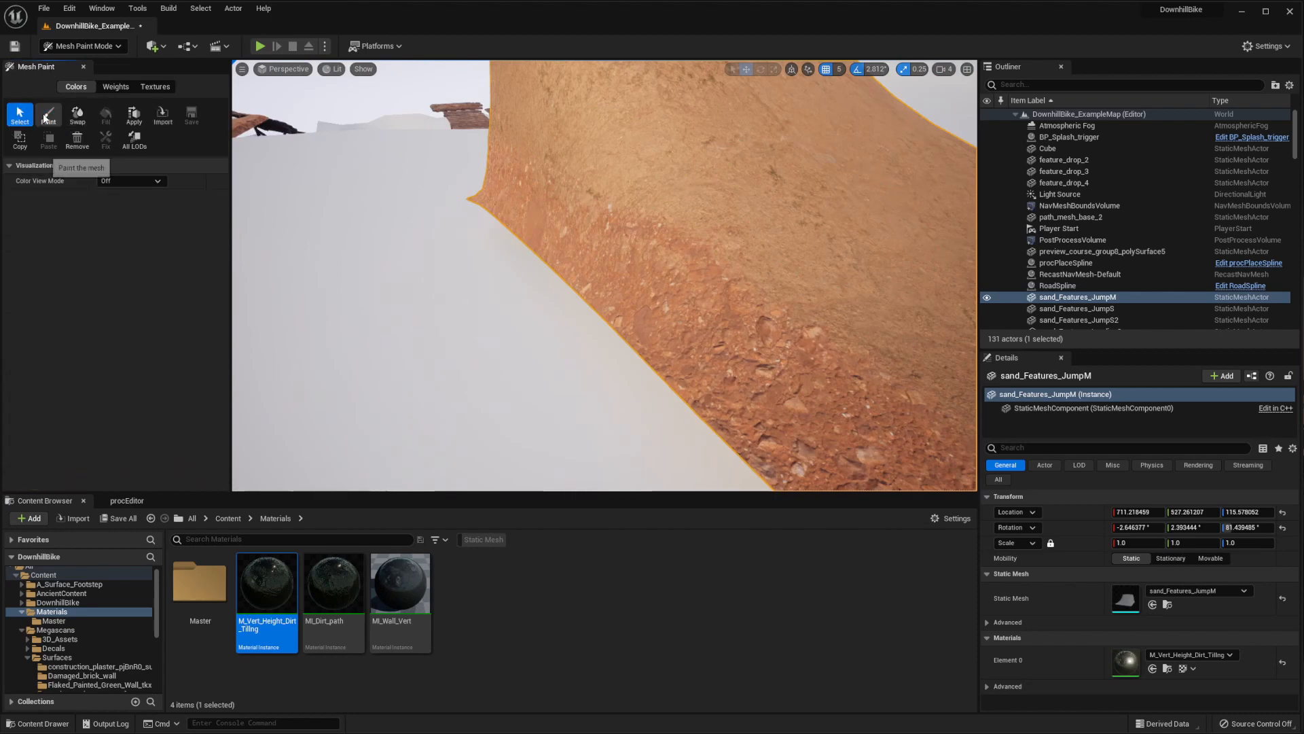
pyautogui.click(45, 117)
# Paint black along the lower part of the jump's sunlit side to spread the red rocky dirt upward
pyautogui.scroll(-5, 652, 285)
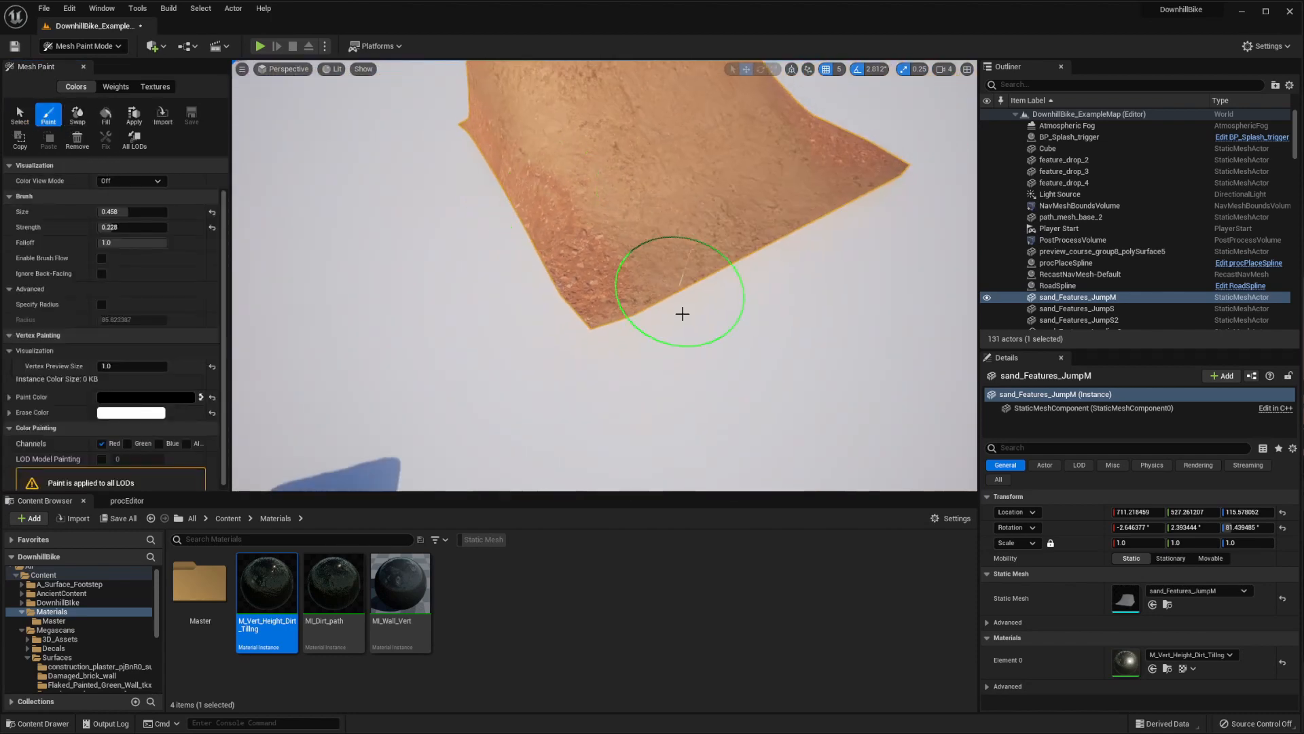
pyautogui.moveTo(577, 254)
pyautogui.mouseDown(button='right')
pyautogui.moveTo(722, 401)
pyautogui.moveTo(612, 174)
pyautogui.mouseUp(button='right')
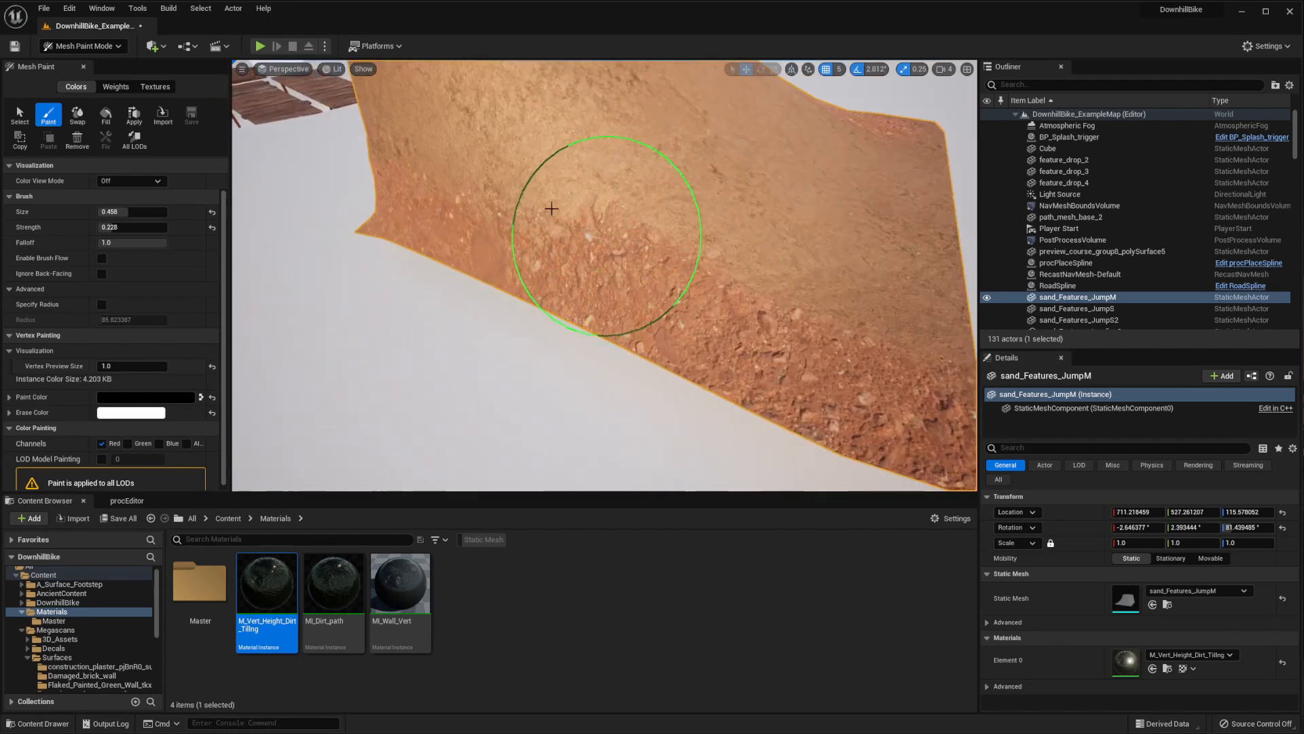
pyautogui.moveTo(728, 254)
pyautogui.mouseDown(button='right')
pyautogui.moveTo(835, 313)
pyautogui.moveTo(652, 292)
pyautogui.moveTo(866, 304)
pyautogui.moveTo(817, 326)
pyautogui.moveTo(780, 320)
pyautogui.moveTo(690, 379)
pyautogui.moveTo(364, 393)
pyautogui.moveTo(479, 378)
pyautogui.moveTo(714, 469)
pyautogui.moveTo(705, 385)
pyautogui.moveTo(461, 371)
pyautogui.moveTo(562, 297)
pyautogui.moveTo(611, 233)
pyautogui.moveTo(597, 277)
pyautogui.moveTo(532, 198)
pyautogui.moveTo(693, 256)
pyautogui.moveTo(654, 233)
pyautogui.moveTo(692, 267)
pyautogui.moveTo(675, 238)
pyautogui.moveTo(734, 378)
pyautogui.moveTo(582, 350)
pyautogui.moveTo(650, 381)
pyautogui.mouseUp(button='right')
pyautogui.moveTo(746, 391)
pyautogui.mouseDown(button='right')
pyautogui.moveTo(611, 370)
pyautogui.moveTo(544, 291)
pyautogui.moveTo(688, 301)
pyautogui.moveTo(631, 284)
pyautogui.mouseUp(button='right')
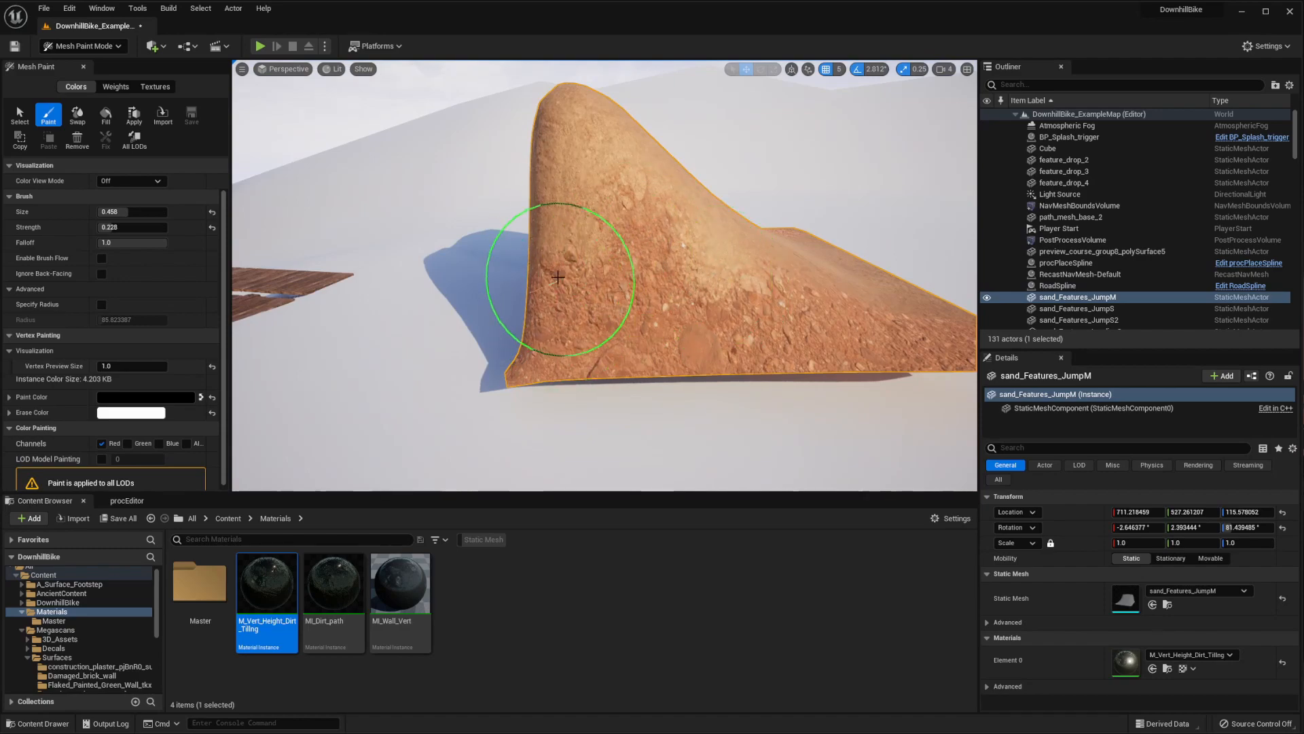
# Paint black around the low front edge of the ramp, covering both front corners and the adjoining side edges
pyautogui.moveTo(707, 258)
pyautogui.mouseDown(button='right')
pyautogui.moveTo(594, 283)
pyautogui.moveTo(422, 102)
pyautogui.moveTo(634, 345)
pyautogui.mouseUp(button='right')
pyautogui.moveTo(611, 291)
pyautogui.mouseDown(button='right')
pyautogui.moveTo(611, 88)
pyautogui.moveTo(812, 282)
pyautogui.mouseUp(button='right')
pyautogui.moveTo(688, 299); pyautogui.dragTo(489, 306)
pyautogui.moveTo(661, 234)
pyautogui.mouseDown(button='right')
pyautogui.moveTo(660, 222)
pyautogui.moveTo(708, 251)
pyautogui.moveTo(665, 261)
pyautogui.moveTo(683, 336)
pyautogui.mouseUp(button='right')
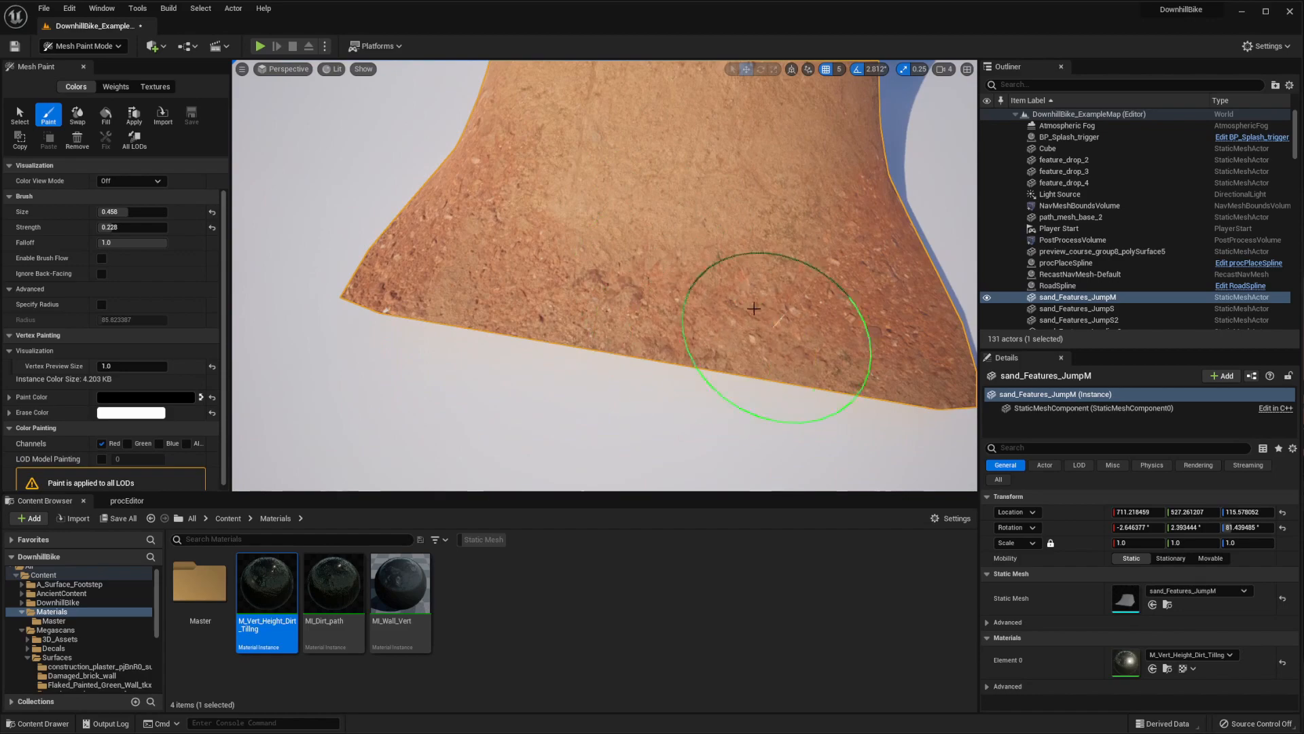
pyautogui.moveTo(703, 193)
pyautogui.mouseDown(button='right')
pyautogui.moveTo(722, 277)
pyautogui.moveTo(719, 210)
pyautogui.moveTo(546, 208)
pyautogui.mouseUp(button='right')
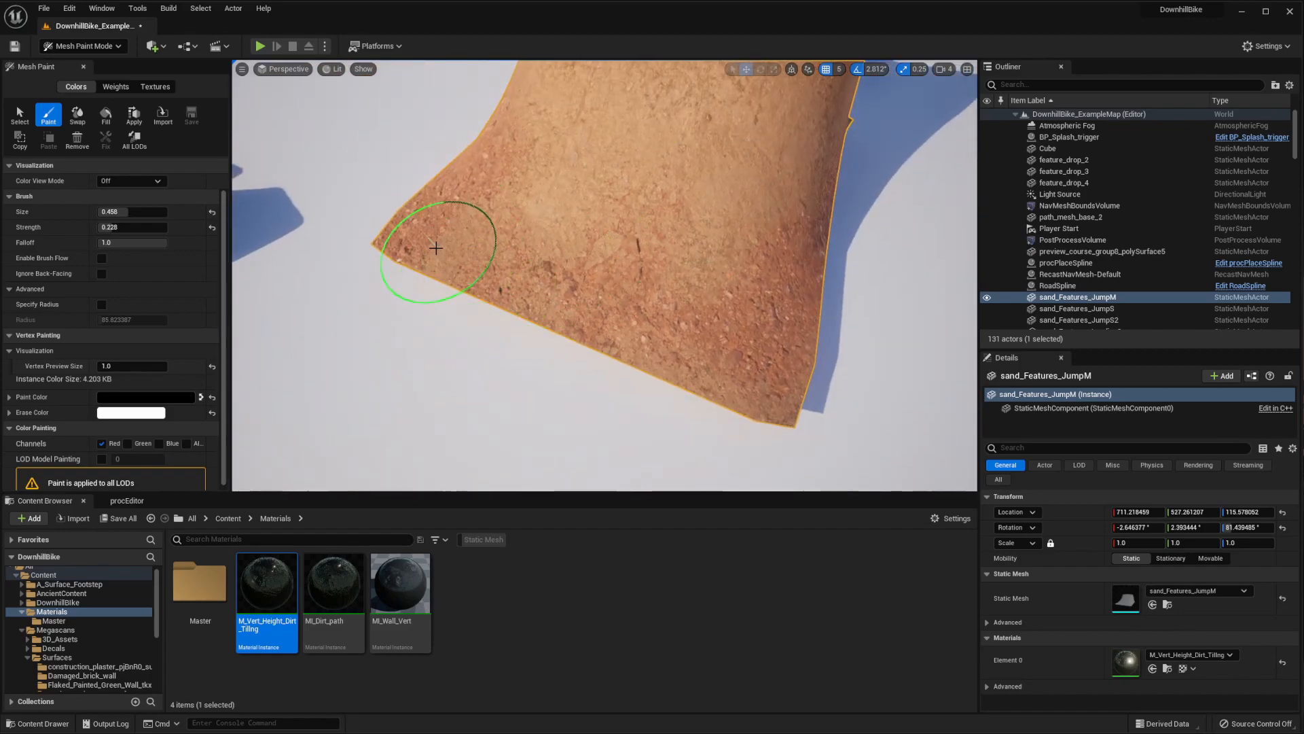
pyautogui.moveTo(634, 217)
pyautogui.mouseDown(button='right')
pyautogui.moveTo(408, 116)
pyautogui.moveTo(487, 191)
pyautogui.mouseUp(button='right')
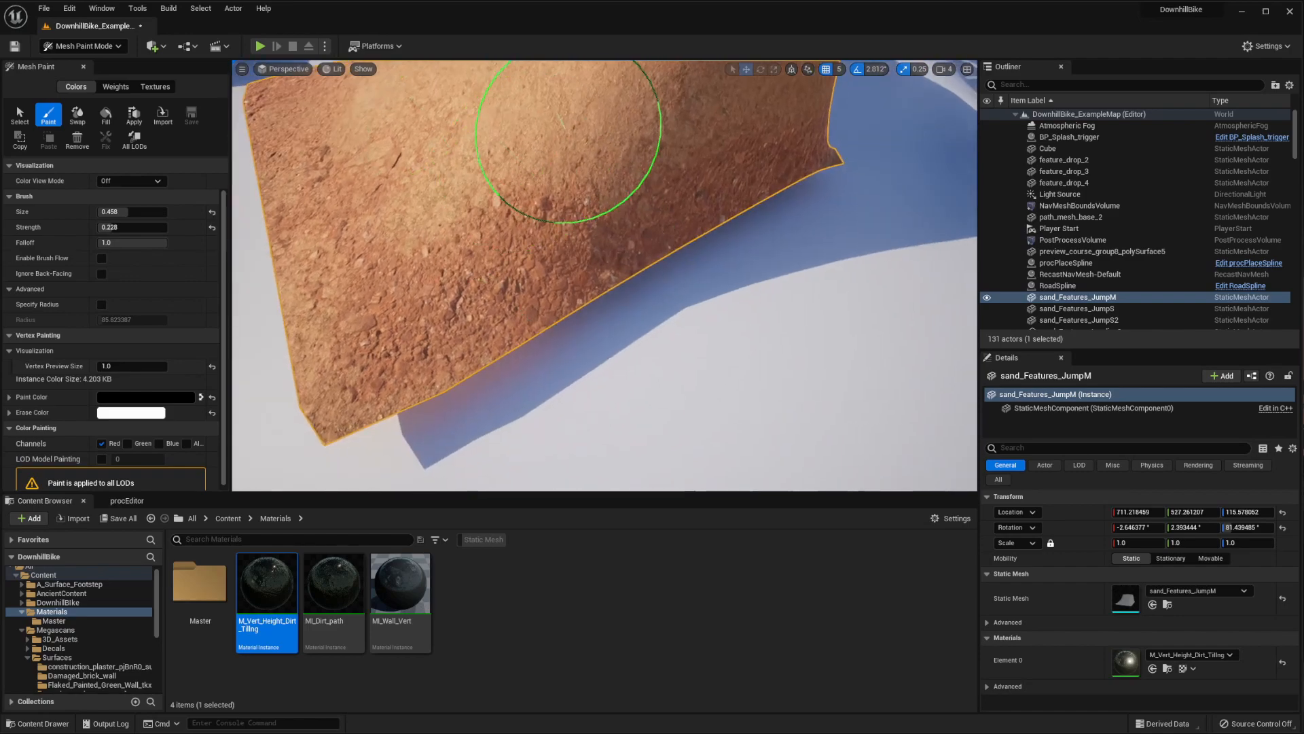
# Paint black over the lower part of the jump's shaded side and the bottom corners of its steep back face
pyautogui.moveTo(568, 141)
pyautogui.mouseDown(button='right')
pyautogui.moveTo(553, 254)
pyautogui.moveTo(611, 227)
pyautogui.moveTo(451, 111)
pyautogui.moveTo(666, 167)
pyautogui.mouseUp(button='right')
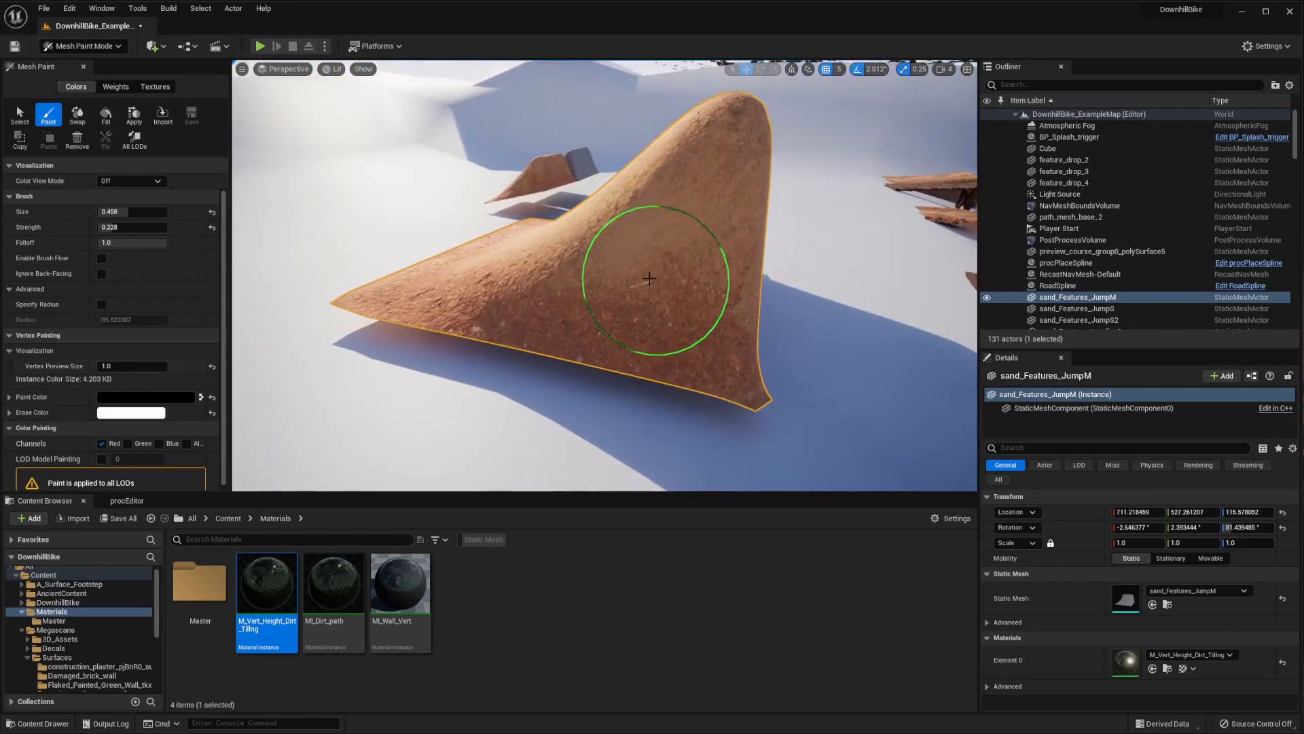
pyautogui.moveTo(670, 224)
pyautogui.mouseDown(button='right')
pyautogui.moveTo(699, 192)
pyautogui.moveTo(807, 268)
pyautogui.moveTo(844, 242)
pyautogui.moveTo(781, 267)
pyautogui.moveTo(656, 387)
pyautogui.moveTo(686, 365)
pyautogui.mouseUp(button='right')
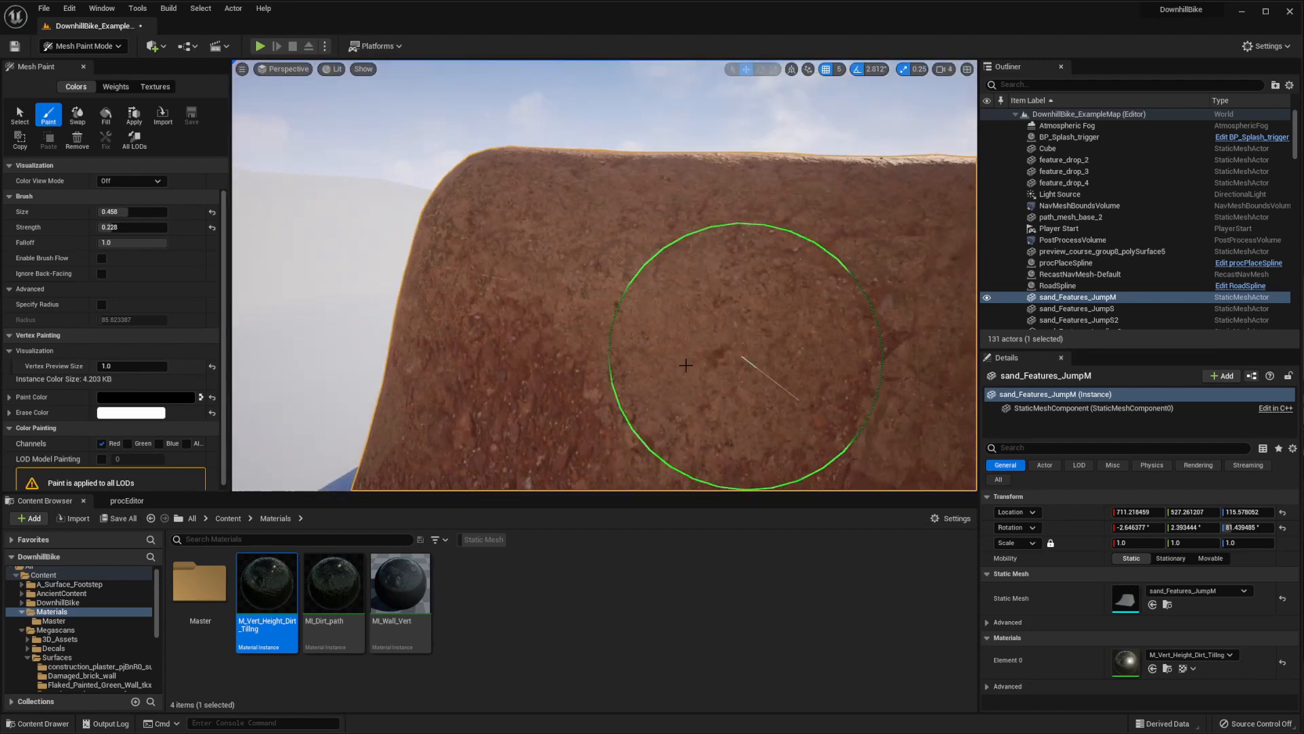
pyautogui.scroll(-4, 770, 290)
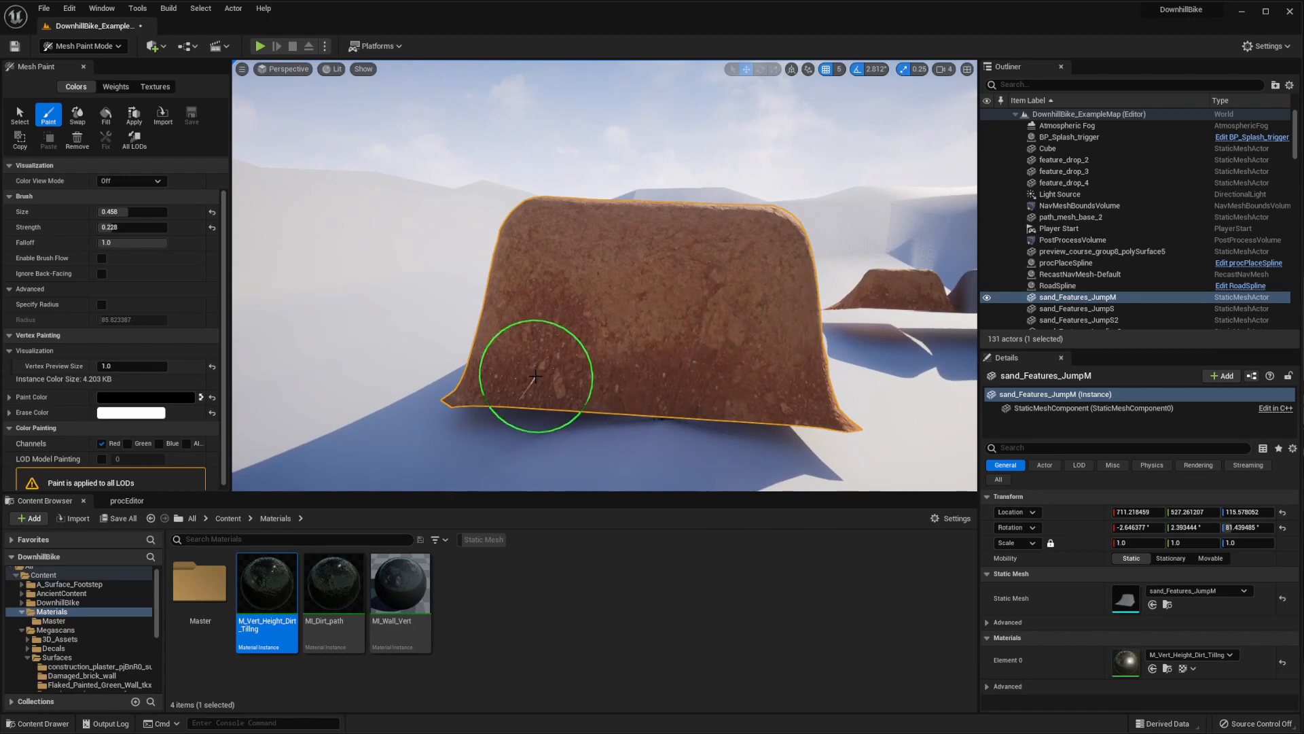
pyautogui.moveTo(810, 376)
pyautogui.mouseDown(button='right')
pyautogui.moveTo(856, 384)
pyautogui.moveTo(853, 426)
pyautogui.mouseUp(button='right')
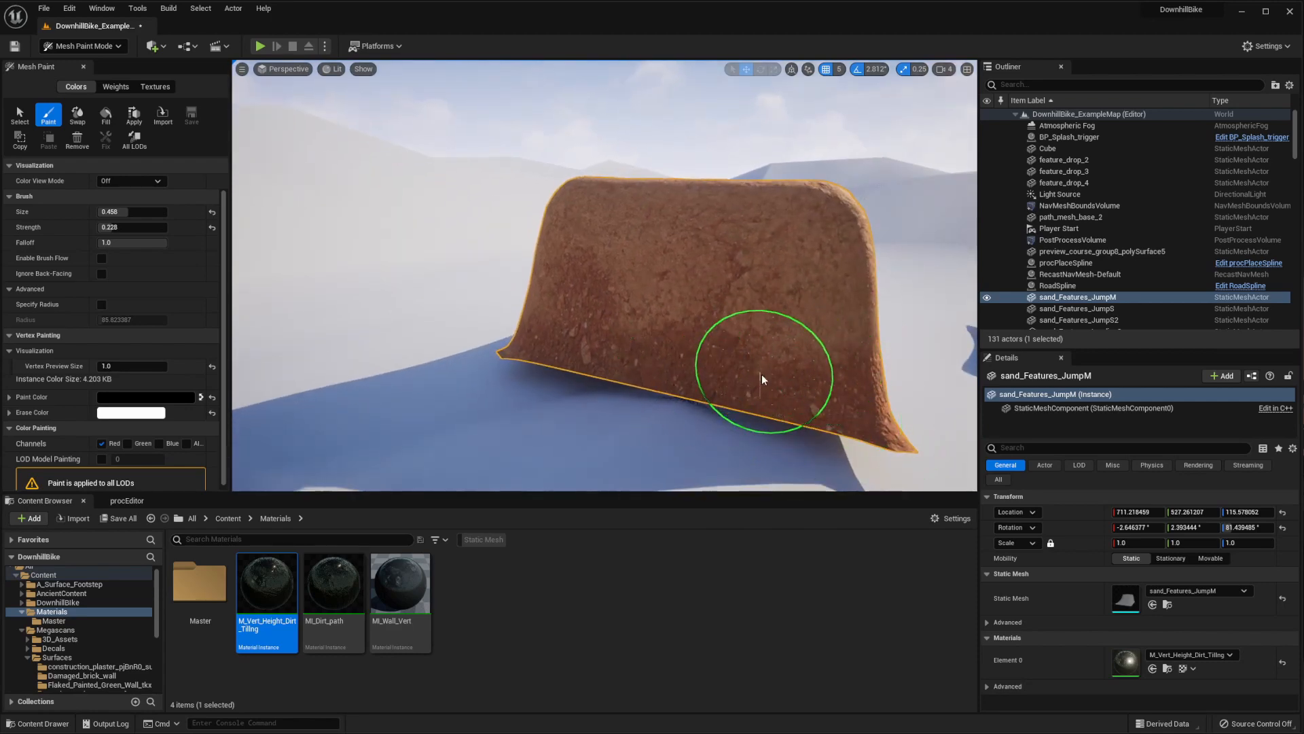
pyautogui.moveTo(733, 357); pyautogui.dragTo(499, 333, button='right')
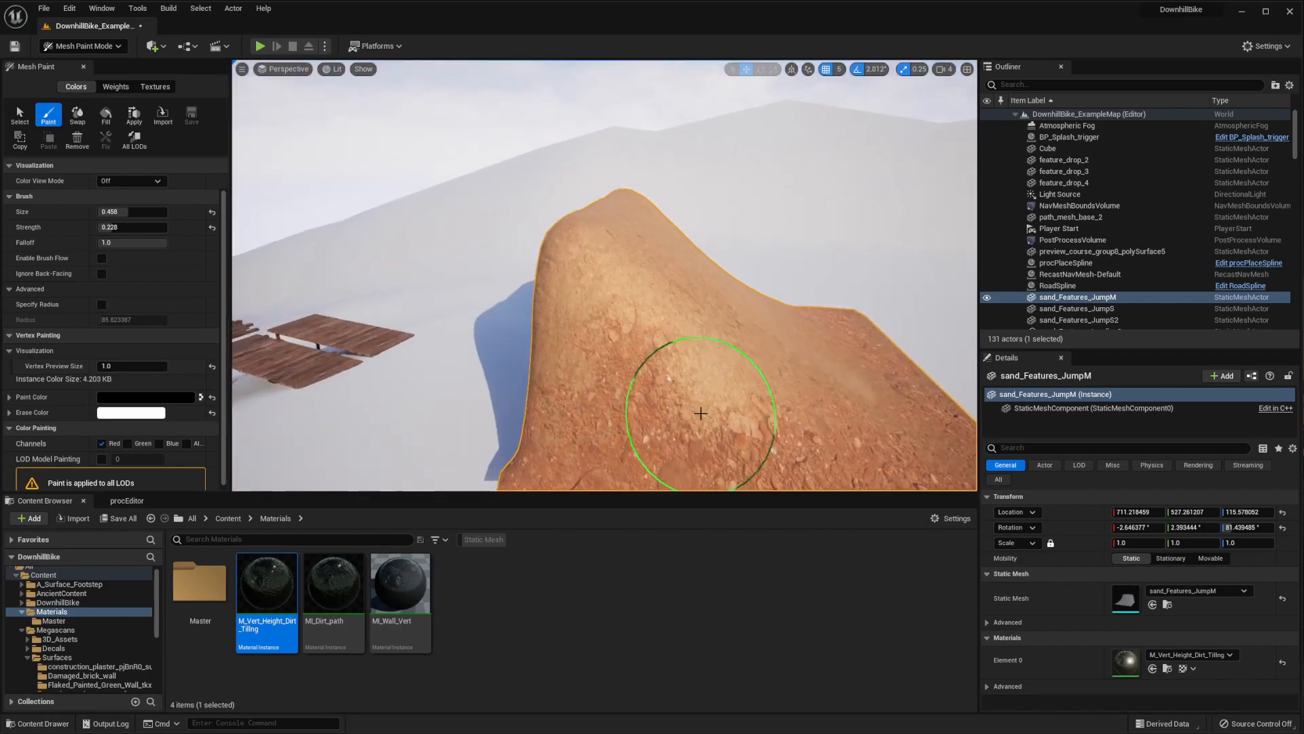
# Paint black higher up the jump's sunlit side to blend the rocky dirt into the sand near the ramp edge
pyautogui.moveTo(700, 413)
pyautogui.mouseDown(button='right')
pyautogui.moveTo(734, 413)
pyautogui.moveTo(809, 378)
pyautogui.moveTo(631, 297)
pyautogui.mouseUp(button='right')
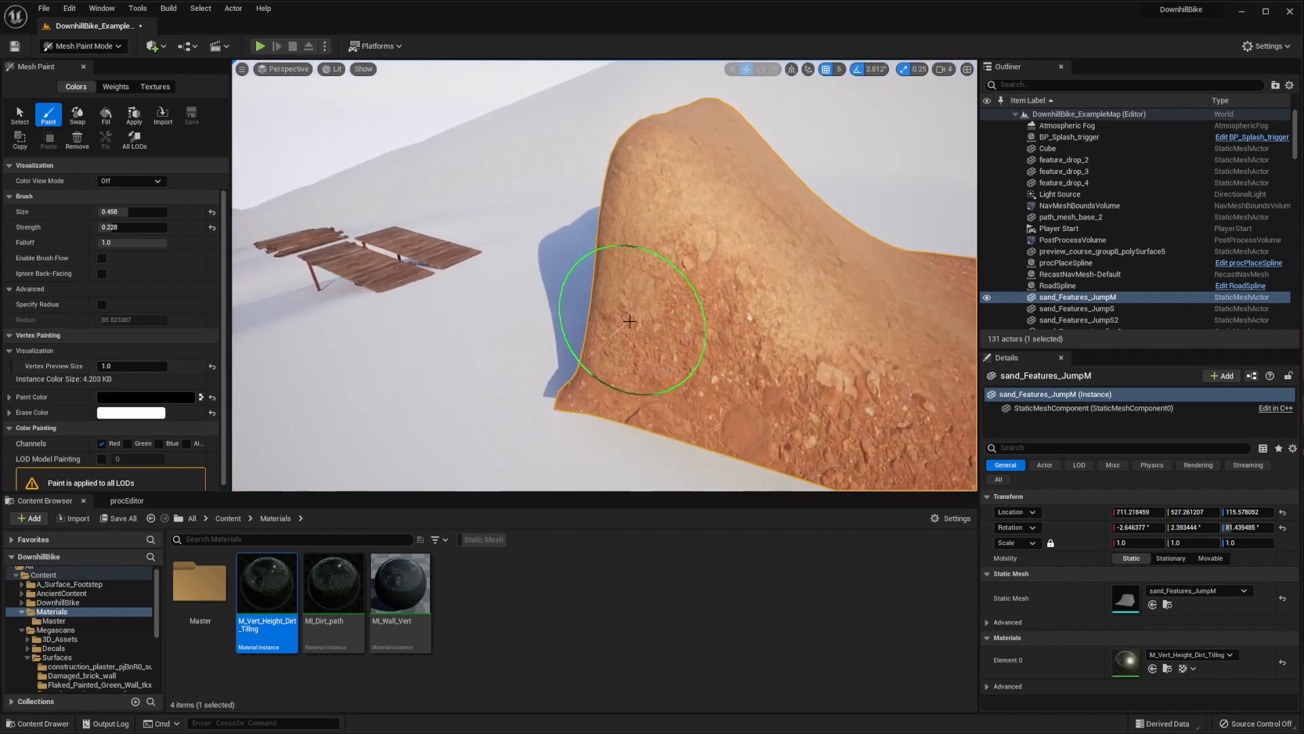
pyautogui.moveTo(878, 361)
pyautogui.mouseDown(button='right')
pyautogui.moveTo(713, 349)
pyautogui.moveTo(625, 218)
pyautogui.moveTo(679, 182)
pyautogui.moveTo(539, 204)
pyautogui.moveTo(707, 408)
pyautogui.moveTo(613, 281)
pyautogui.mouseUp(button='right')
pyautogui.moveTo(607, 207)
pyautogui.mouseDown(button='right')
pyautogui.moveTo(609, 277)
pyautogui.moveTo(749, 277)
pyautogui.mouseUp(button='right')
pyautogui.moveTo(596, 309); pyautogui.dragTo(653, 369)
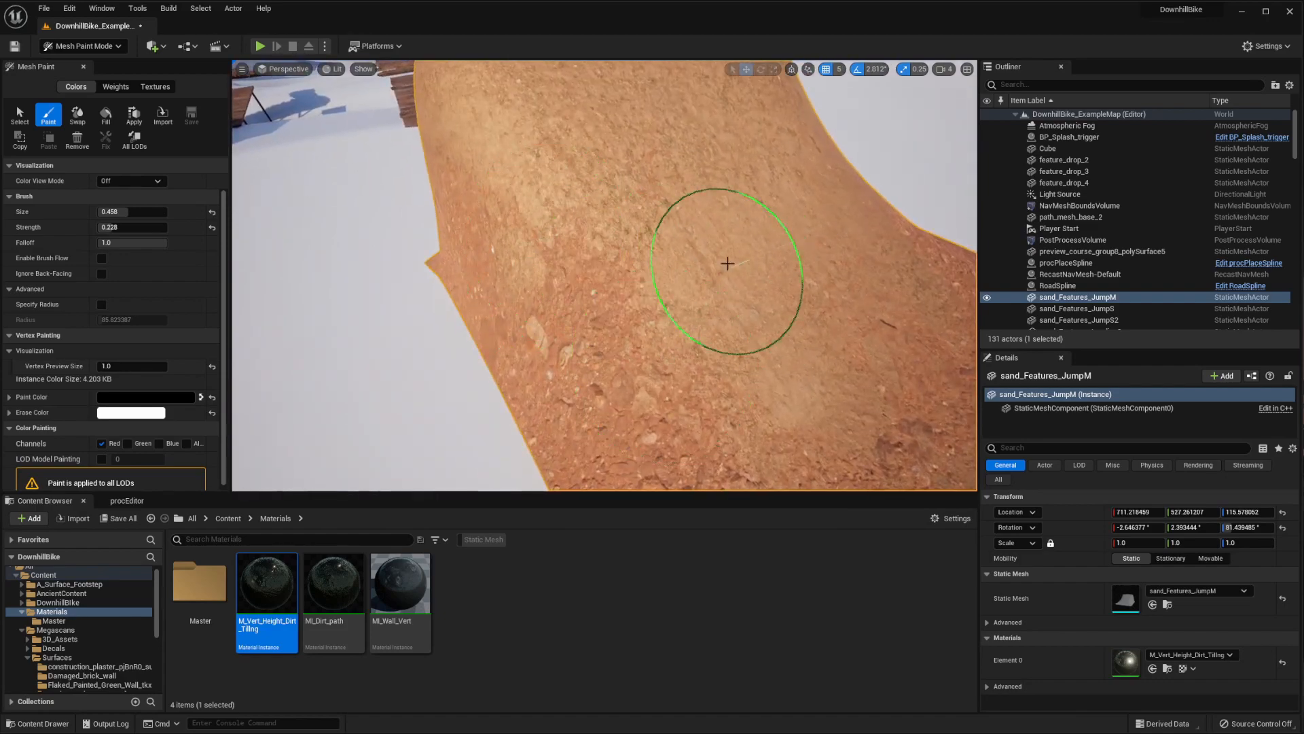
pyautogui.moveTo(725, 266)
pyautogui.mouseDown(button='right')
pyautogui.moveTo(623, 244)
pyautogui.moveTo(611, 221)
pyautogui.mouseUp(button='right')
pyautogui.moveTo(631, 250); pyautogui.dragTo(614, 197)
pyautogui.moveTo(642, 151)
pyautogui.mouseDown(button='right')
pyautogui.moveTo(658, 152)
pyautogui.moveTo(698, 226)
pyautogui.moveTo(632, 268)
pyautogui.moveTo(675, 256)
pyautogui.moveTo(640, 378)
pyautogui.moveTo(624, 211)
pyautogui.mouseUp(button='right')
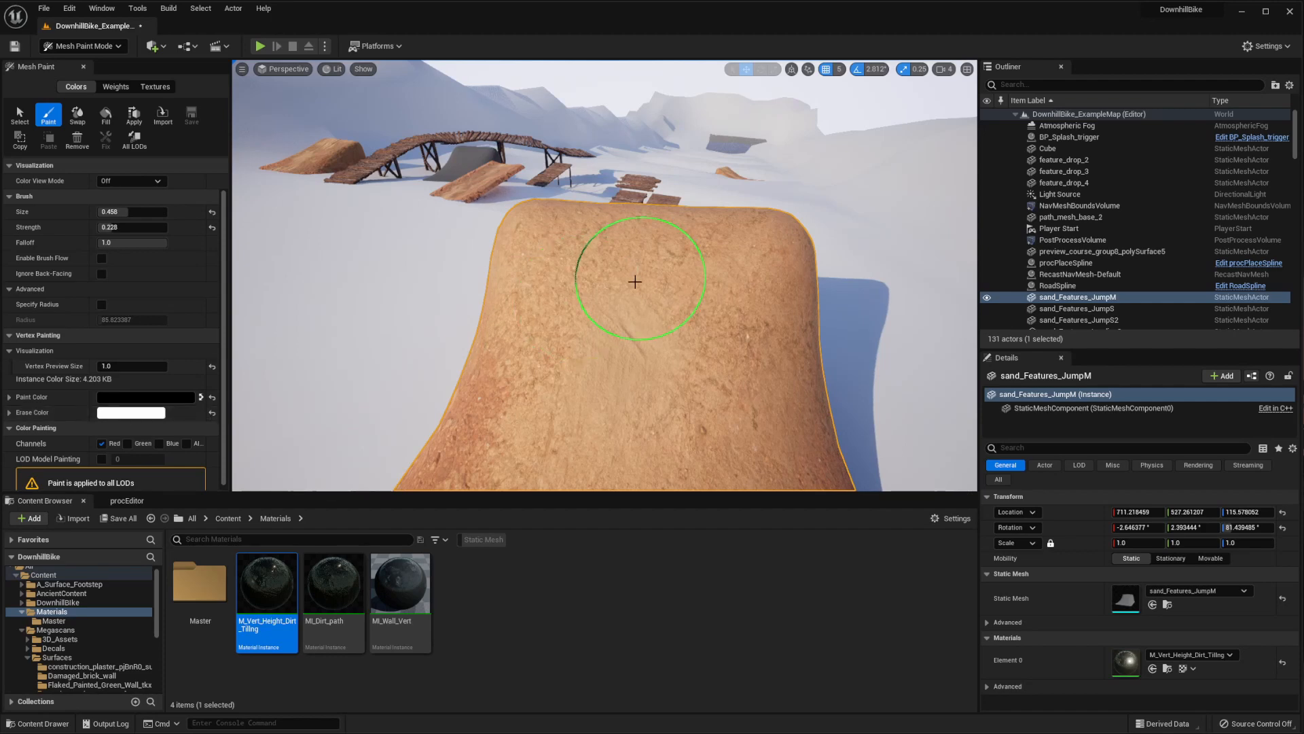
# Swap the paint and erase colors, and paint white down the middle of the ramp to add a smooth sand track
pyautogui.press('x')
pyautogui.moveTo(642, 282)
pyautogui.mouseDown()
pyautogui.moveTo(705, 262)
pyautogui.moveTo(647, 253)
pyautogui.moveTo(601, 272)
pyautogui.moveTo(640, 307)
pyautogui.mouseUp()
pyautogui.moveTo(640, 309)
pyautogui.mouseDown(button='right')
pyautogui.moveTo(638, 330)
pyautogui.moveTo(599, 294)
pyautogui.mouseUp(button='right')
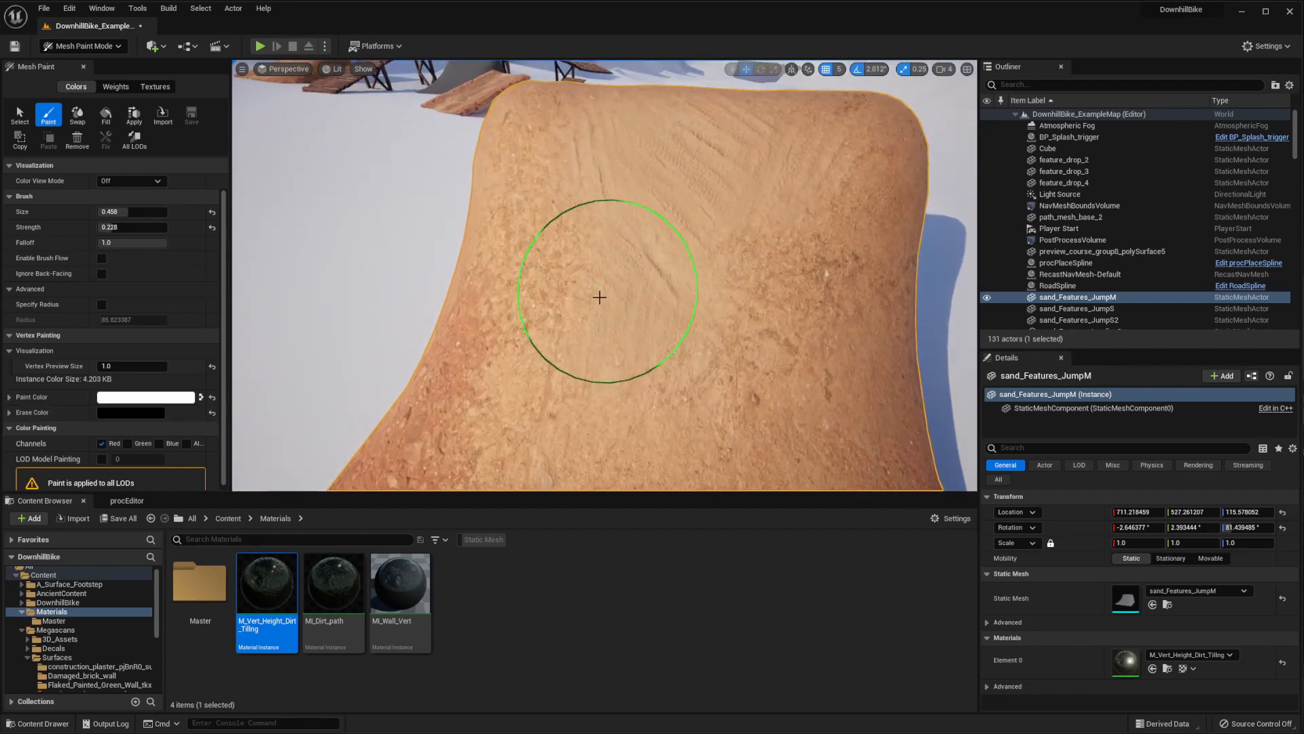
pyautogui.moveTo(710, 367)
pyautogui.mouseDown(button='right')
pyautogui.moveTo(703, 309)
pyautogui.moveTo(679, 382)
pyautogui.mouseUp(button='right')
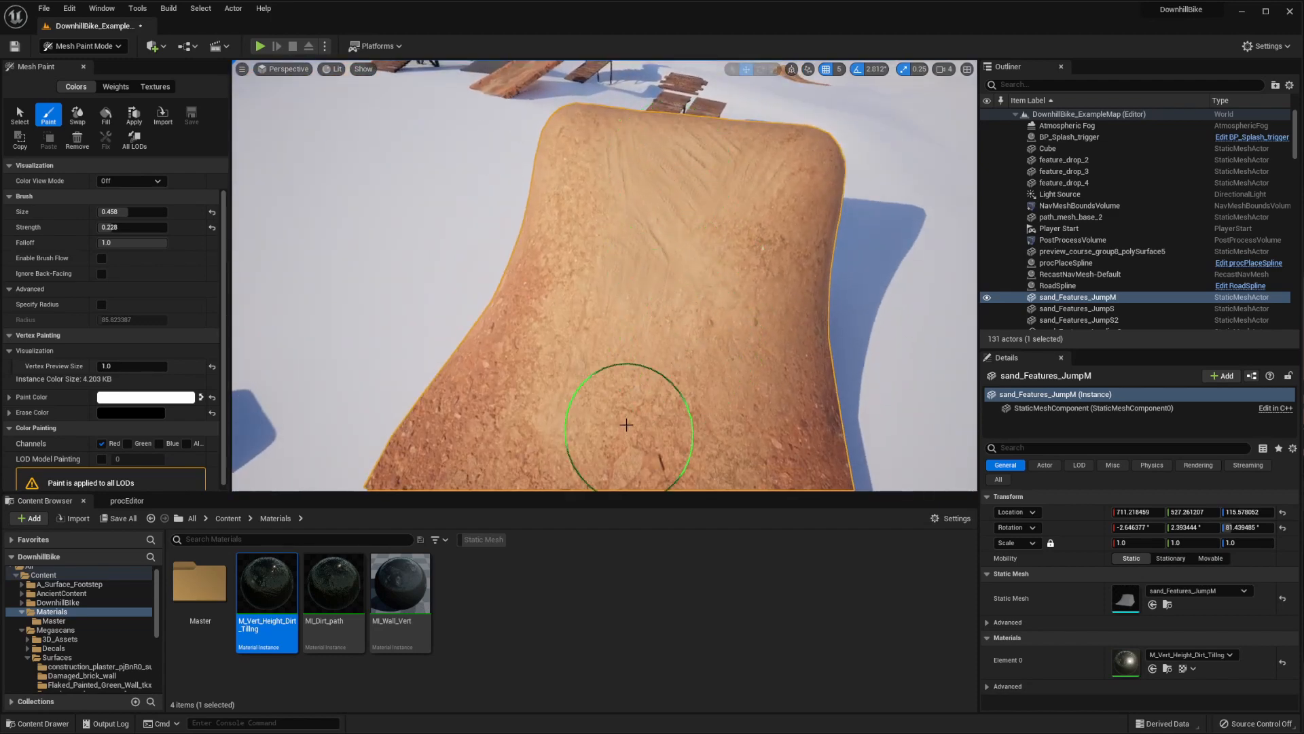
pyautogui.moveTo(633, 396); pyautogui.dragTo(712, 381)
pyautogui.moveTo(712, 381); pyautogui.dragTo(708, 409, button='right')
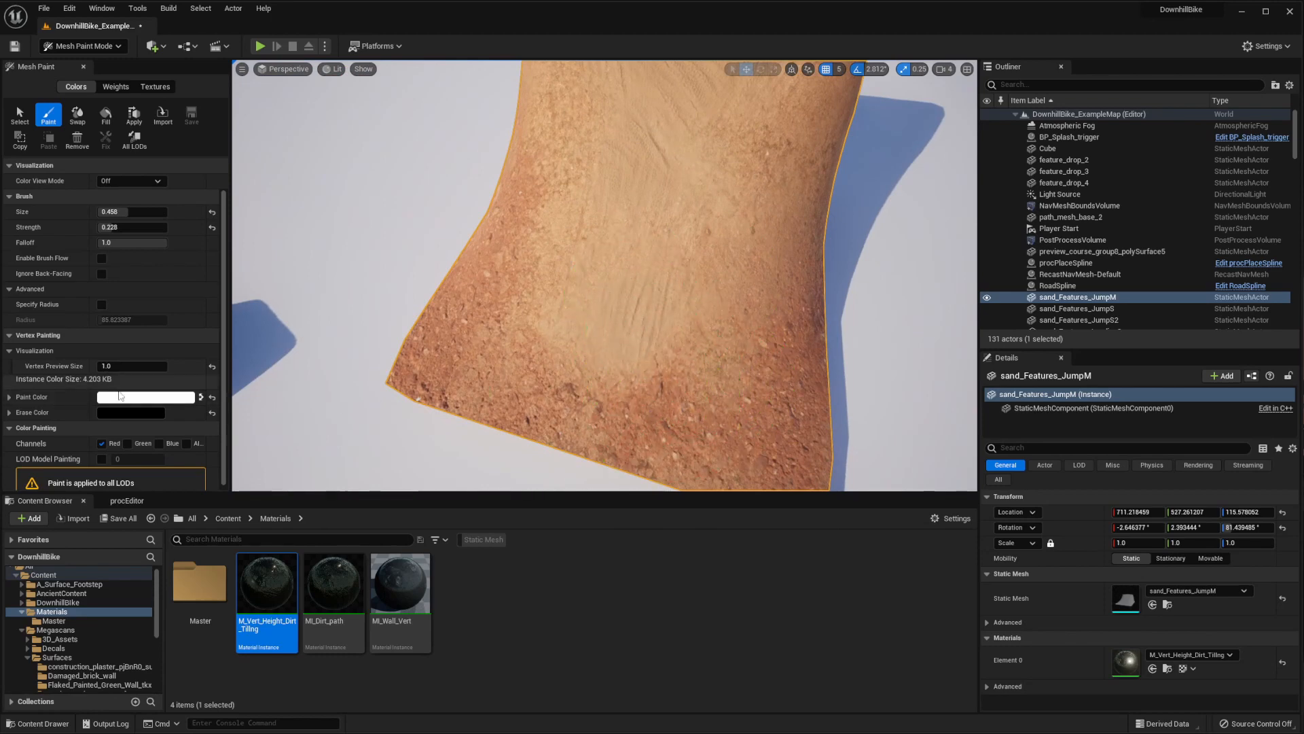
# Continue painting white along the ramp's riding surface, widening the smooth sand toward its sides and up to the lip
pyautogui.moveTo(621, 245)
pyautogui.mouseDown(button='right')
pyautogui.moveTo(731, 335)
pyautogui.moveTo(655, 313)
pyautogui.moveTo(799, 333)
pyautogui.moveTo(678, 273)
pyautogui.mouseUp(button='right')
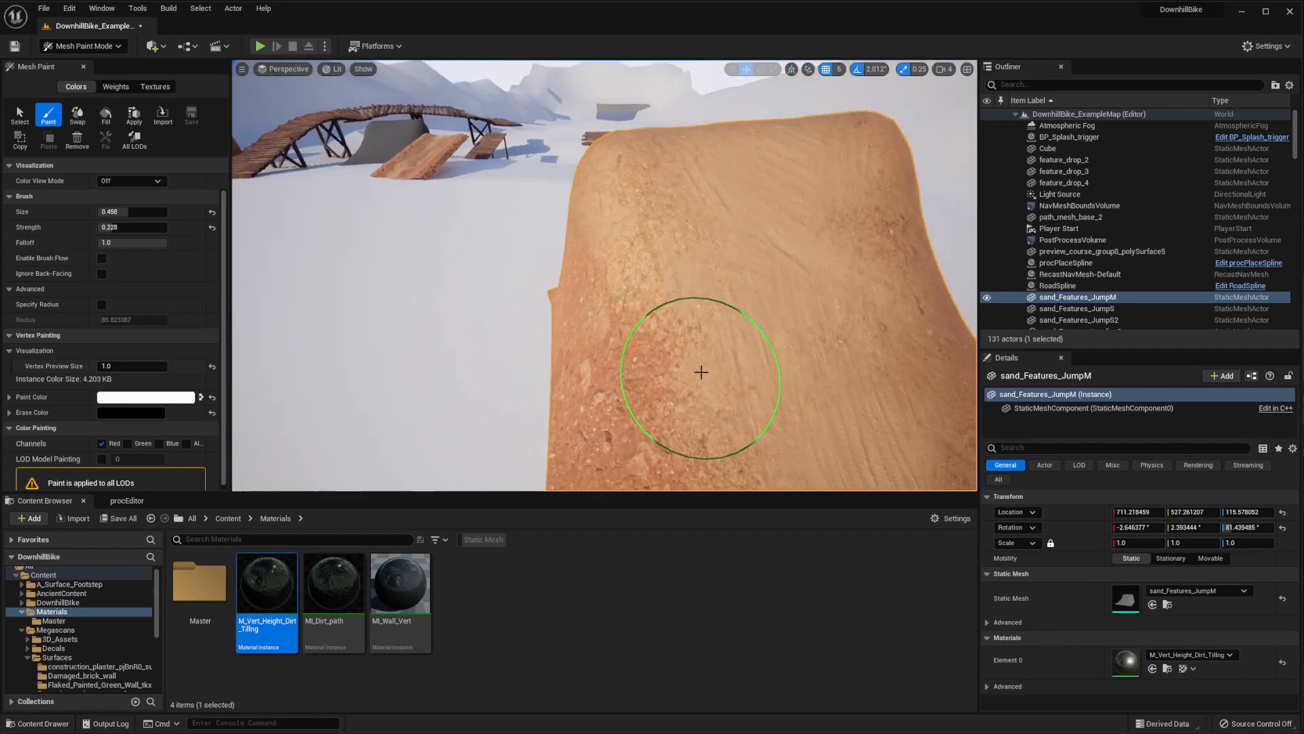
pyautogui.moveTo(769, 322); pyautogui.dragTo(815, 327, button='right')
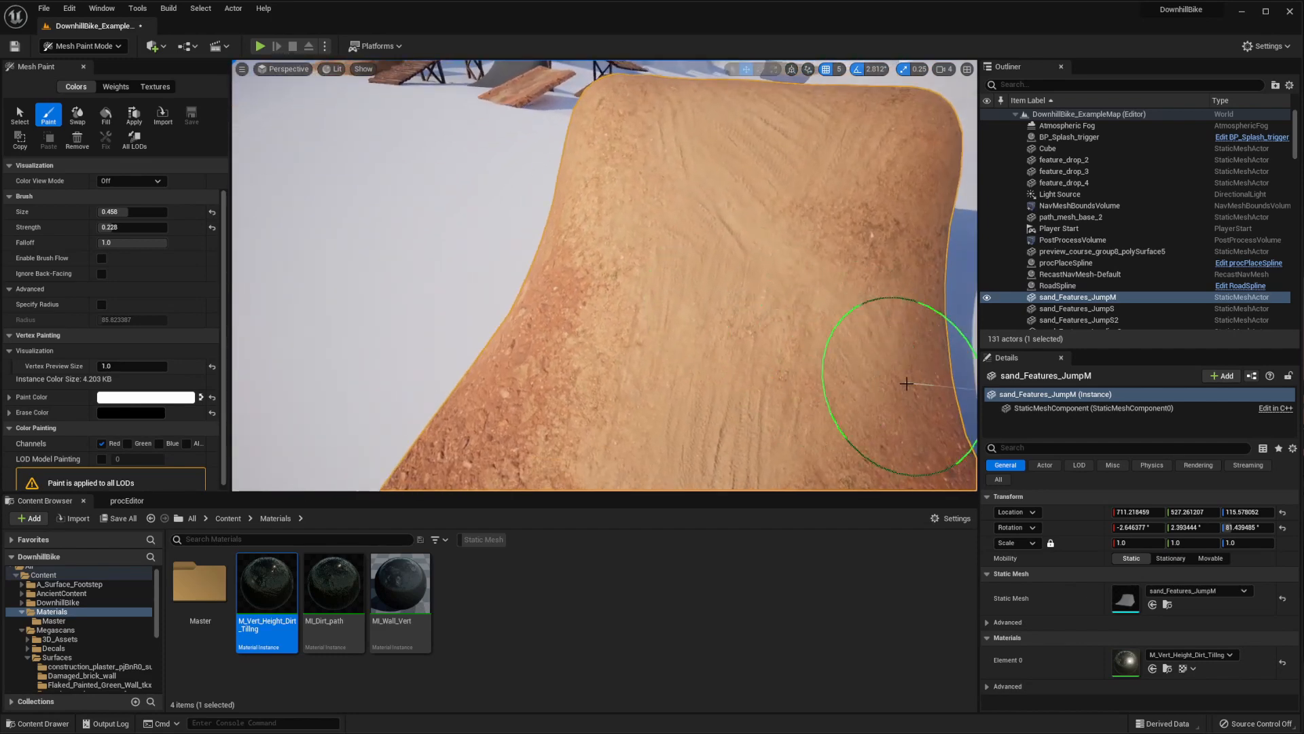
pyautogui.moveTo(917, 372)
pyautogui.mouseDown(button='right')
pyautogui.moveTo(792, 421)
pyautogui.moveTo(825, 401)
pyautogui.mouseUp(button='right')
pyautogui.moveTo(792, 217)
pyautogui.mouseDown(button='right')
pyautogui.moveTo(632, 267)
pyautogui.moveTo(752, 218)
pyautogui.moveTo(708, 304)
pyautogui.mouseUp(button='right')
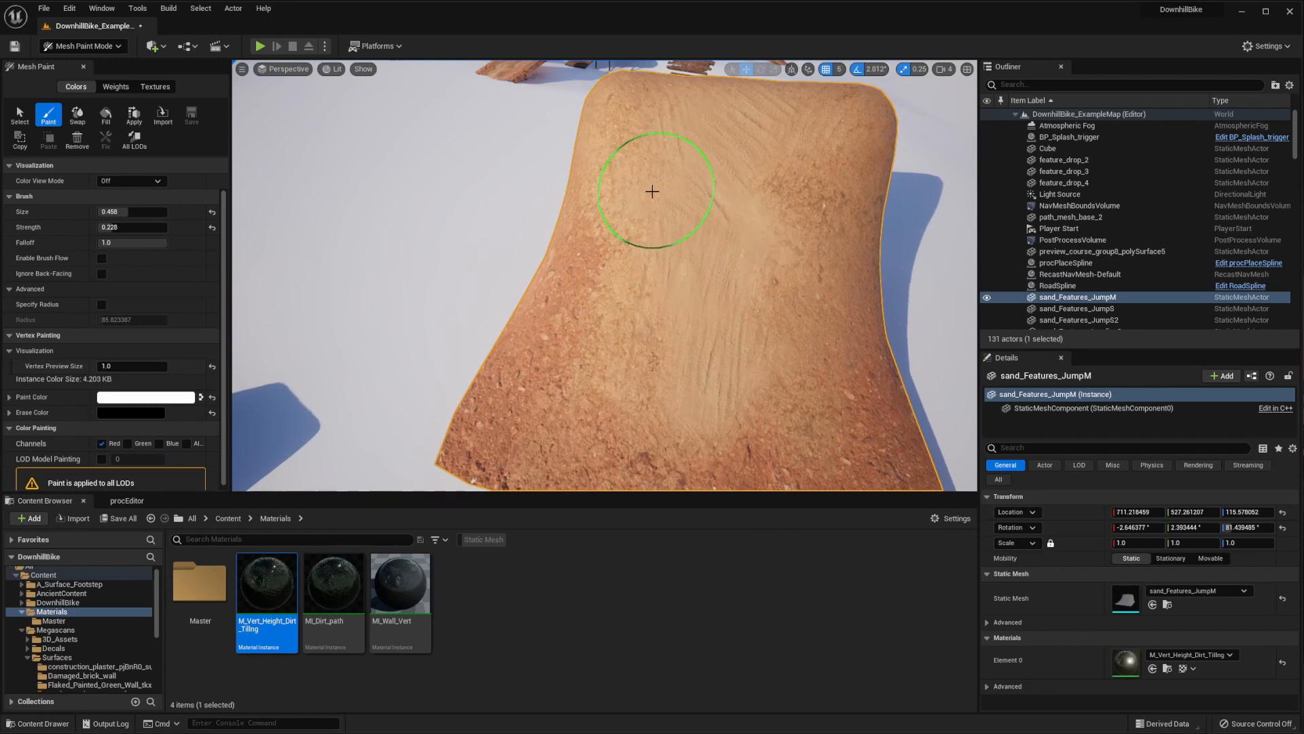
pyautogui.moveTo(740, 129); pyautogui.dragTo(709, 143, button='right')
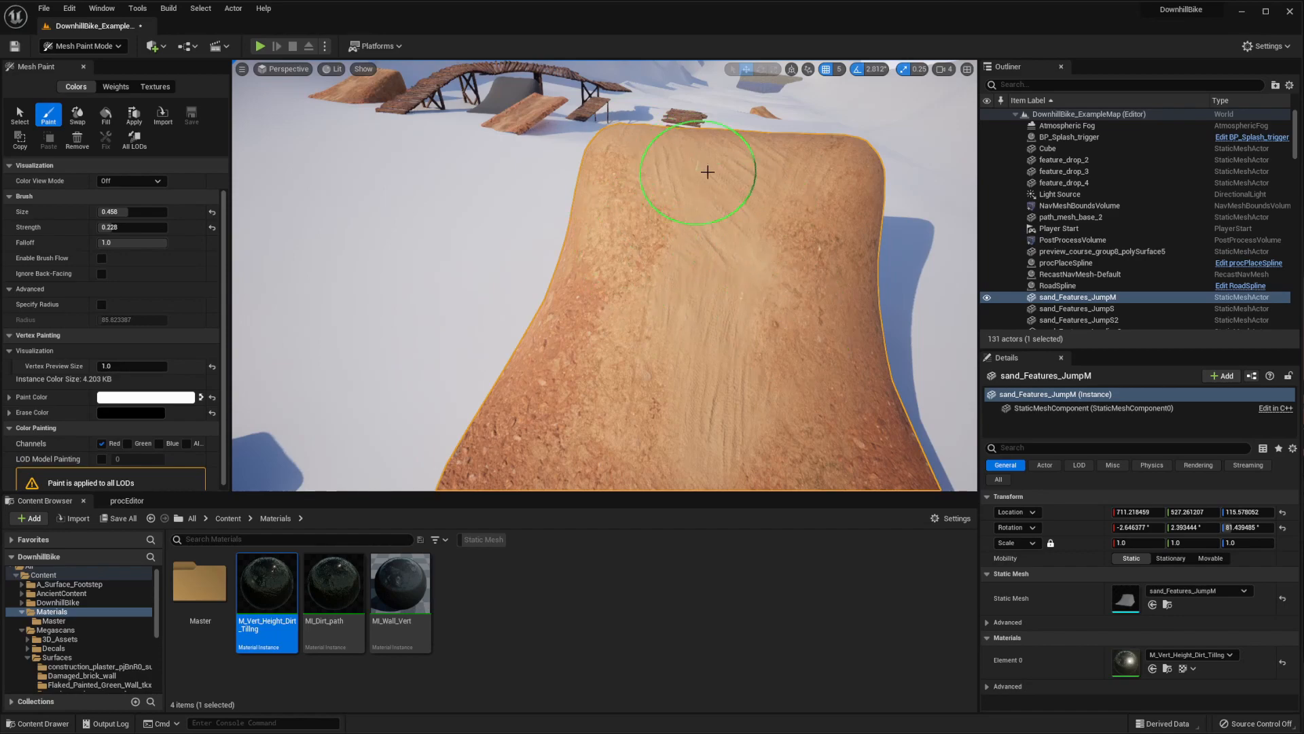
pyautogui.moveTo(708, 172)
pyautogui.mouseDown(button='right')
pyautogui.moveTo(764, 109)
pyautogui.moveTo(798, 159)
pyautogui.moveTo(839, 149)
pyautogui.mouseUp(button='right')
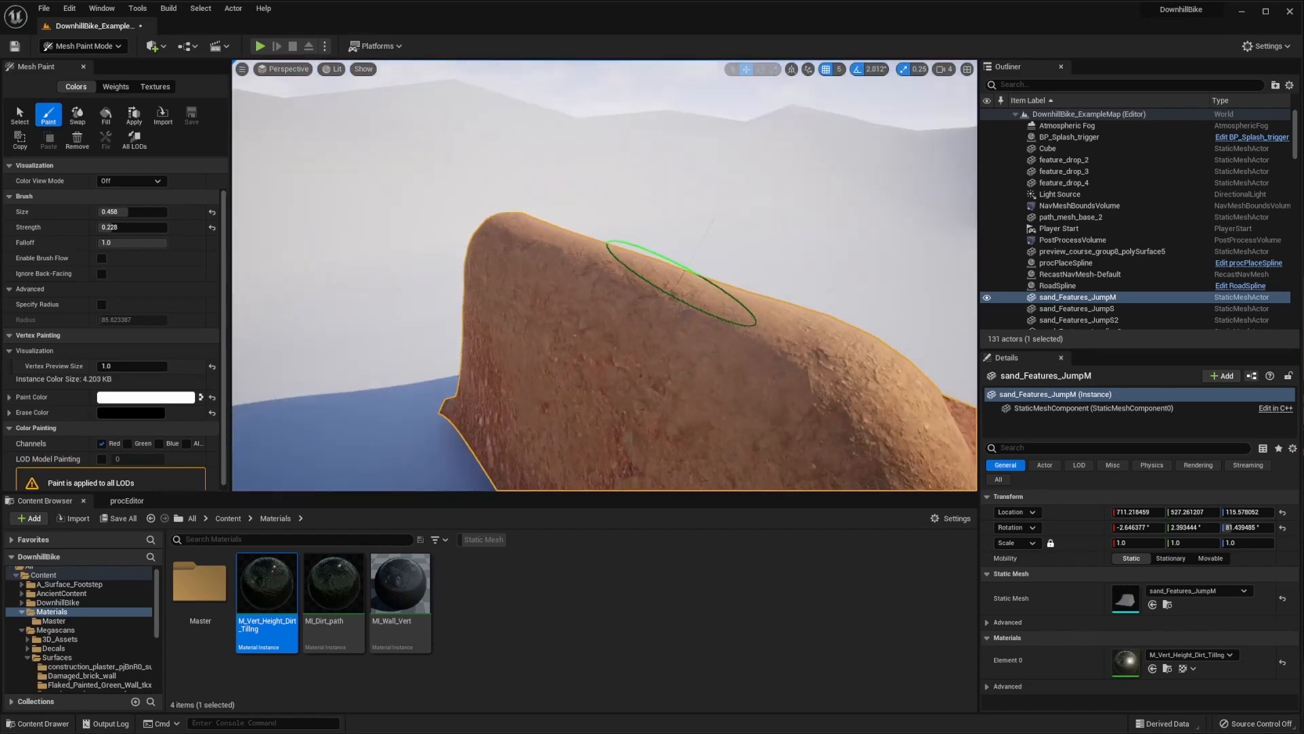
# Erase with black along the side edge of the jump's crest to restore the red rocky dirt there
pyautogui.moveTo(681, 283); pyautogui.dragTo(690, 249, button='right')
pyautogui.moveTo(696, 272)
pyautogui.mouseDown()
pyautogui.moveTo(704, 288)
pyautogui.moveTo(672, 293)
pyautogui.moveTo(554, 255)
pyautogui.moveTo(690, 268)
pyautogui.moveTo(665, 275)
pyautogui.moveTo(675, 260)
pyautogui.moveTo(621, 352)
pyautogui.moveTo(529, 301)
pyautogui.moveTo(615, 279)
pyautogui.mouseUp()
pyautogui.moveTo(615, 278); pyautogui.dragTo(571, 244, button='right')
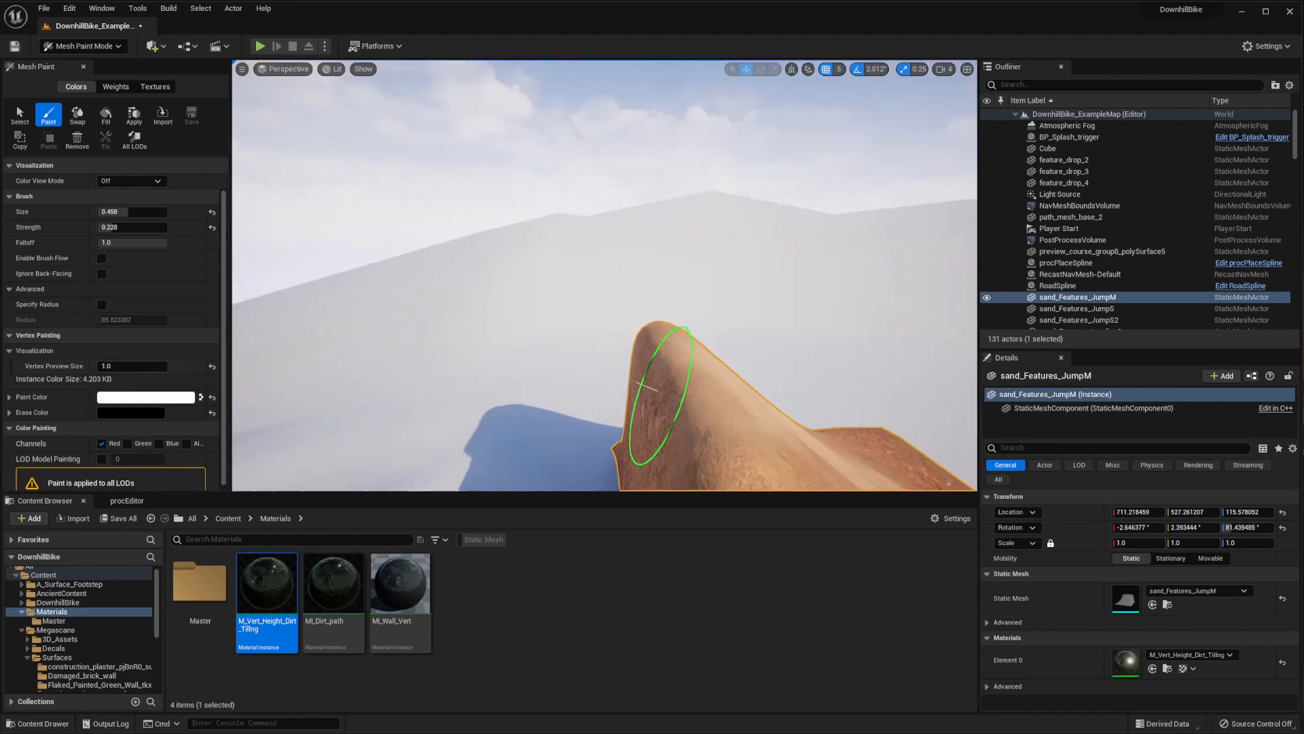
pyautogui.moveTo(660, 395)
pyautogui.mouseDown(button='right')
pyautogui.moveTo(542, 248)
pyautogui.moveTo(557, 279)
pyautogui.mouseUp(button='right')
pyautogui.moveTo(484, 286); pyautogui.dragTo(457, 315)
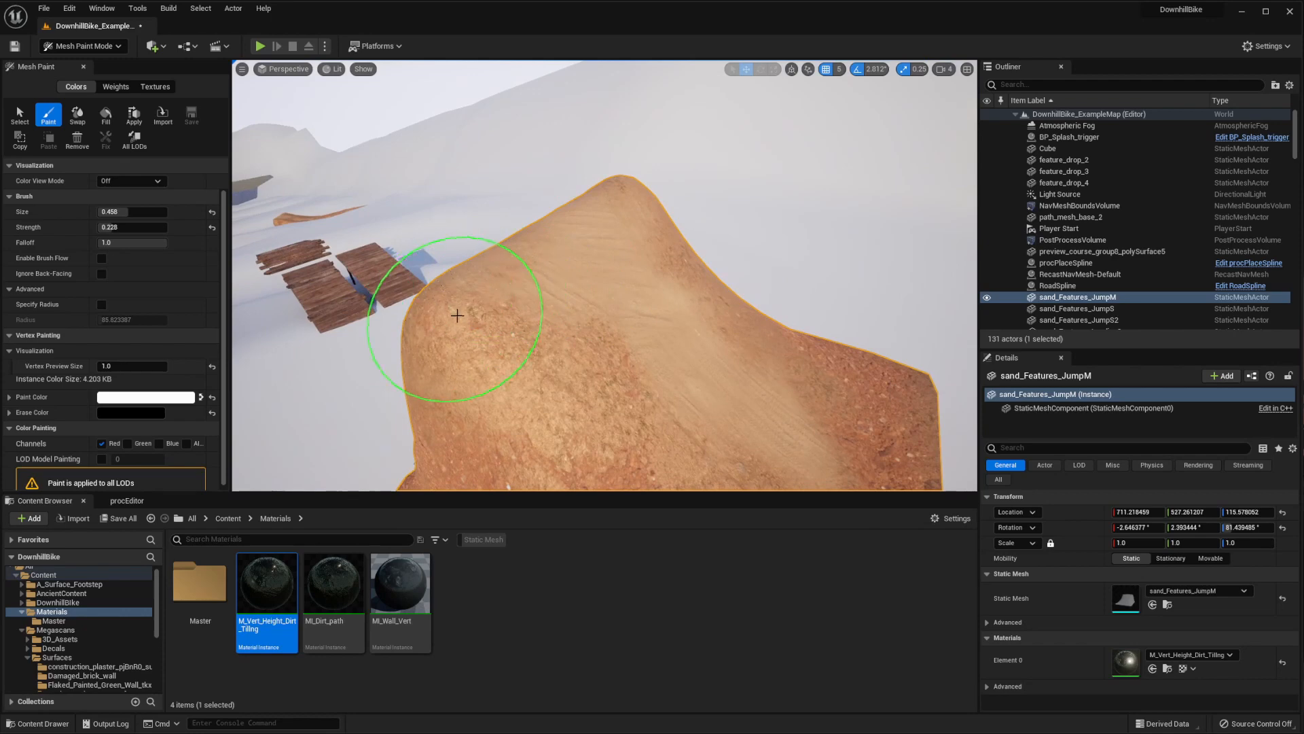
pyautogui.moveTo(617, 319); pyautogui.dragTo(560, 269, button='right')
pyautogui.moveTo(413, 247)
pyautogui.mouseDown()
pyautogui.moveTo(398, 283)
pyautogui.moveTo(406, 268)
pyautogui.mouseUp()
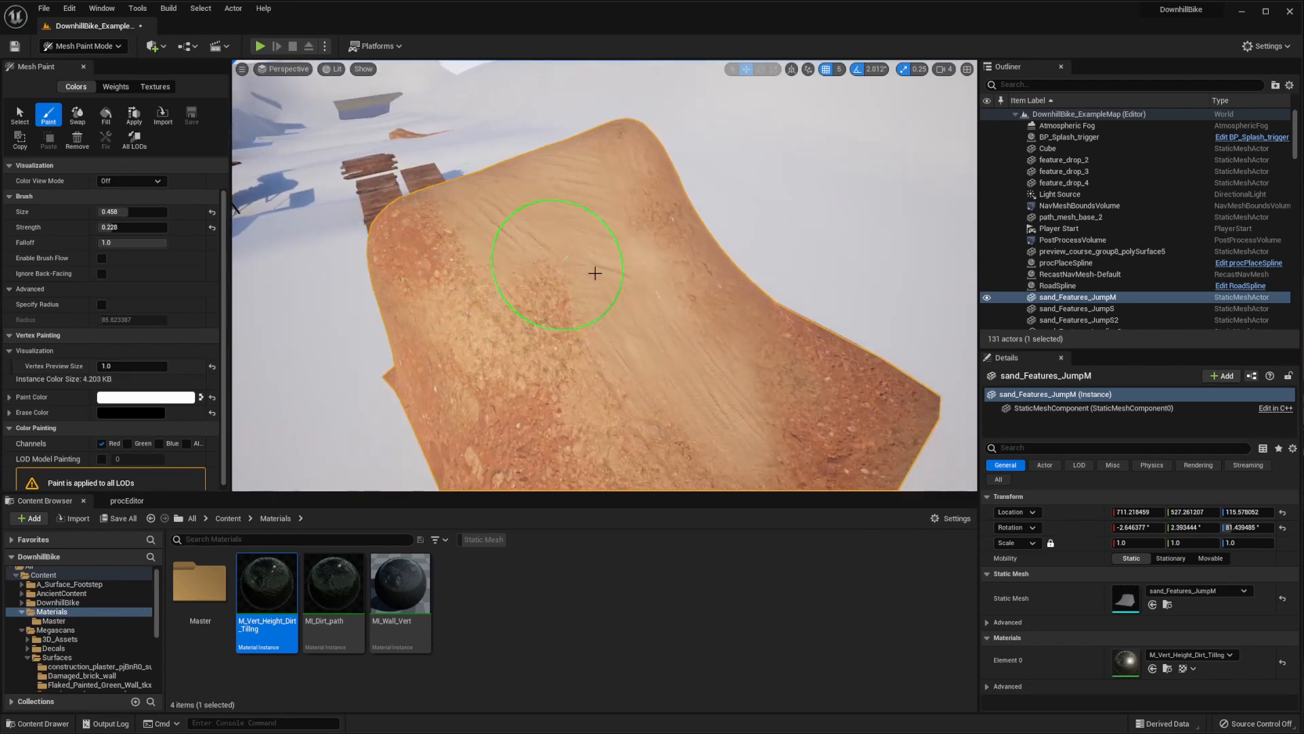
# Refine the ramp's center track with white down to the front edge, keeping rocky dirt along both sides
pyautogui.moveTo(595, 273)
pyautogui.mouseDown(button='right')
pyautogui.moveTo(480, 217)
pyautogui.moveTo(493, 257)
pyautogui.mouseUp(button='right')
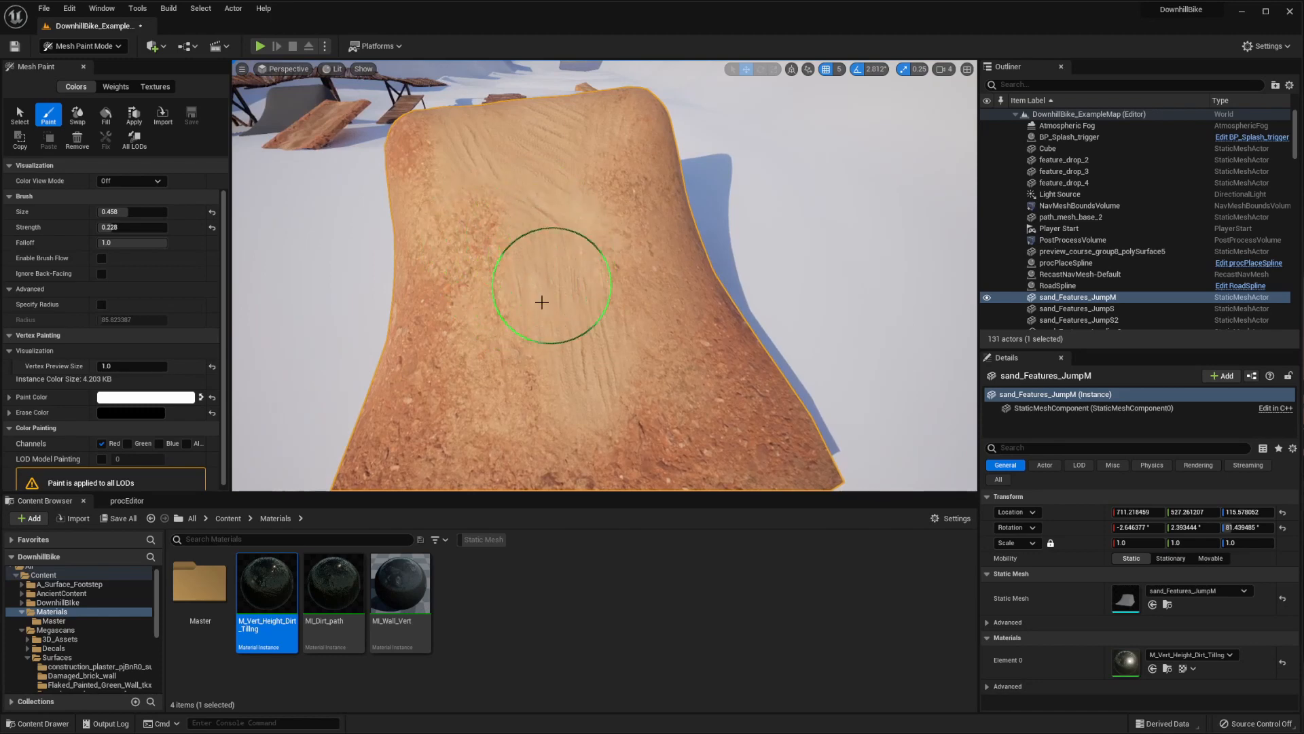
pyautogui.moveTo(582, 406)
pyautogui.mouseDown(button='right')
pyautogui.moveTo(617, 315)
pyautogui.moveTo(545, 347)
pyautogui.mouseUp(button='right')
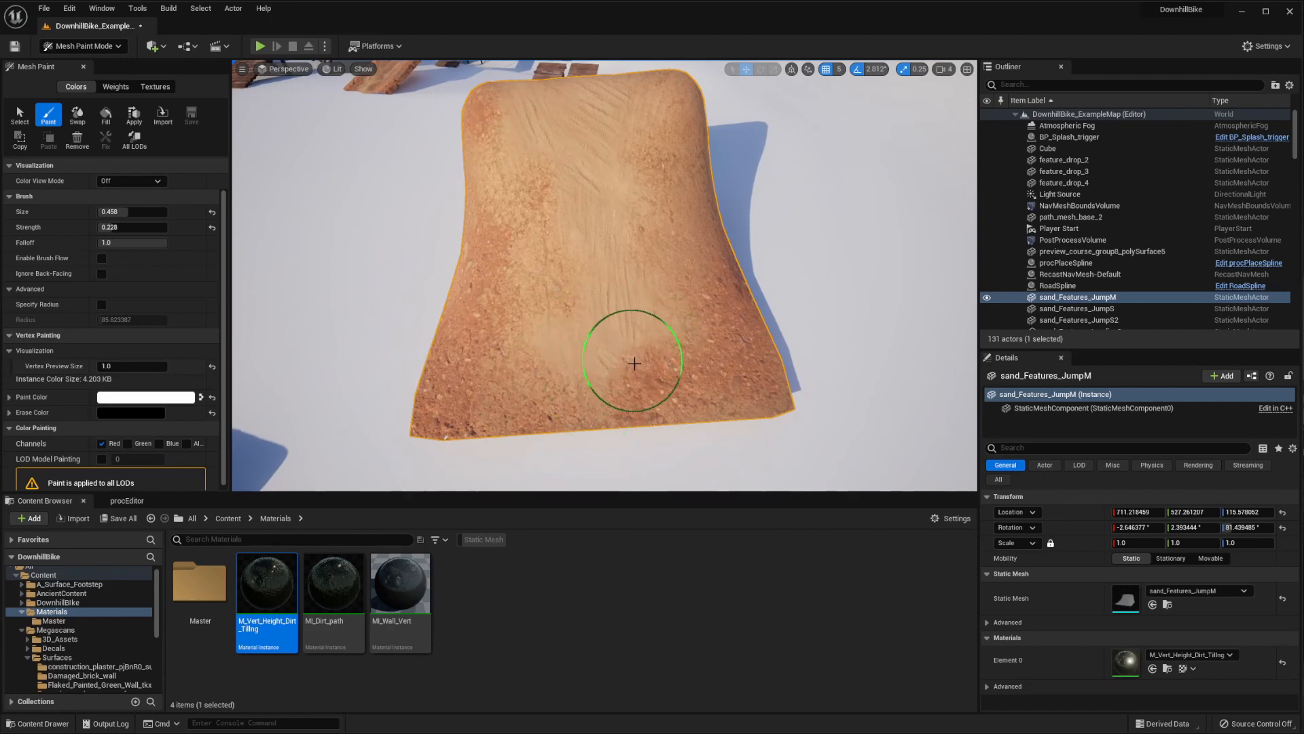
pyautogui.moveTo(654, 369); pyautogui.dragTo(643, 337)
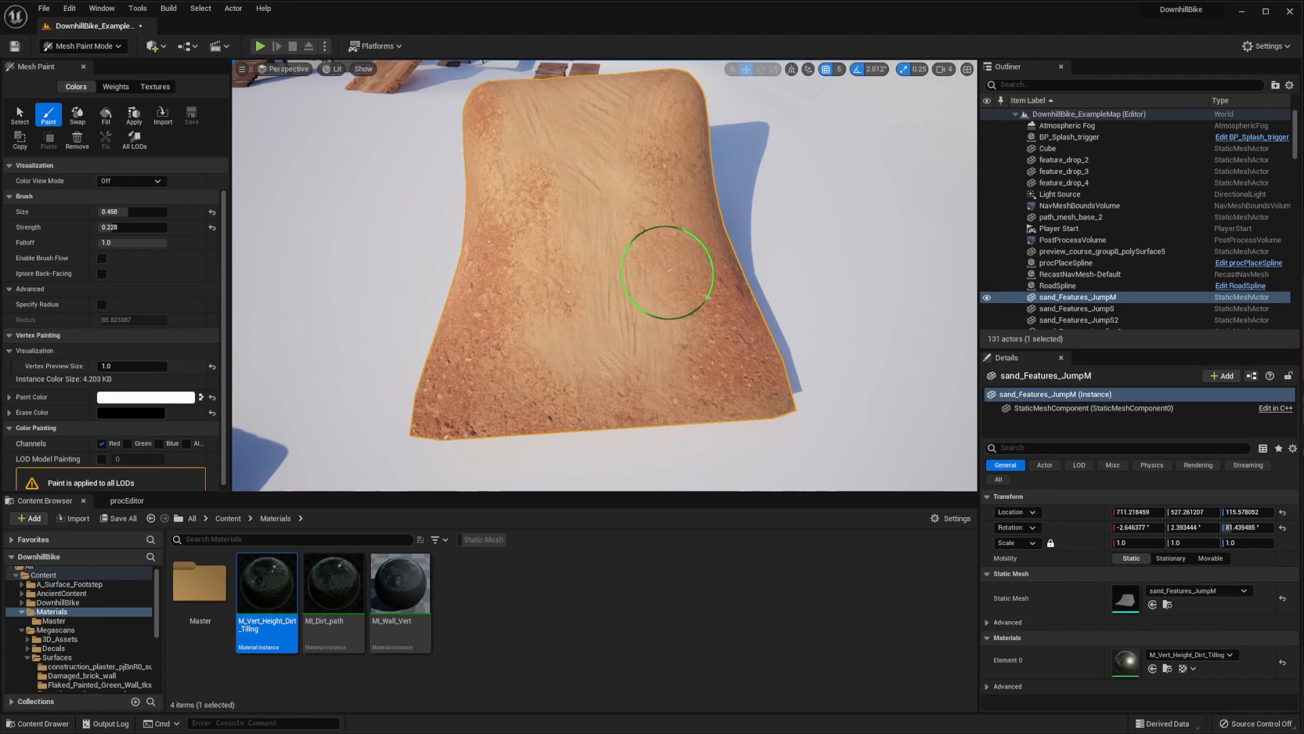
pyautogui.scroll(3, 616, 296)
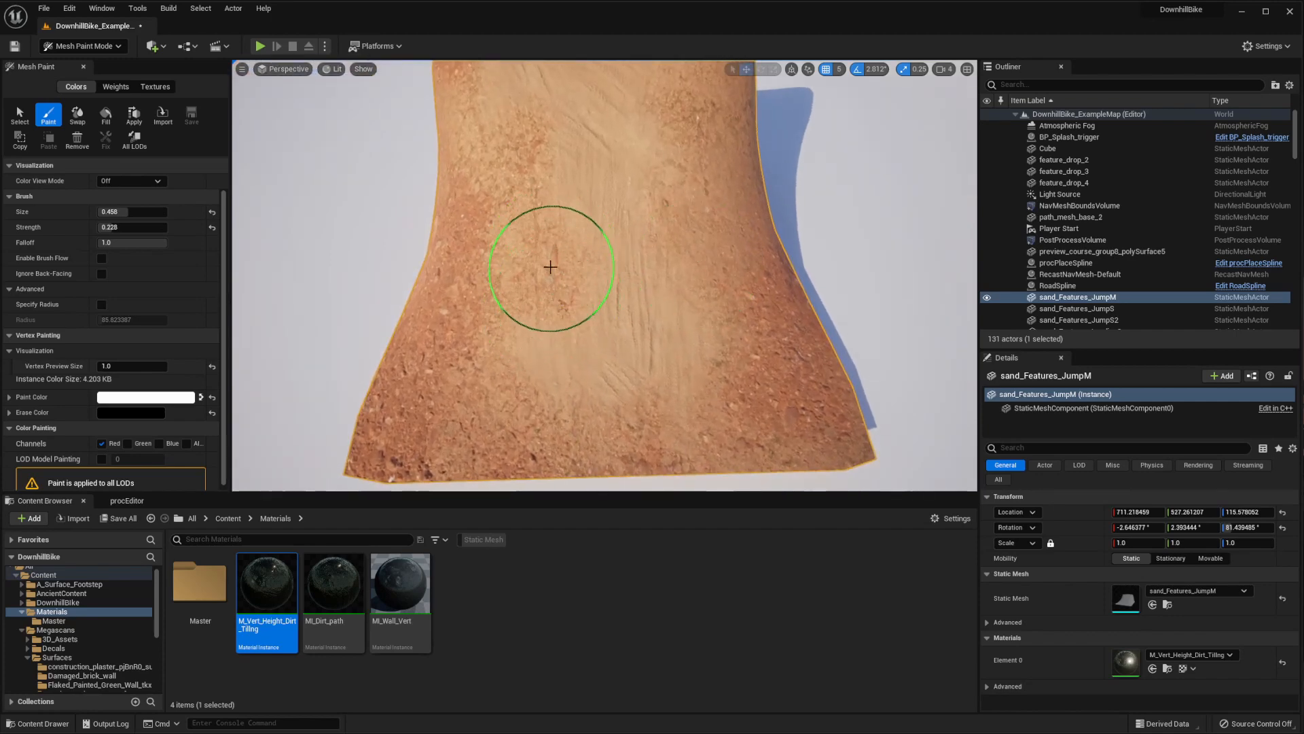
pyautogui.moveTo(682, 261); pyautogui.dragTo(682, 241, button='right')
pyautogui.scroll(-4, 699, 378)
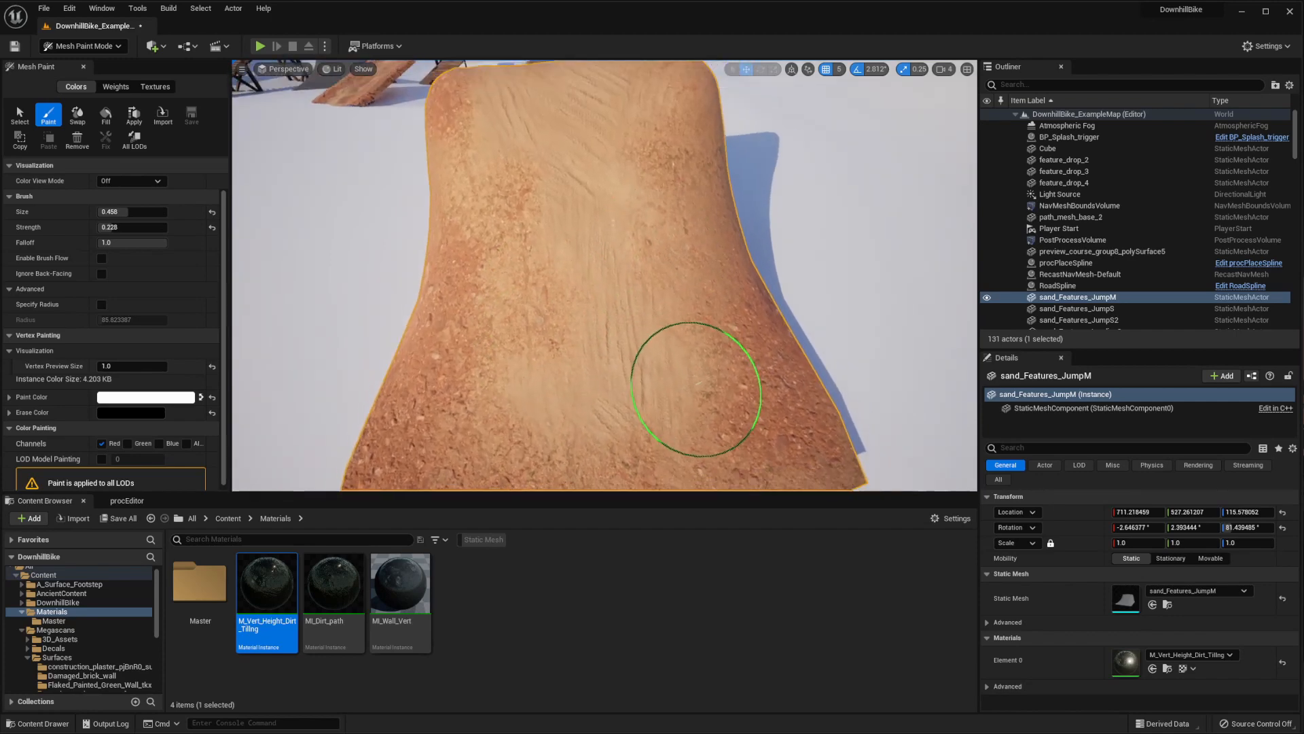
pyautogui.scroll(4, 583, 320)
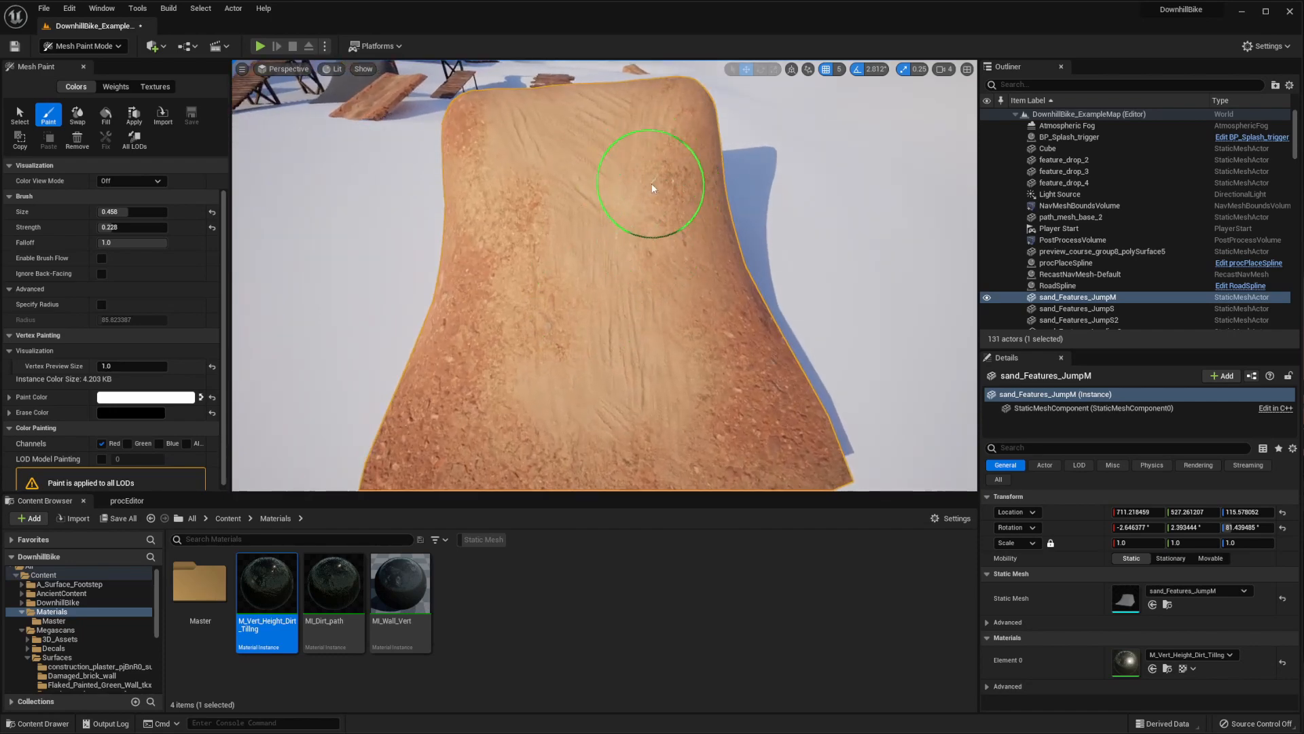
pyautogui.moveTo(715, 227)
pyautogui.mouseDown(button='right')
pyautogui.moveTo(817, 263)
pyautogui.moveTo(745, 349)
pyautogui.moveTo(719, 291)
pyautogui.moveTo(778, 233)
pyautogui.moveTo(733, 235)
pyautogui.moveTo(946, 195)
pyautogui.moveTo(890, 197)
pyautogui.mouseUp(button='right')
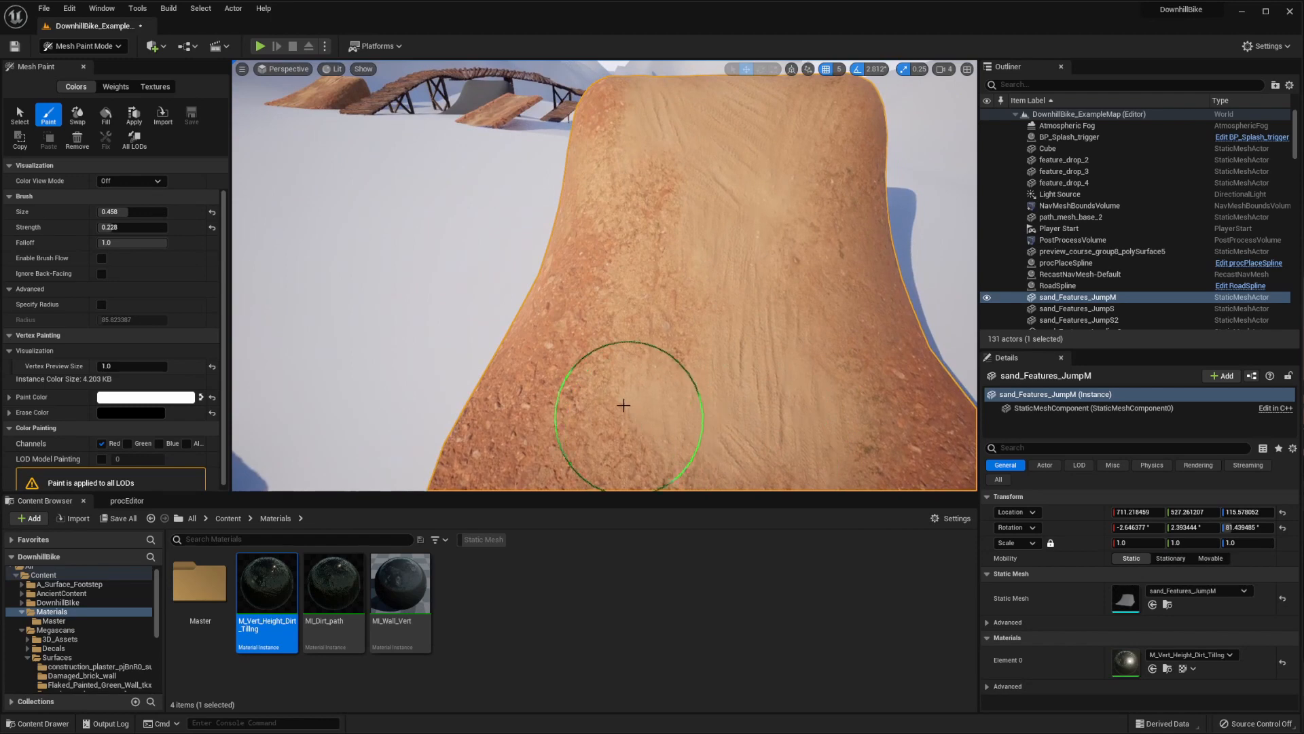
# Stop vertex painting the jump and switch from Mesh Paint mode to Modeling mode with the mesh still selected
pyautogui.moveTo(626, 415)
pyautogui.mouseDown(button='right')
pyautogui.moveTo(686, 329)
pyautogui.moveTo(664, 300)
pyautogui.moveTo(653, 225)
pyautogui.moveTo(702, 219)
pyautogui.moveTo(635, 286)
pyautogui.moveTo(757, 364)
pyautogui.moveTo(888, 306)
pyautogui.moveTo(573, 306)
pyautogui.moveTo(646, 335)
pyautogui.moveTo(591, 256)
pyautogui.moveTo(693, 282)
pyautogui.moveTo(582, 291)
pyautogui.moveTo(722, 408)
pyautogui.moveTo(699, 300)
pyautogui.moveTo(544, 299)
pyautogui.moveTo(611, 339)
pyautogui.moveTo(584, 312)
pyautogui.moveTo(622, 279)
pyautogui.moveTo(605, 231)
pyautogui.moveTo(577, 238)
pyautogui.mouseUp(button='right')
pyautogui.click(19, 115)
pyautogui.moveTo(577, 326); pyautogui.dragTo(626, 356, button='right')
pyautogui.moveTo(707, 211); pyautogui.dragTo(648, 255, button='right')
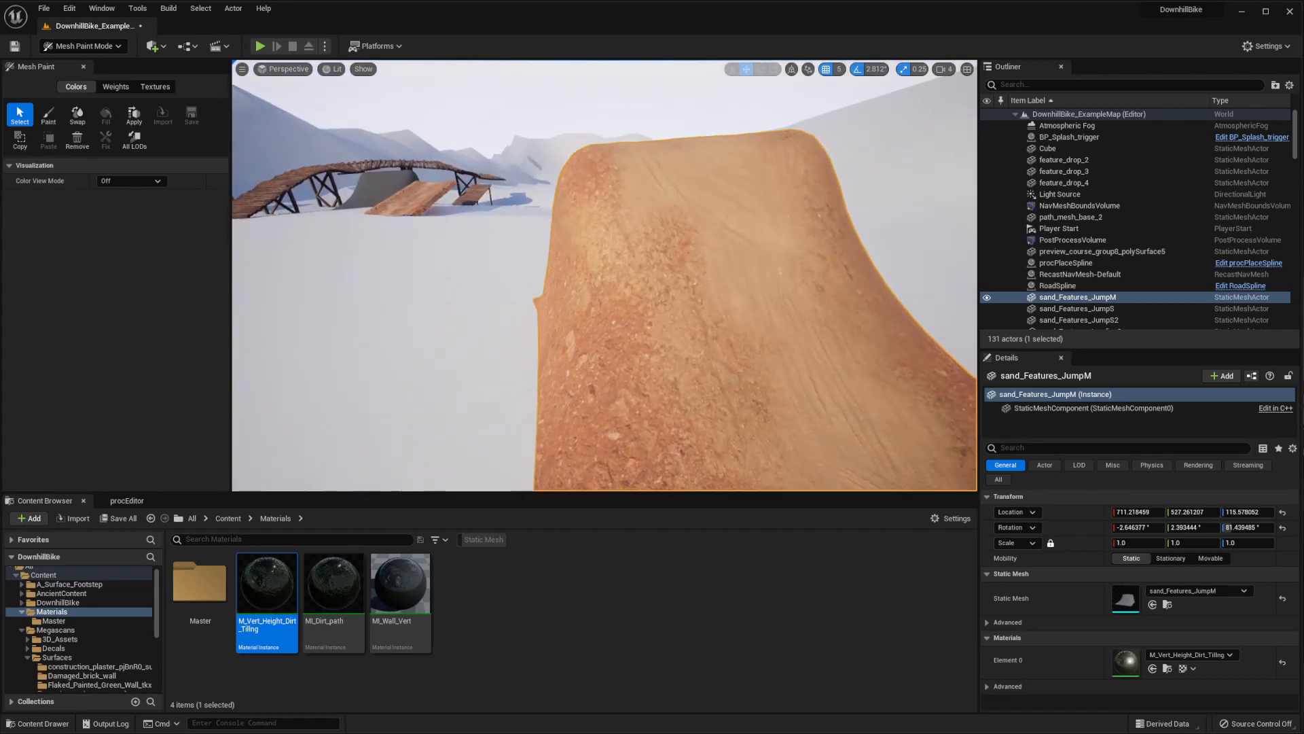
pyautogui.click(86, 45)
pyautogui.click(97, 141)
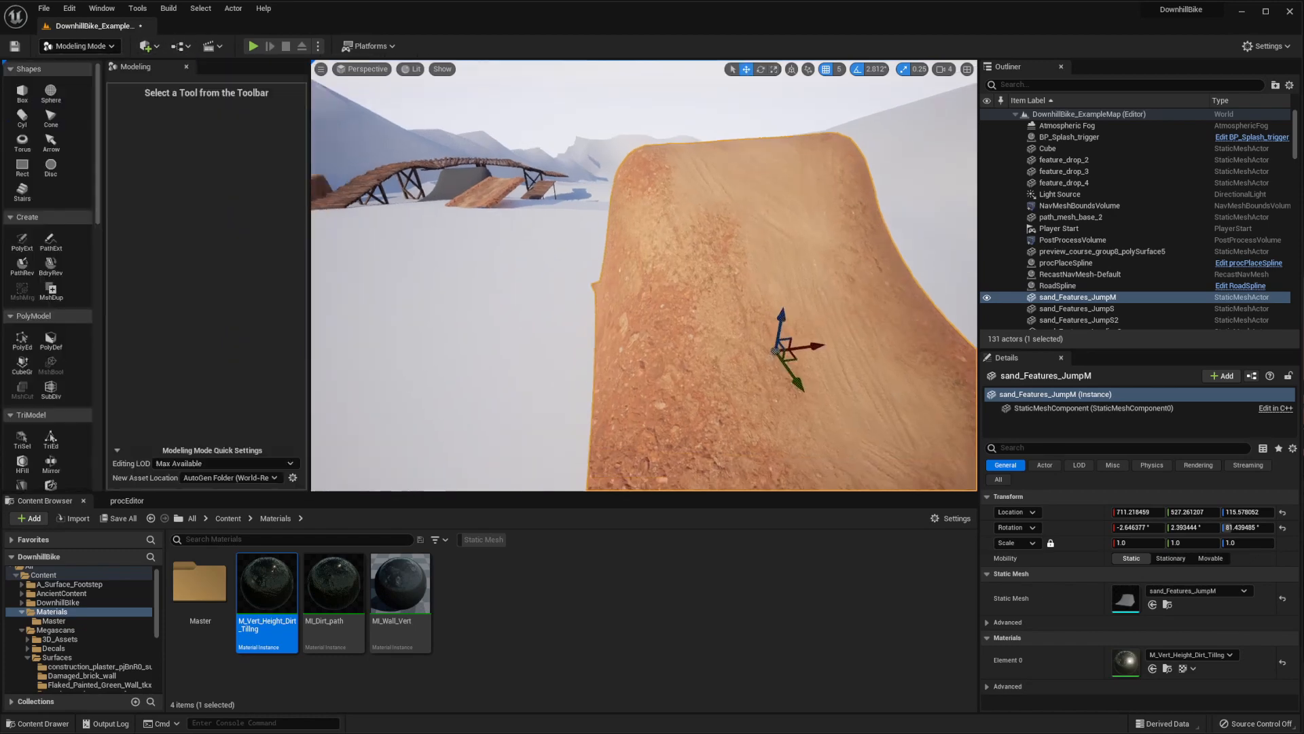
pyautogui.moveTo(644, 255); pyautogui.dragTo(687, 269, button='right')
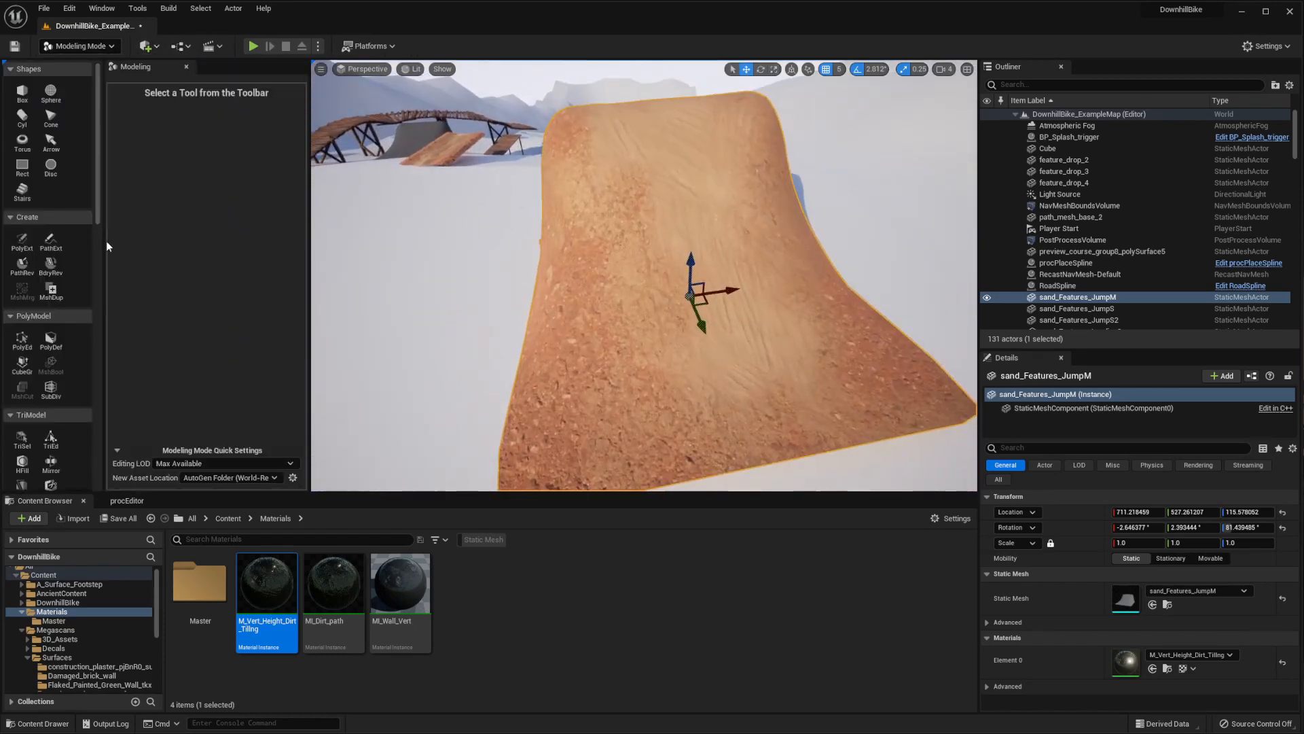
# Remesh the selected jump mesh with a target triangle count of 20000 and accept the result
pyautogui.moveTo(104, 246); pyautogui.dragTo(143, 246)
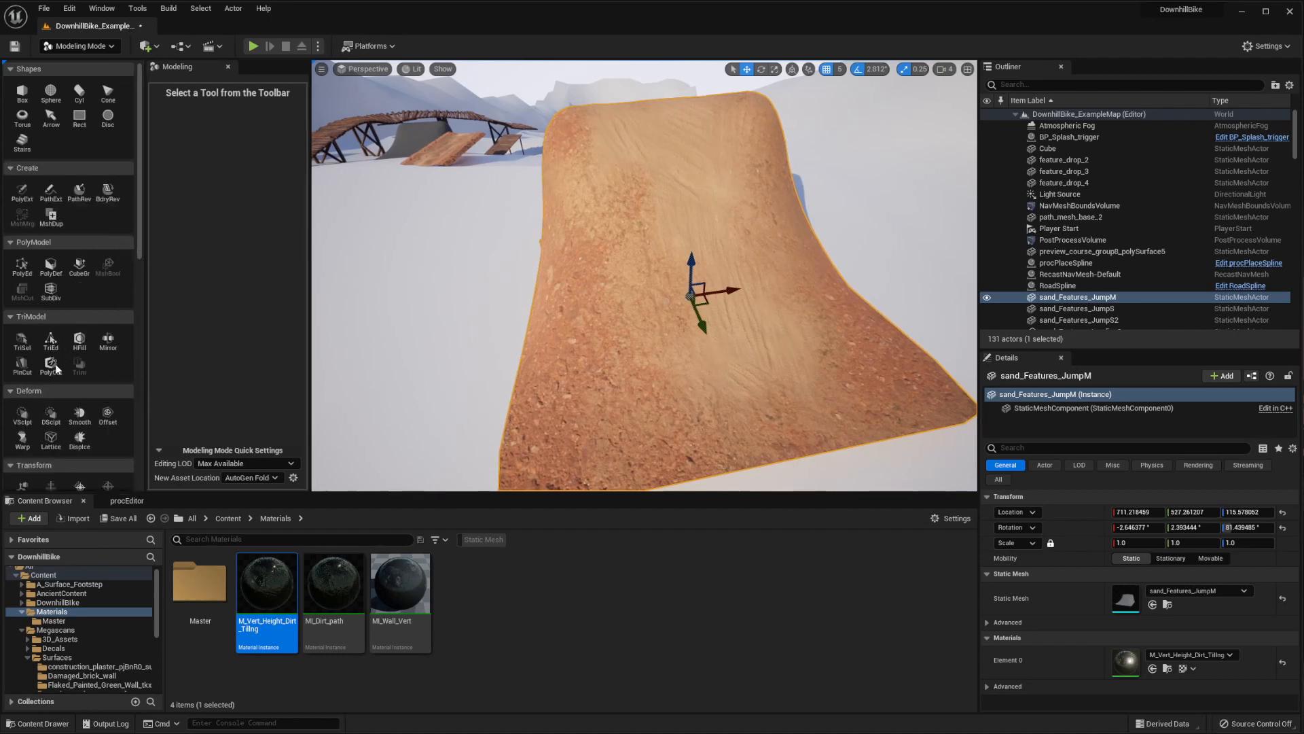
pyautogui.scroll(-3, 60, 396)
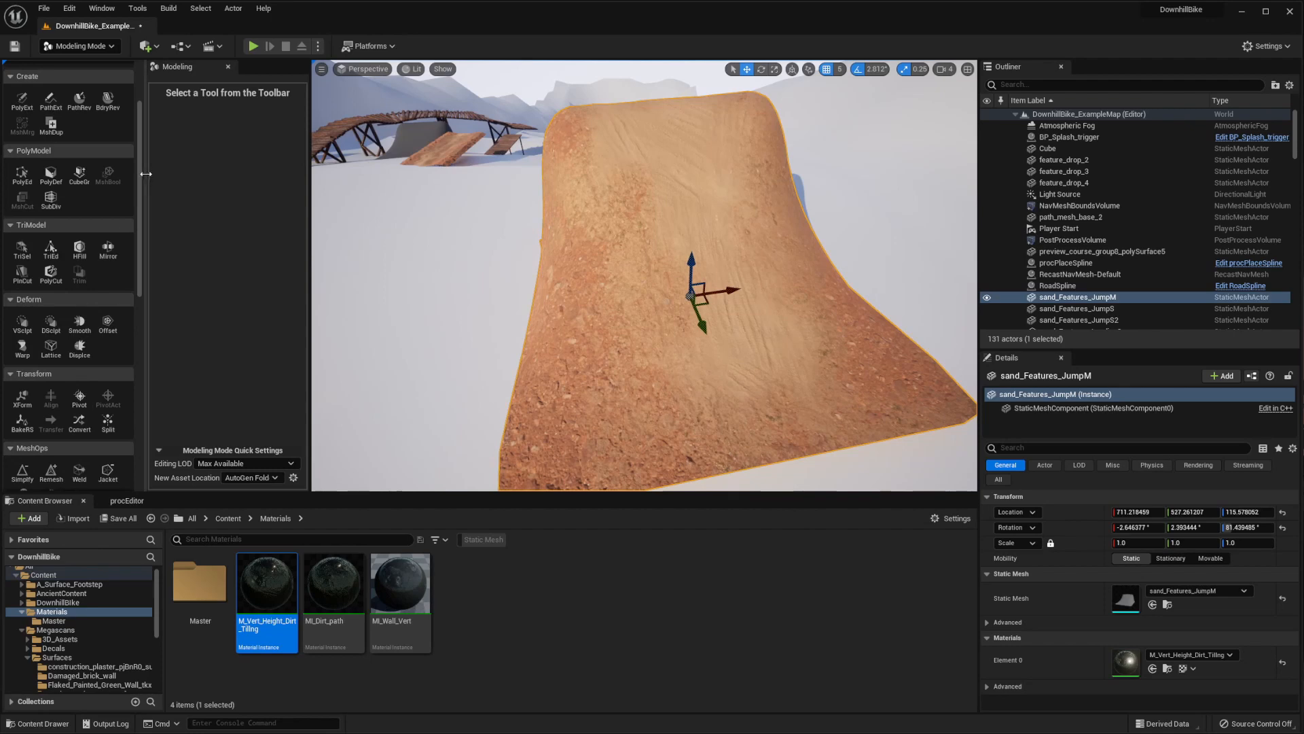
pyautogui.moveTo(141, 180); pyautogui.dragTo(136, 204)
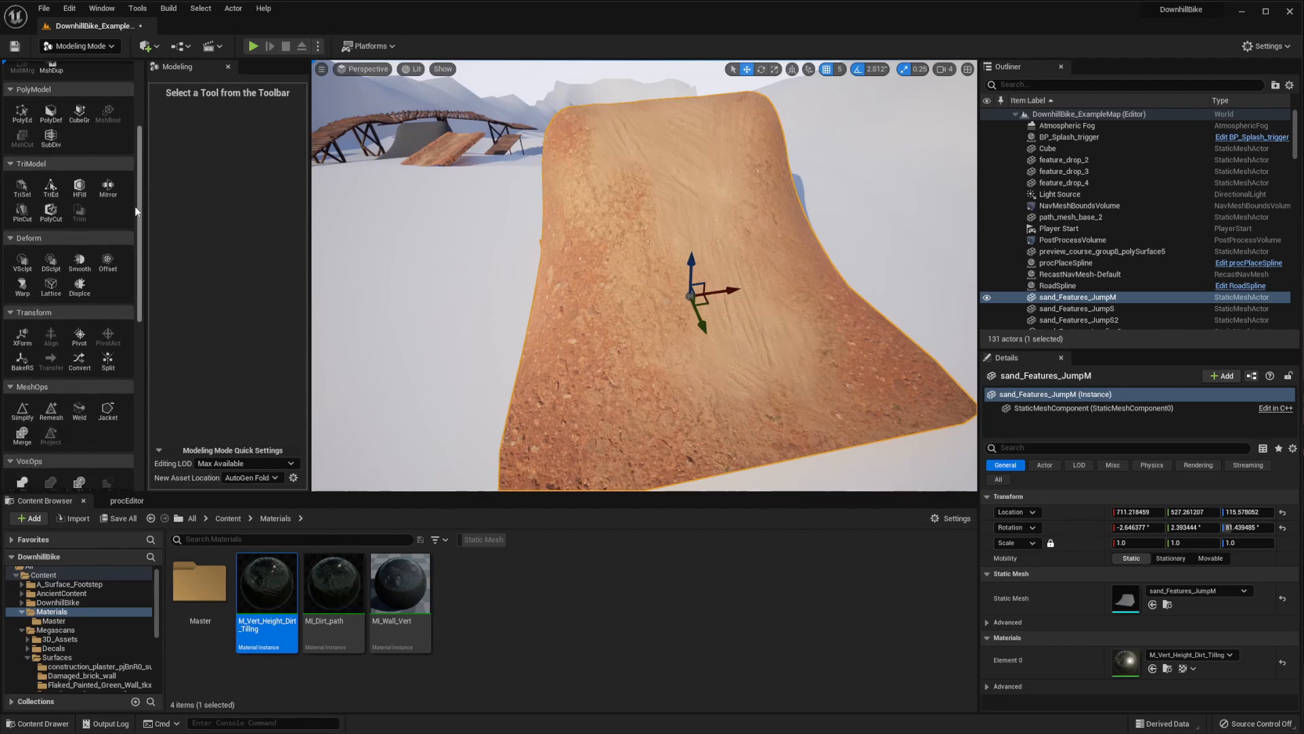
pyautogui.click(52, 411)
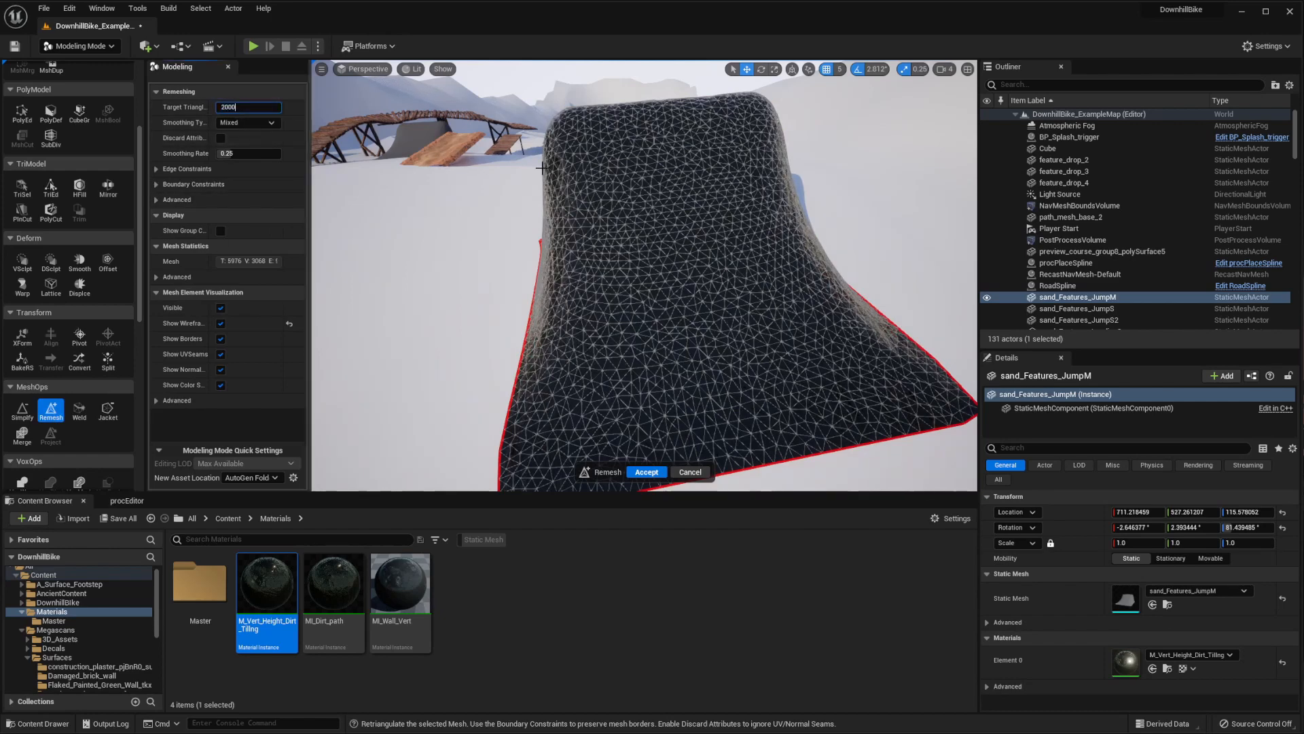
pyautogui.press('Return')
pyautogui.moveTo(542, 168); pyautogui.dragTo(421, 207, button='right')
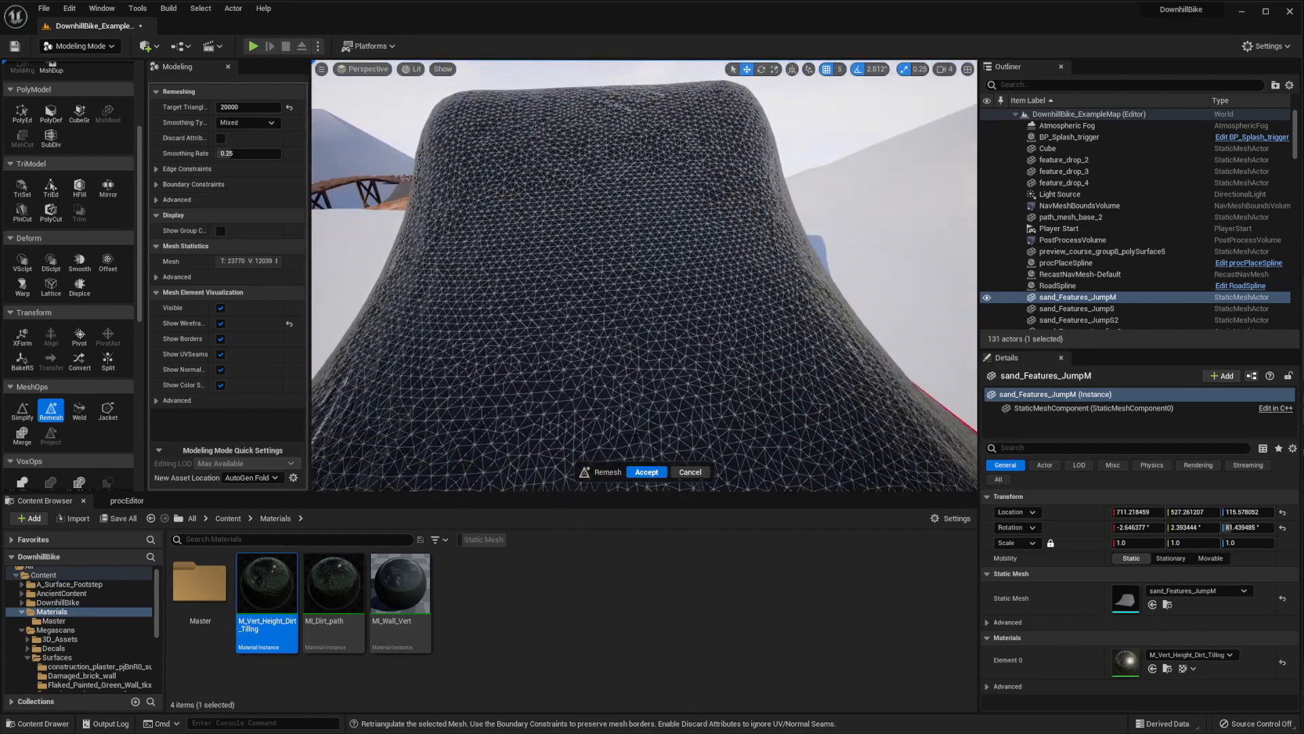
pyautogui.click(645, 472)
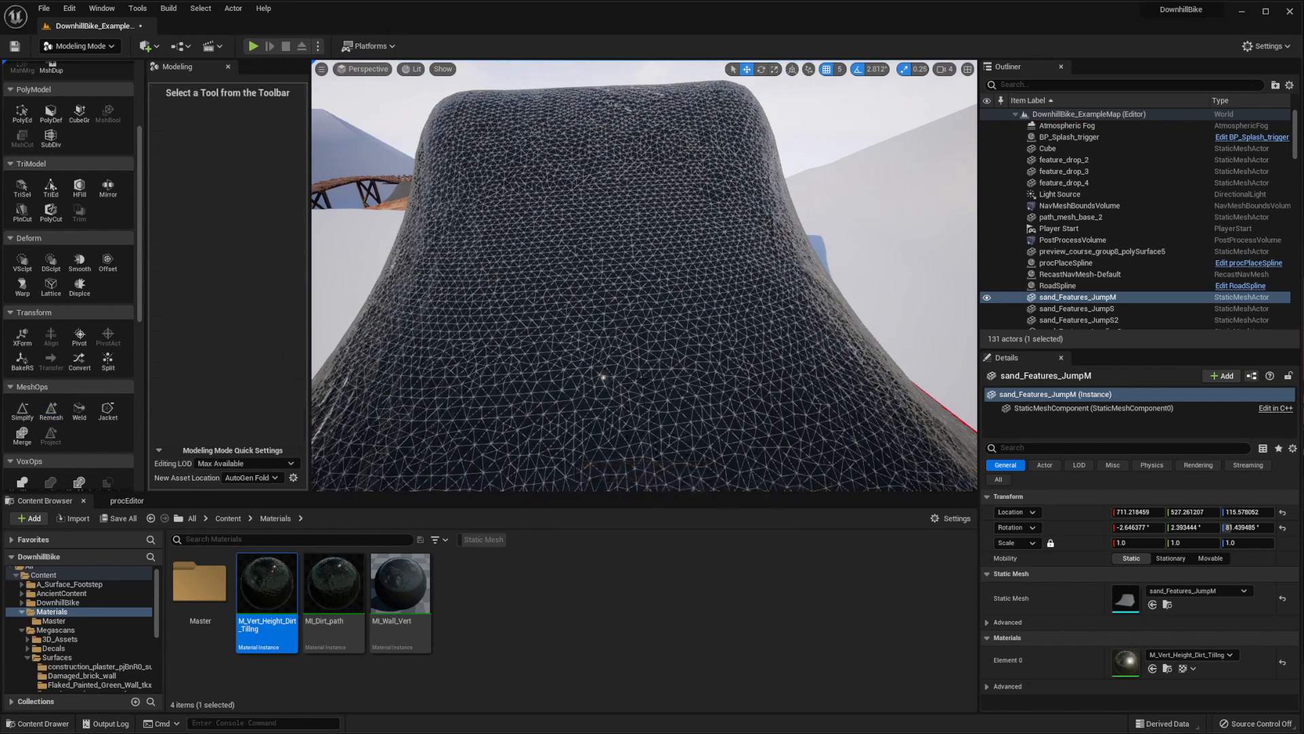
# Inspect the painted surface of the remeshed jump up close and return to Mesh Paint mode
pyautogui.moveTo(644, 275); pyautogui.dragTo(544, 315, button='right')
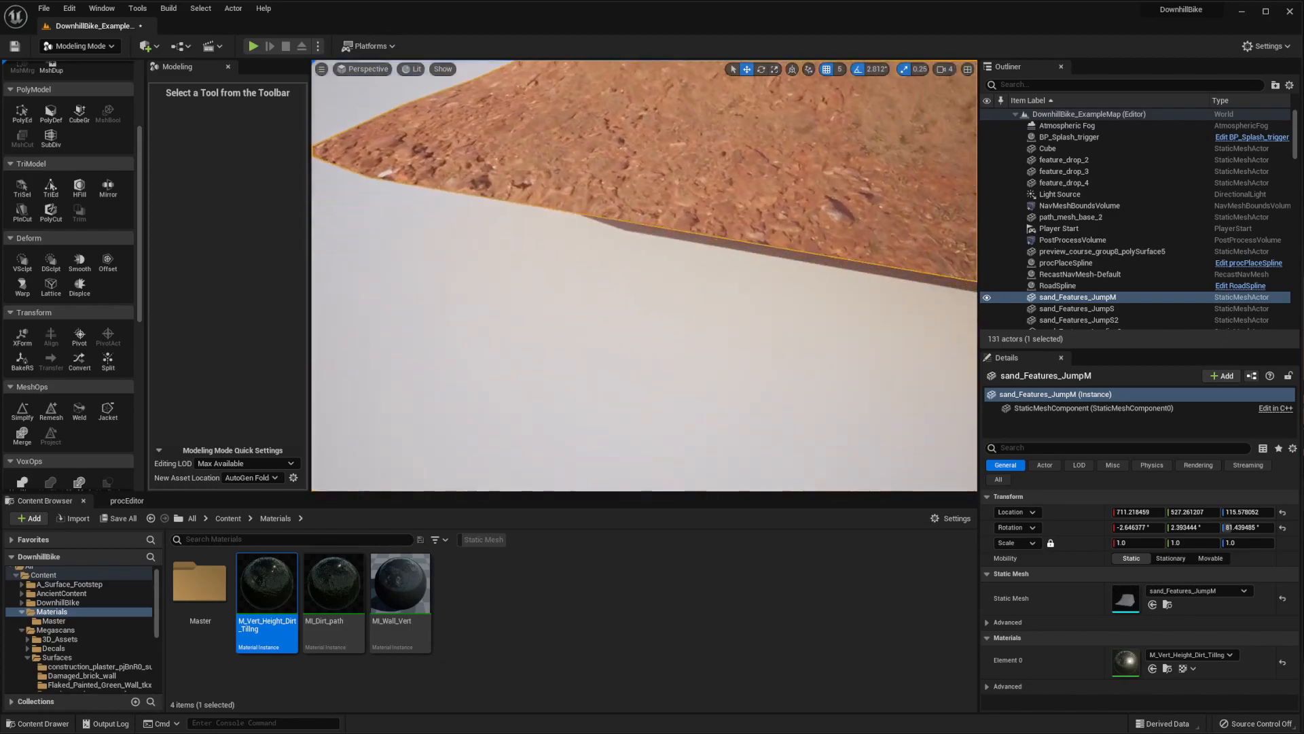
pyautogui.moveTo(644, 305); pyautogui.dragTo(588, 294, button='right')
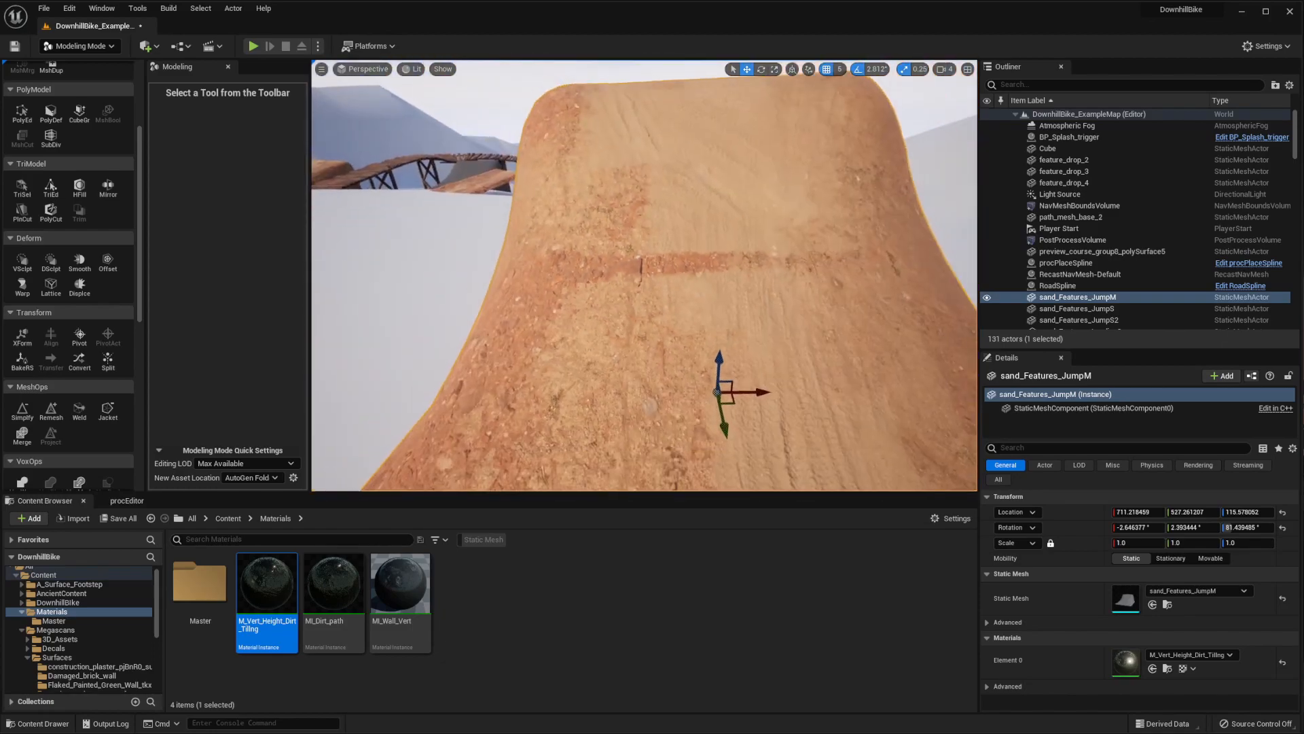
pyautogui.moveTo(709, 267); pyautogui.dragTo(608, 316, button='right')
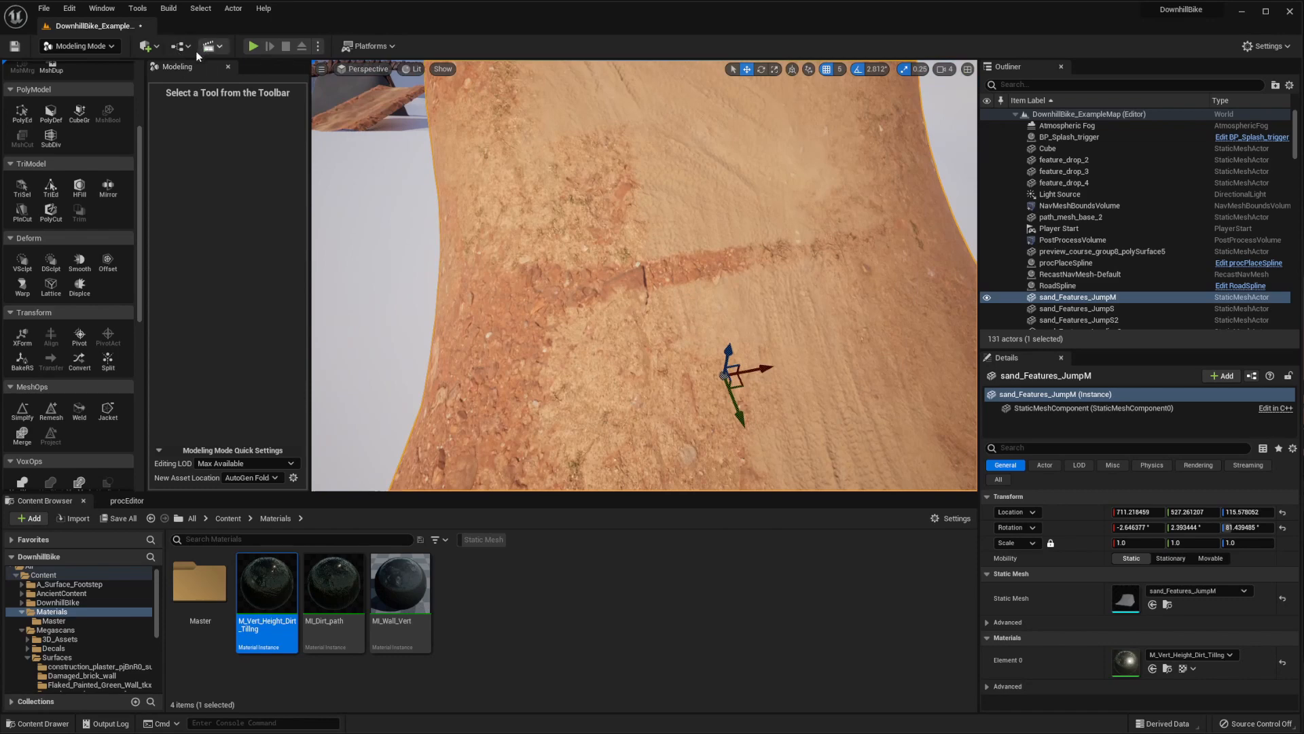
pyautogui.click(89, 47)
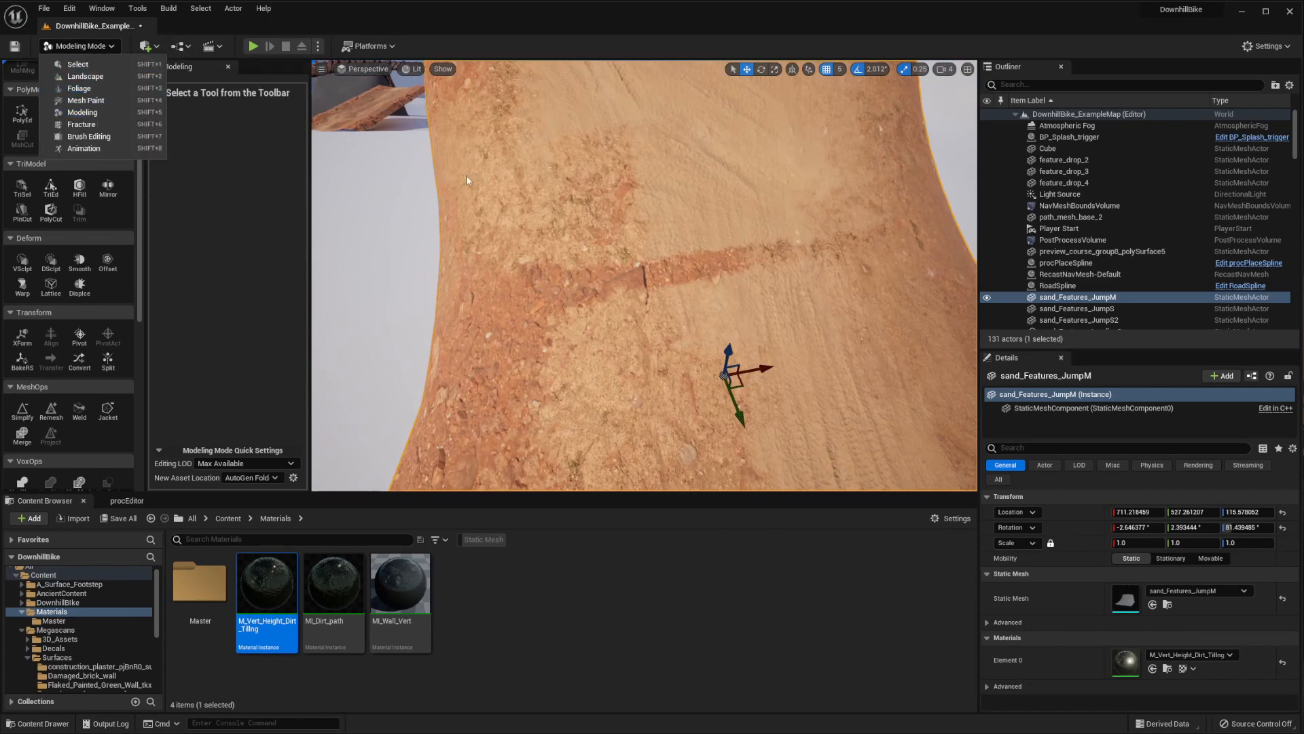
pyautogui.moveTo(611, 271)
pyautogui.mouseDown(button='right')
pyautogui.moveTo(571, 261)
pyautogui.moveTo(629, 286)
pyautogui.moveTo(604, 268)
pyautogui.moveTo(628, 268)
pyautogui.moveTo(608, 262)
pyautogui.mouseUp(button='right')
pyautogui.click(78, 46)
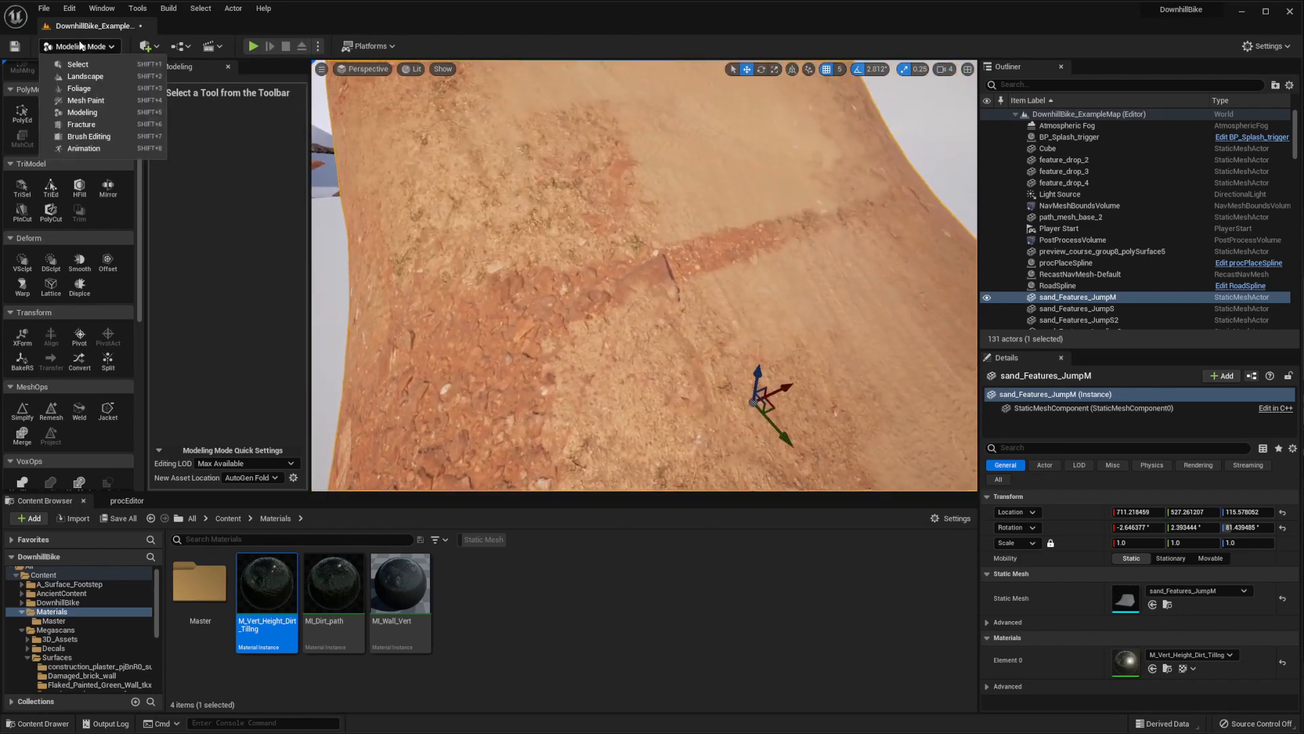
pyautogui.click(90, 105)
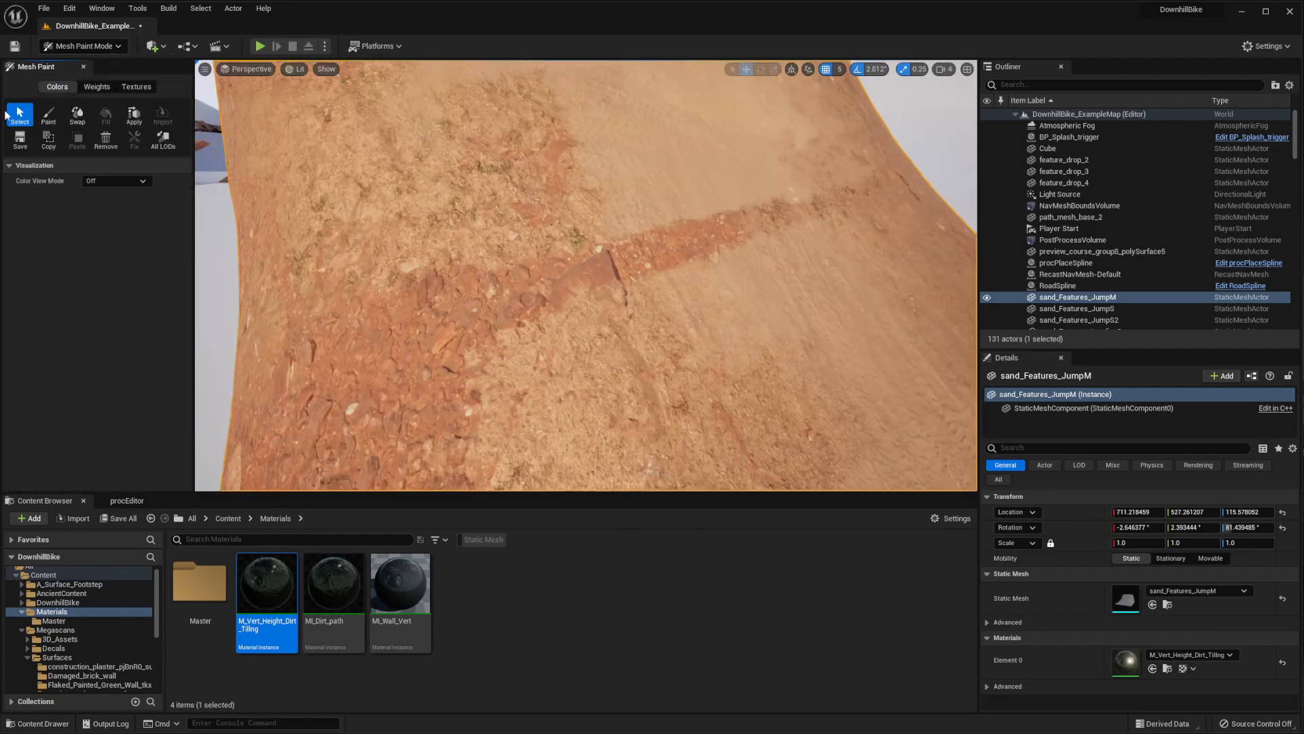
# Repaint the remeshed ramp, covering the rocky band across its middle with sand and blending the dirt patches toward the base
pyautogui.click(48, 114)
pyautogui.moveTo(628, 238)
pyautogui.mouseDown(button='right')
pyautogui.moveTo(512, 344)
pyautogui.moveTo(591, 289)
pyautogui.mouseUp(button='right')
pyautogui.moveTo(591, 289)
pyautogui.mouseDown()
pyautogui.moveTo(570, 322)
pyautogui.moveTo(591, 290)
pyautogui.moveTo(478, 326)
pyautogui.moveTo(709, 280)
pyautogui.moveTo(625, 326)
pyautogui.moveTo(451, 276)
pyautogui.moveTo(489, 288)
pyautogui.mouseUp()
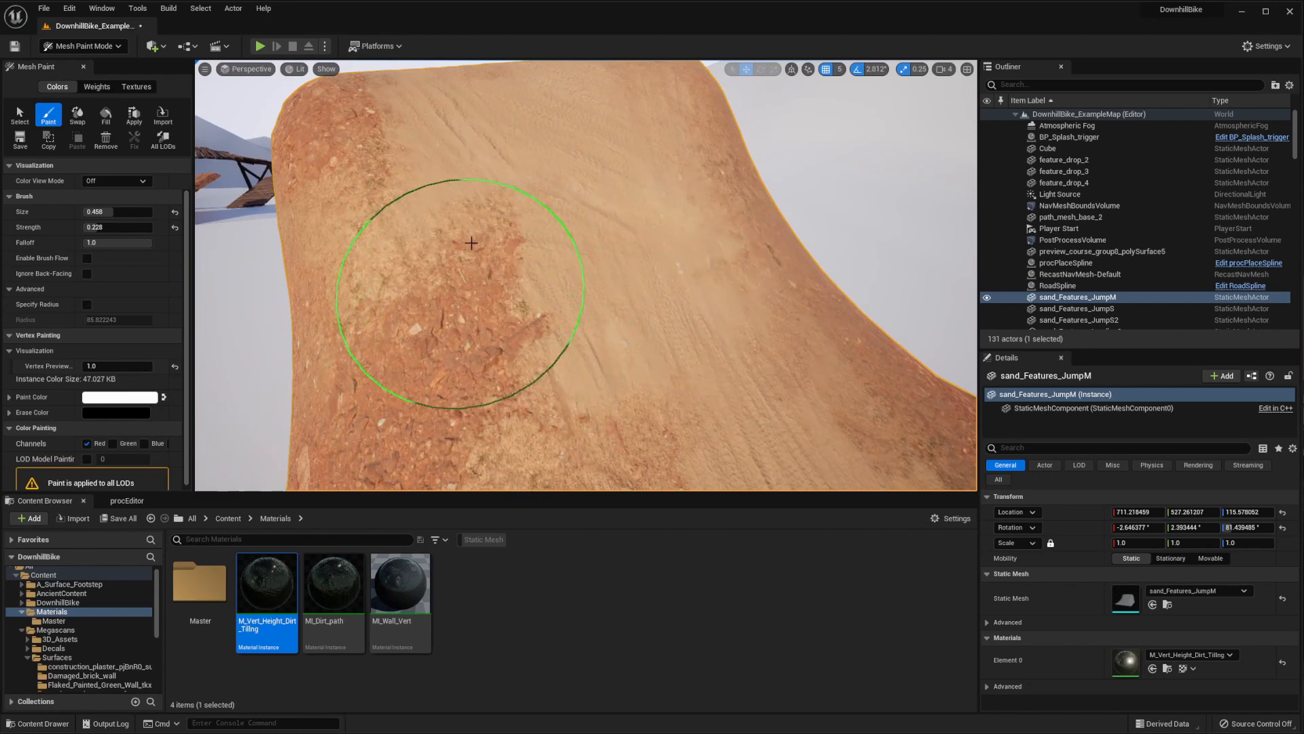
pyautogui.moveTo(390, 197)
pyautogui.keyDown('shift'); pyautogui.mouseDown()
pyautogui.moveTo(381, 244)
pyautogui.moveTo(488, 196)
pyautogui.moveTo(486, 337)
pyautogui.moveTo(593, 337)
pyautogui.mouseUp(); pyautogui.keyUp('shift')
pyautogui.moveTo(592, 337); pyautogui.dragTo(588, 343, button='right')
pyautogui.scroll(1, 586, 347)
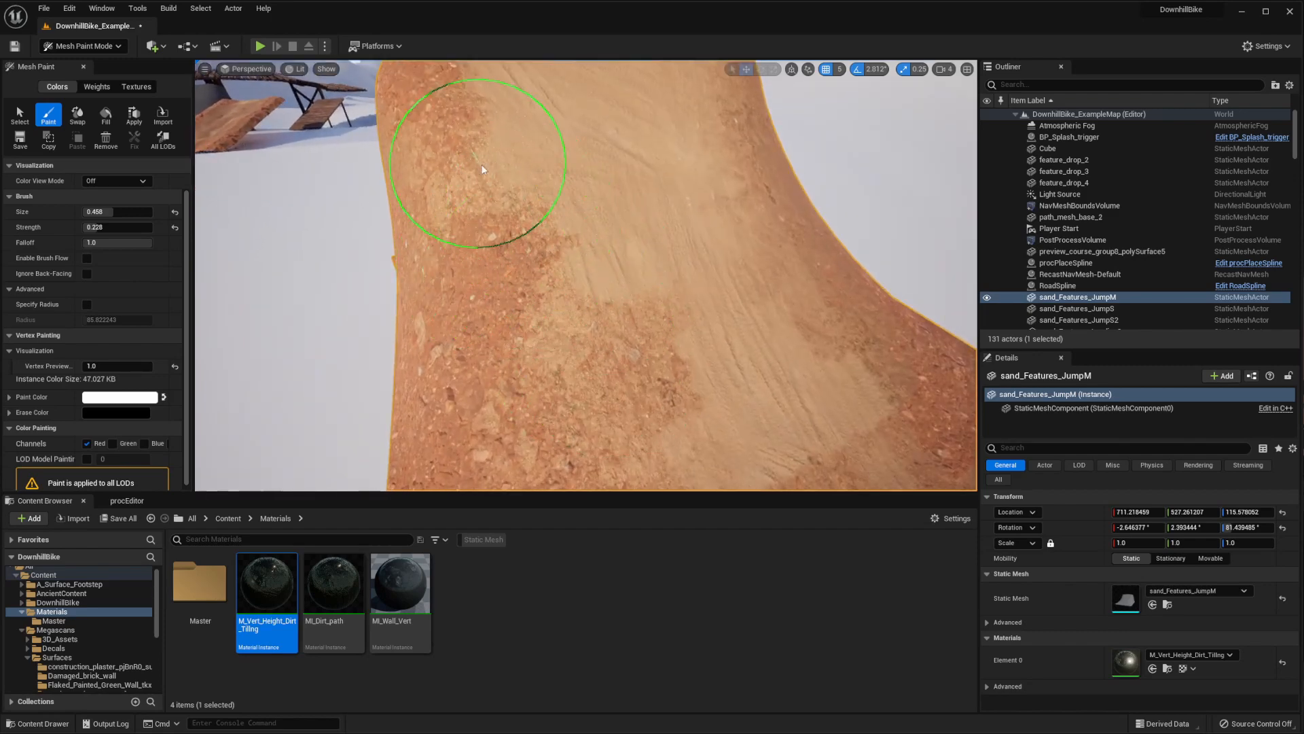
pyautogui.moveTo(496, 178)
pyautogui.mouseDown(button='right')
pyautogui.moveTo(562, 209)
pyautogui.moveTo(593, 270)
pyautogui.mouseUp(button='right')
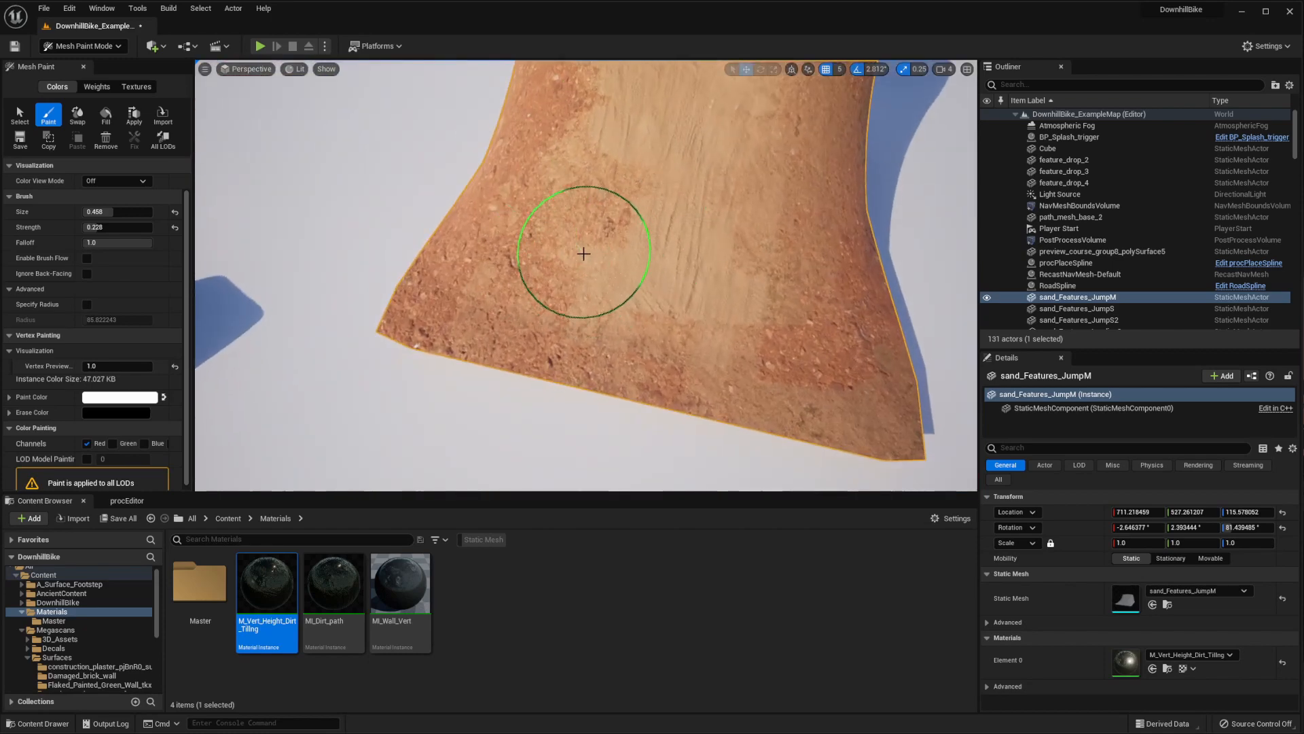
pyautogui.moveTo(552, 243)
pyautogui.mouseDown()
pyautogui.moveTo(553, 278)
pyautogui.moveTo(521, 204)
pyautogui.moveTo(667, 291)
pyautogui.moveTo(704, 343)
pyautogui.moveTo(731, 294)
pyautogui.mouseUp()
pyautogui.moveTo(813, 209)
pyautogui.mouseDown(button='right')
pyautogui.moveTo(646, 188)
pyautogui.moveTo(699, 201)
pyautogui.mouseUp(button='right')
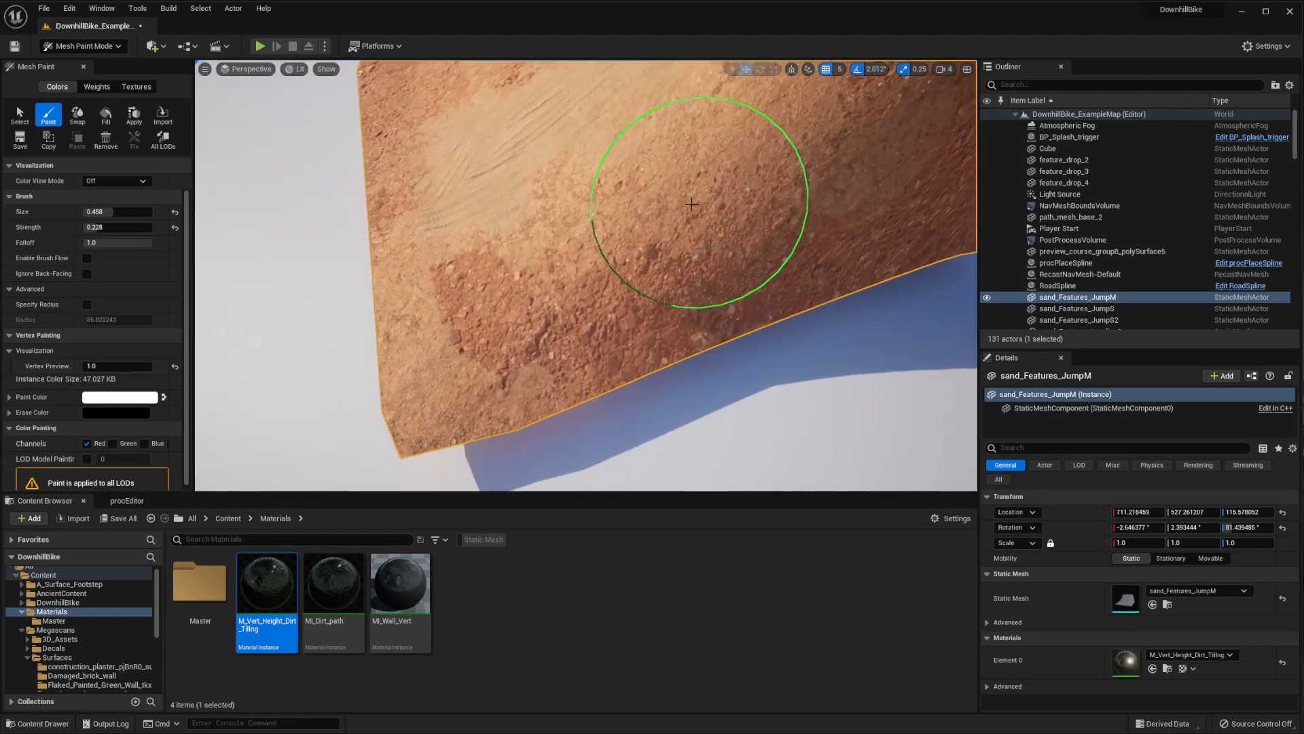
pyautogui.moveTo(108, 366); pyautogui.dragTo(117, 366)
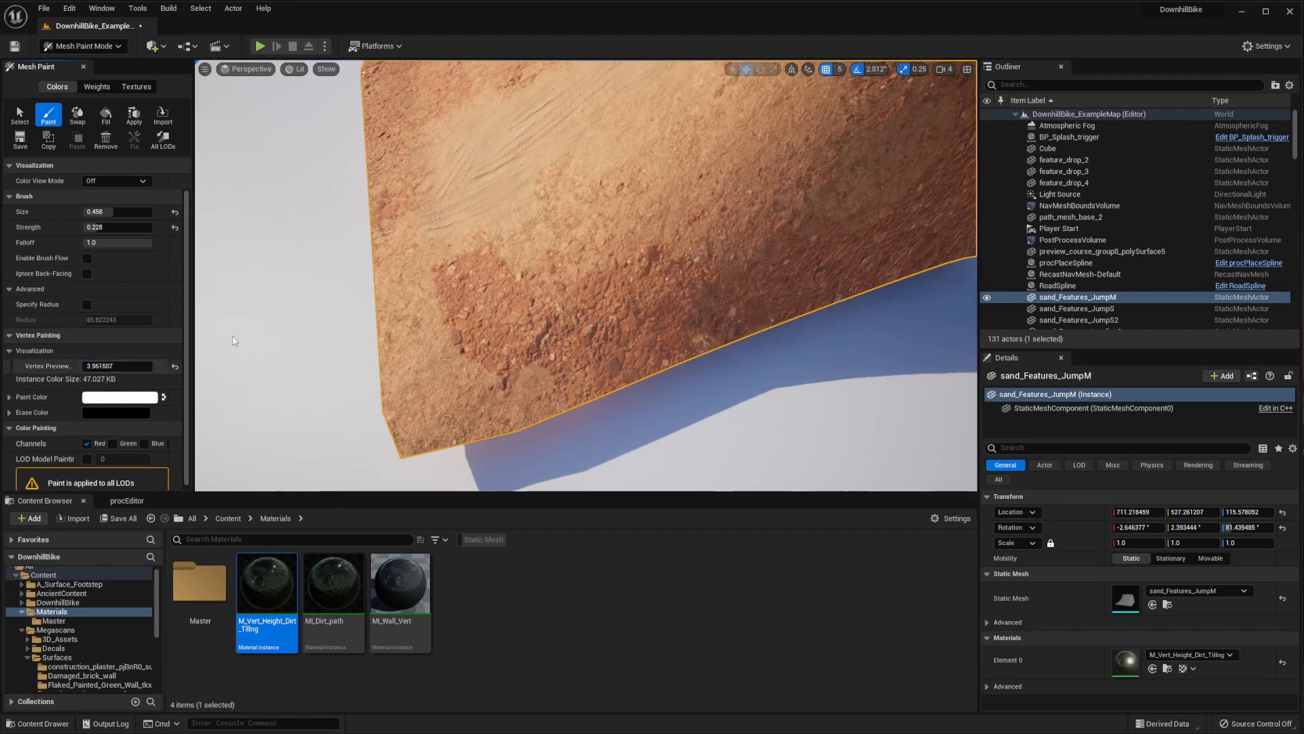
pyautogui.moveTo(651, 233); pyautogui.dragTo(689, 237, button='right')
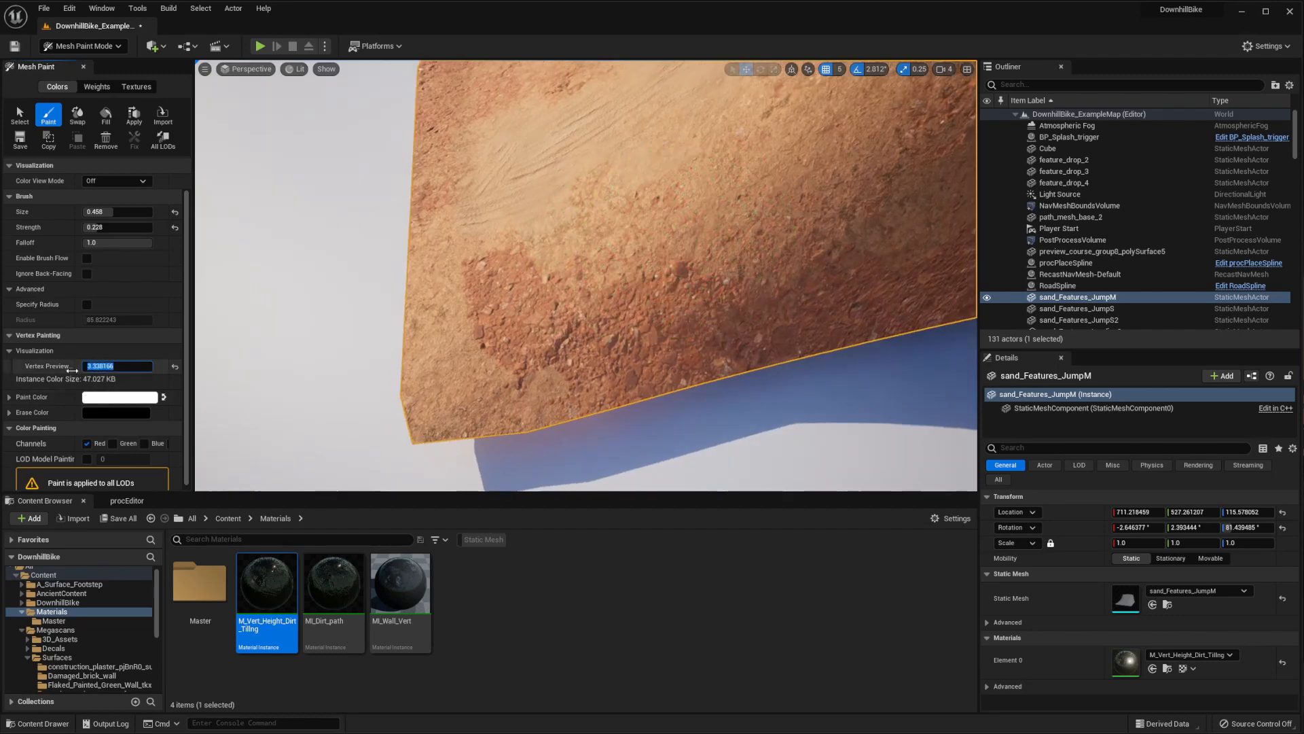
pyautogui.write('1')
pyautogui.press('Return')
# Paint the jump's front corner and side edge so rocky dirt covers the base beside the sand track
pyautogui.moveTo(399, 282)
pyautogui.mouseDown(button='right')
pyautogui.moveTo(577, 299)
pyautogui.moveTo(609, 280)
pyautogui.mouseUp(button='right')
pyautogui.moveTo(614, 387)
pyautogui.mouseDown()
pyautogui.moveTo(704, 400)
pyautogui.moveTo(647, 390)
pyautogui.moveTo(716, 415)
pyautogui.moveTo(685, 427)
pyautogui.mouseUp()
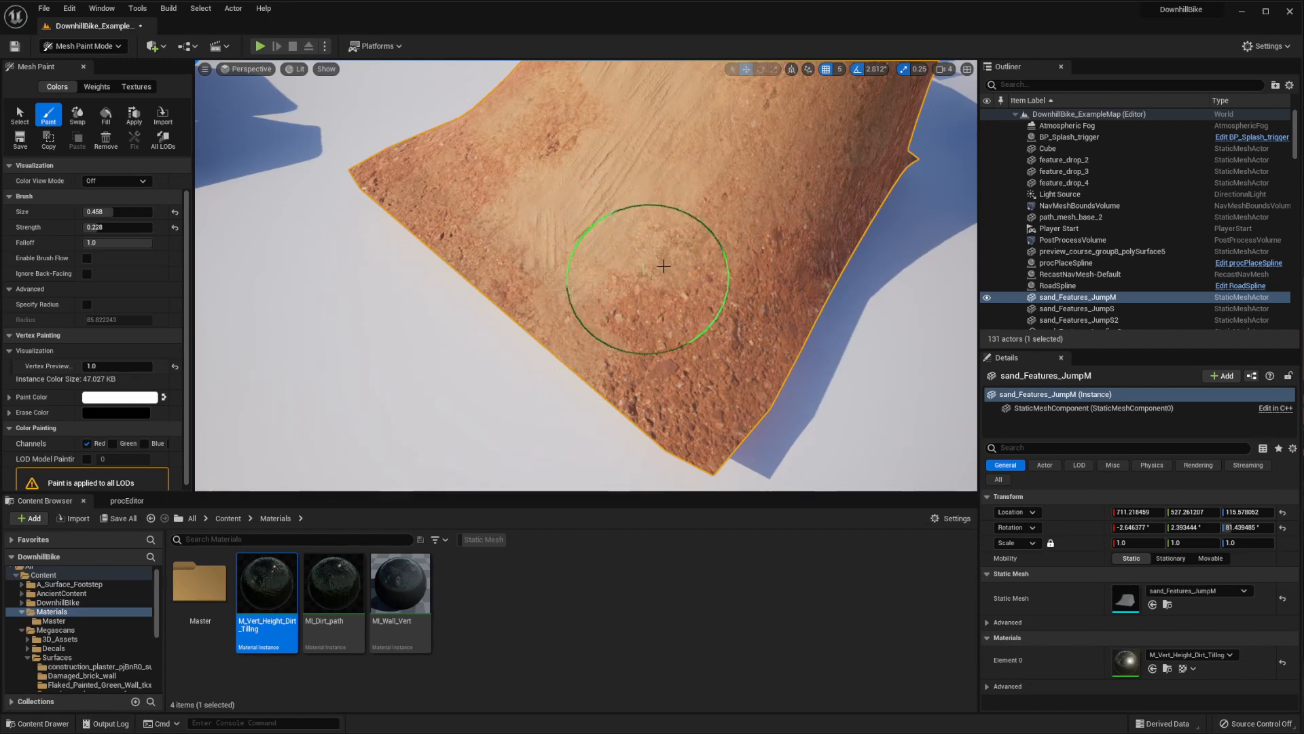
pyautogui.moveTo(759, 256); pyautogui.dragTo(763, 261, button='right')
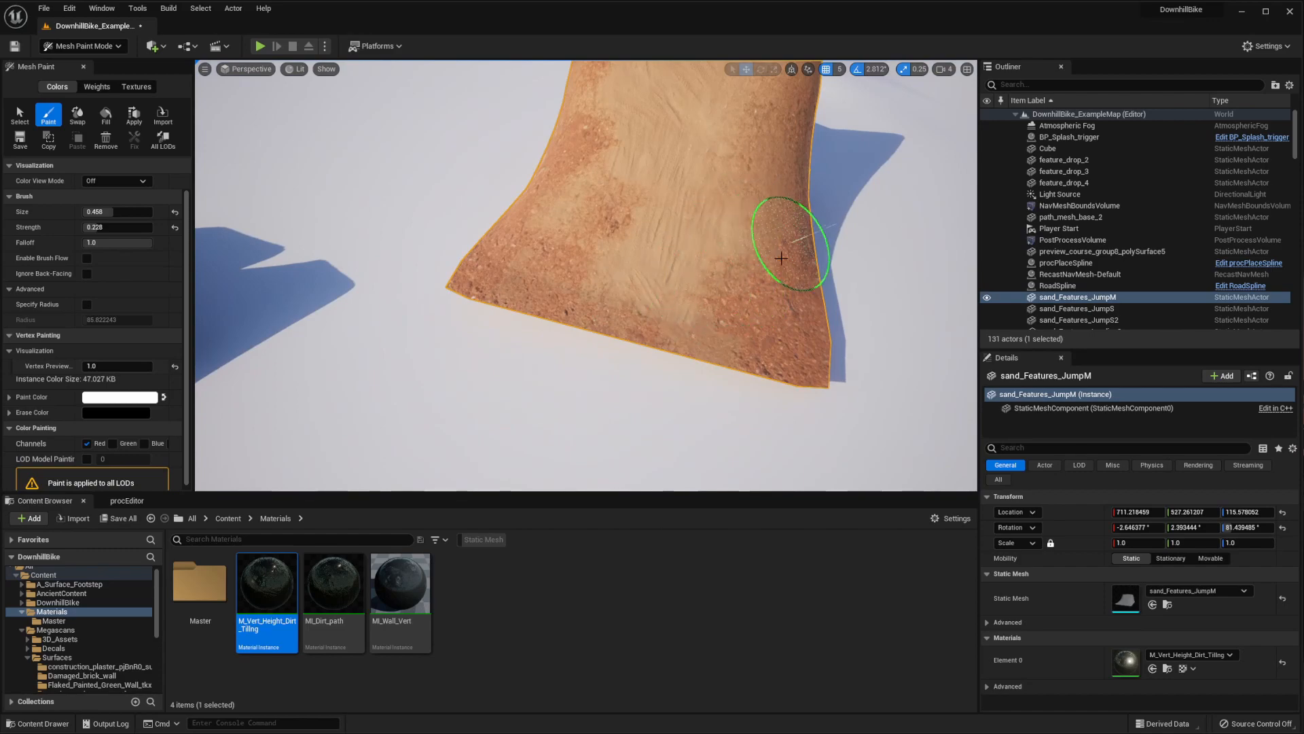
pyautogui.moveTo(781, 258); pyautogui.dragTo(669, 250, button='right')
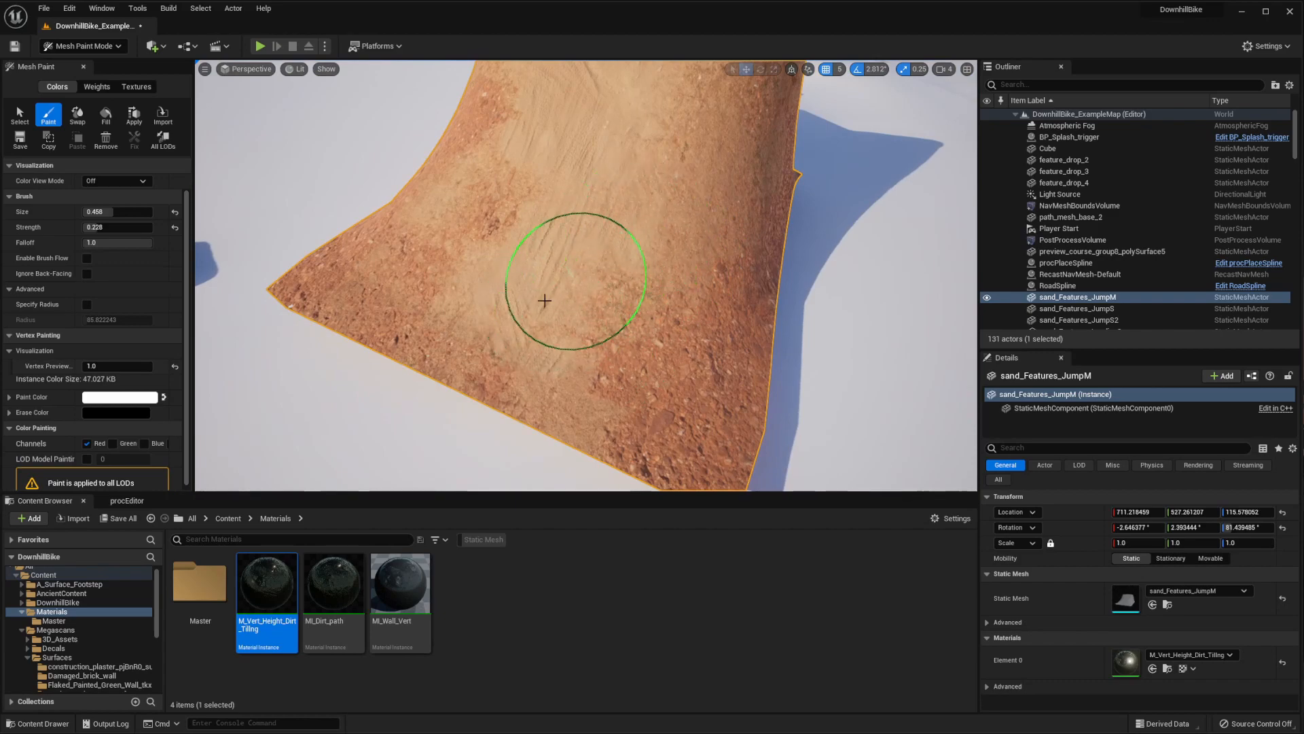
# Refine the paint down the ramp's center and lower slope, blending the smooth sand into the rocky dirt on both sides
pyautogui.moveTo(583, 265)
pyautogui.mouseDown(button='right')
pyautogui.moveTo(611, 379)
pyautogui.moveTo(655, 344)
pyautogui.moveTo(627, 301)
pyautogui.moveTo(792, 337)
pyautogui.moveTo(378, 276)
pyautogui.moveTo(617, 314)
pyautogui.moveTo(588, 239)
pyautogui.moveTo(699, 233)
pyautogui.moveTo(719, 197)
pyautogui.moveTo(702, 227)
pyautogui.moveTo(620, 252)
pyautogui.moveTo(707, 247)
pyautogui.moveTo(626, 251)
pyautogui.mouseUp(button='right')
pyautogui.moveTo(541, 243)
pyautogui.mouseDown(button='right')
pyautogui.moveTo(567, 347)
pyautogui.moveTo(683, 394)
pyautogui.moveTo(683, 373)
pyautogui.moveTo(603, 312)
pyautogui.moveTo(428, 233)
pyautogui.moveTo(598, 405)
pyautogui.mouseUp(button='right')
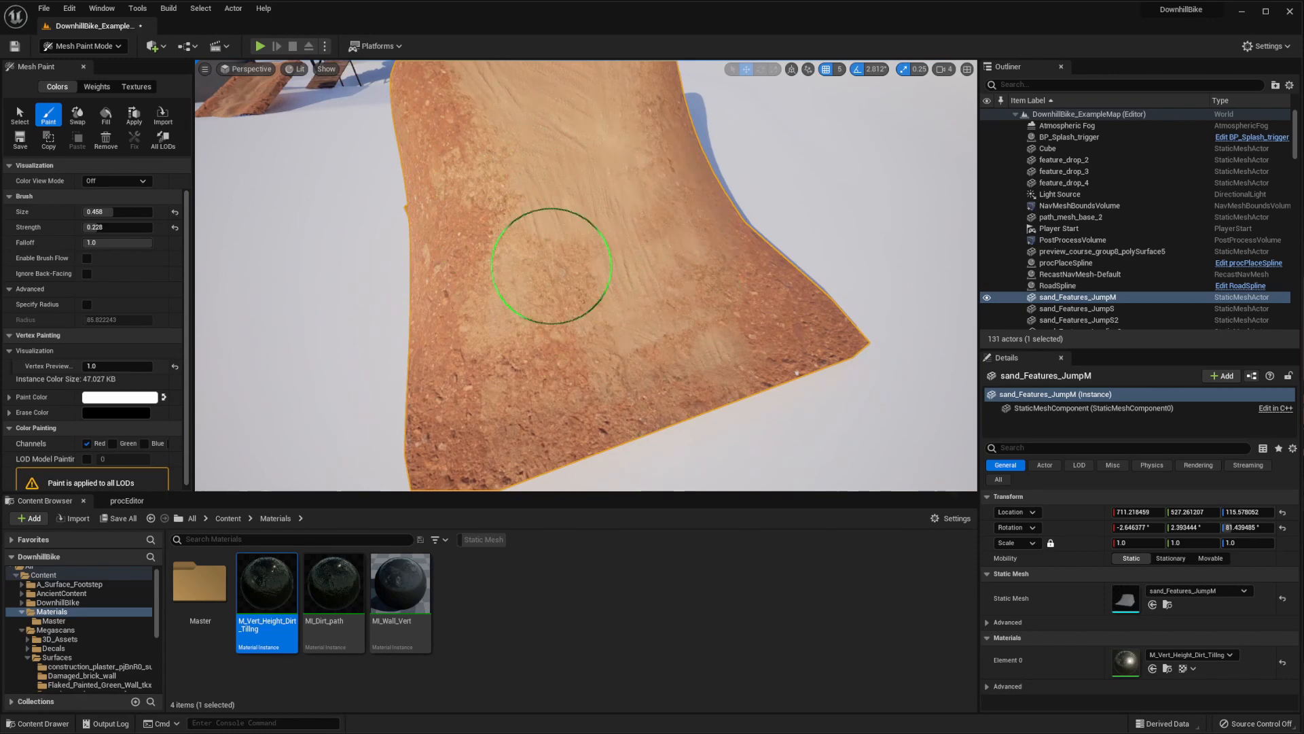
pyautogui.moveTo(552, 266)
pyautogui.mouseDown(button='right')
pyautogui.moveTo(481, 431)
pyautogui.moveTo(489, 294)
pyautogui.moveTo(539, 294)
pyautogui.moveTo(647, 250)
pyautogui.moveTo(574, 268)
pyautogui.moveTo(509, 320)
pyautogui.moveTo(443, 329)
pyautogui.moveTo(629, 373)
pyautogui.mouseUp(button='right')
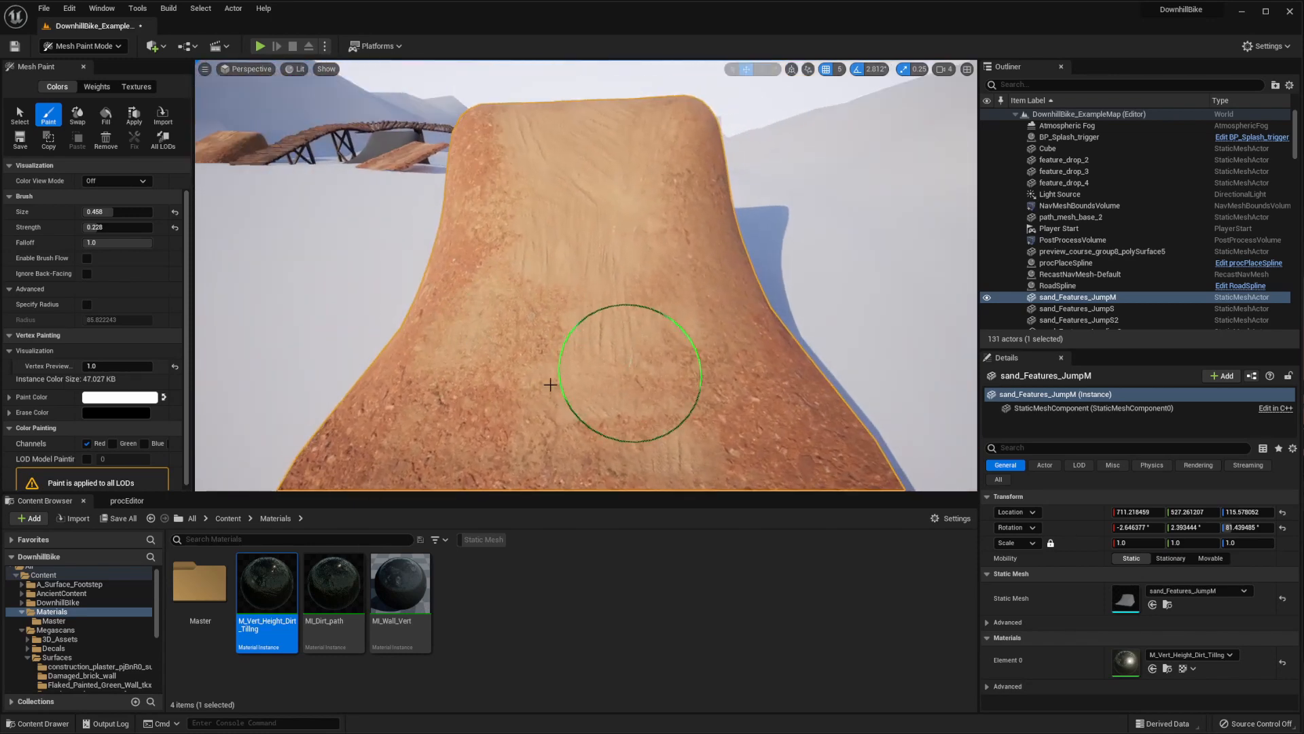
pyautogui.moveTo(559, 220)
pyautogui.mouseDown(button='right')
pyautogui.moveTo(605, 122)
pyautogui.moveTo(655, 300)
pyautogui.moveTo(714, 361)
pyautogui.moveTo(654, 384)
pyautogui.moveTo(763, 350)
pyautogui.mouseUp(button='right')
pyautogui.moveTo(657, 361)
pyautogui.mouseDown(button='right')
pyautogui.moveTo(655, 257)
pyautogui.moveTo(668, 342)
pyautogui.mouseUp(button='right')
pyautogui.moveTo(673, 288)
pyautogui.mouseDown(button='right')
pyautogui.moveTo(649, 236)
pyautogui.moveTo(616, 344)
pyautogui.mouseUp(button='right')
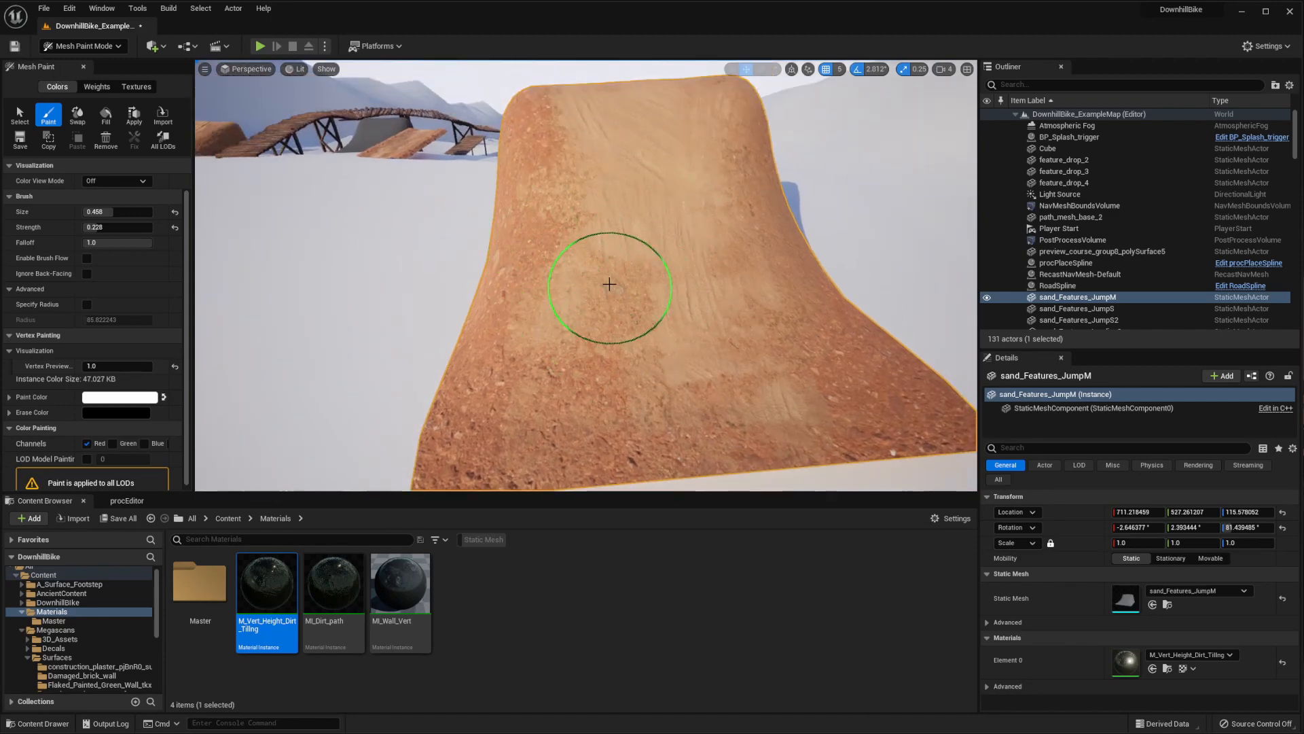
pyautogui.click(20, 114)
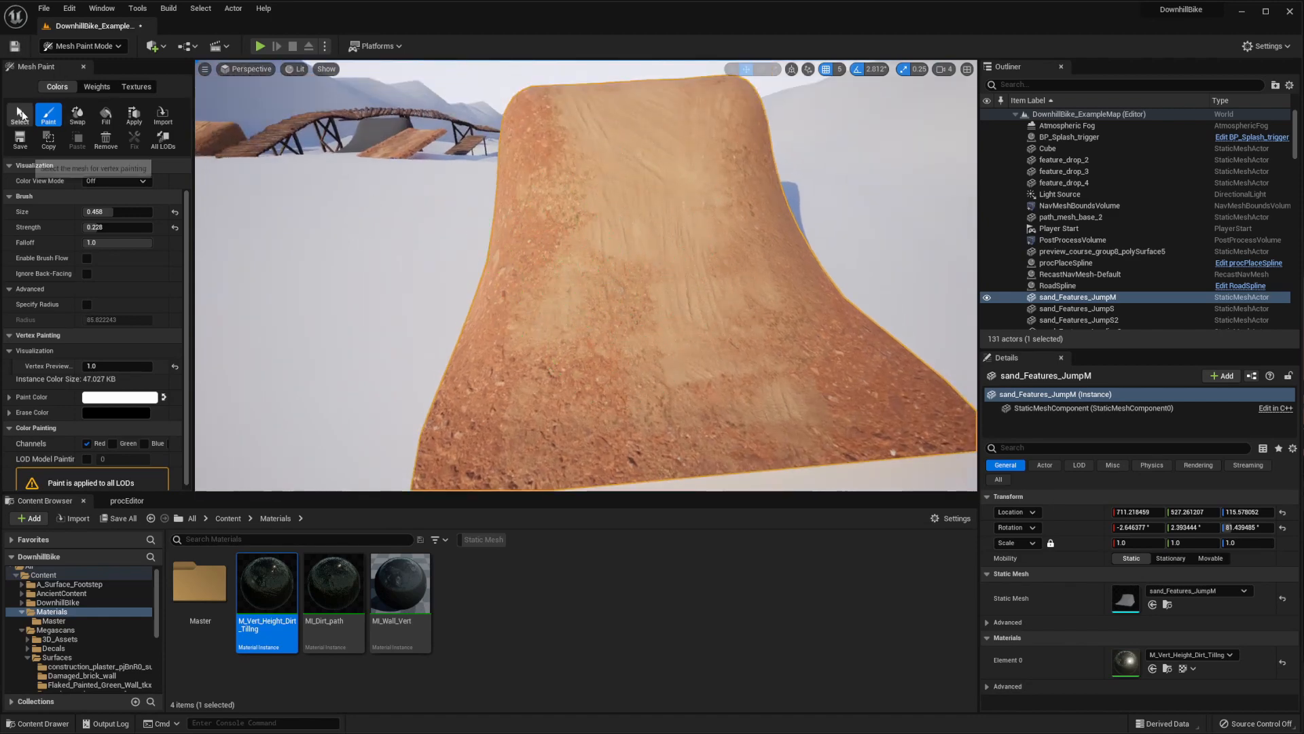
pyautogui.click(92, 46)
pyautogui.click(61, 117)
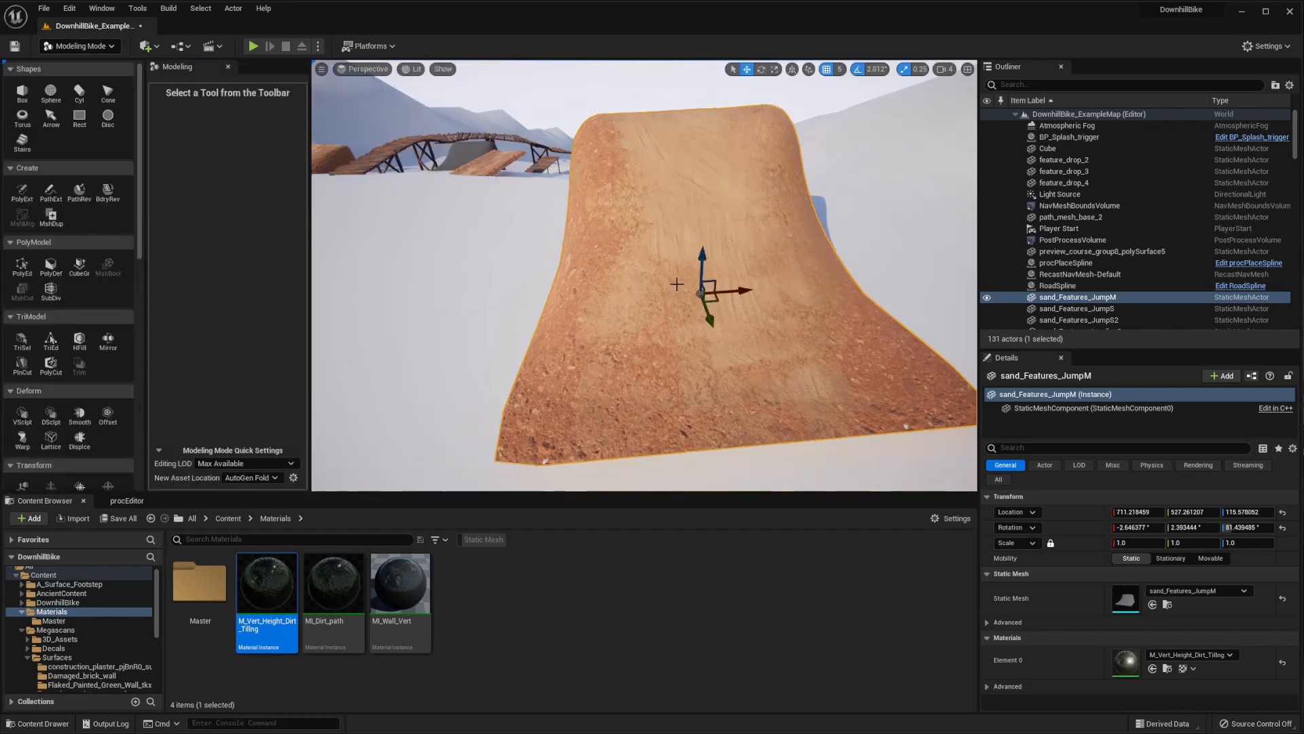
pyautogui.hotkey('shift', '4')
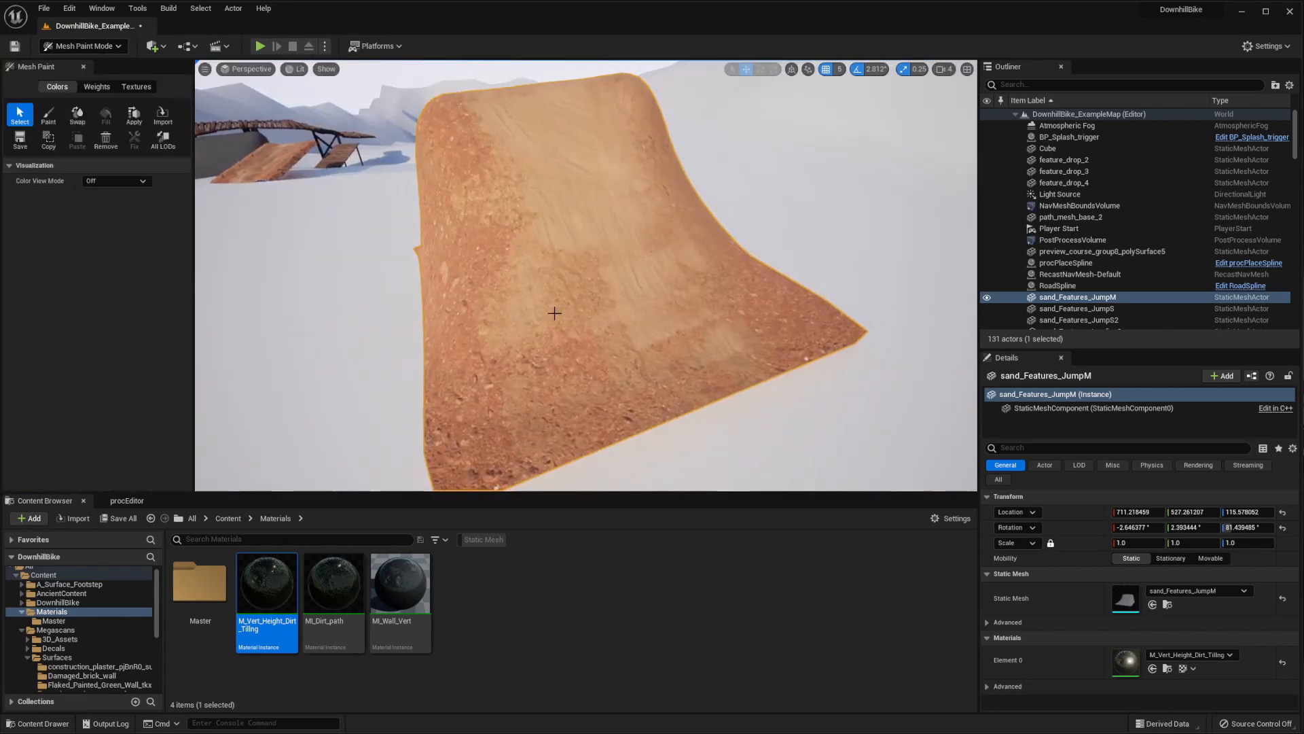
# Review the painted jump, and open the Terrain/Dirt folder to check the asset details of the sand_Features_JumpM static mesh
pyautogui.keyDown('alt'); pyautogui.moveTo(489, 241); pyautogui.dragTo(604, 227); pyautogui.keyUp('alt')
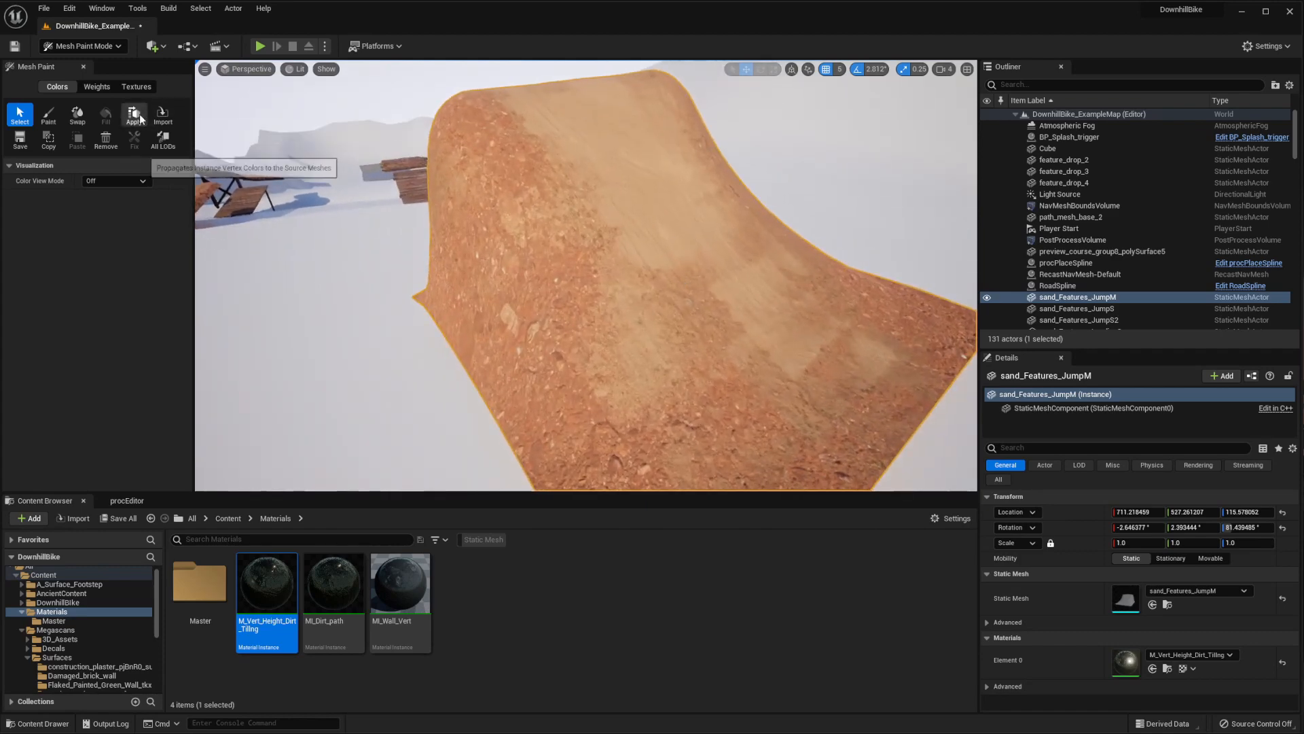
pyautogui.moveTo(543, 293); pyautogui.dragTo(435, 286, button='right')
pyautogui.moveTo(707, 225); pyautogui.dragTo(707, 219, button='right')
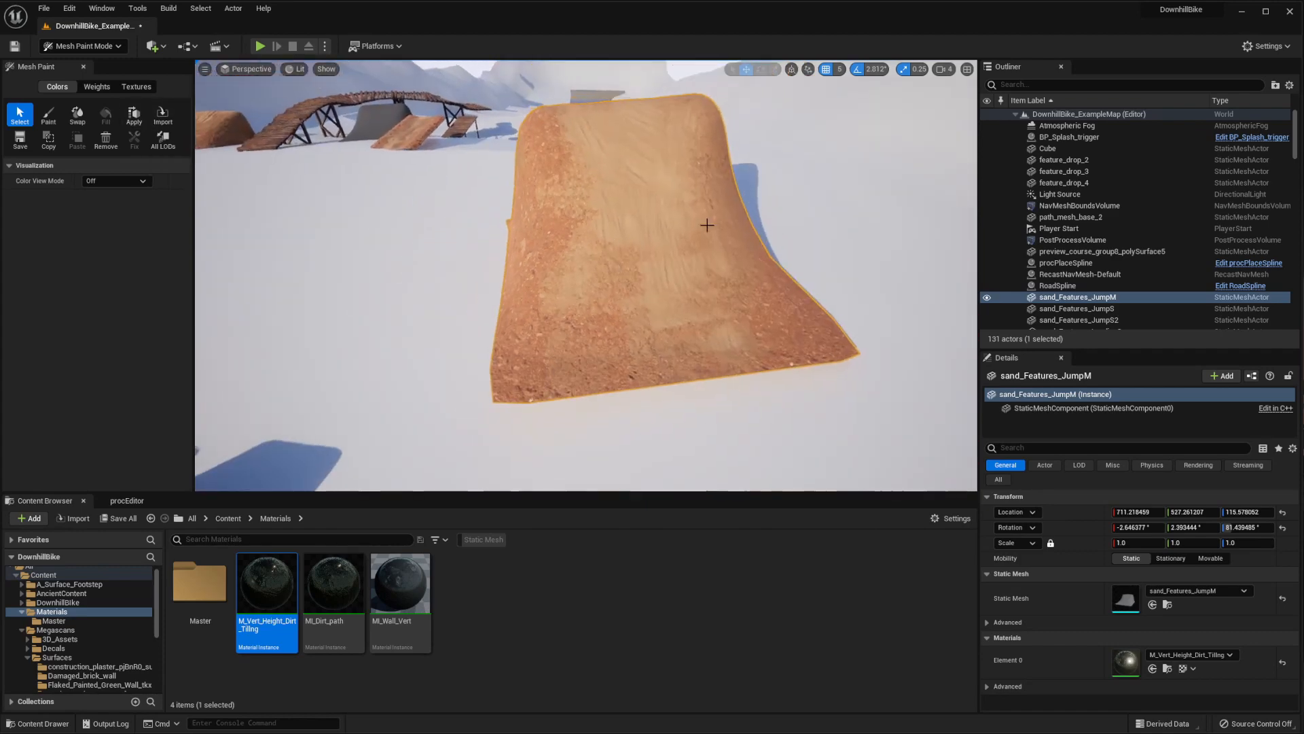
pyautogui.moveTo(611, 249); pyautogui.dragTo(529, 252, button='right')
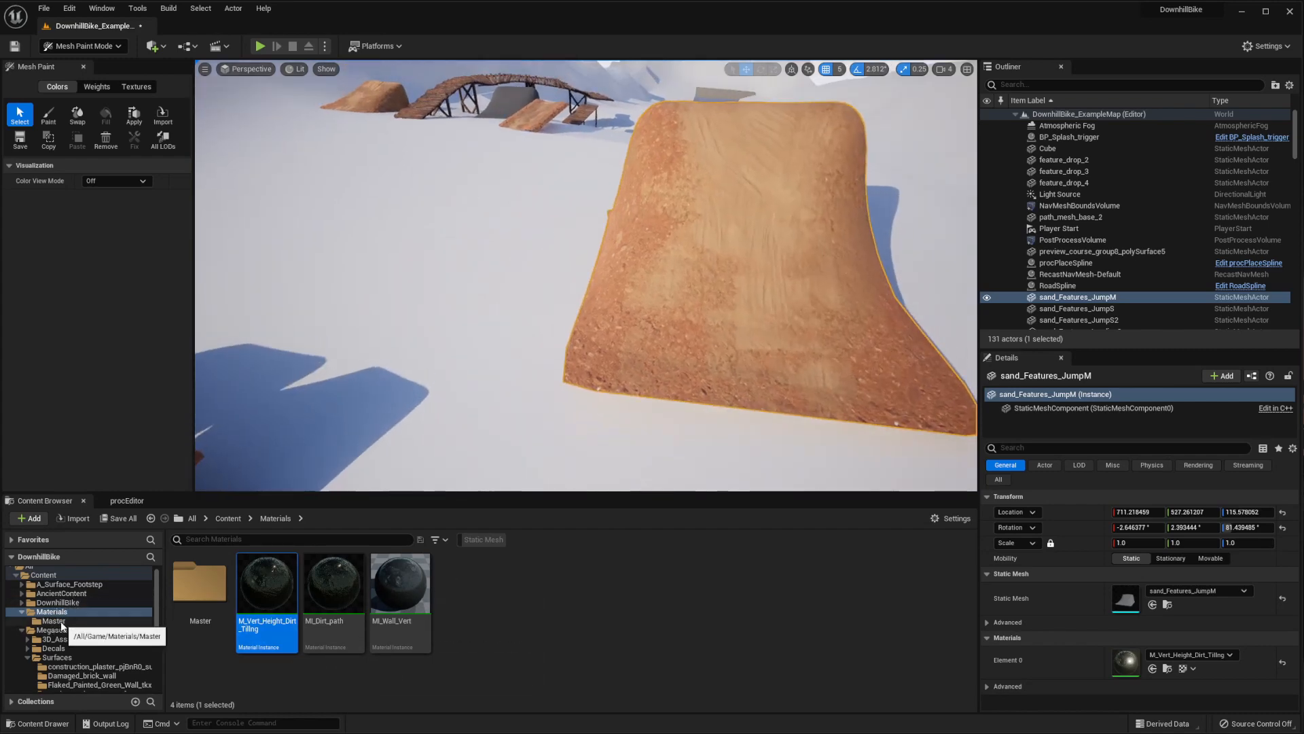
pyautogui.scroll(-10, 61, 622)
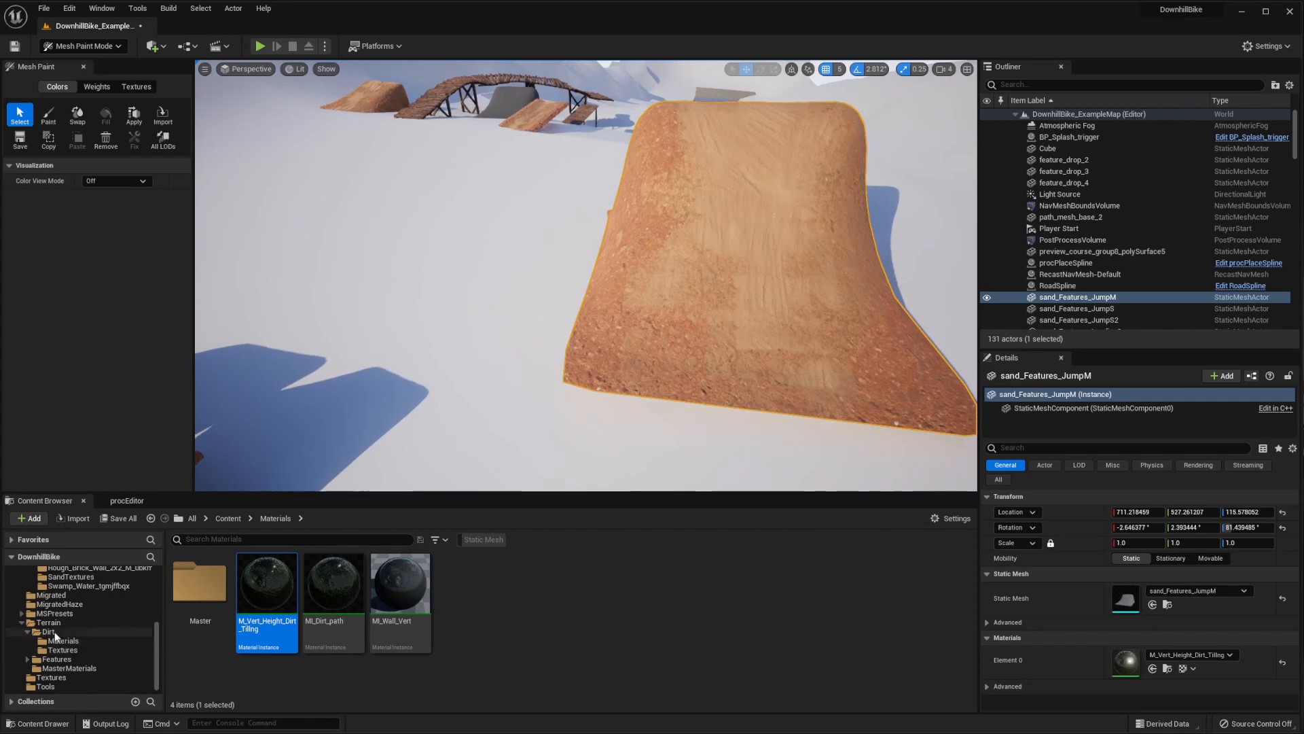
pyautogui.click(54, 632)
pyautogui.moveTo(575, 590)
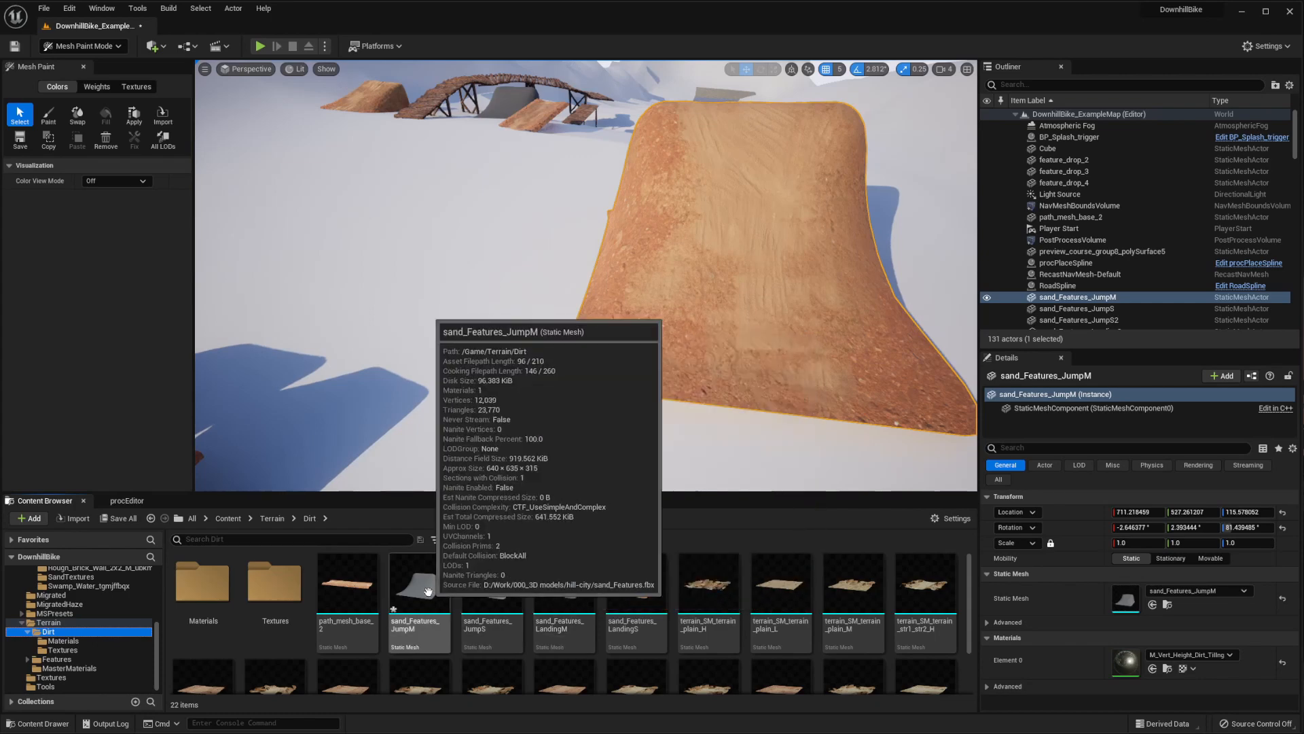
# Place a second sand_Features_JumpM mesh beside the painted jump, raise it to Z 105 and rotate it about 92.8° around Z
pyautogui.moveTo(419, 583); pyautogui.dragTo(476, 271)
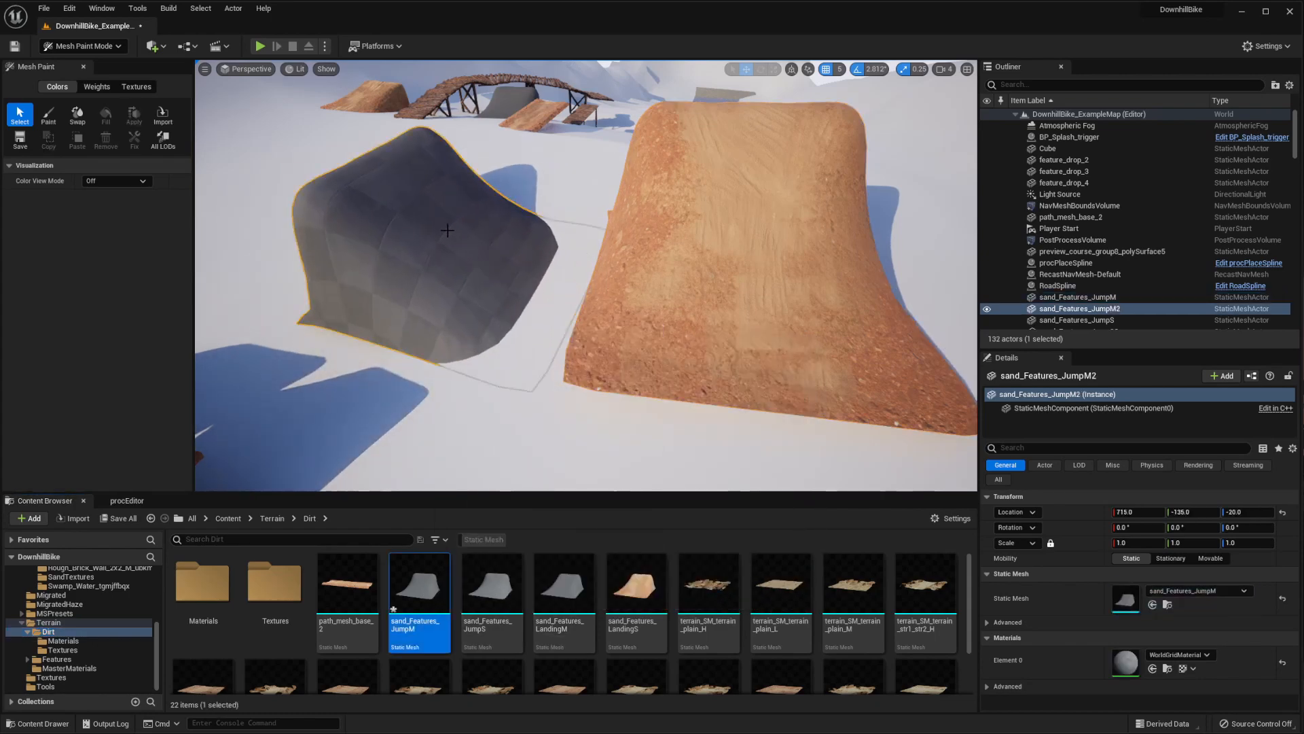
pyautogui.click(109, 46)
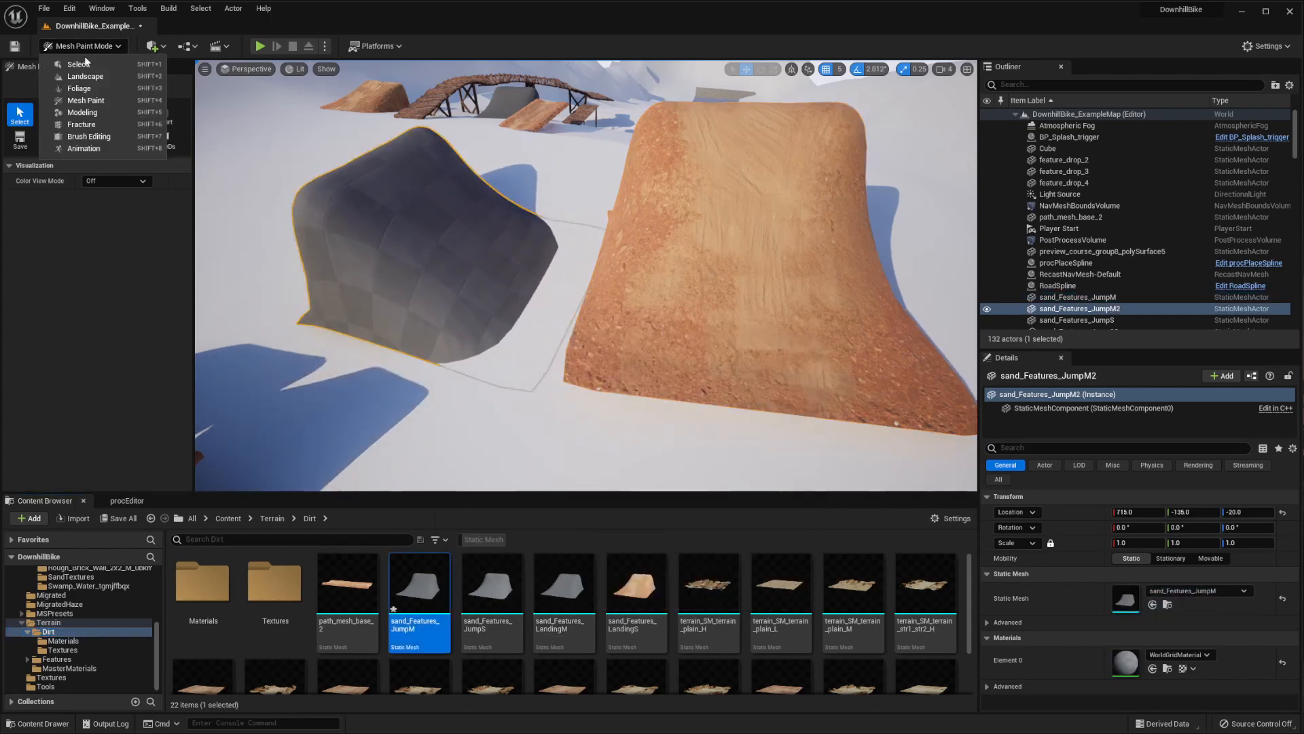
pyautogui.click(68, 66)
pyautogui.moveTo(350, 235)
pyautogui.mouseDown()
pyautogui.moveTo(332, 184)
pyautogui.moveTo(422, 203)
pyautogui.moveTo(431, 248)
pyautogui.mouseUp()
pyautogui.press('e')
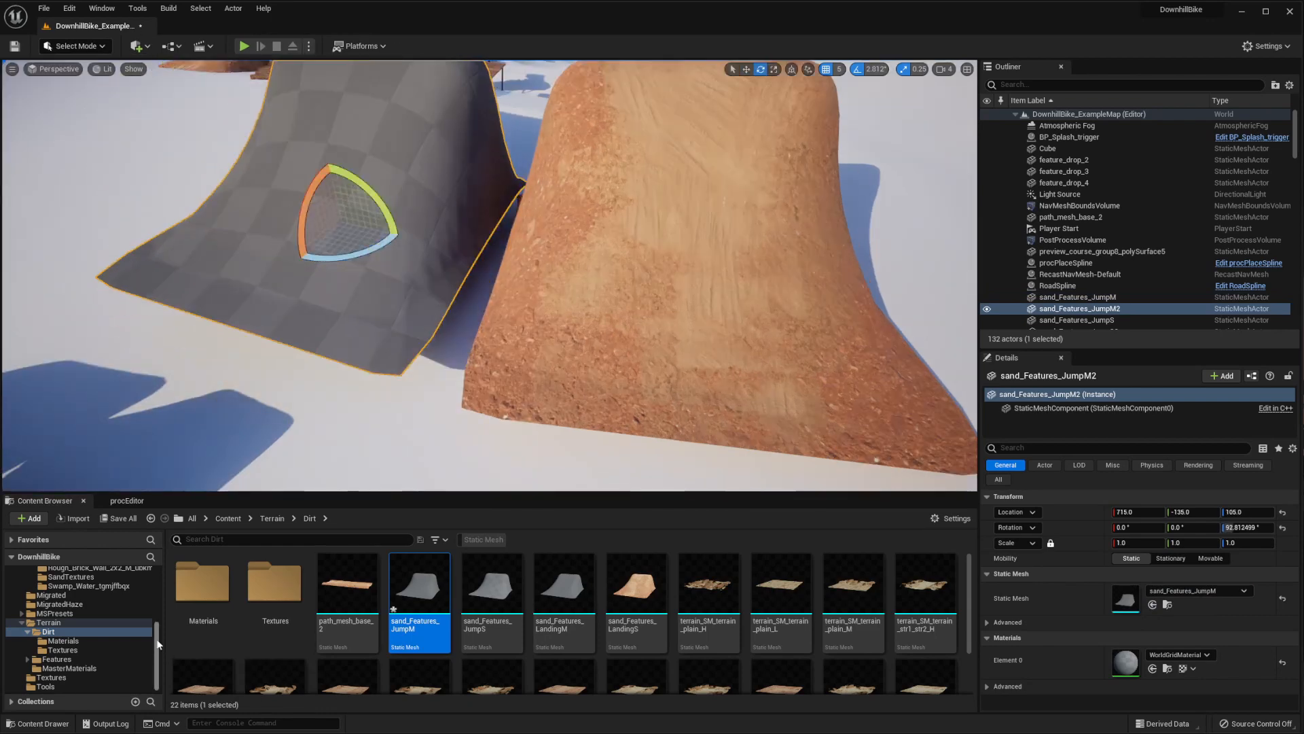
# Assign the M_Vert_Height_Dirt_Tiling material from the Materials folder to the new jump copy
pyautogui.scroll(4, 55, 606)
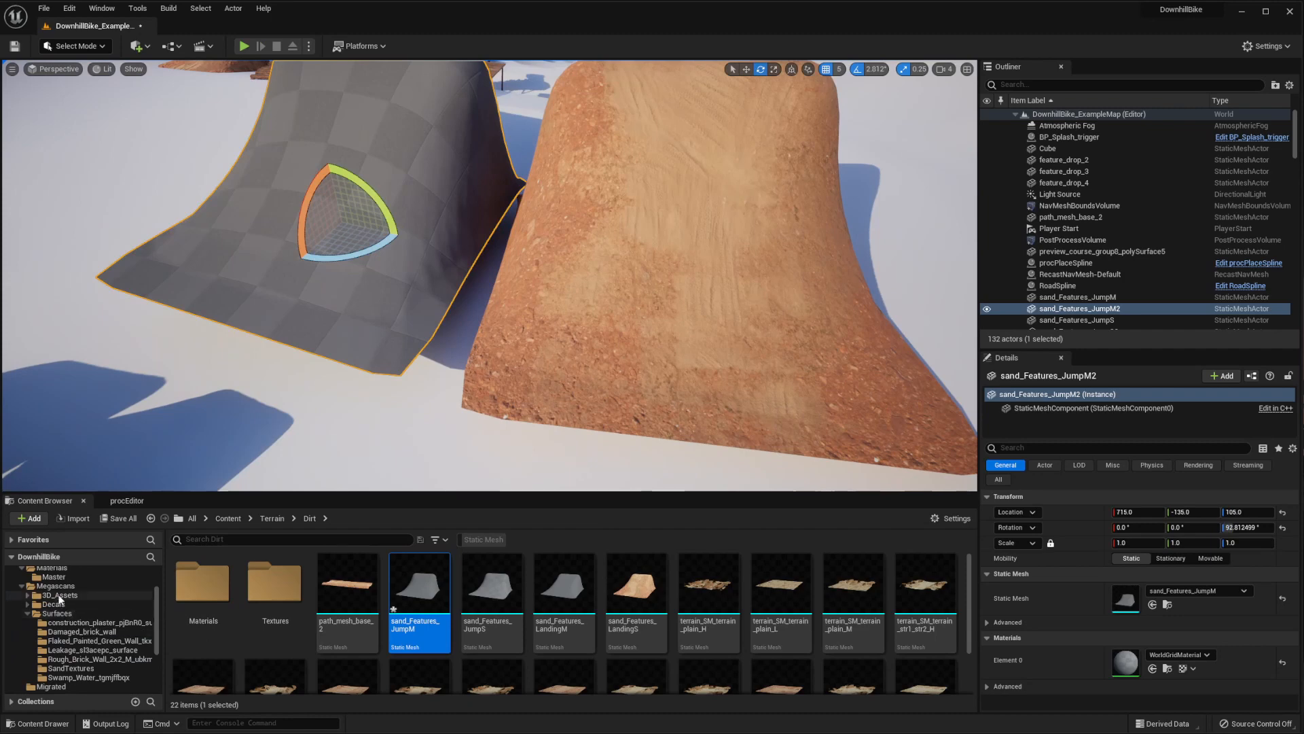
pyautogui.click(58, 569)
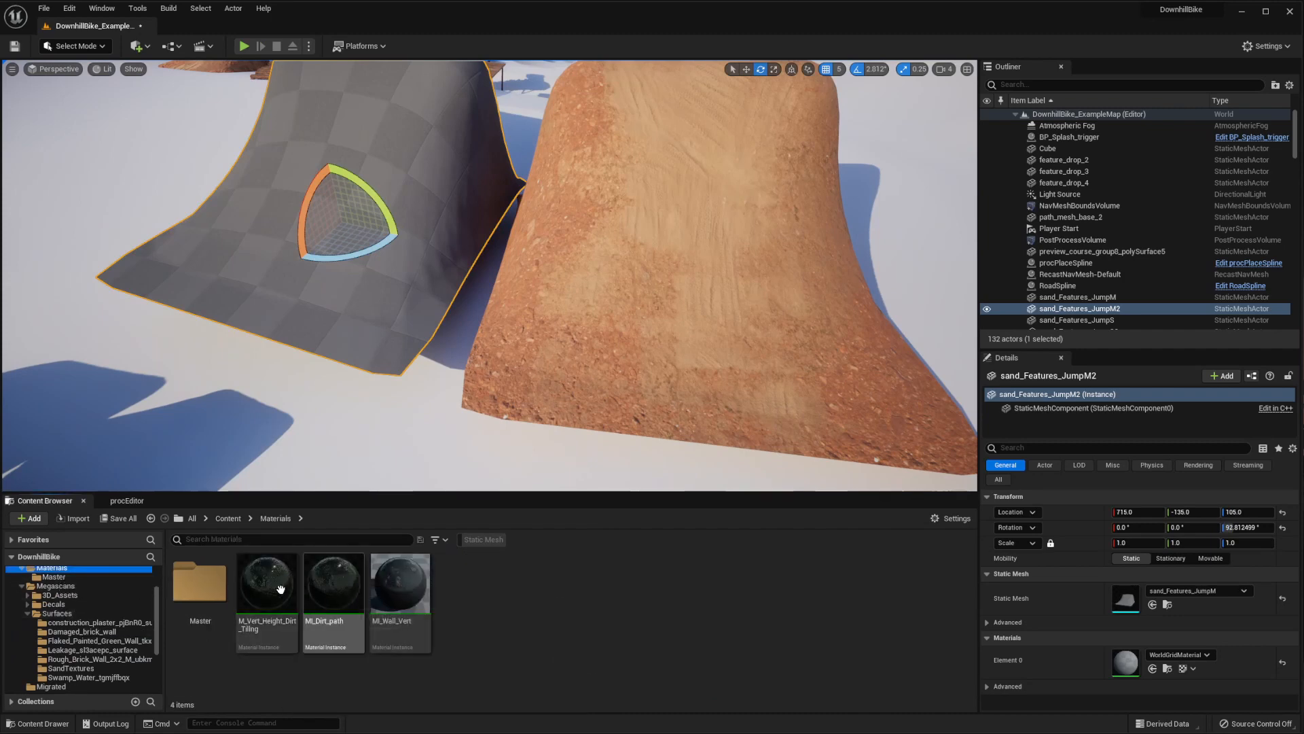
pyautogui.moveTo(281, 590); pyautogui.dragTo(307, 278)
pyautogui.moveTo(307, 278); pyautogui.dragTo(319, 238, button='right')
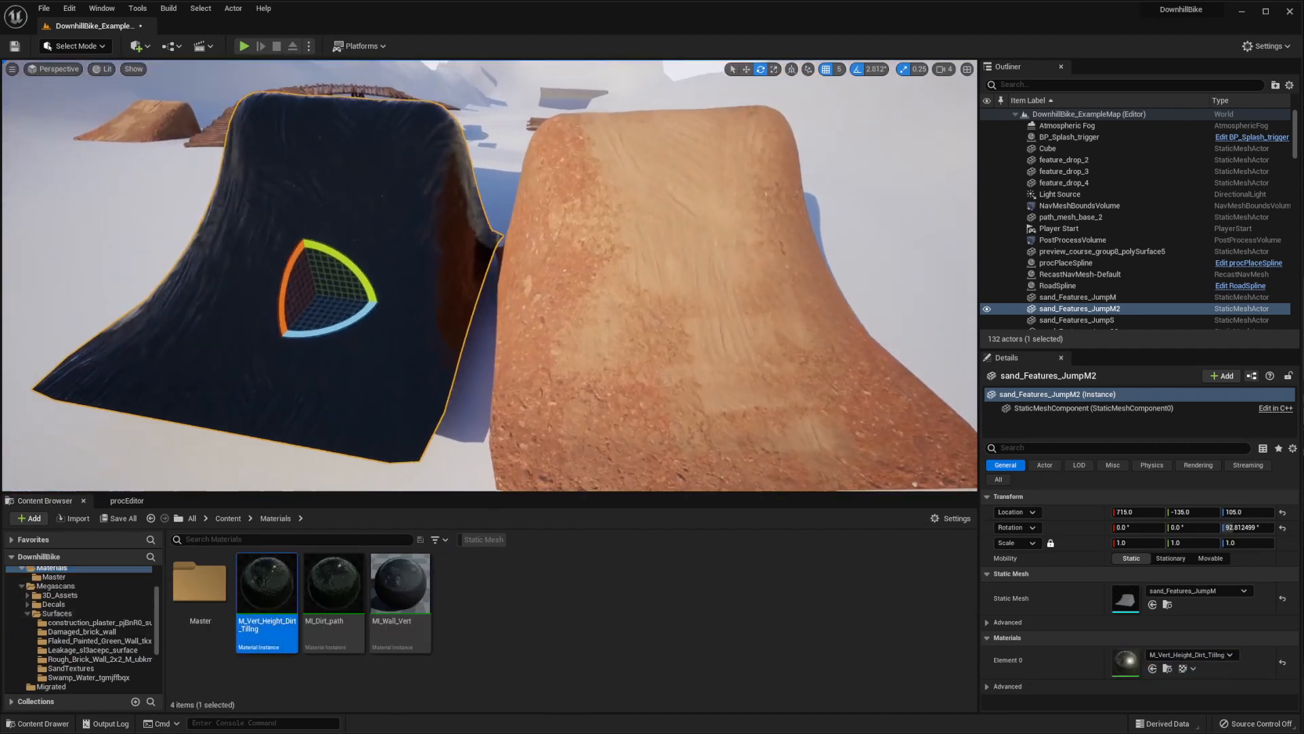
pyautogui.moveTo(561, 270); pyautogui.dragTo(548, 269, button='right')
pyautogui.moveTo(666, 304)
pyautogui.mouseDown(button='right')
pyautogui.moveTo(656, 299)
pyautogui.moveTo(666, 304)
pyautogui.mouseUp(button='right')
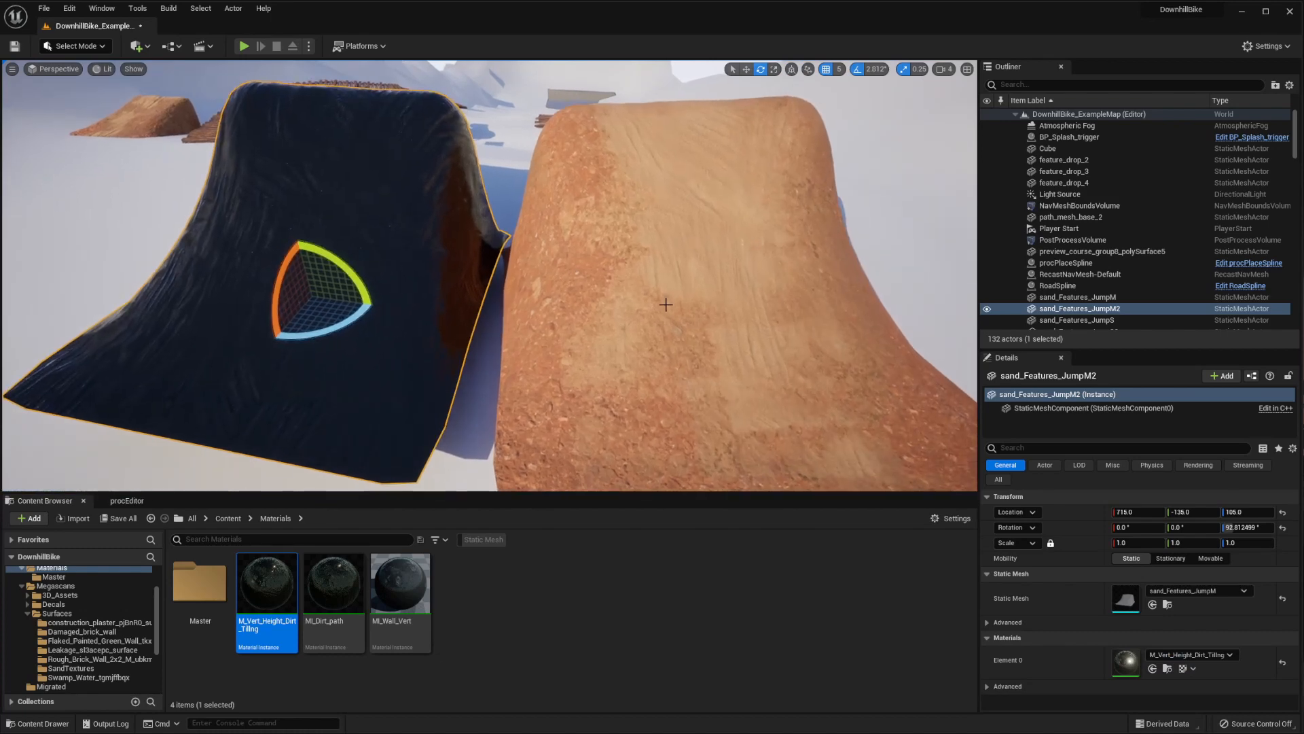
# Propagate the painted jump's instance vertex colors to its source mesh in Mesh Paint mode
pyautogui.click(666, 304)
pyautogui.click(64, 42)
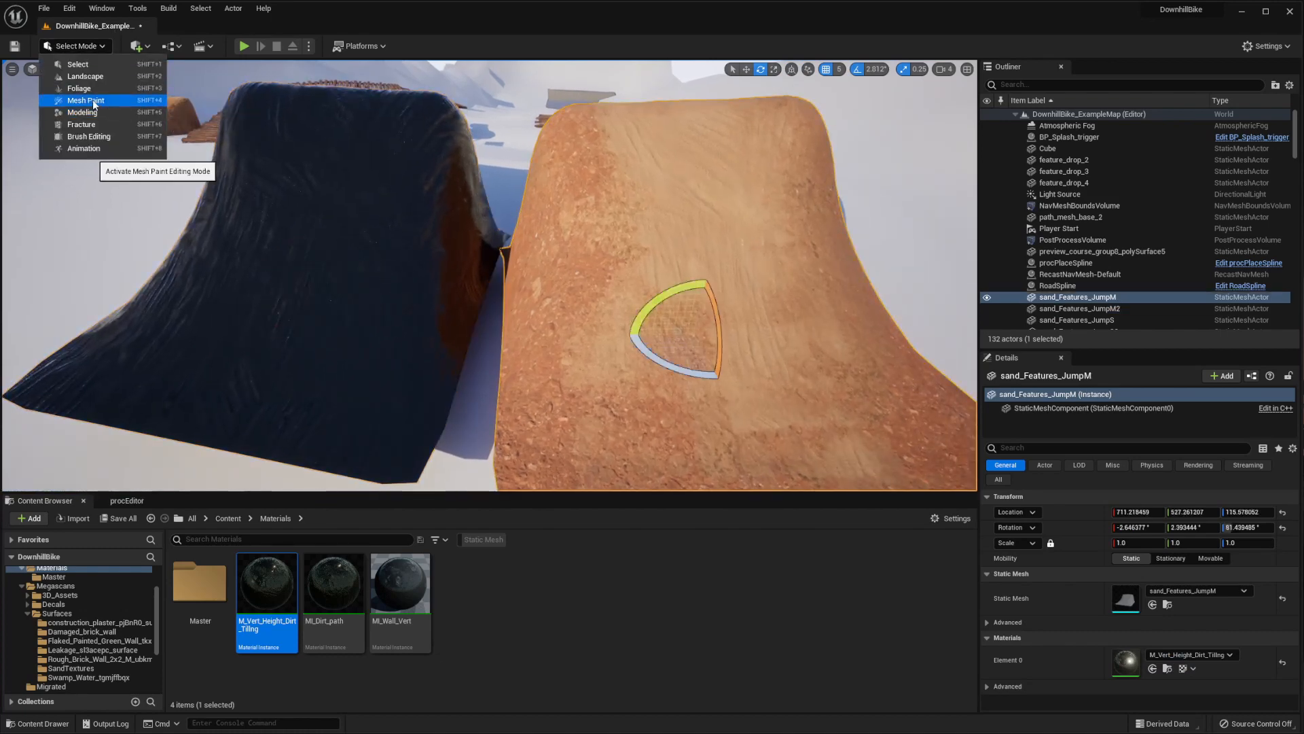
pyautogui.click(92, 99)
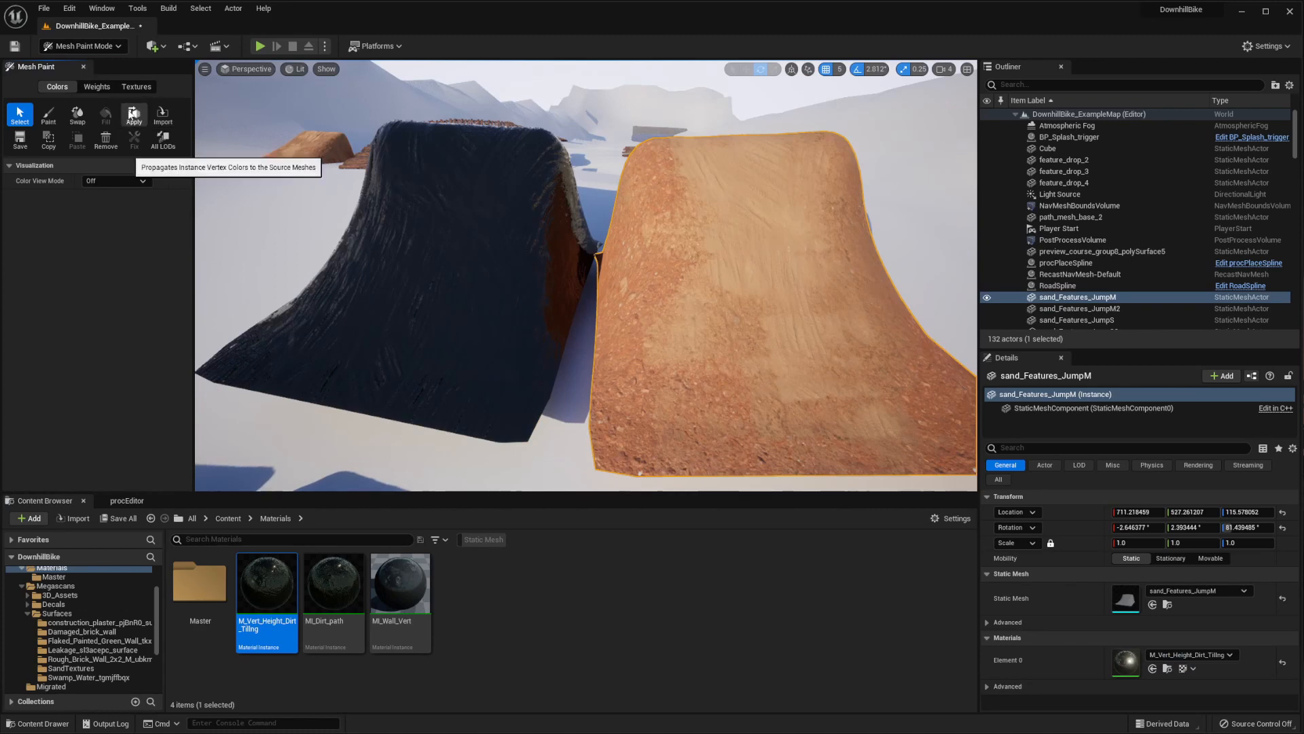
pyautogui.click(134, 114)
pyautogui.click(800, 437)
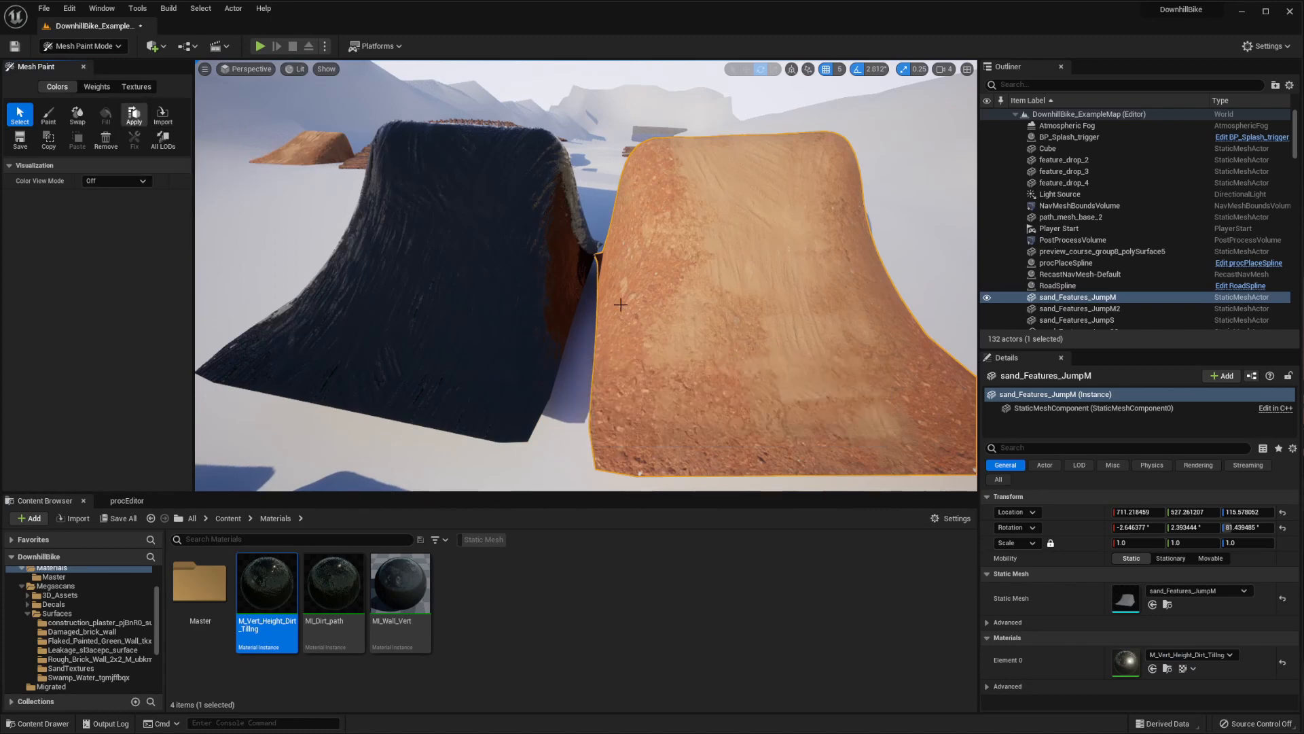
pyautogui.moveTo(620, 303)
pyautogui.mouseDown(button='right')
pyautogui.moveTo(646, 377)
pyautogui.moveTo(638, 306)
pyautogui.mouseUp(button='right')
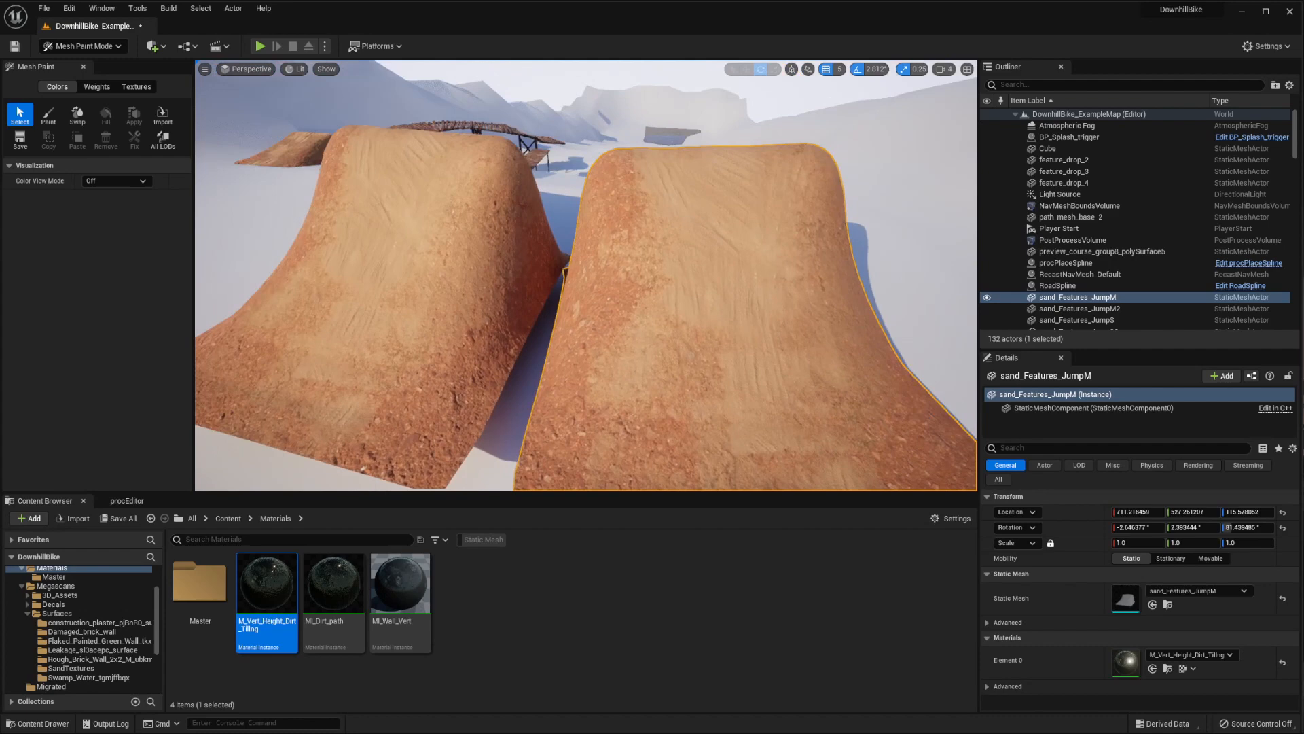
# Compare the jump copy with the painted original, delete the copy, and reselect the original jump
pyautogui.click(442, 292)
pyautogui.moveTo(463, 288); pyautogui.dragTo(482, 292, button='right')
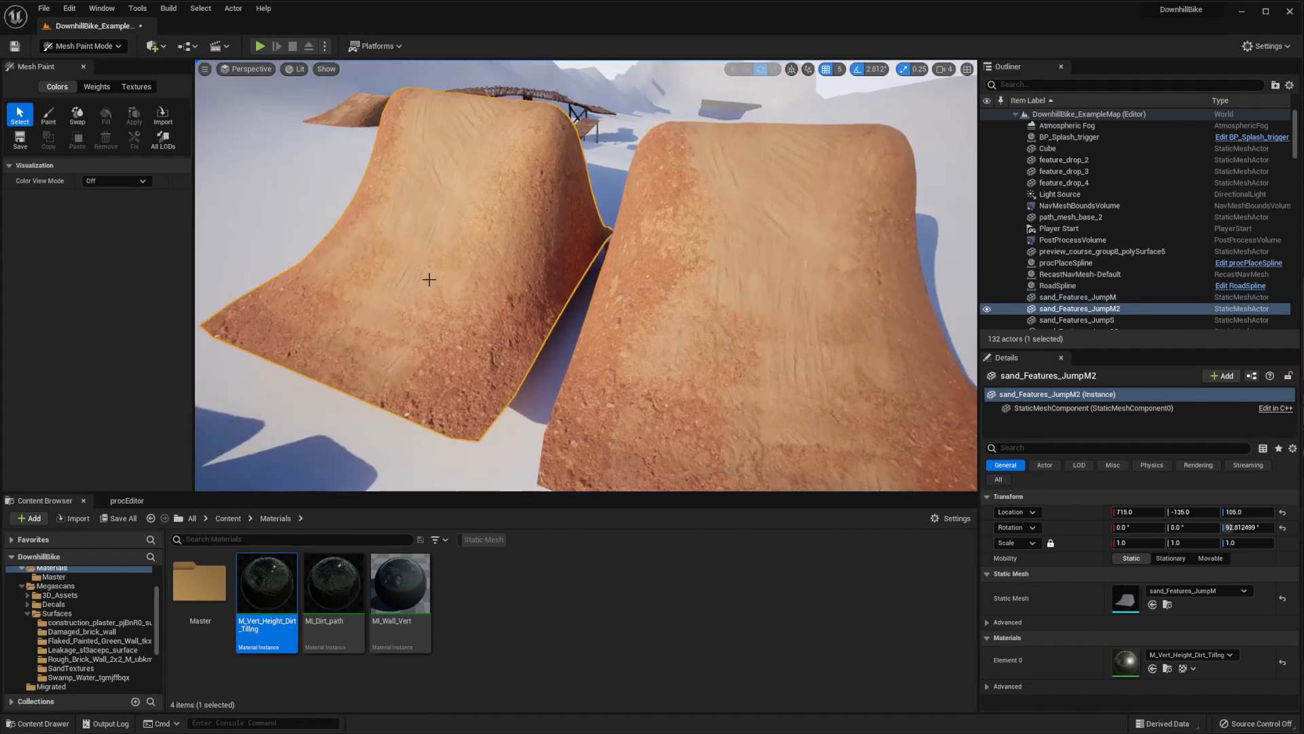
pyautogui.click(664, 280)
pyautogui.moveTo(664, 280); pyautogui.dragTo(693, 274, button='right')
pyautogui.click(472, 306)
pyautogui.moveTo(471, 305); pyautogui.dragTo(446, 303, button='right')
pyautogui.press('Delete')
pyautogui.click(620, 297)
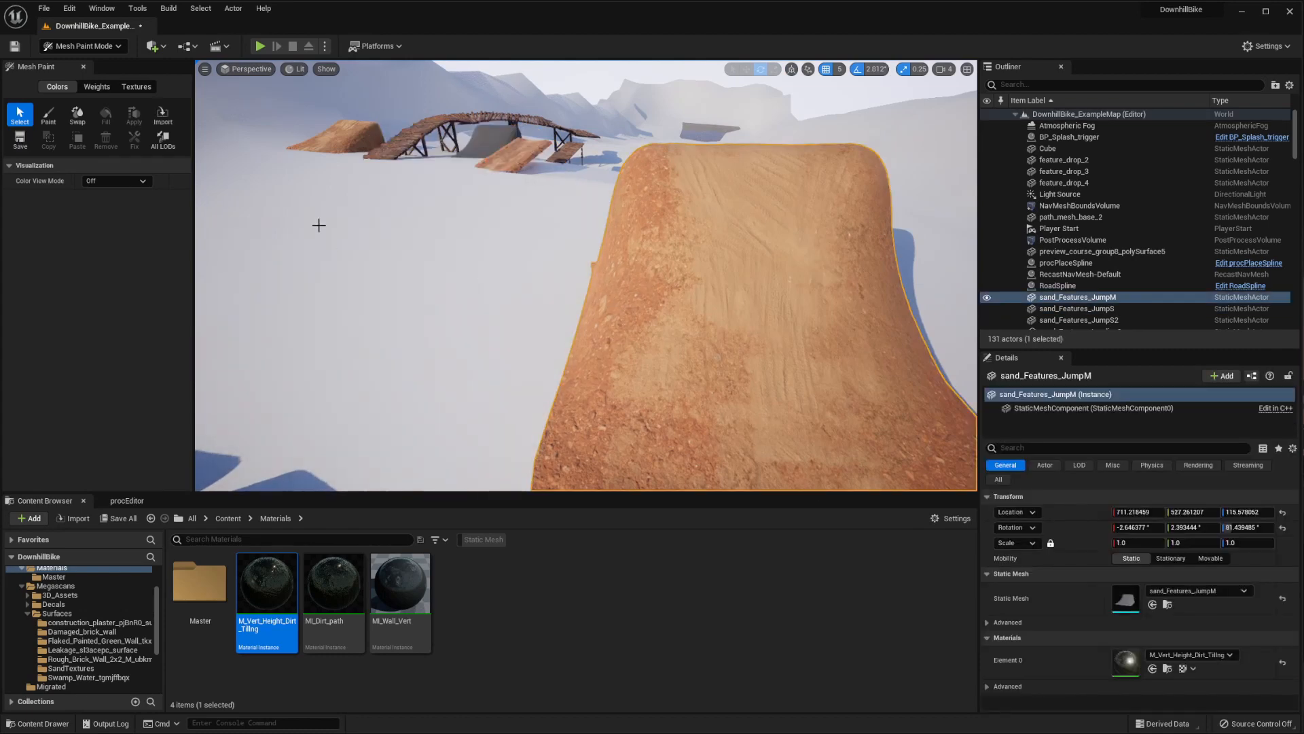
# Start Bake Textures on the painted jump in Modeling mode and inspect its Vertex Color preview
pyautogui.click(70, 44)
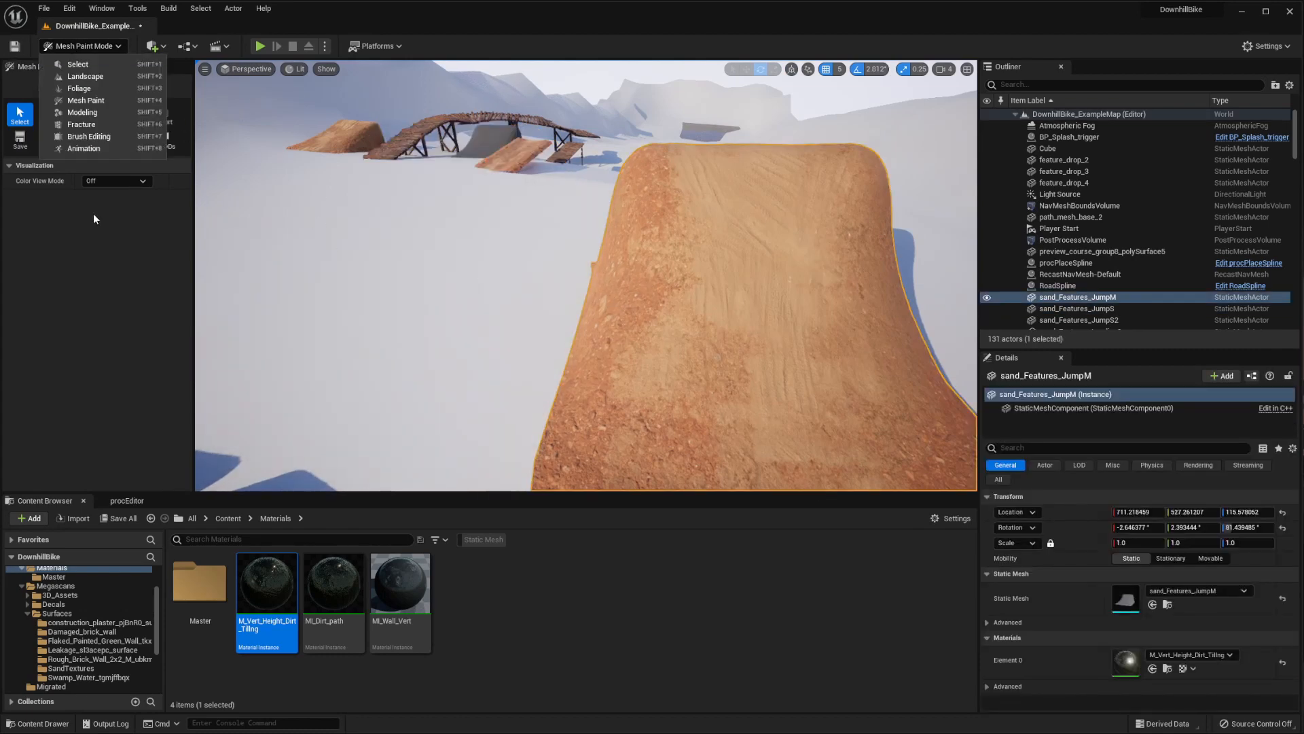
pyautogui.click(84, 126)
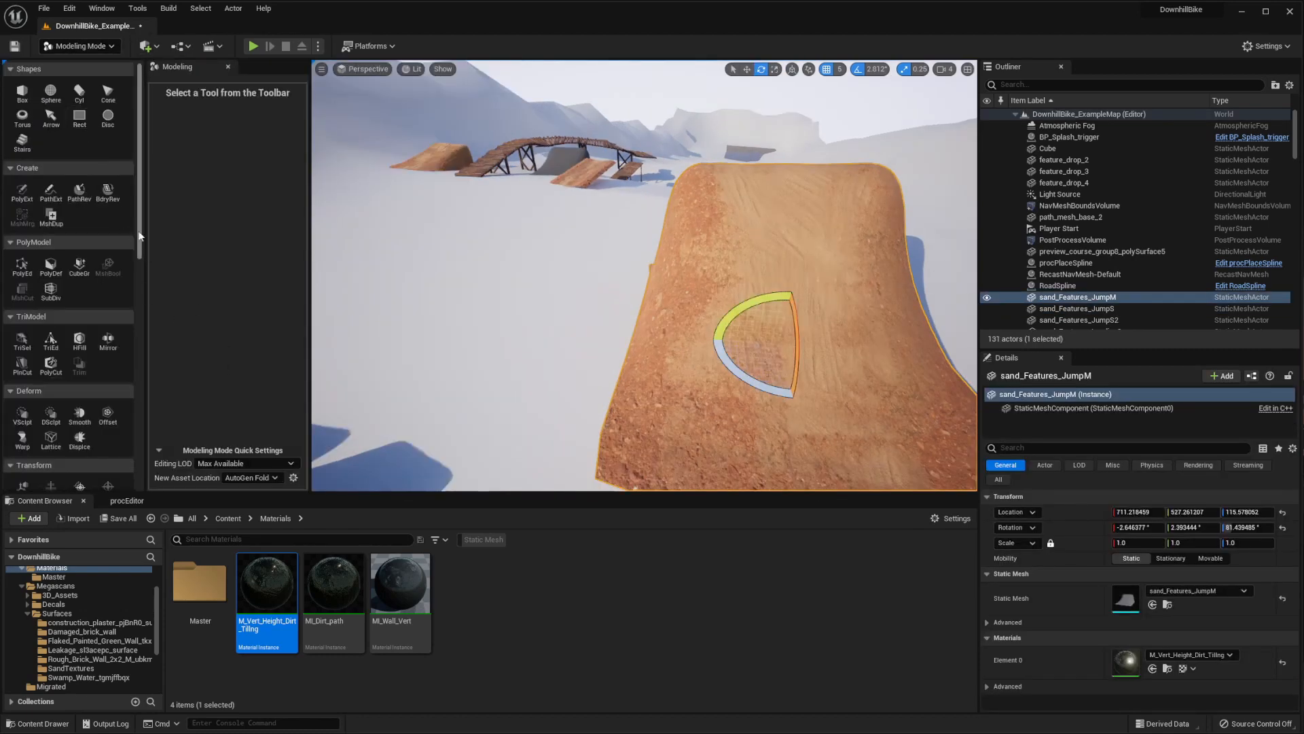
pyautogui.moveTo(141, 236); pyautogui.dragTo(140, 449)
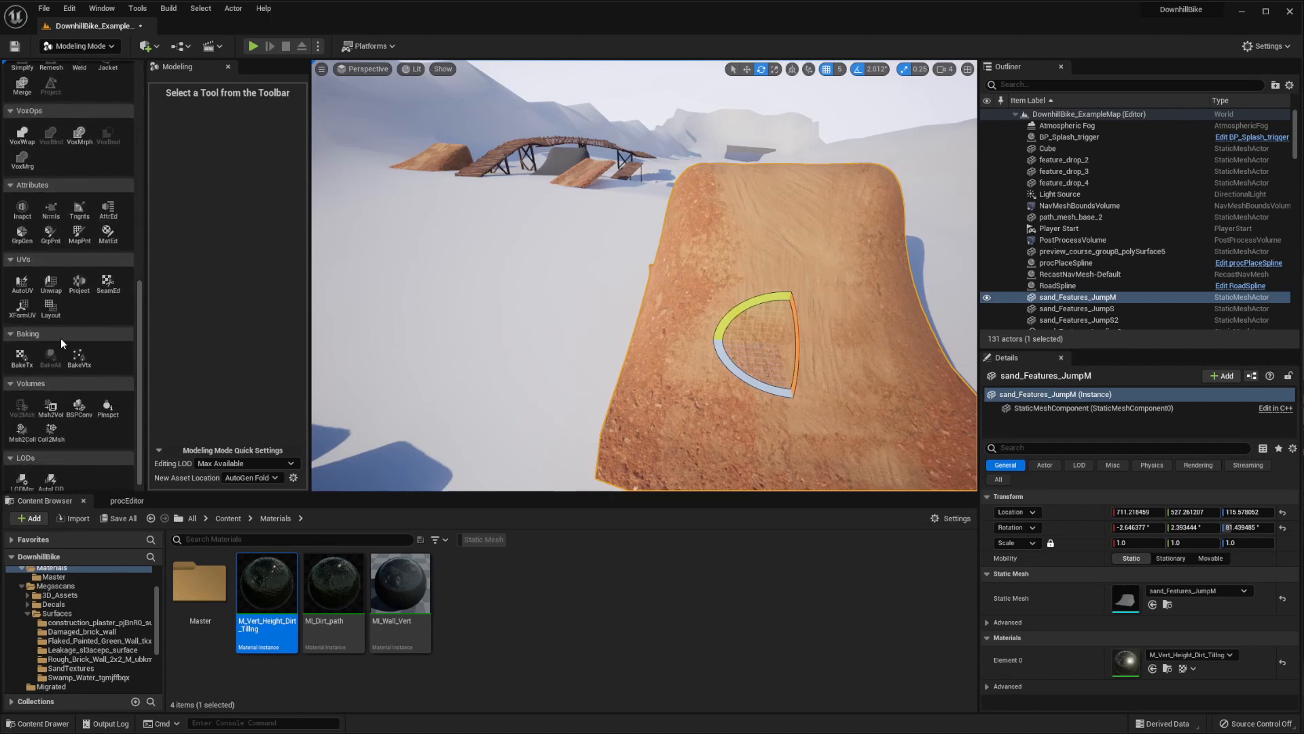
pyautogui.click(19, 357)
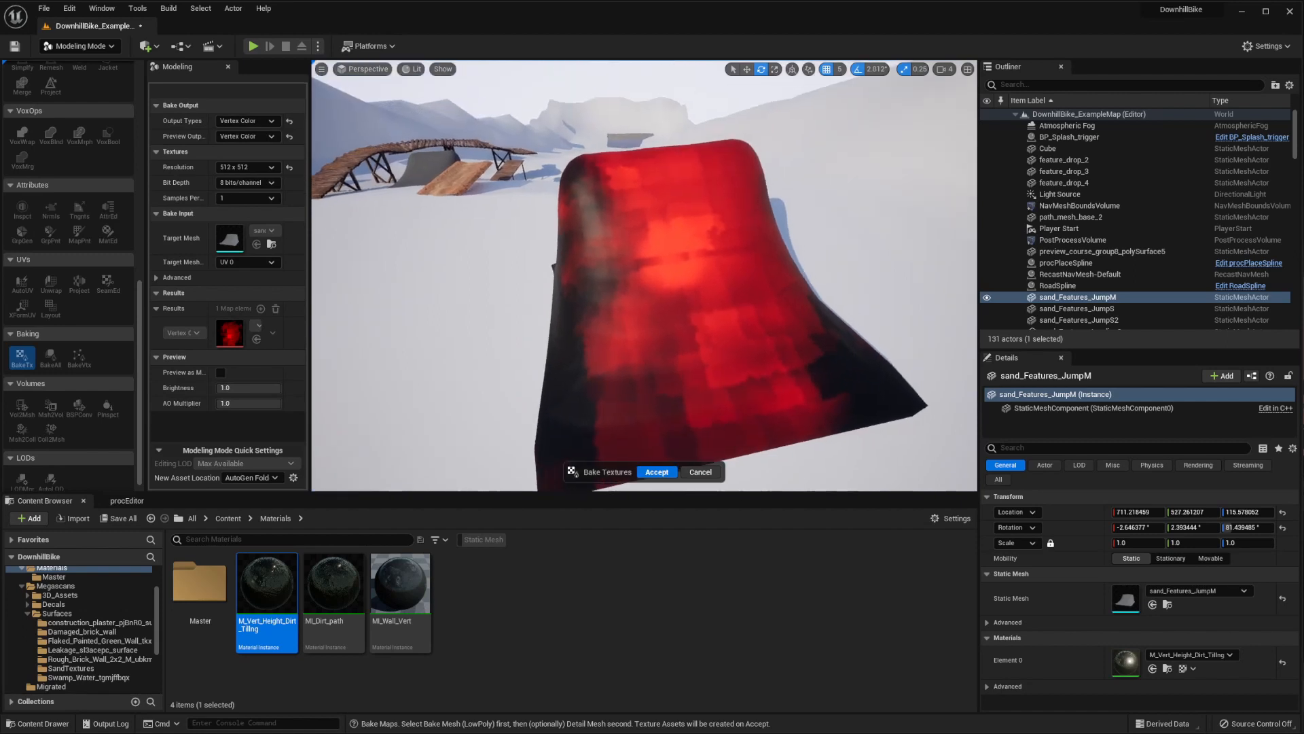
pyautogui.moveTo(644, 275); pyautogui.dragTo(601, 262, button='right')
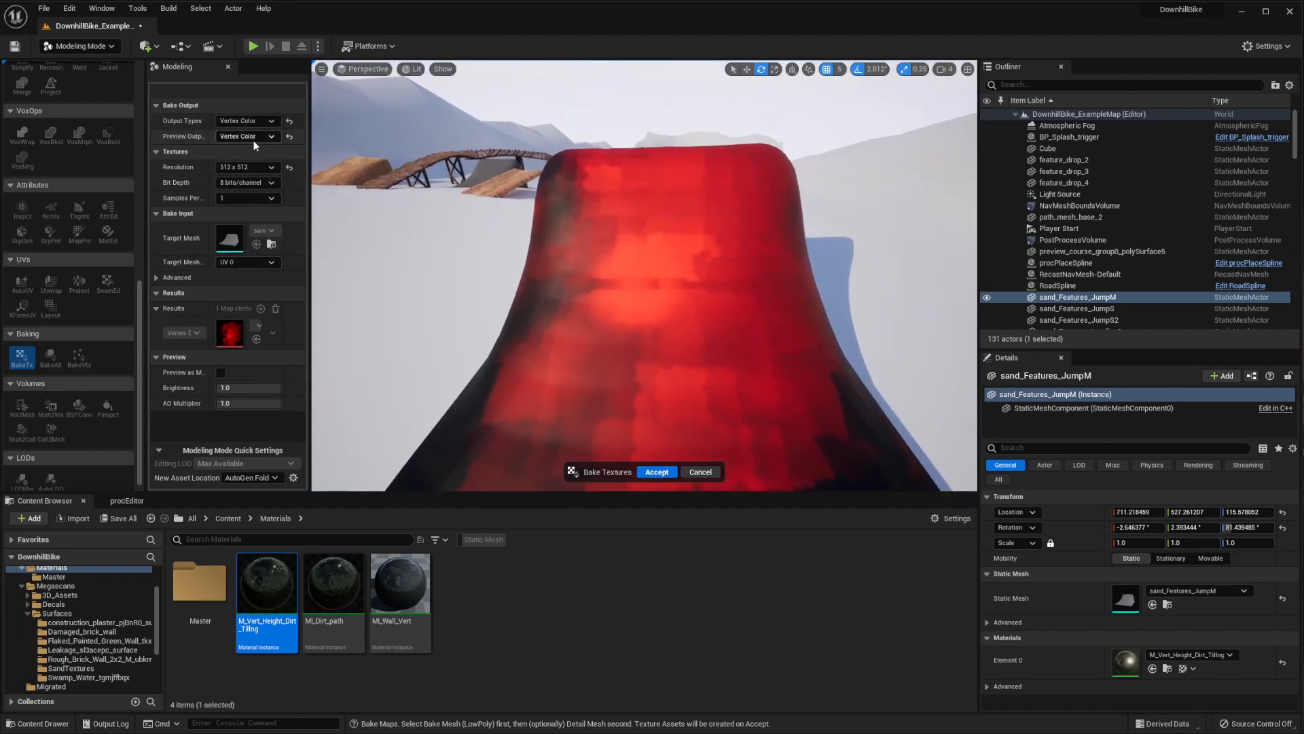
# Bake the jump's vertex colors to a texture, keeping the resolution at 512 x 512
pyautogui.click(241, 168)
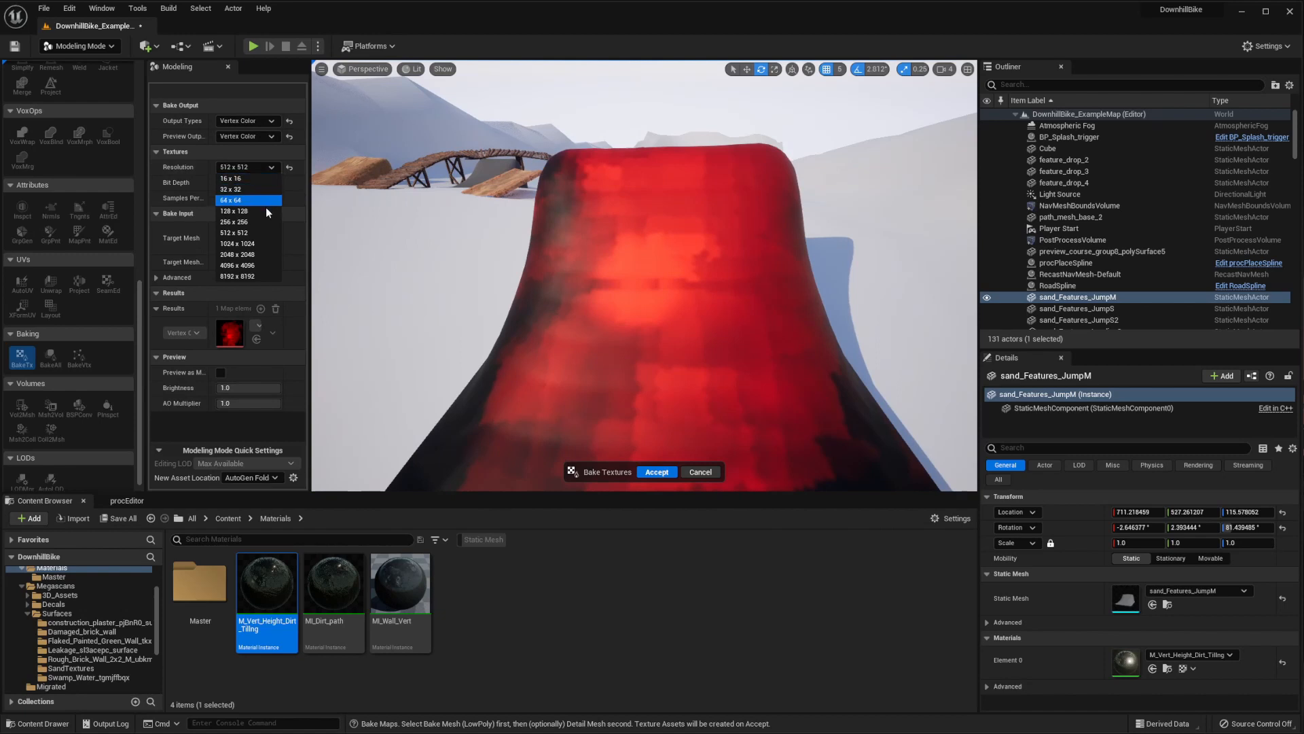
pyautogui.click(233, 168)
pyautogui.moveTo(697, 292)
pyautogui.mouseDown(button='right')
pyautogui.moveTo(693, 360)
pyautogui.moveTo(694, 237)
pyautogui.moveTo(697, 292)
pyautogui.mouseUp(button='right')
pyautogui.moveTo(611, 354); pyautogui.dragTo(730, 340, button='right')
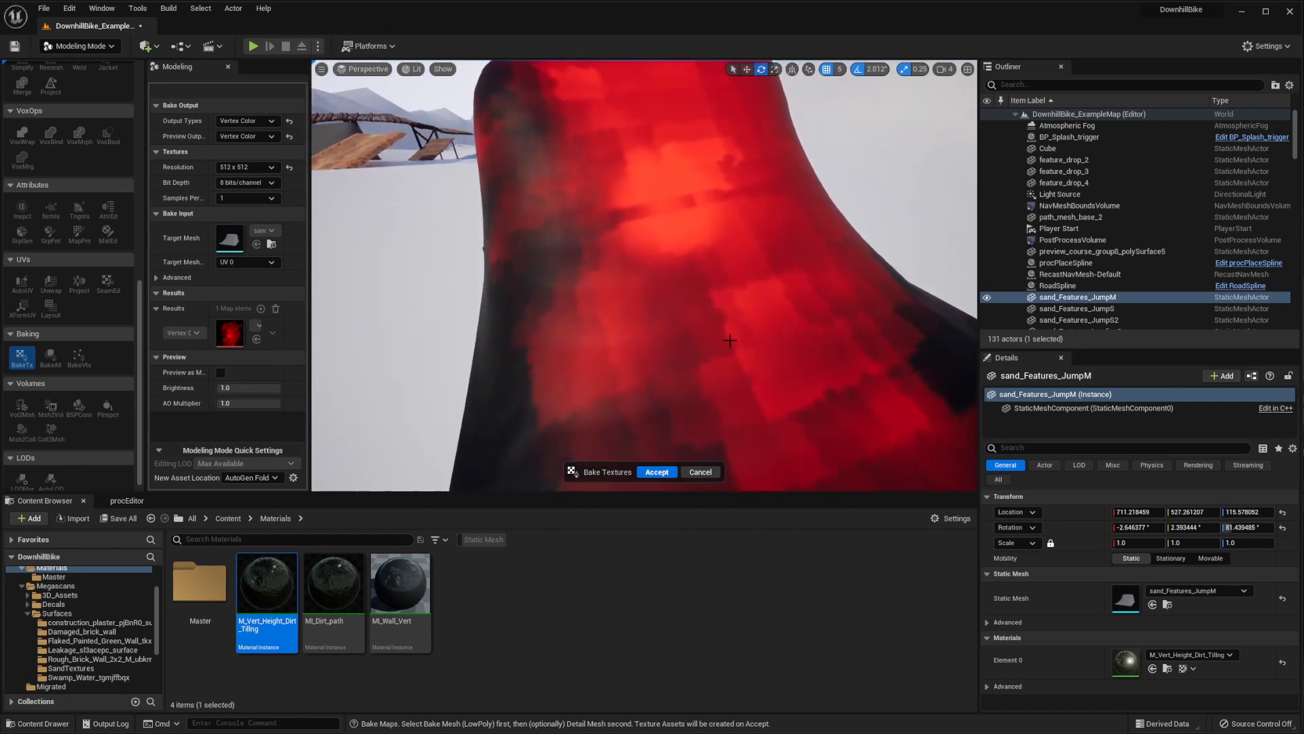
pyautogui.click(236, 173)
pyautogui.click(241, 172)
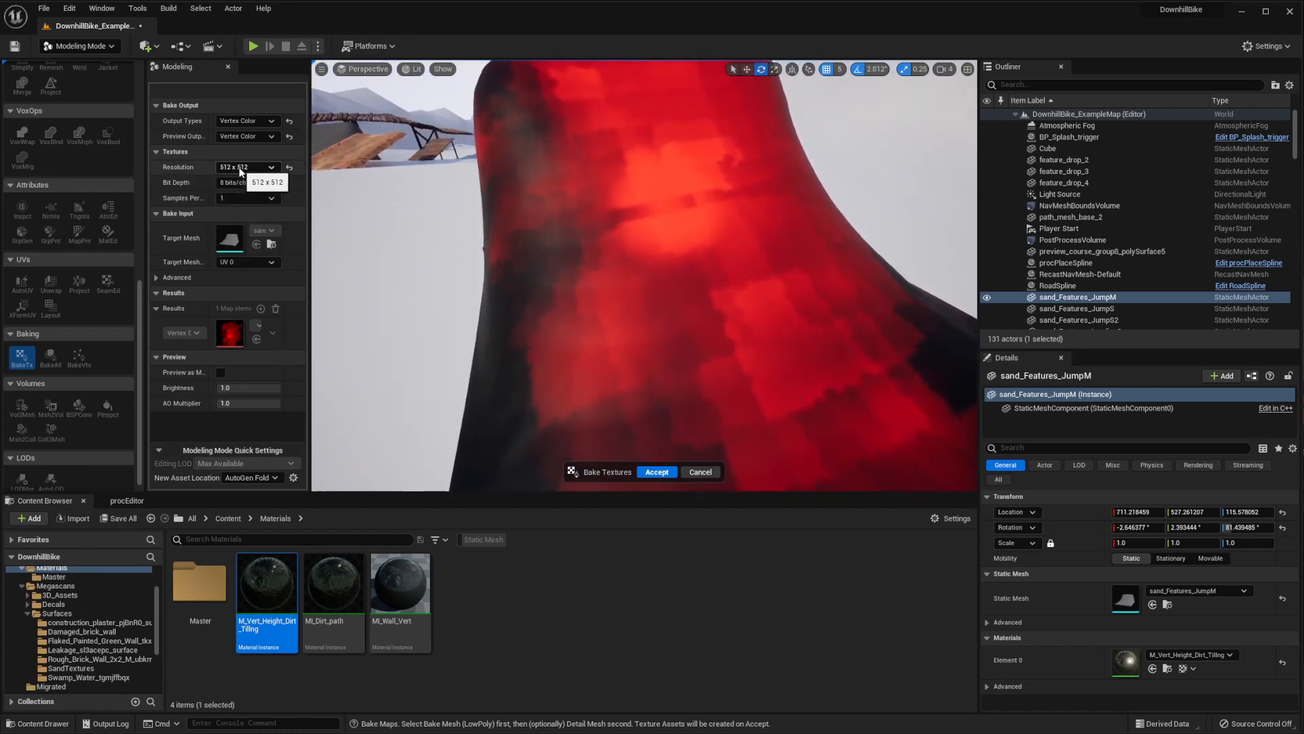
pyautogui.moveTo(628, 275); pyautogui.dragTo(558, 316, button='right')
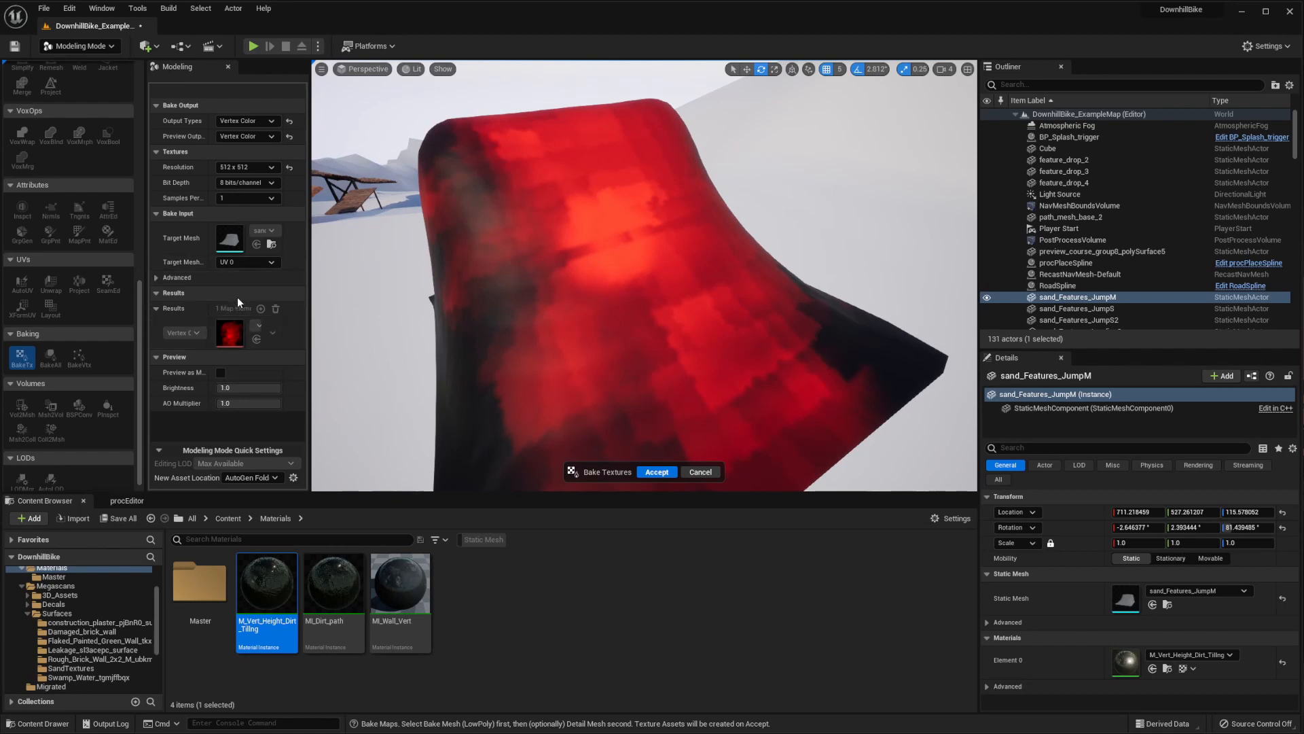
pyautogui.click(657, 471)
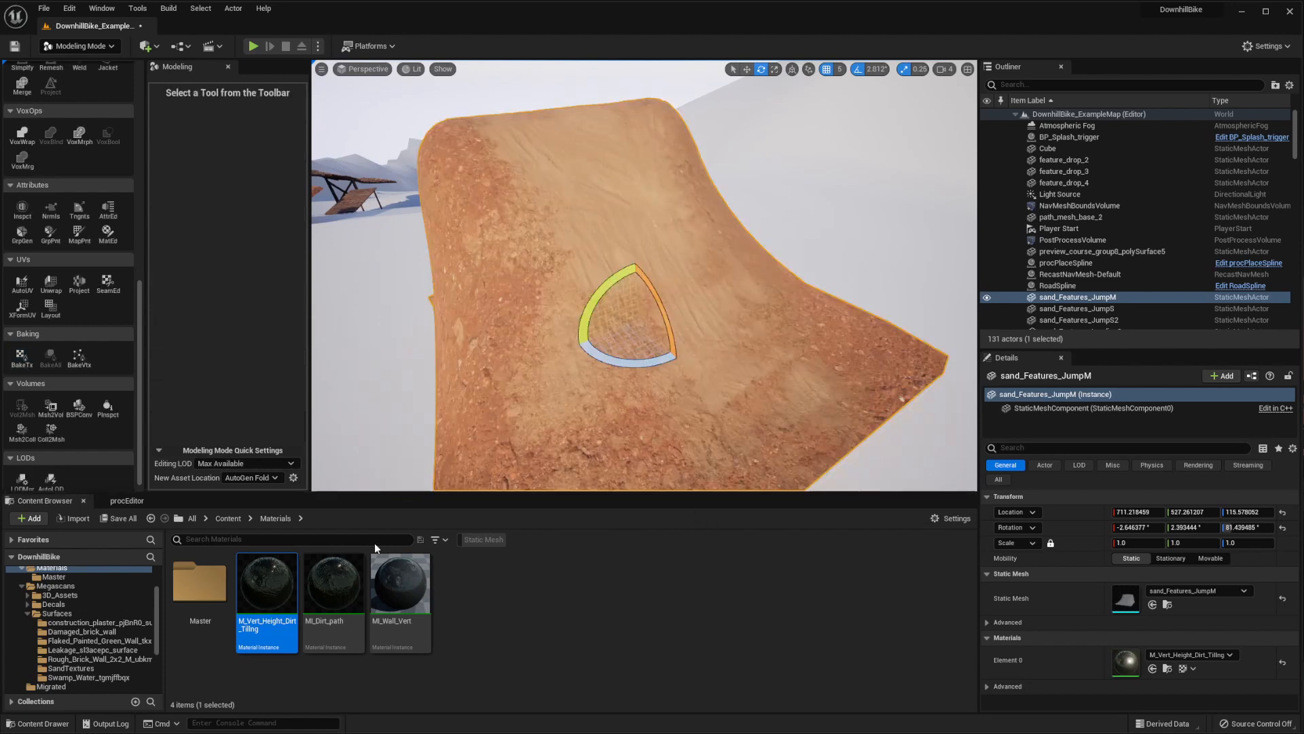
# Export the baked sand_Features_JumpM vertex color texture from the Terrain/Dirt folder as a Targa file in New folder (2)
pyautogui.scroll(2, 153, 609)
pyautogui.click(50, 619)
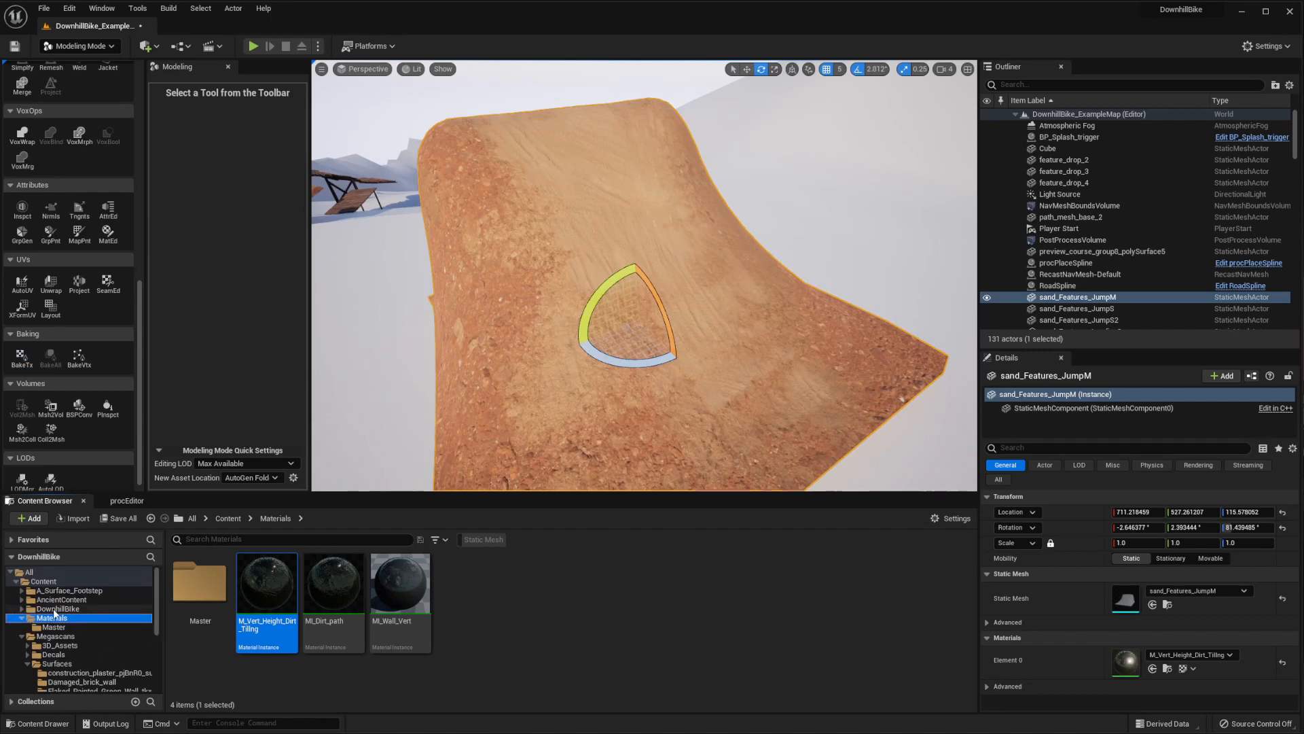
pyautogui.scroll(-6, 55, 635)
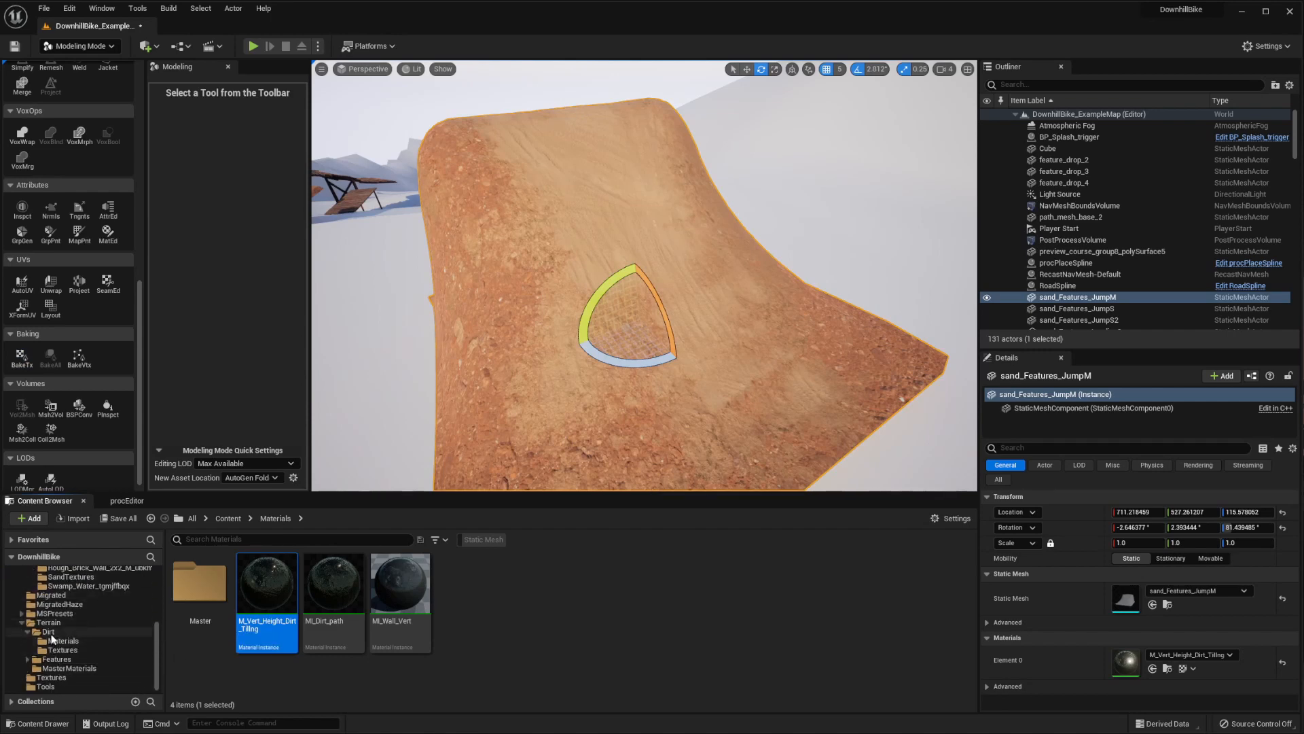
pyautogui.click(51, 633)
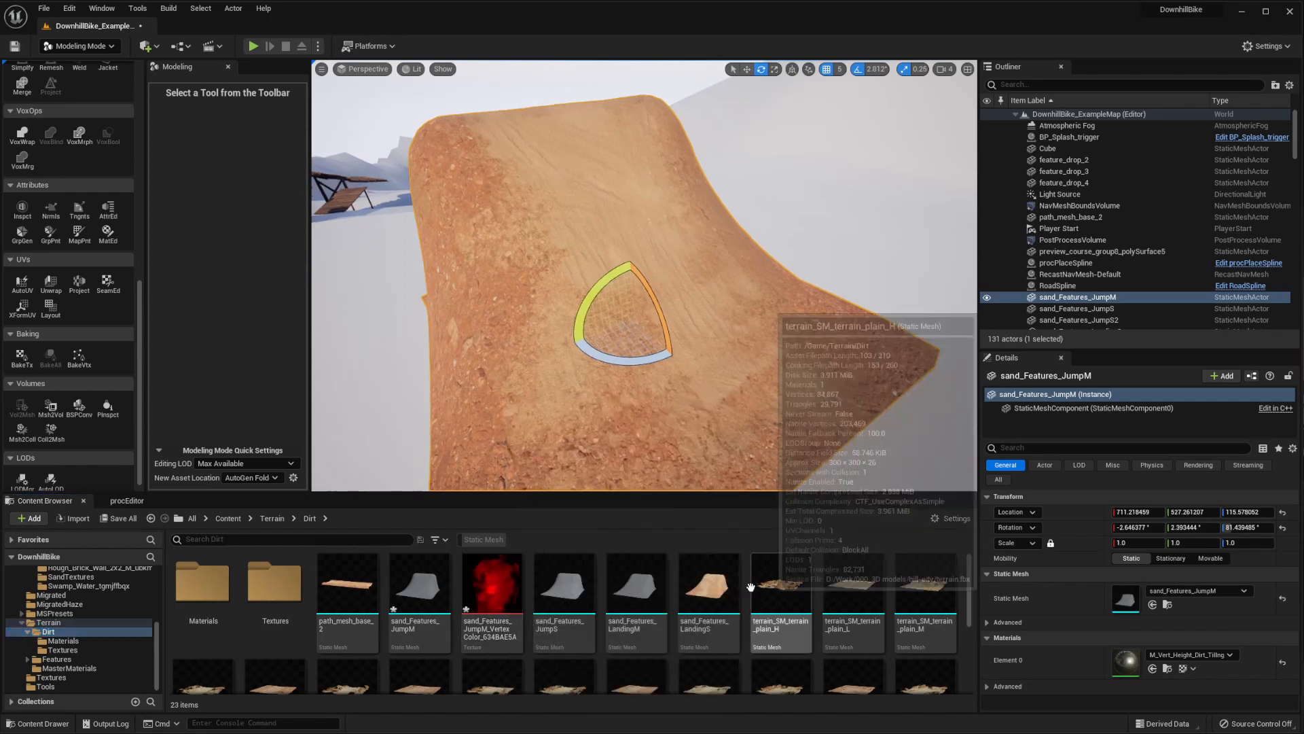
pyautogui.rightClick(483, 590)
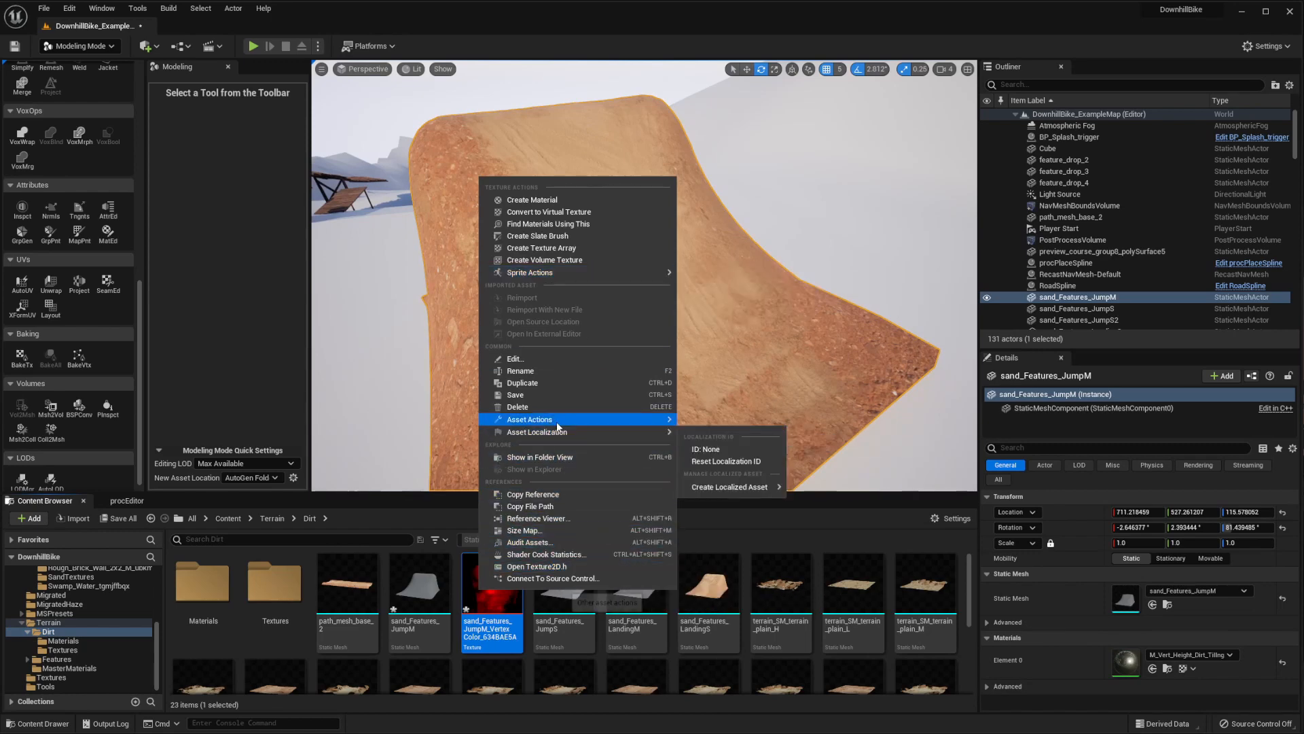
pyautogui.moveTo(557, 426)
pyautogui.click(727, 486)
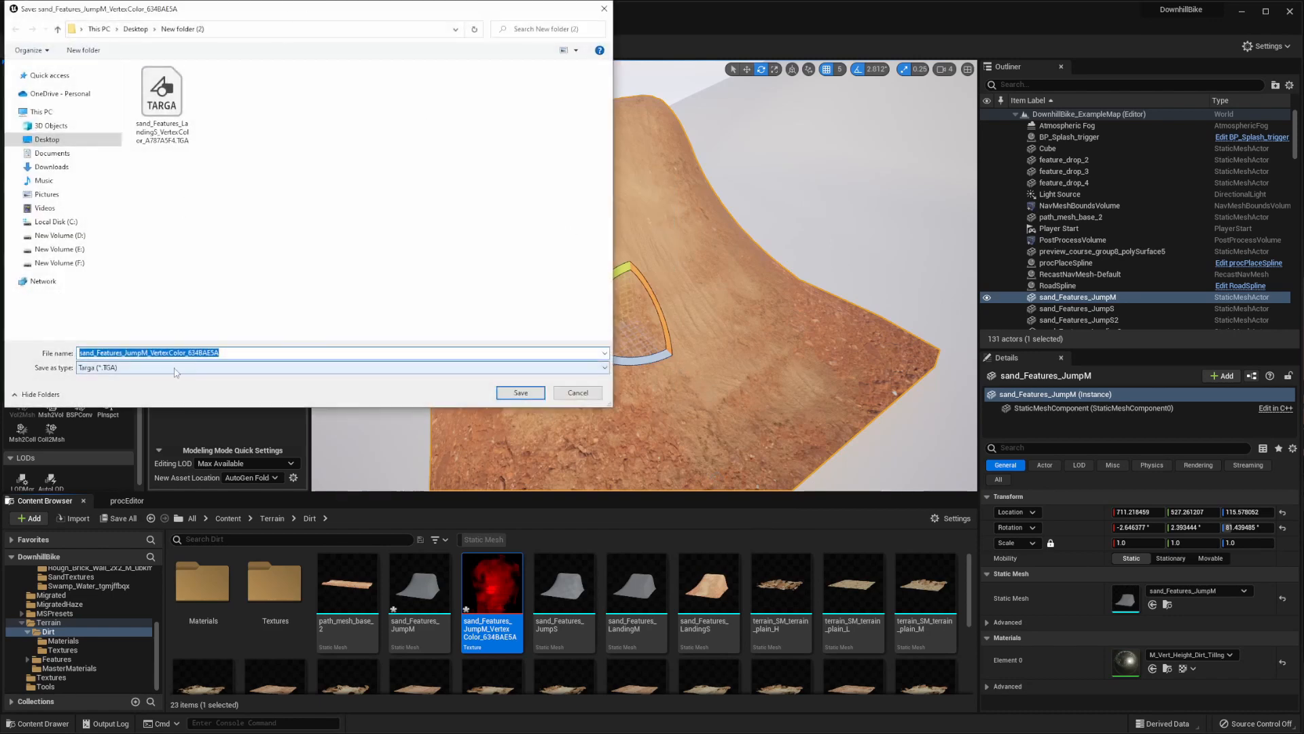
pyautogui.click(511, 394)
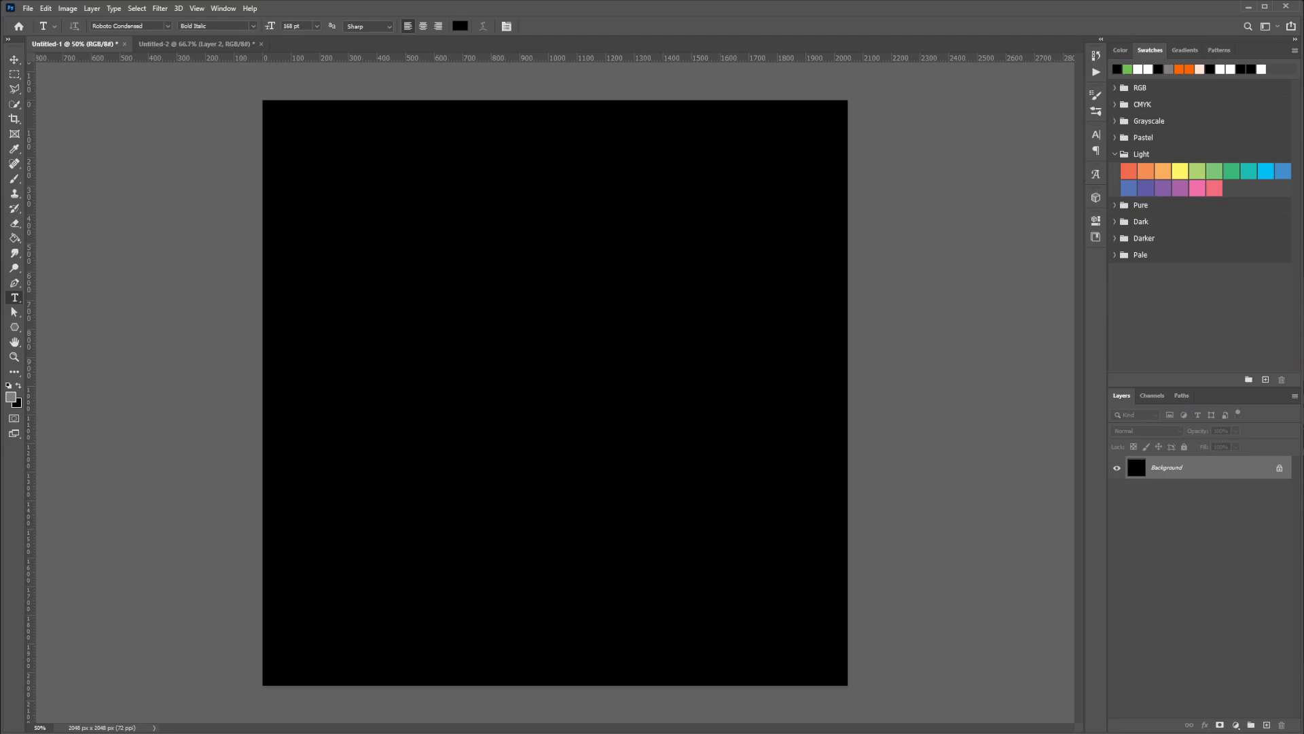
# Switch to Photoshop, place the exported vertex color texture in the black 2048 px document, and scale it to fill the canvas
pyautogui.moveTo(924, 260); pyautogui.dragTo(926, 259)
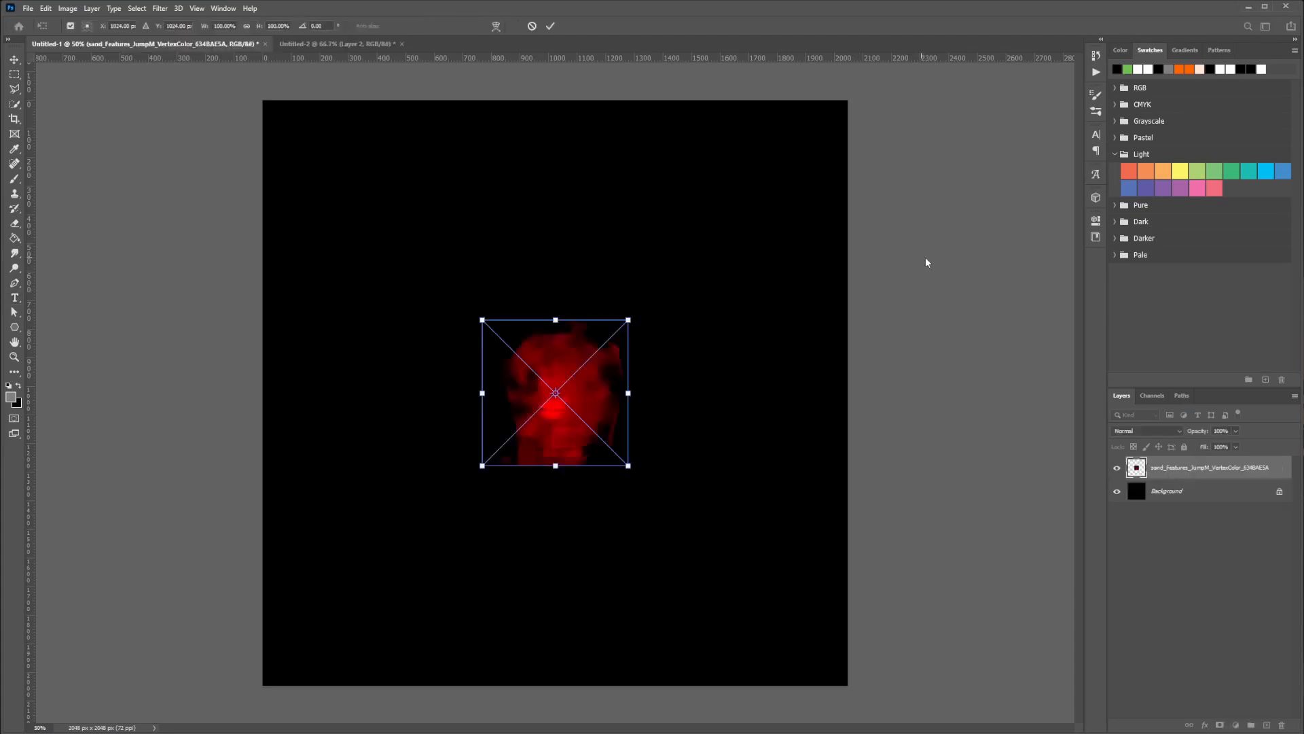
pyautogui.moveTo(543, 399); pyautogui.dragTo(323, 180)
pyautogui.moveTo(410, 259); pyautogui.dragTo(849, 686)
pyautogui.press('Return')
pyautogui.press('t')
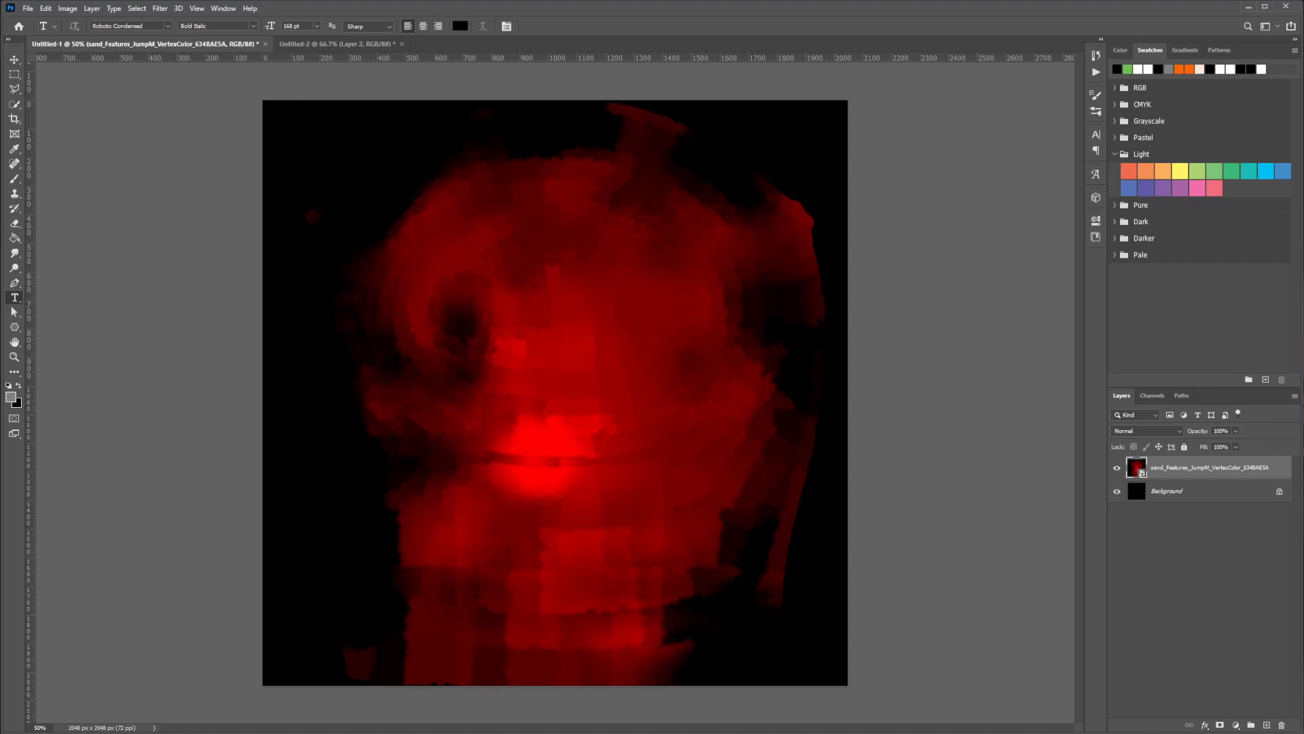
# Place two 8K displacement maps and one 4K displacement map as full-canvas layers above the vertex color layer
pyautogui.moveTo(1303, 299); pyautogui.dragTo(935, 347)
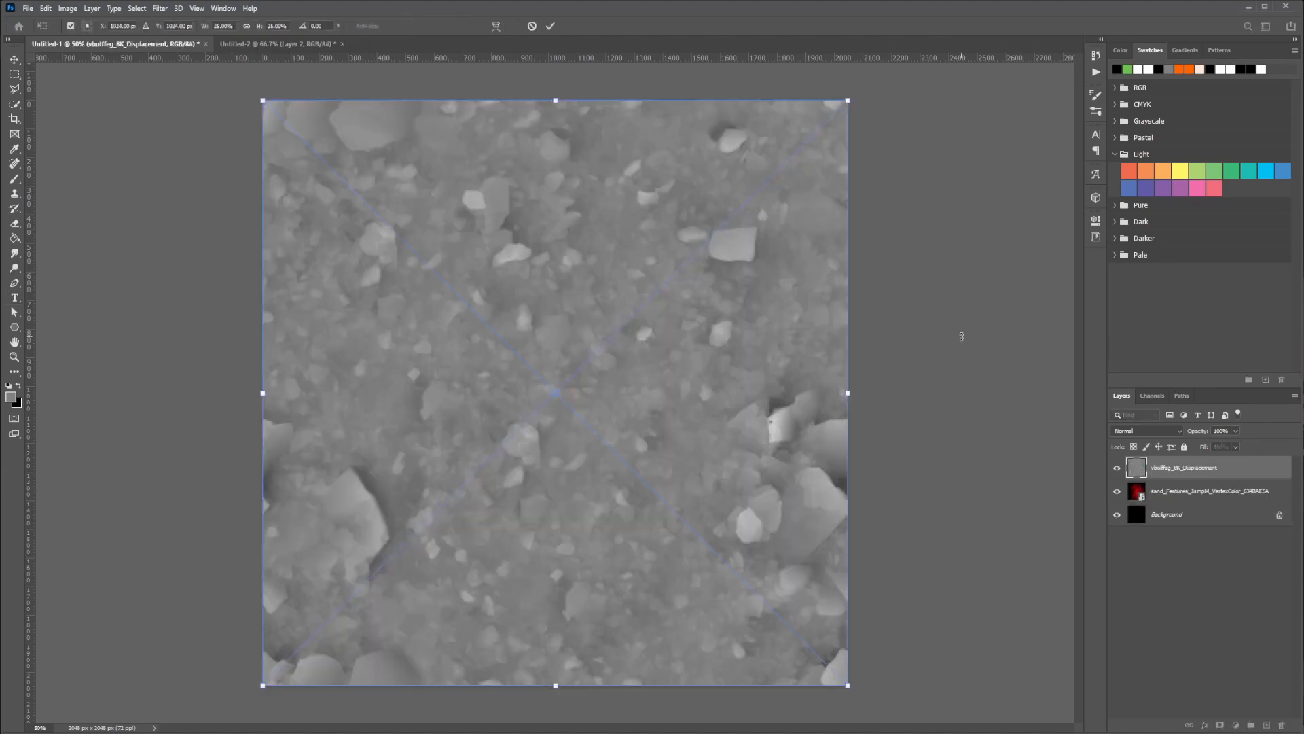
pyautogui.press('Return')
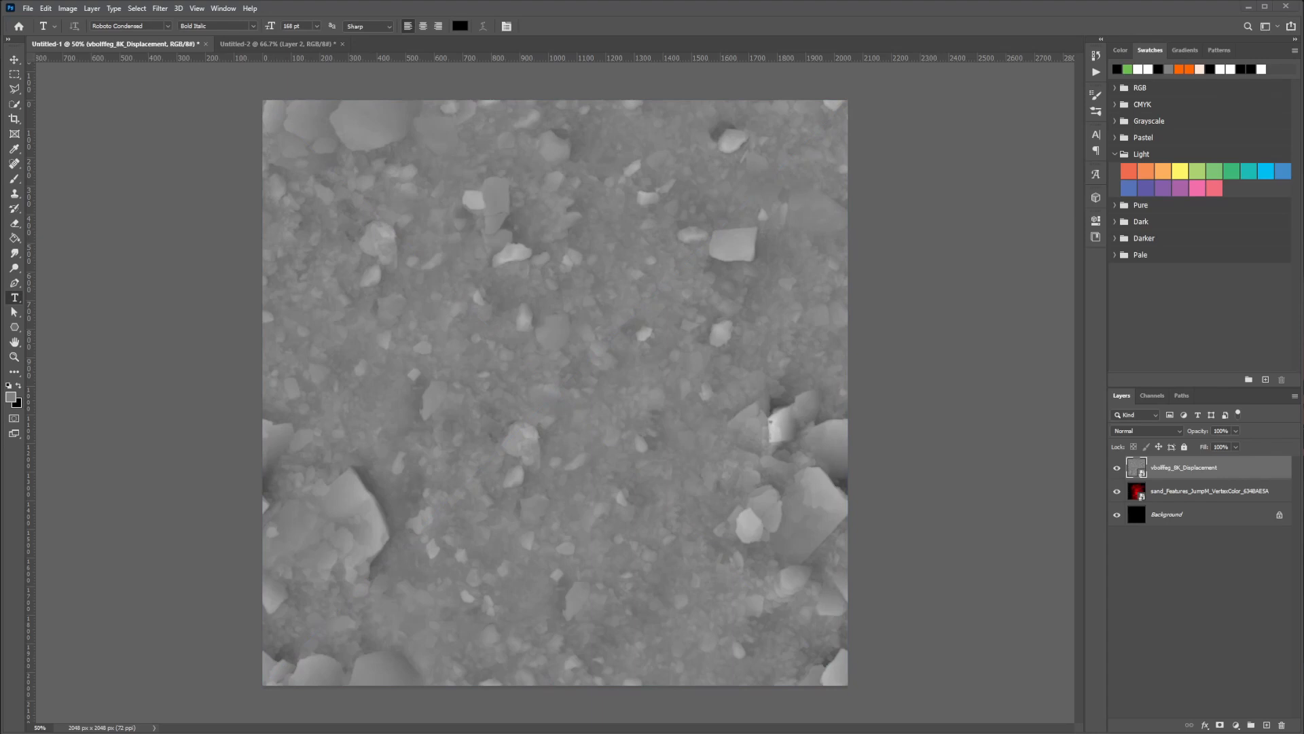
pyautogui.moveTo(1303, 313); pyautogui.dragTo(930, 330)
pyautogui.press('Return')
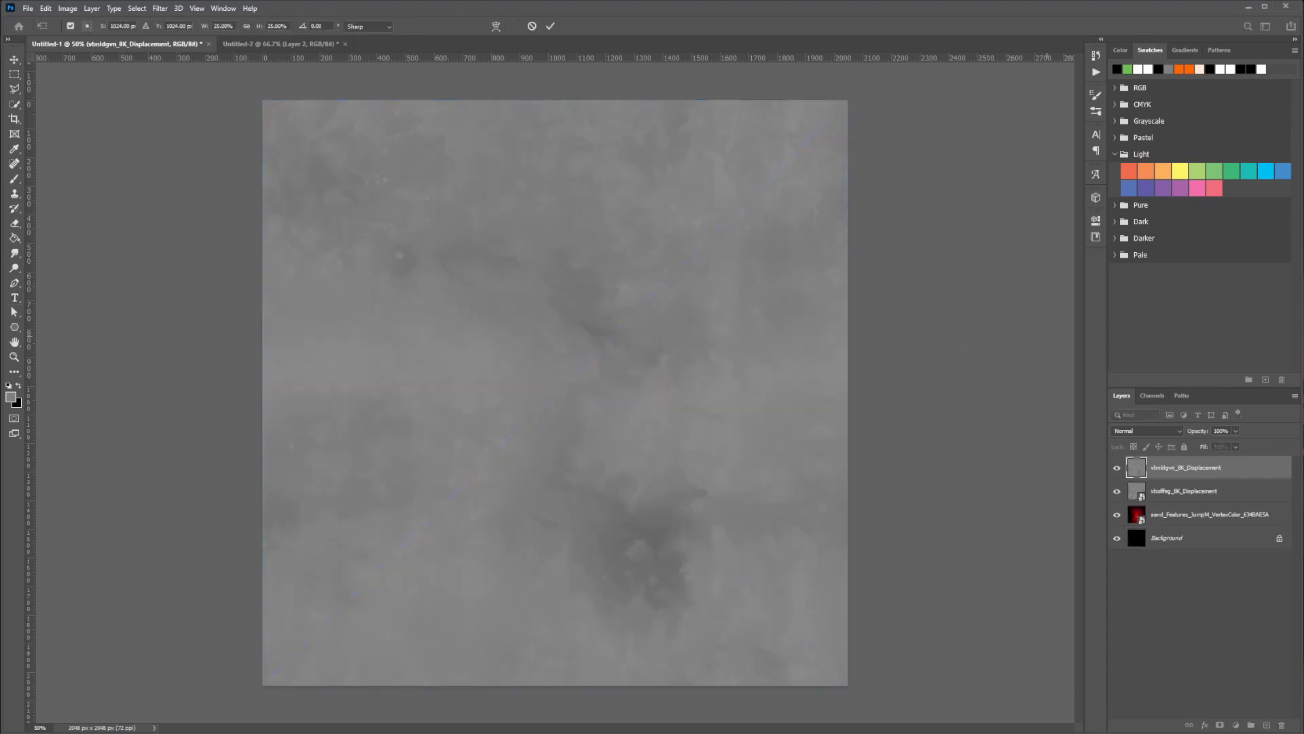
pyautogui.moveTo(1303, 293); pyautogui.dragTo(1019, 288)
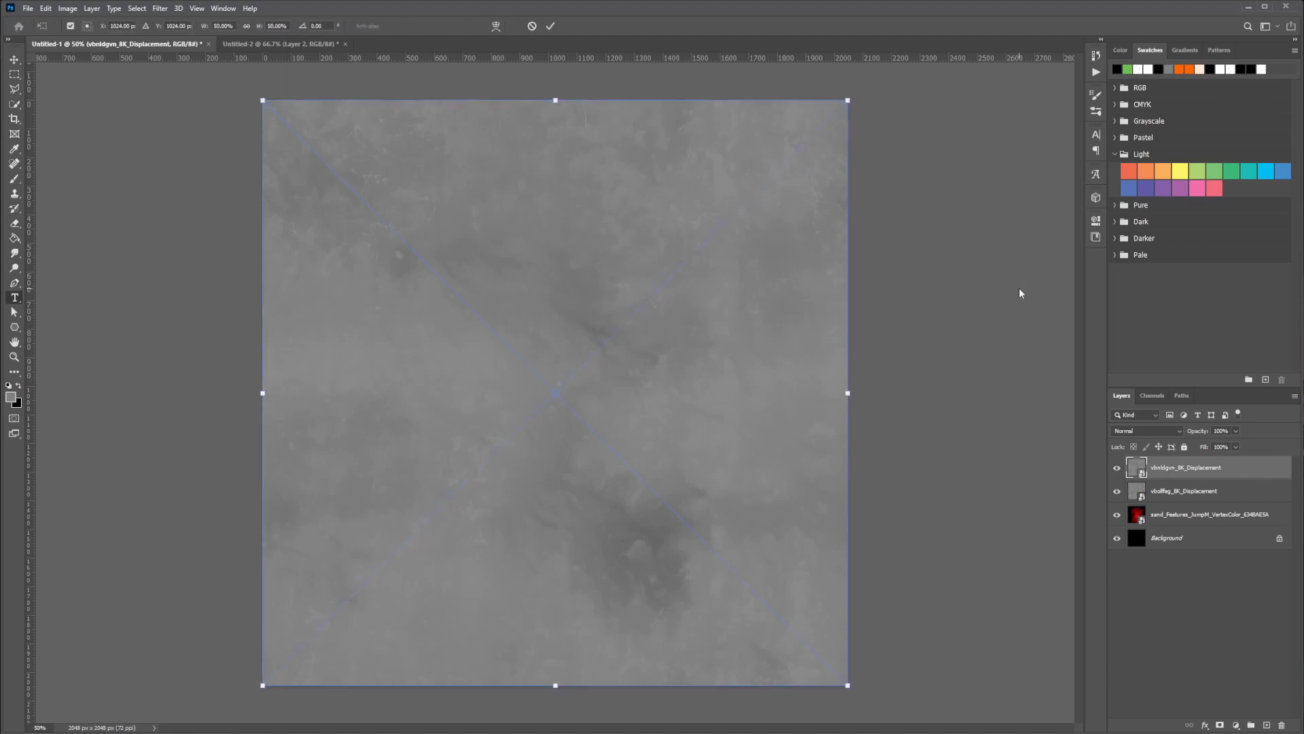
pyautogui.press('Return')
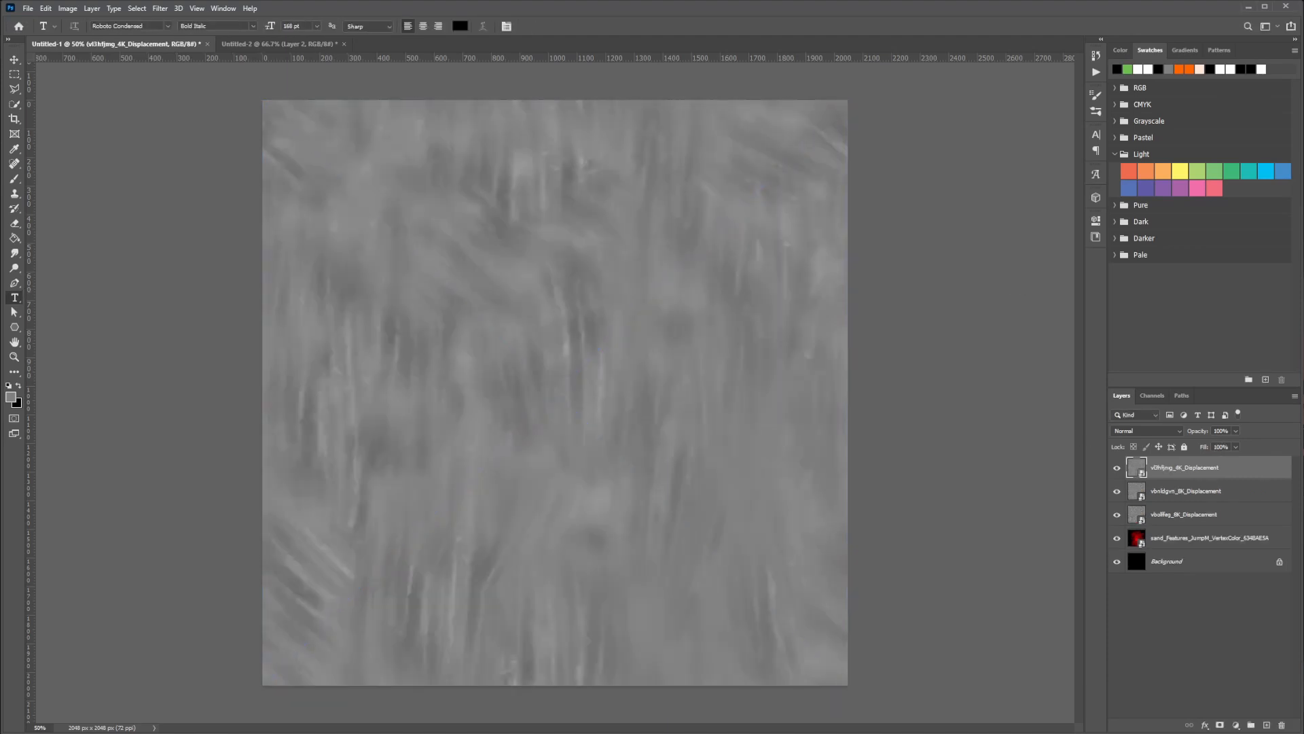
# Examine the three displacement maps individually by hiding and showing their layers in turn
pyautogui.click(1117, 468)
pyautogui.click(1117, 491)
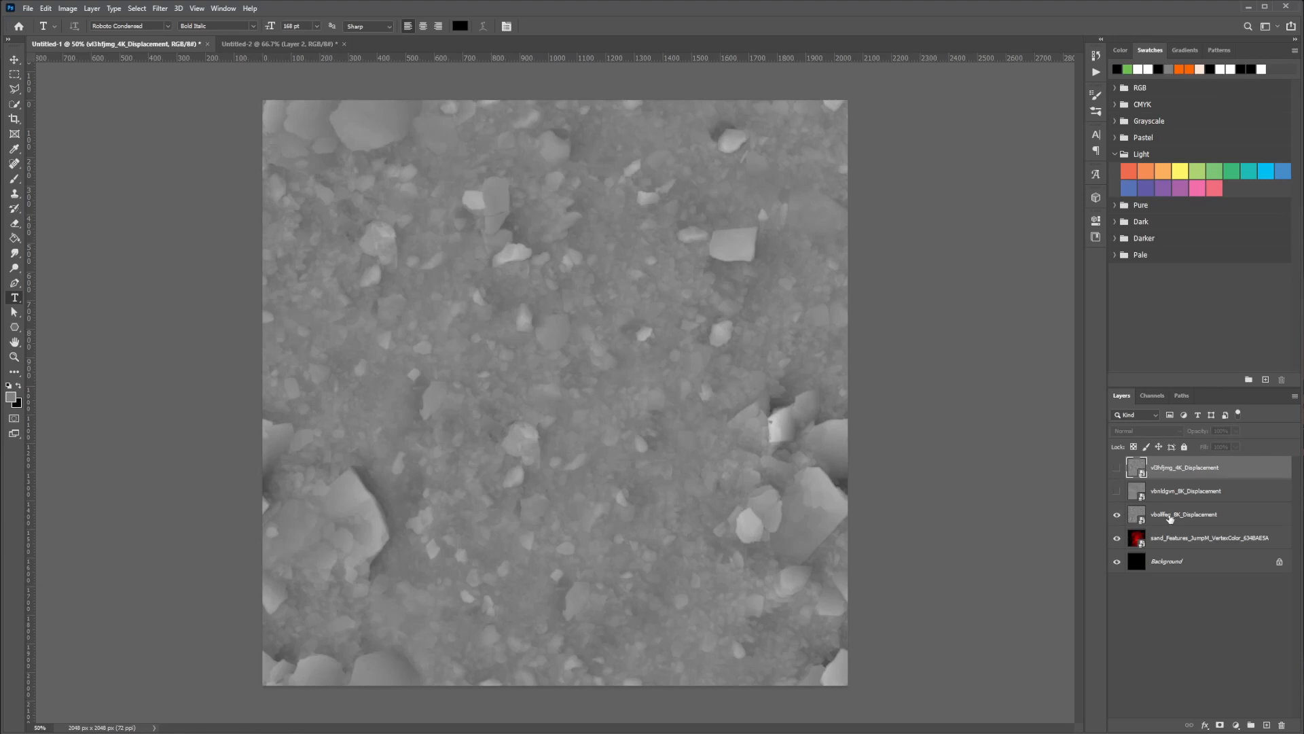
pyautogui.click(1170, 516)
pyautogui.click(1116, 515)
pyautogui.click(1116, 515)
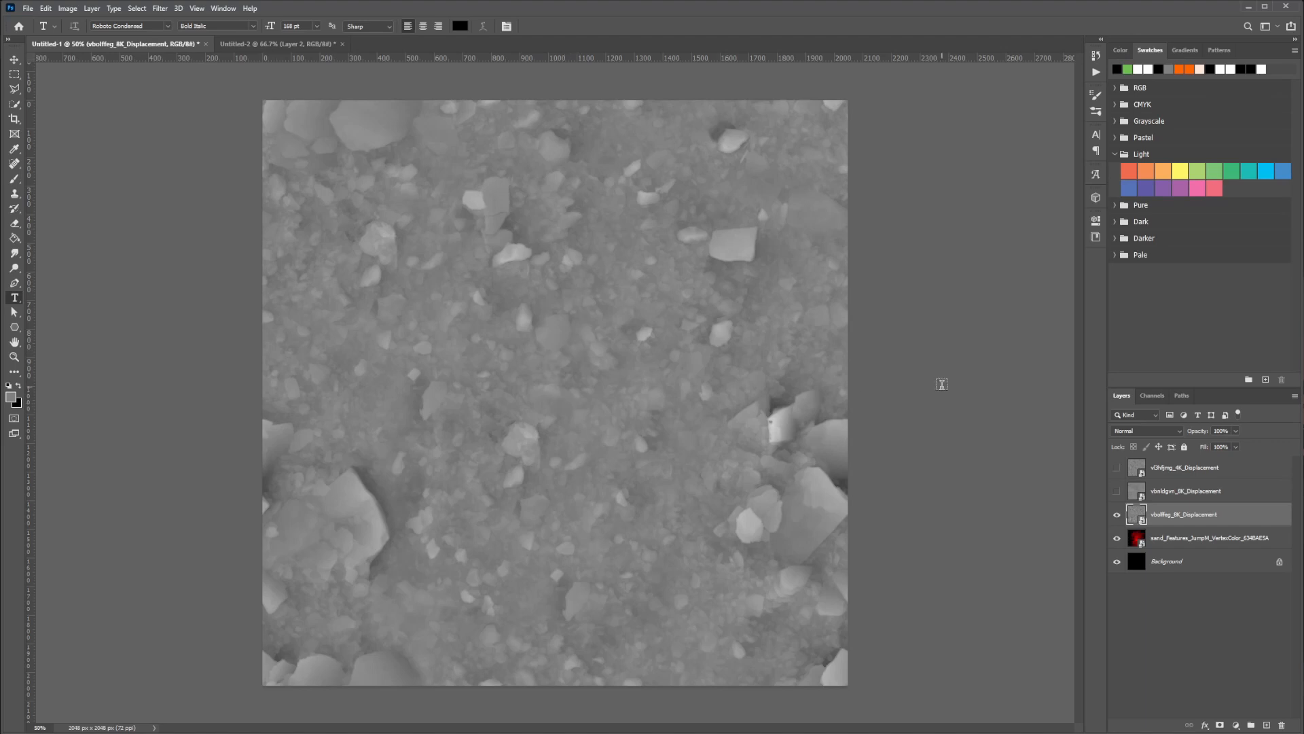
pyautogui.click(1116, 491)
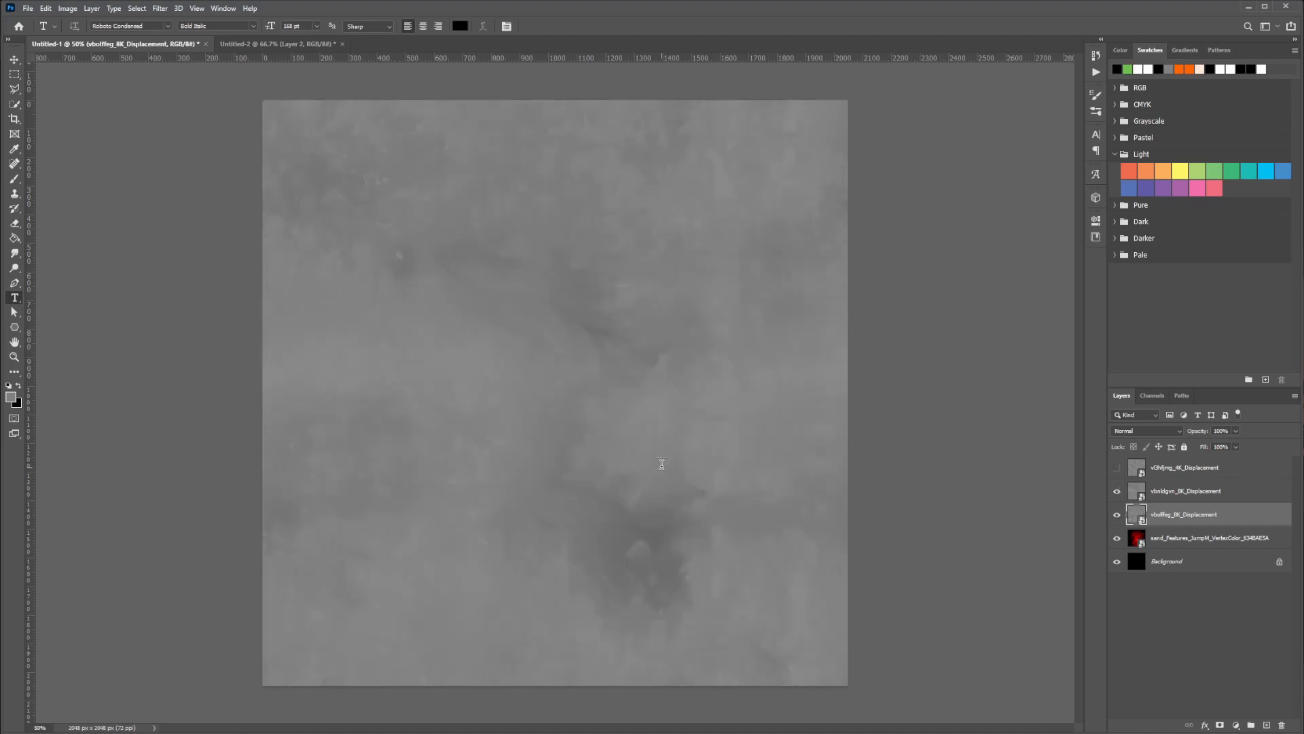
pyautogui.click(1168, 497)
pyautogui.click(1158, 473)
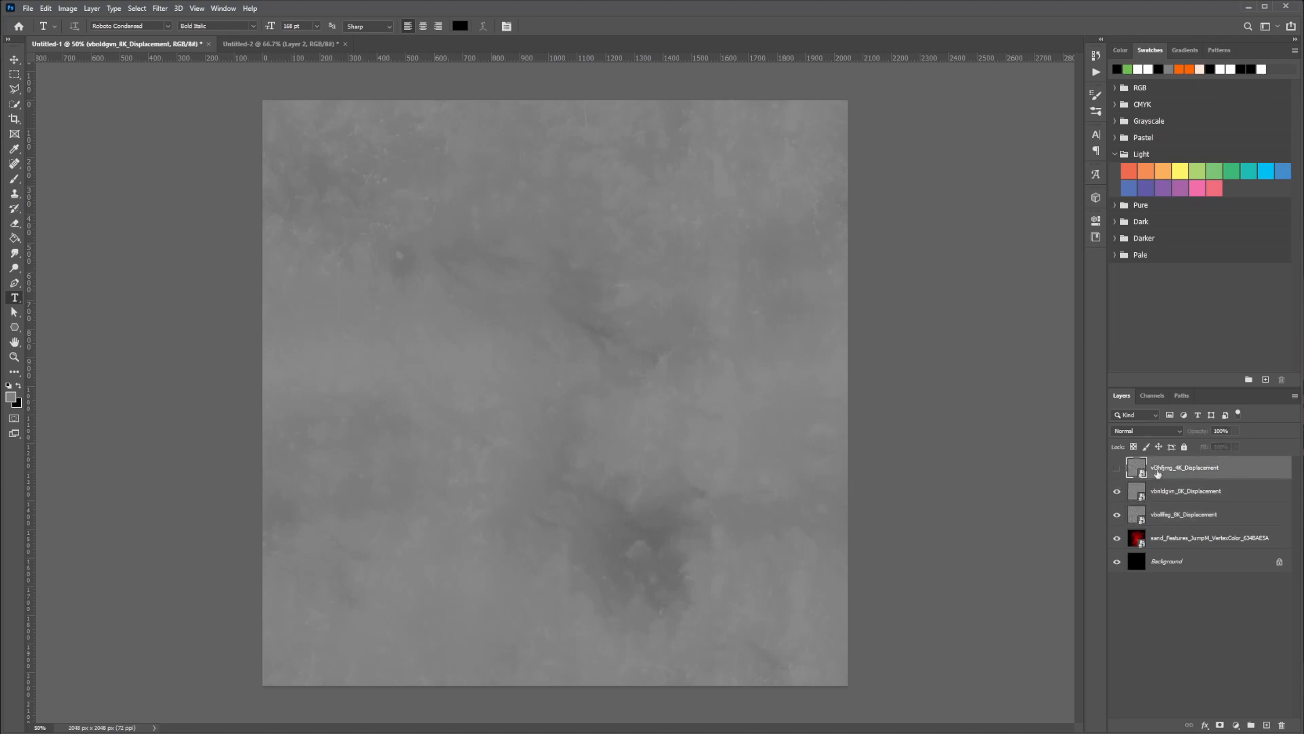
pyautogui.click(1118, 468)
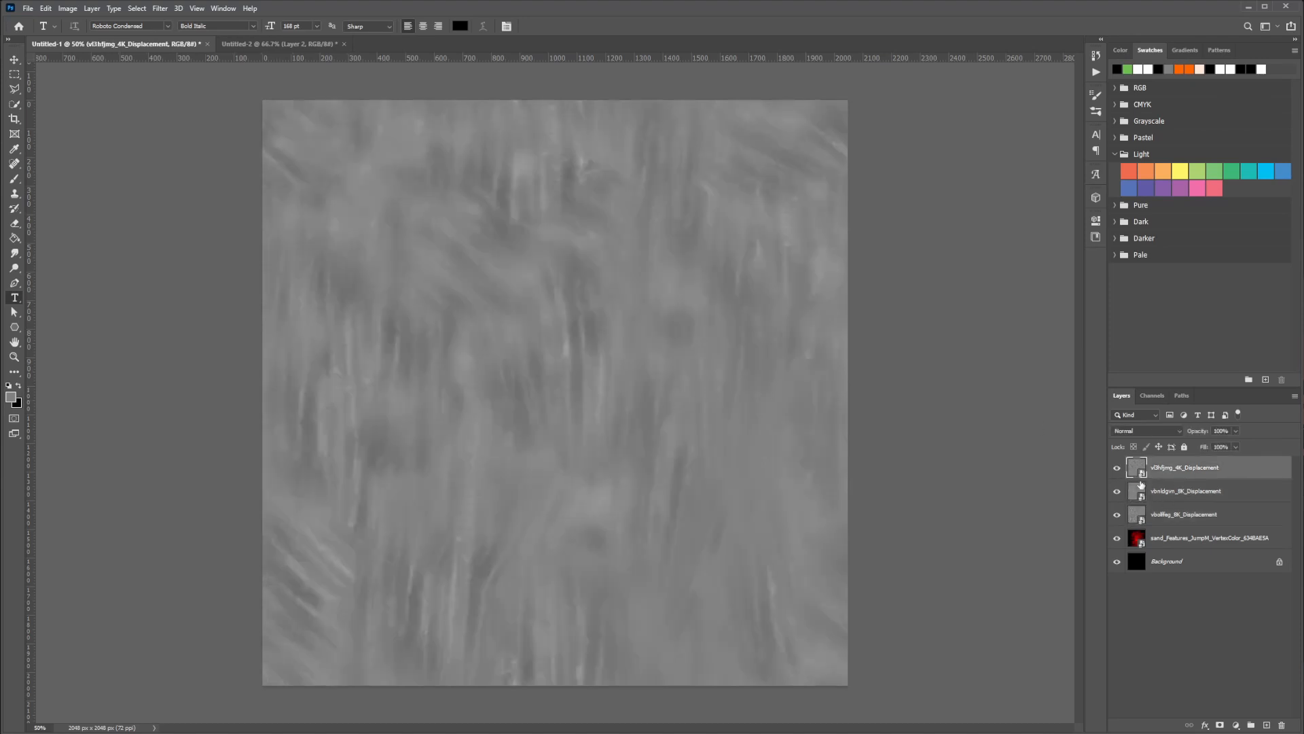
# Hide the three displacement layers and rasterize the vertex color layer
pyautogui.click(1147, 541)
pyautogui.moveTo(1120, 474); pyautogui.dragTo(1119, 518)
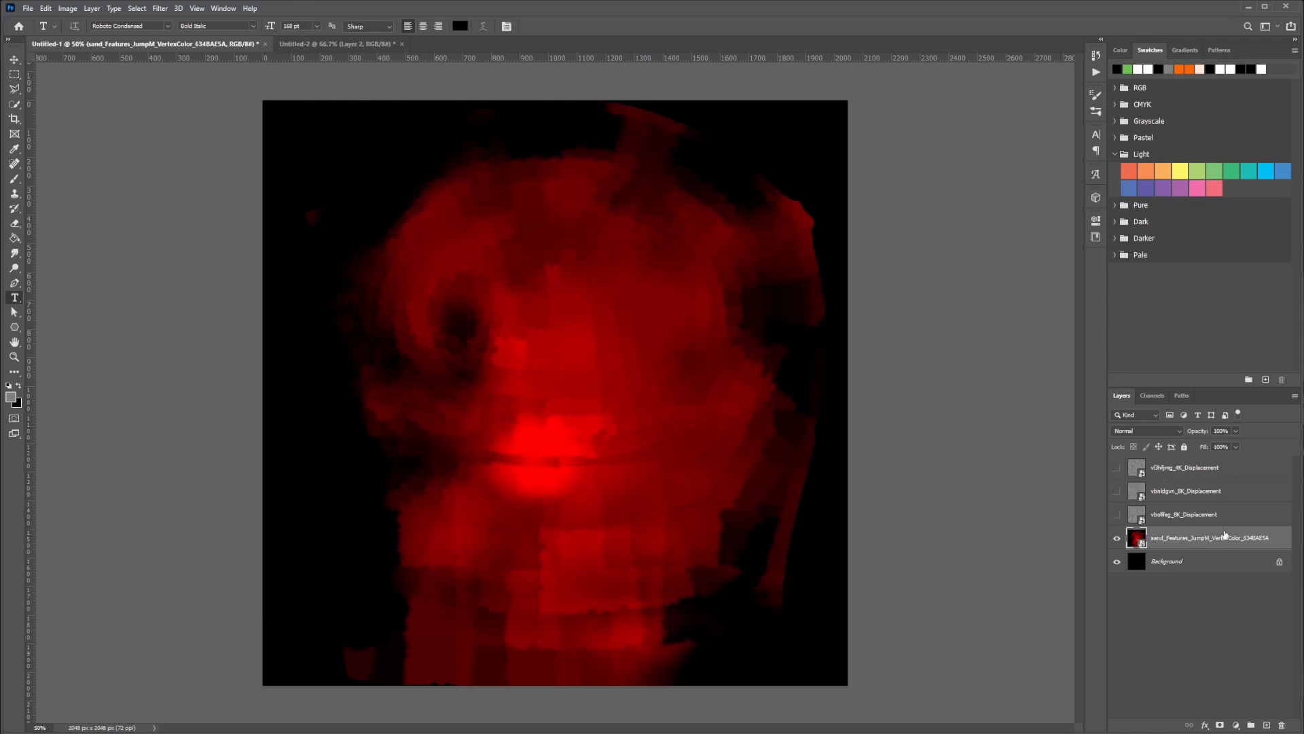
pyautogui.rightClick(1169, 544)
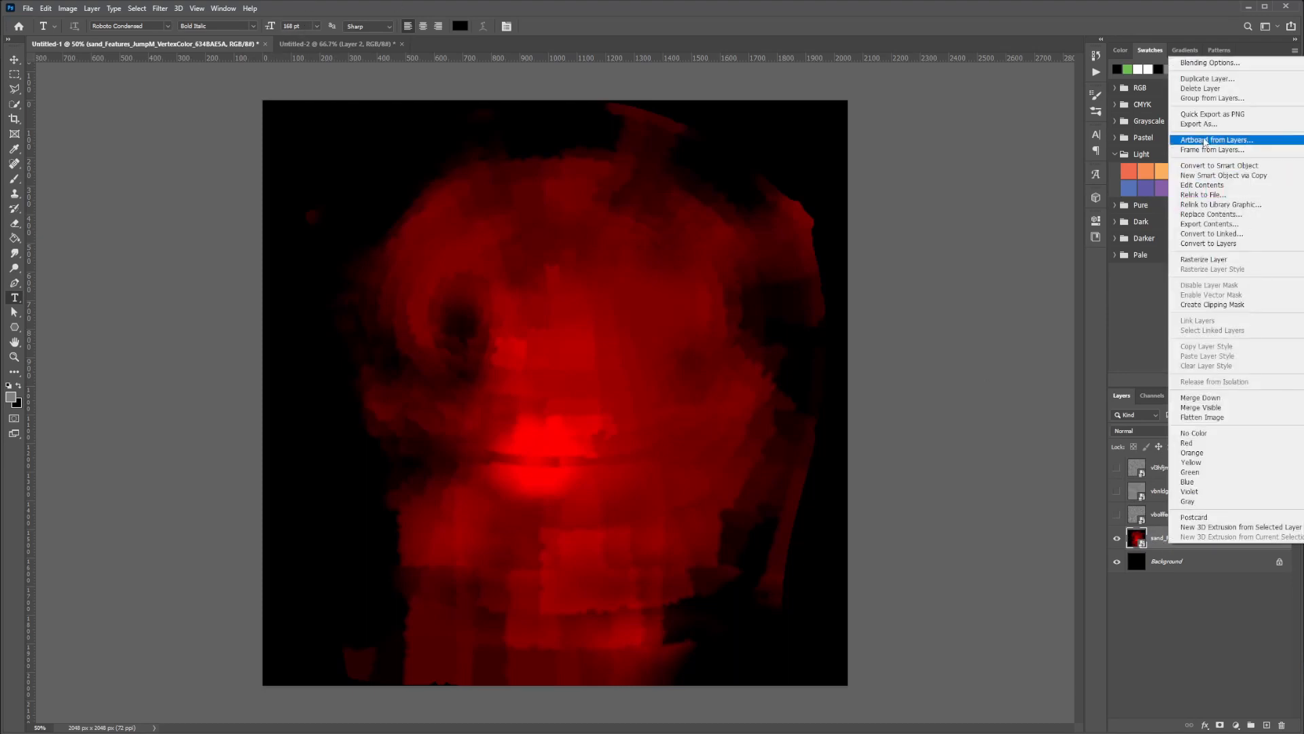
pyautogui.click(1204, 260)
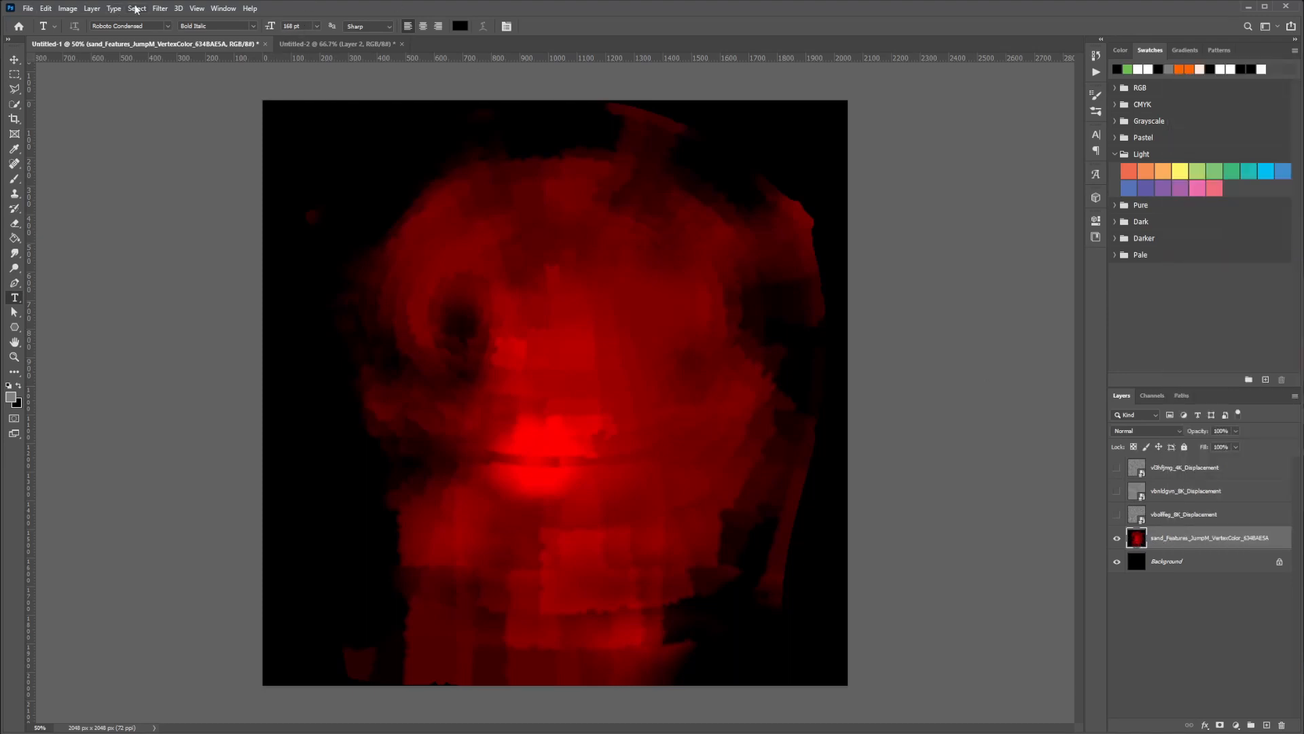
# Soften the vertex color layer with a Gaussian Blur, using a radius slightly below 20 pixels
pyautogui.click(160, 8)
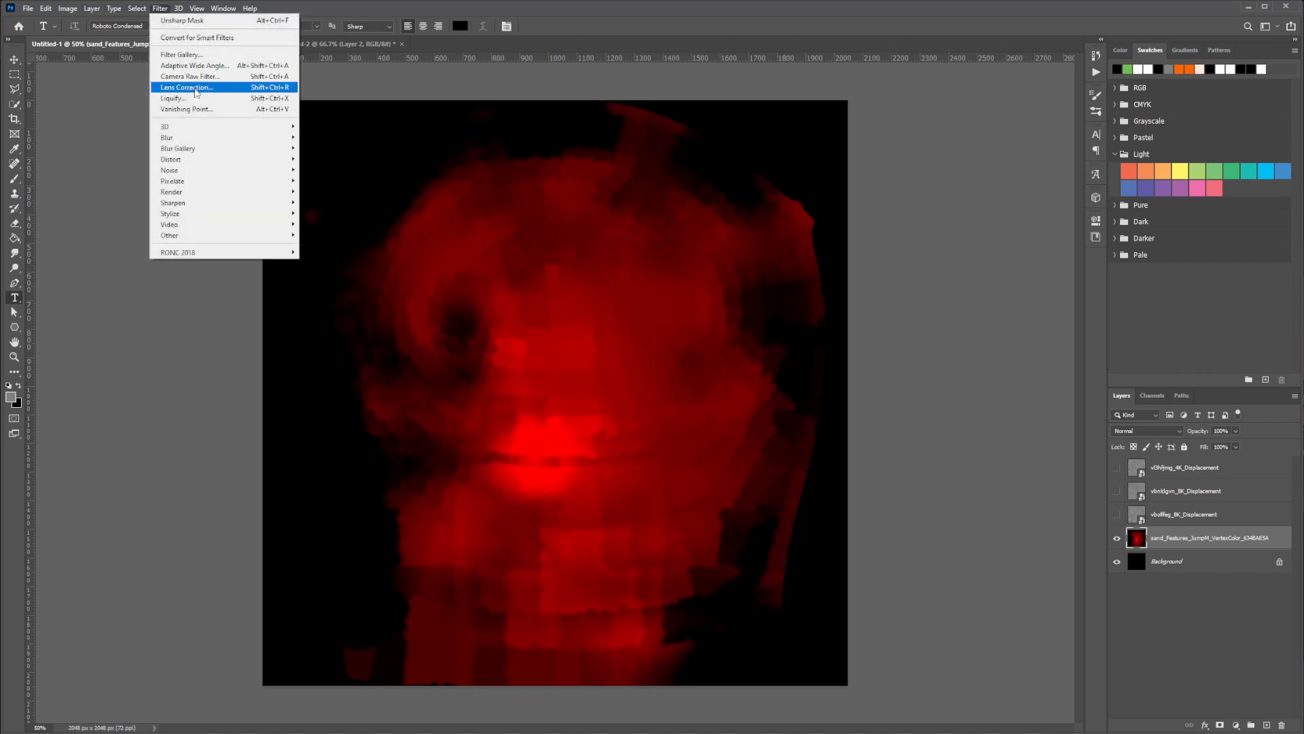
pyautogui.moveTo(178, 137)
pyautogui.click(320, 180)
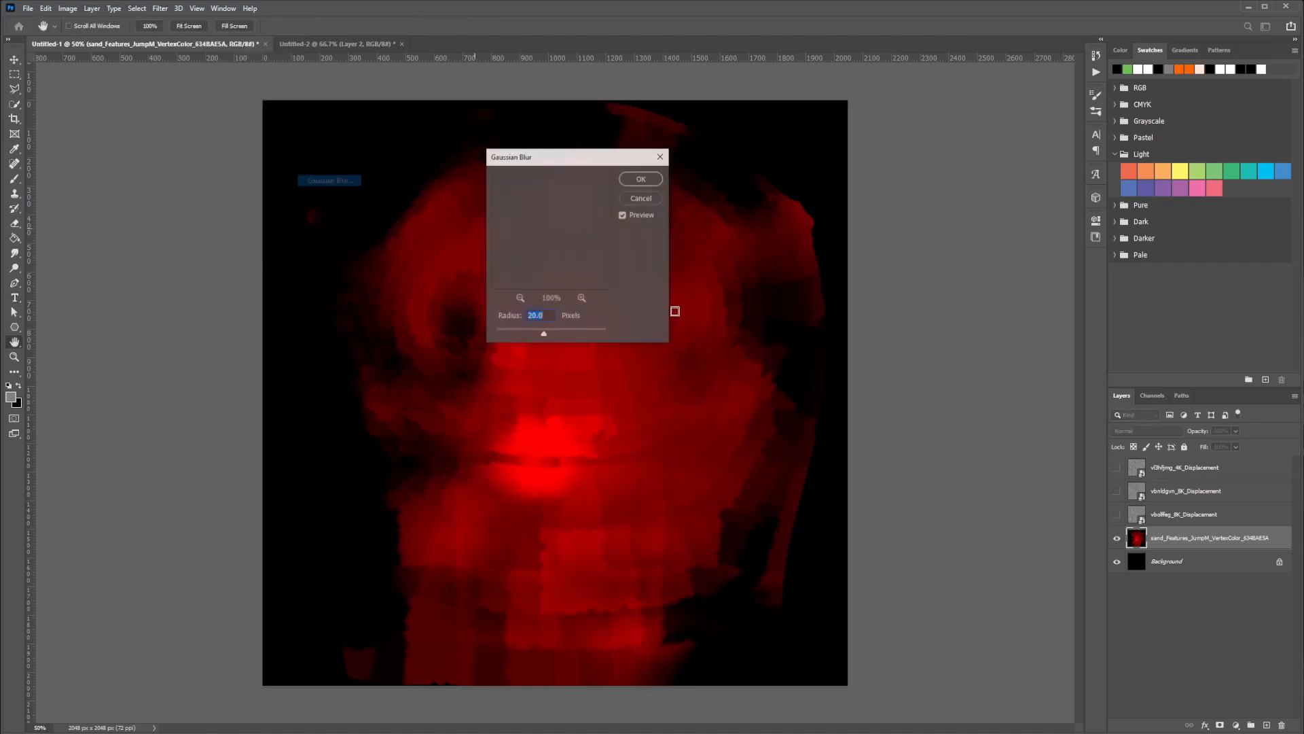
pyautogui.moveTo(559, 157); pyautogui.dragTo(787, 156)
pyautogui.moveTo(787, 156); pyautogui.dragTo(802, 155)
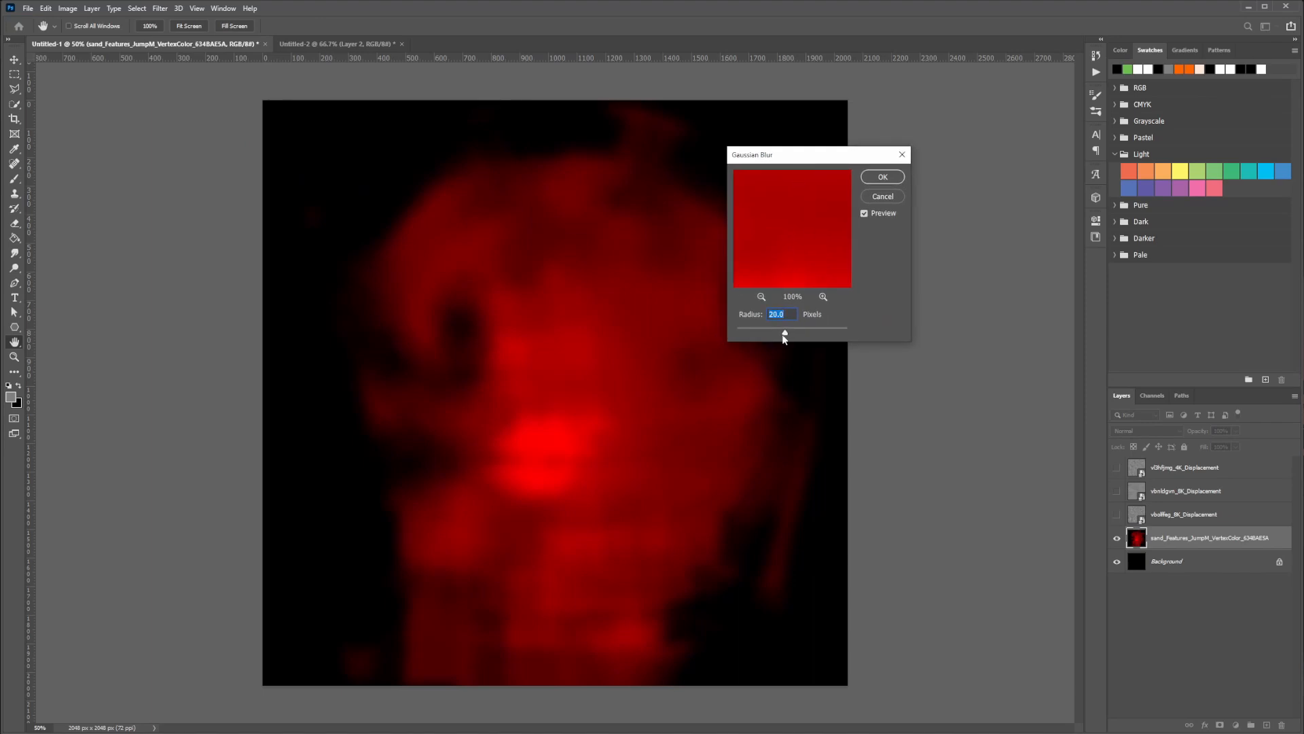
pyautogui.moveTo(787, 333); pyautogui.dragTo(775, 335)
pyautogui.moveTo(780, 333); pyautogui.dragTo(783, 333)
pyautogui.press('Return')
pyautogui.press('t')
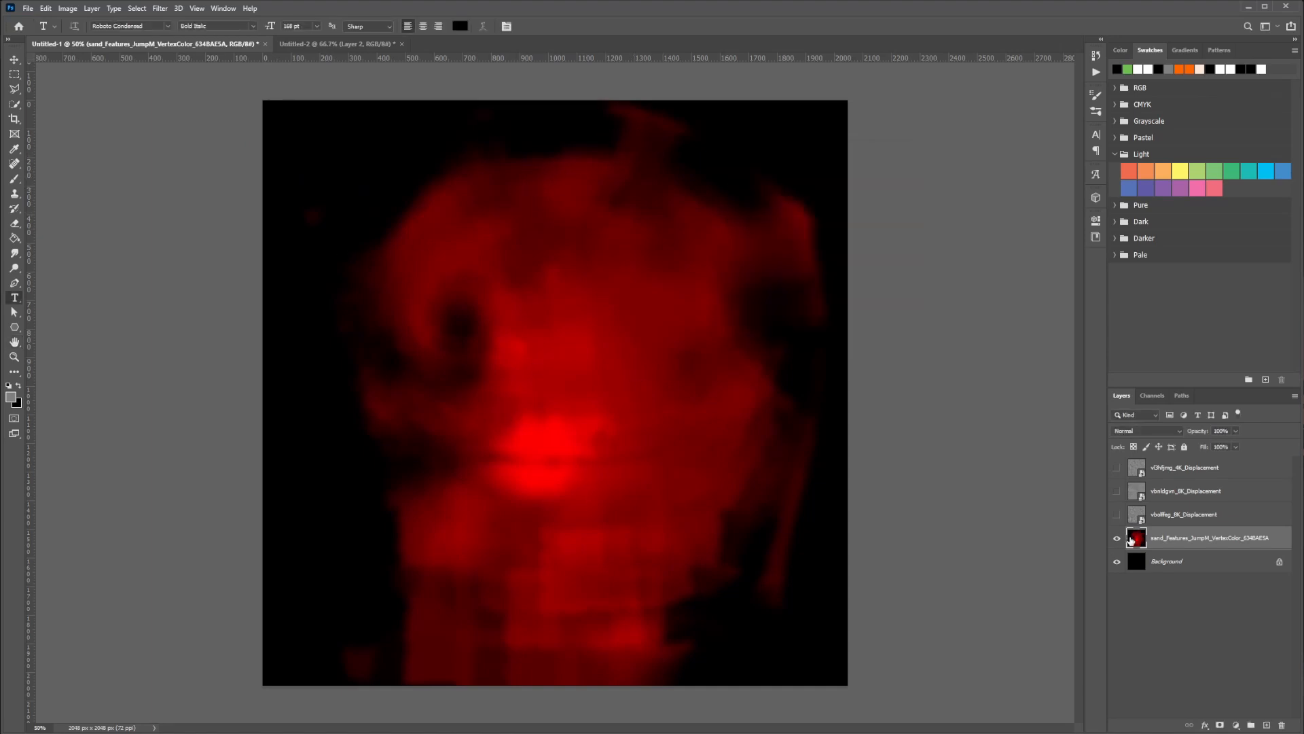
# Compare the blurred vertex color image with the displacement layers and inspect its Red, Green and Blue channels individually
pyautogui.click(1148, 400)
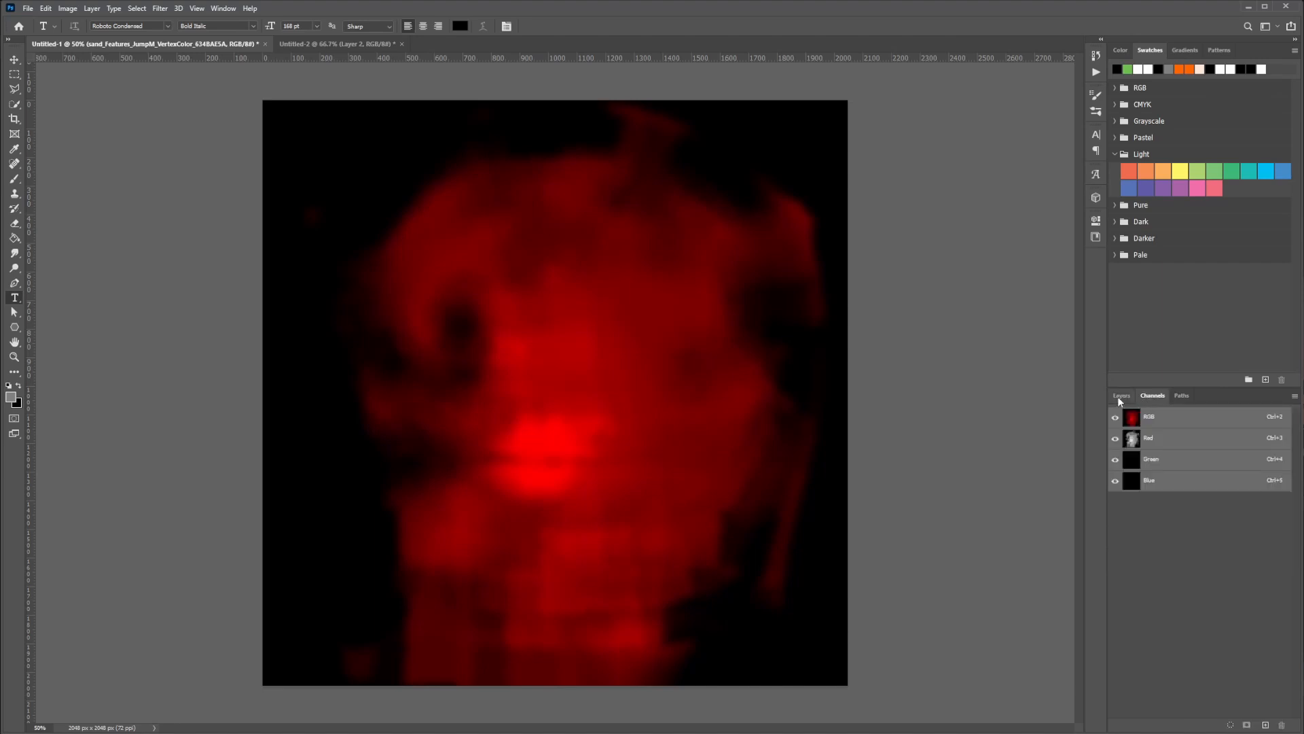
pyautogui.click(1122, 398)
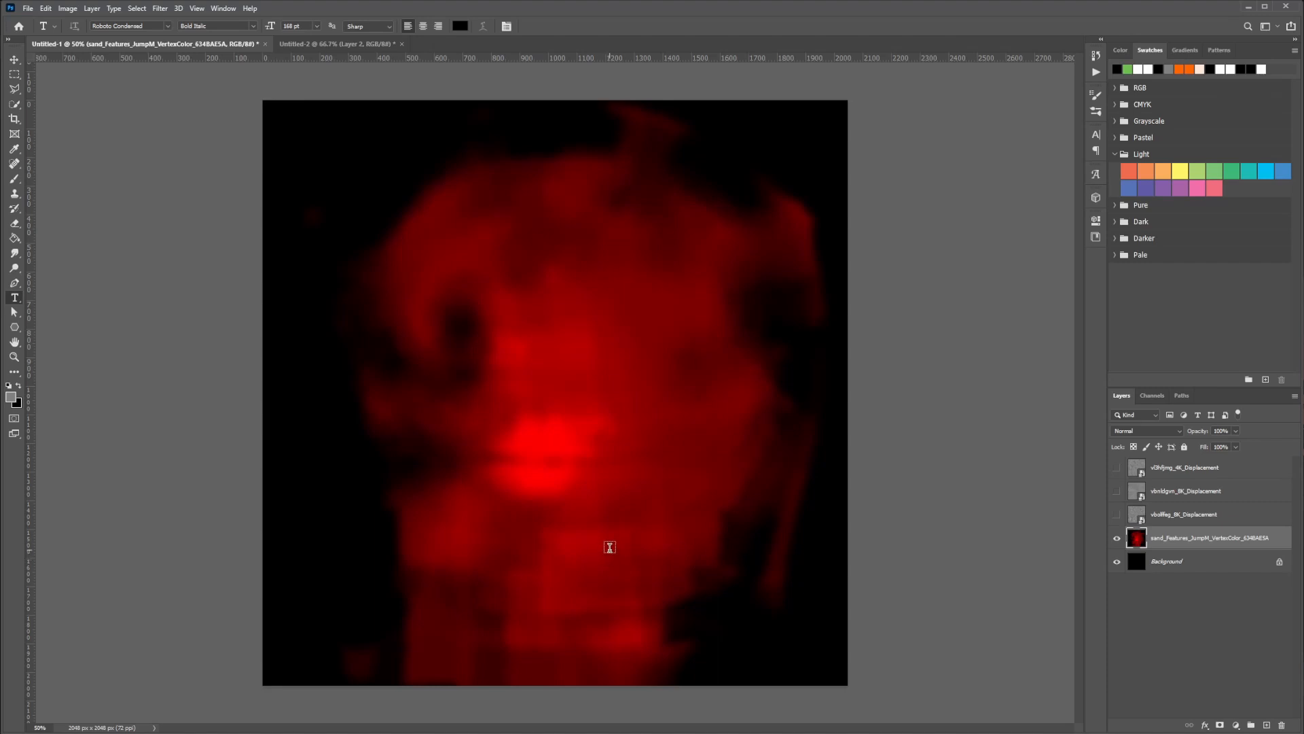
pyautogui.click(1149, 395)
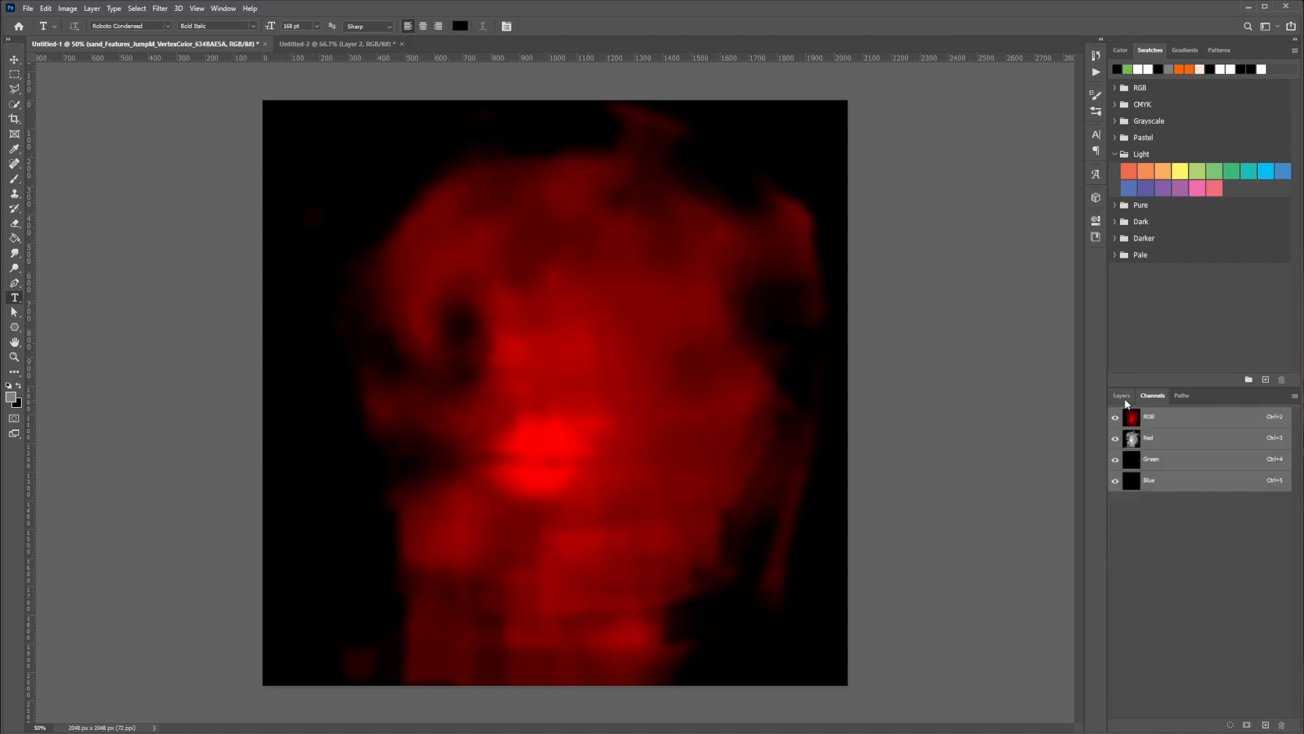
pyautogui.click(1131, 397)
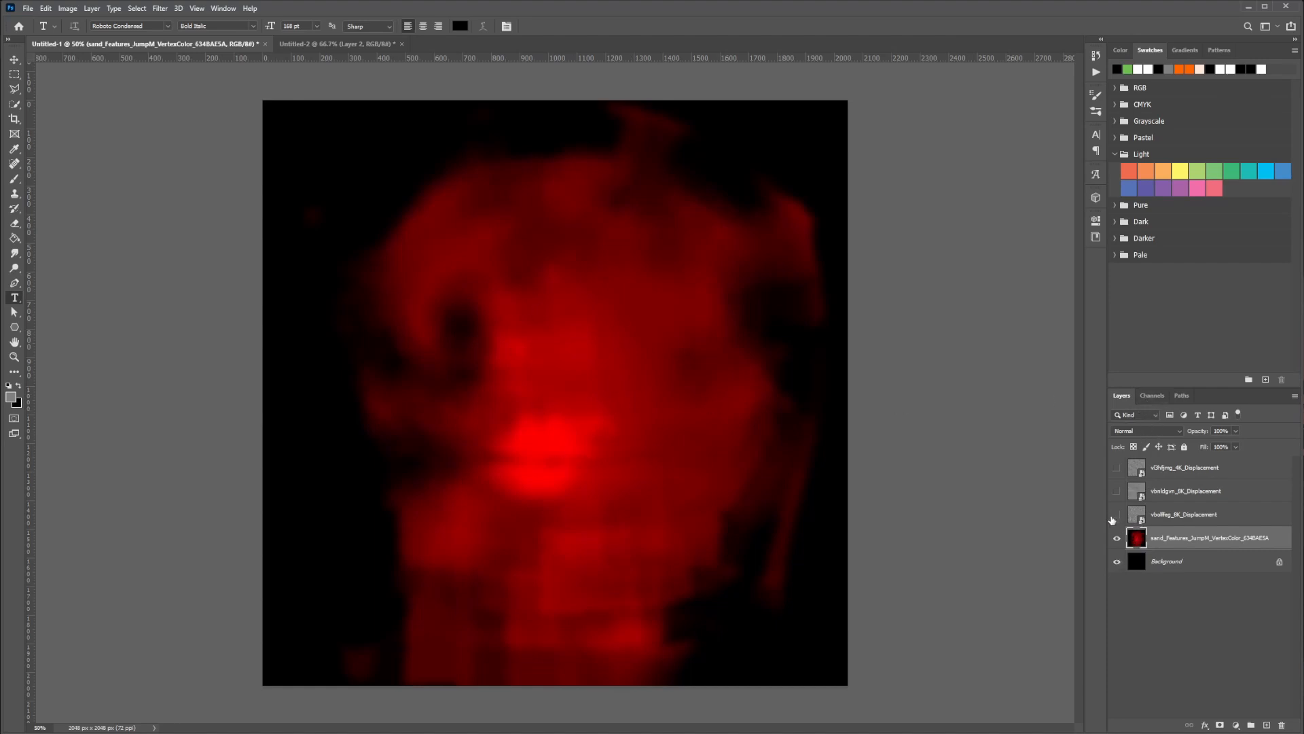
pyautogui.moveTo(1114, 517); pyautogui.dragTo(1120, 471)
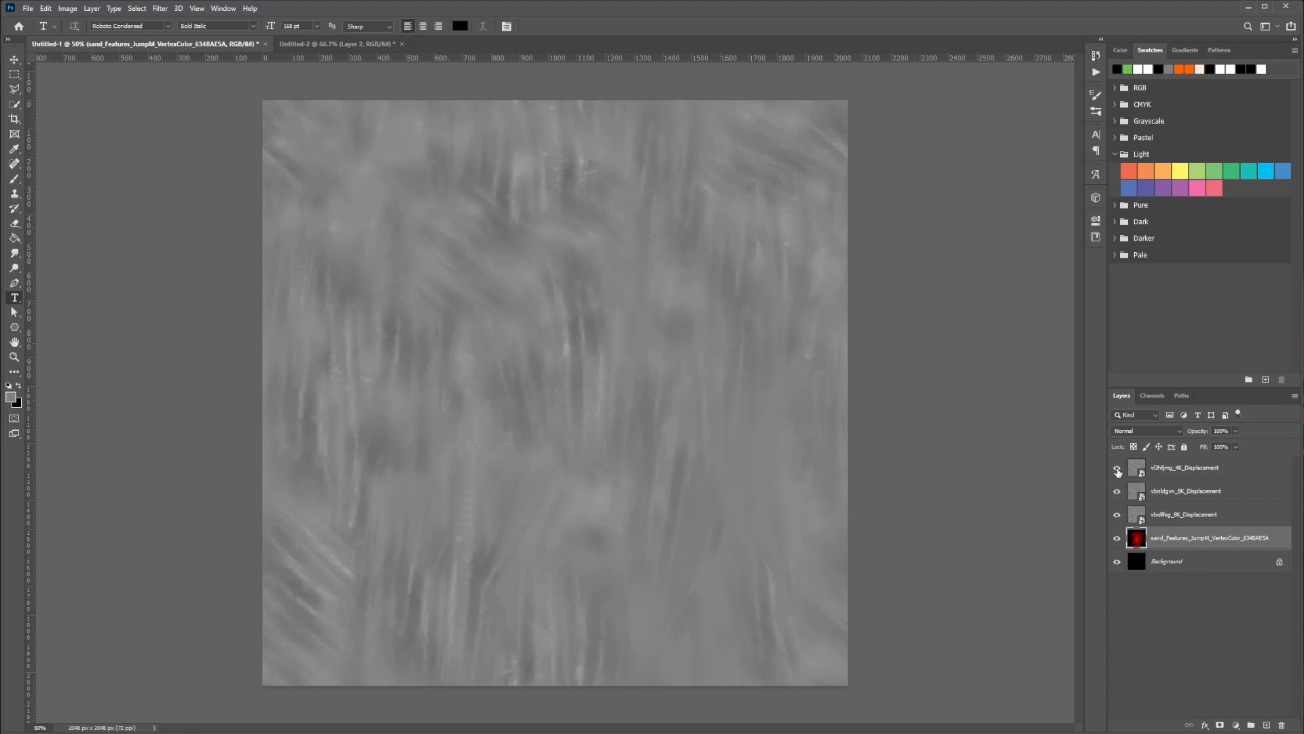
pyautogui.click(1119, 470)
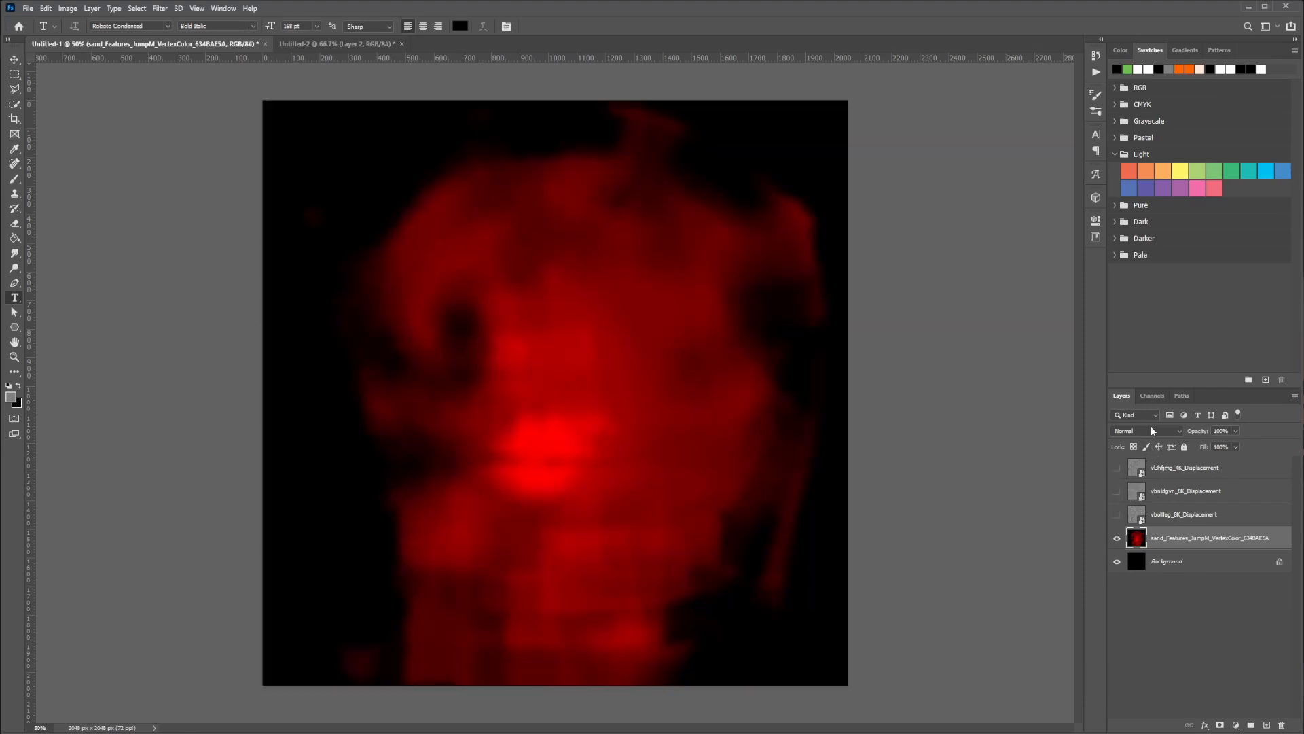
pyautogui.click(1152, 397)
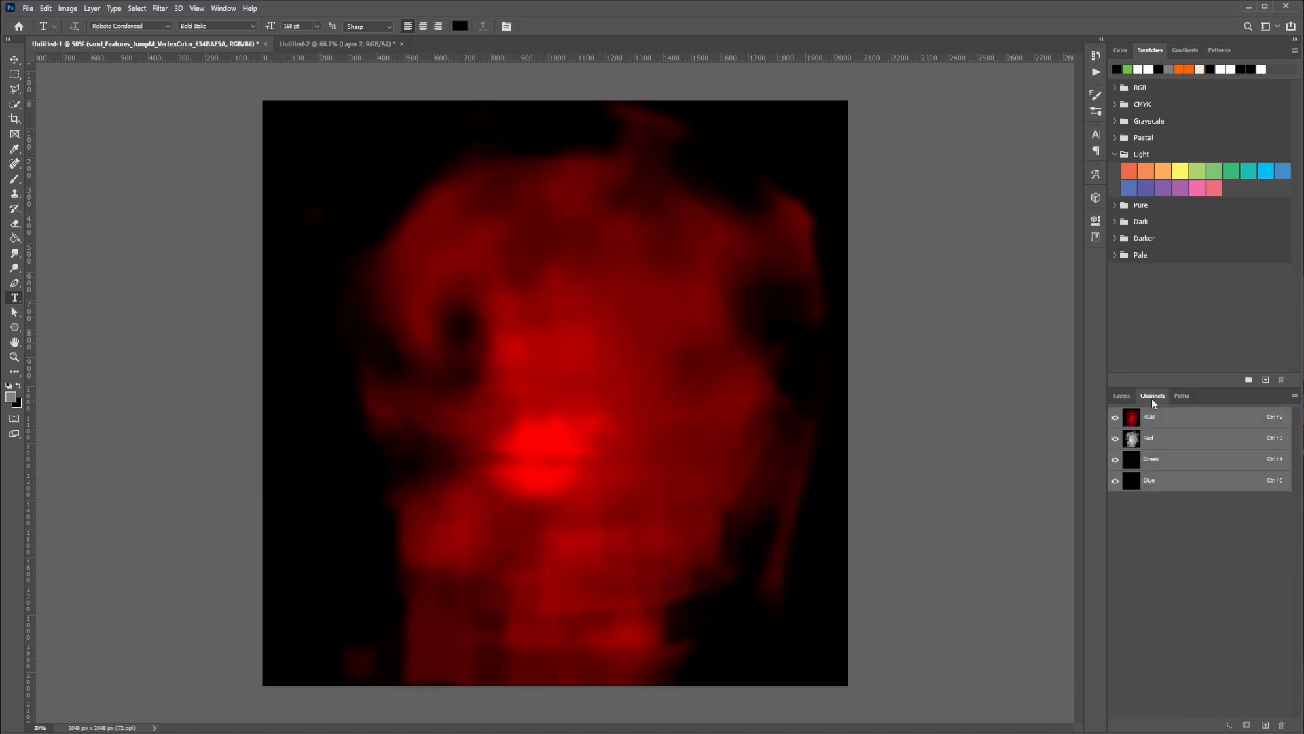
pyautogui.click(1148, 438)
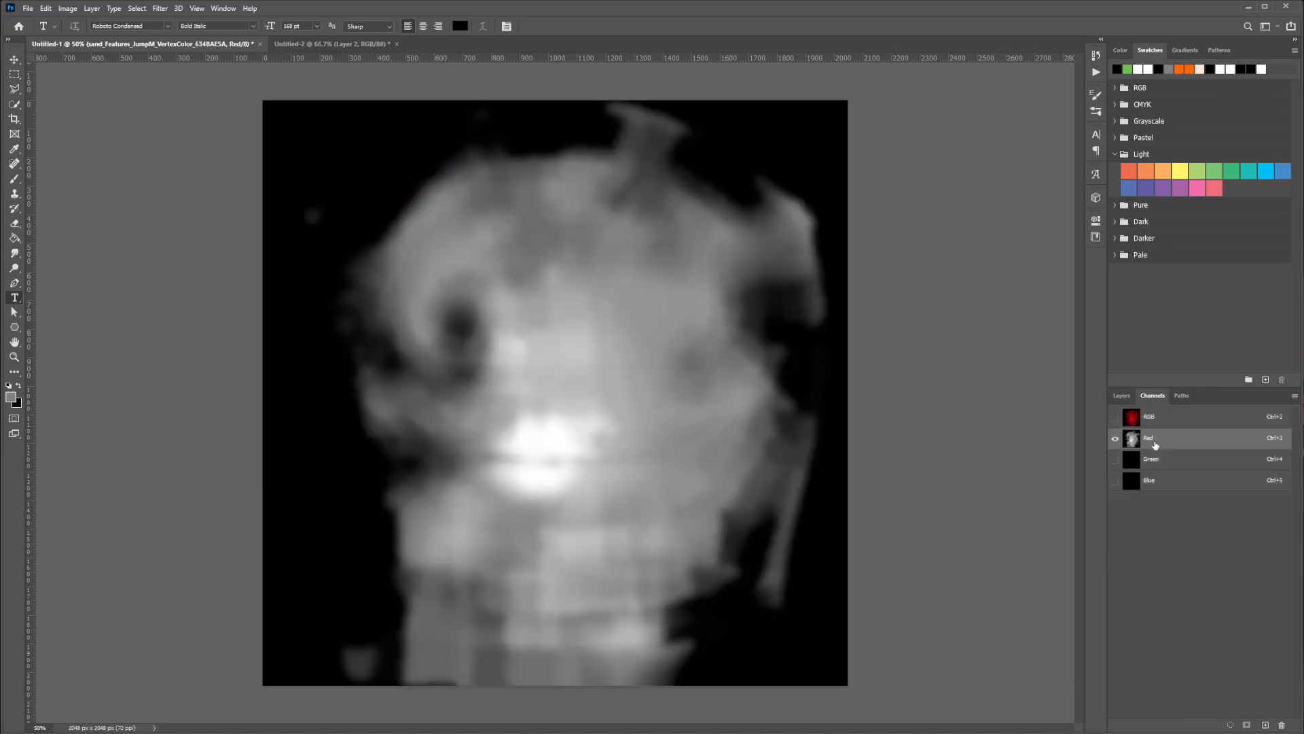
pyautogui.click(1114, 460)
pyautogui.click(1115, 439)
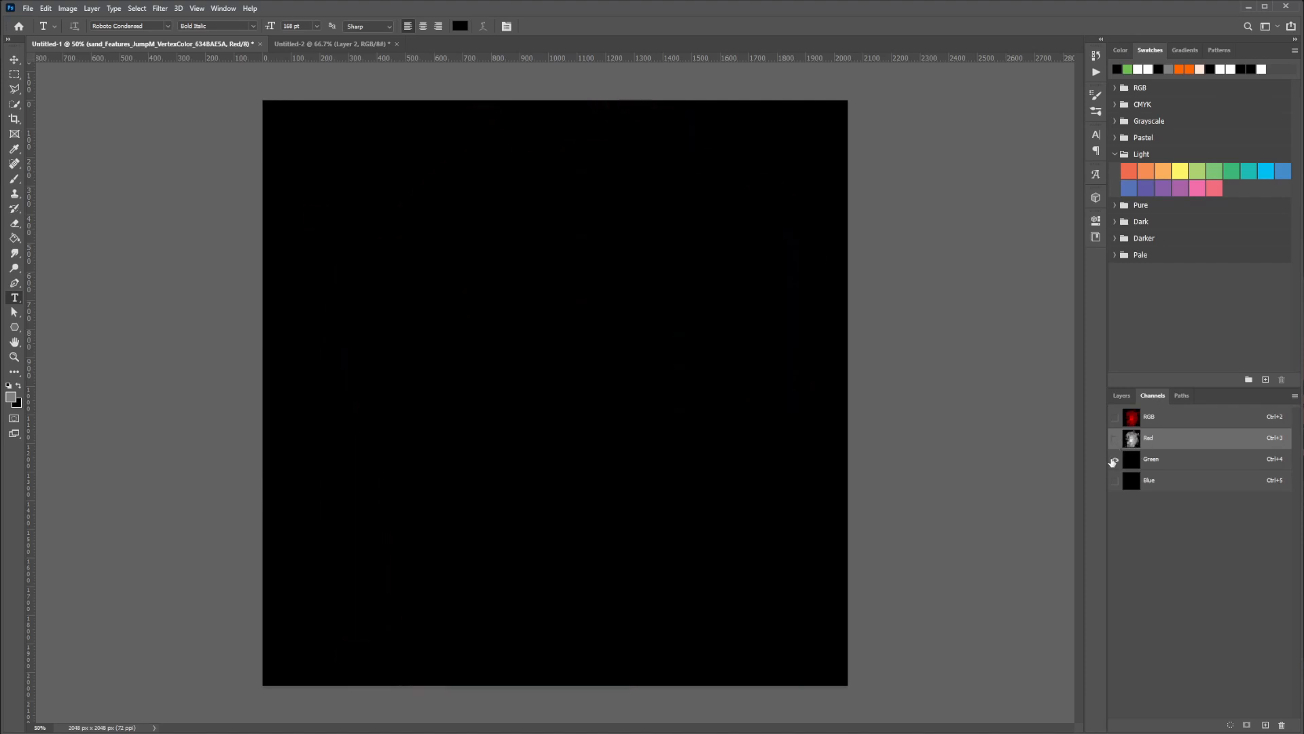
pyautogui.click(1114, 438)
pyautogui.click(1115, 438)
pyautogui.click(1115, 481)
pyautogui.click(1116, 459)
pyautogui.click(1115, 439)
pyautogui.click(1114, 481)
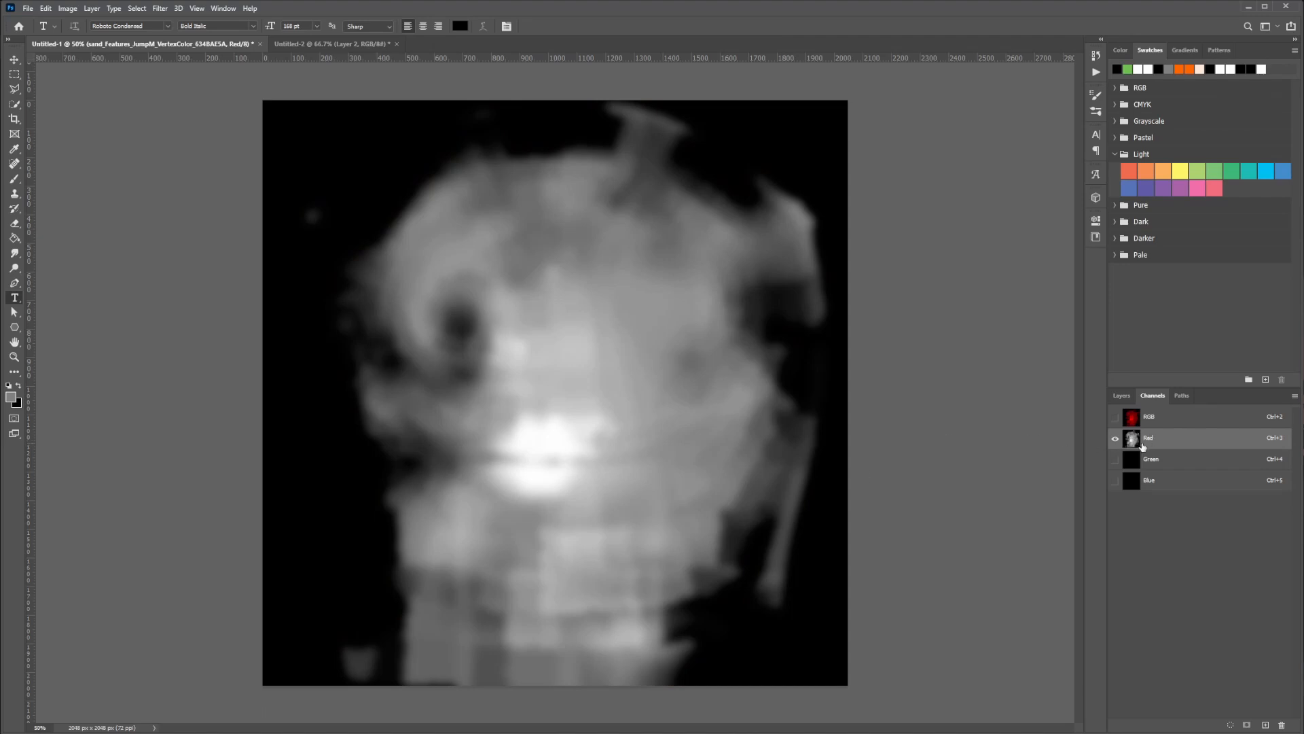
# Load the Red channel as a selection and add it as a layer mask on the 4K displacement layer
pyautogui.click(1122, 396)
pyautogui.click(1153, 395)
pyautogui.keyDown('ctrl'); pyautogui.click(1134, 440); pyautogui.keyUp('ctrl')
pyautogui.hotkey('ctrl', 'd')
pyautogui.keyDown('ctrl'); pyautogui.click(1131, 450); pyautogui.keyUp('ctrl')
pyautogui.click(1122, 396)
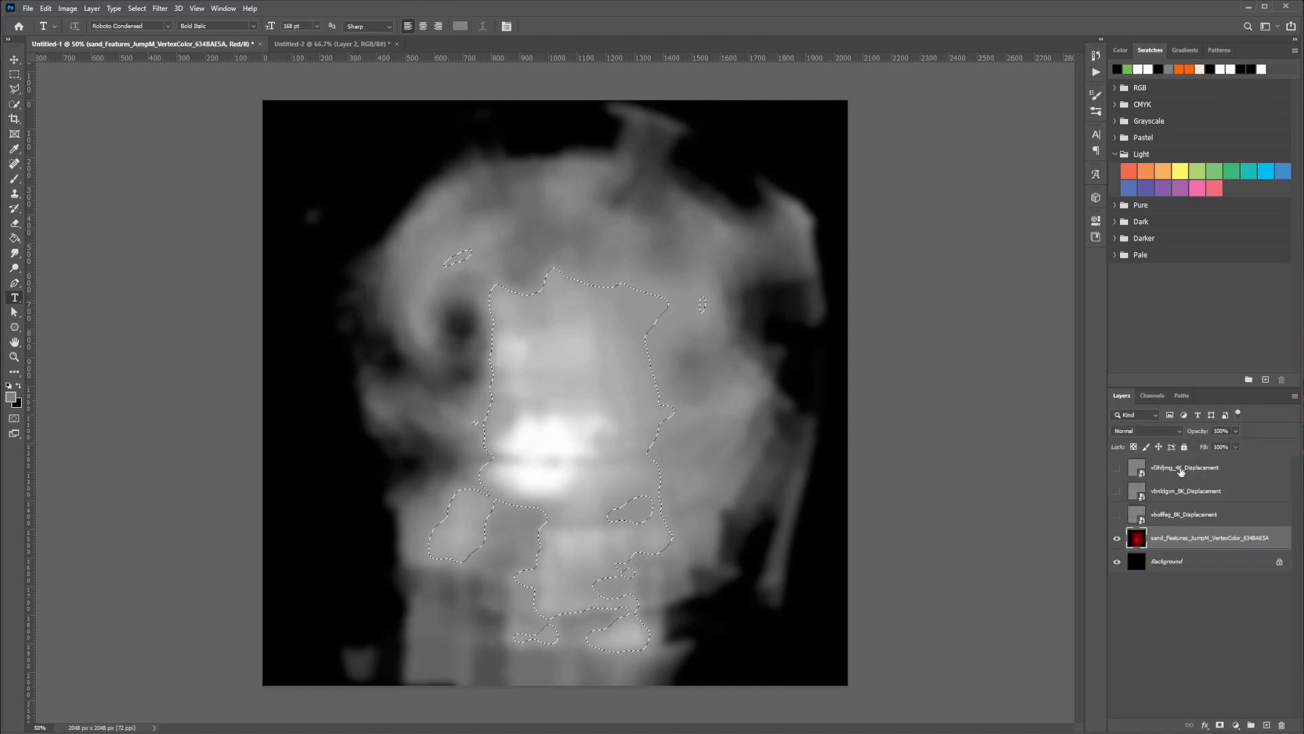
pyautogui.click(1195, 468)
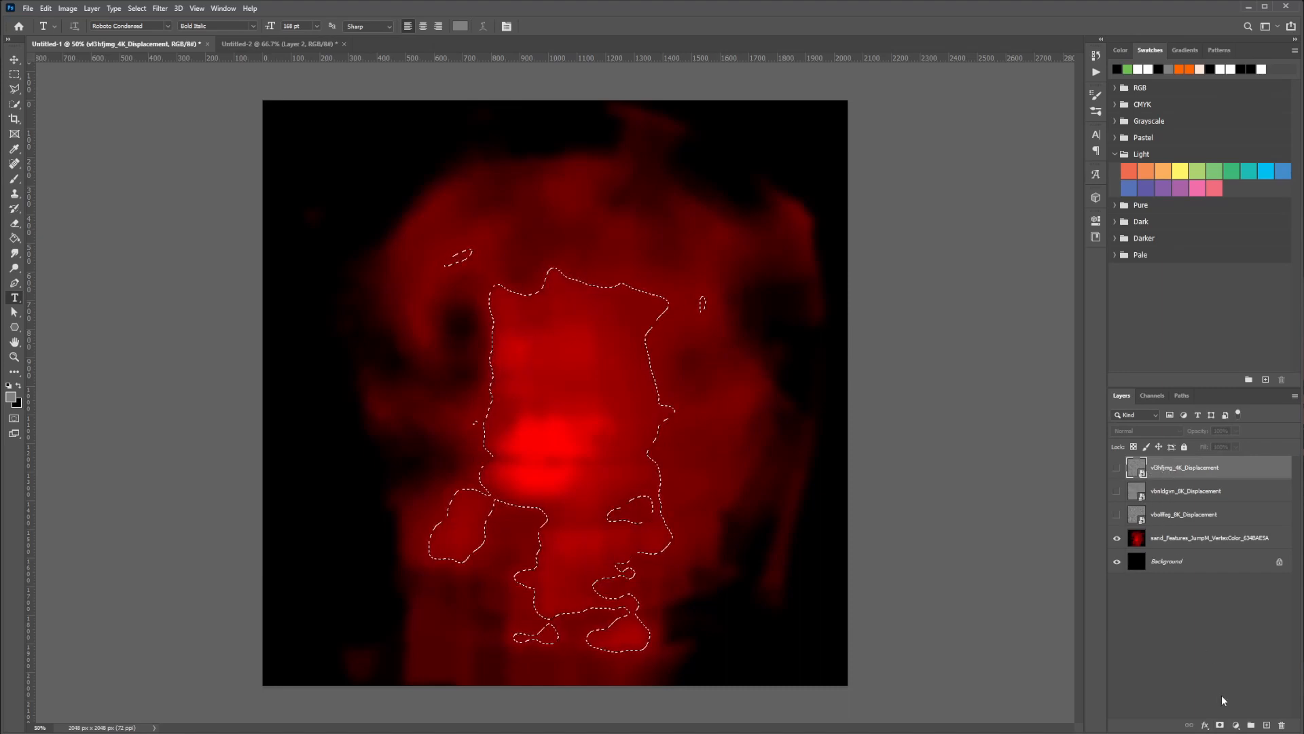
pyautogui.click(1220, 726)
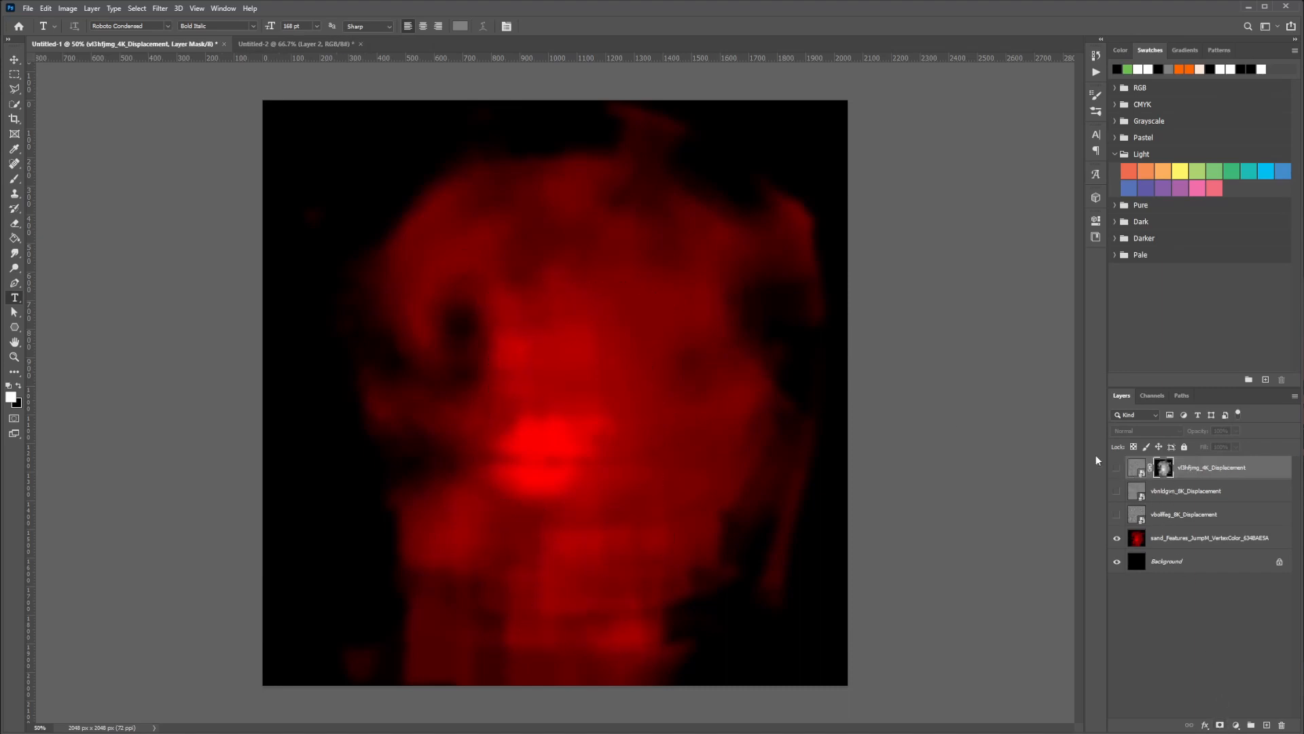
# Reload the mask selection to add the same mask to both 8K displacement layers, and delete the vertex color layer
pyautogui.keyDown('ctrl'); pyautogui.click(1164, 469); pyautogui.keyUp('ctrl')
pyautogui.click(1195, 490)
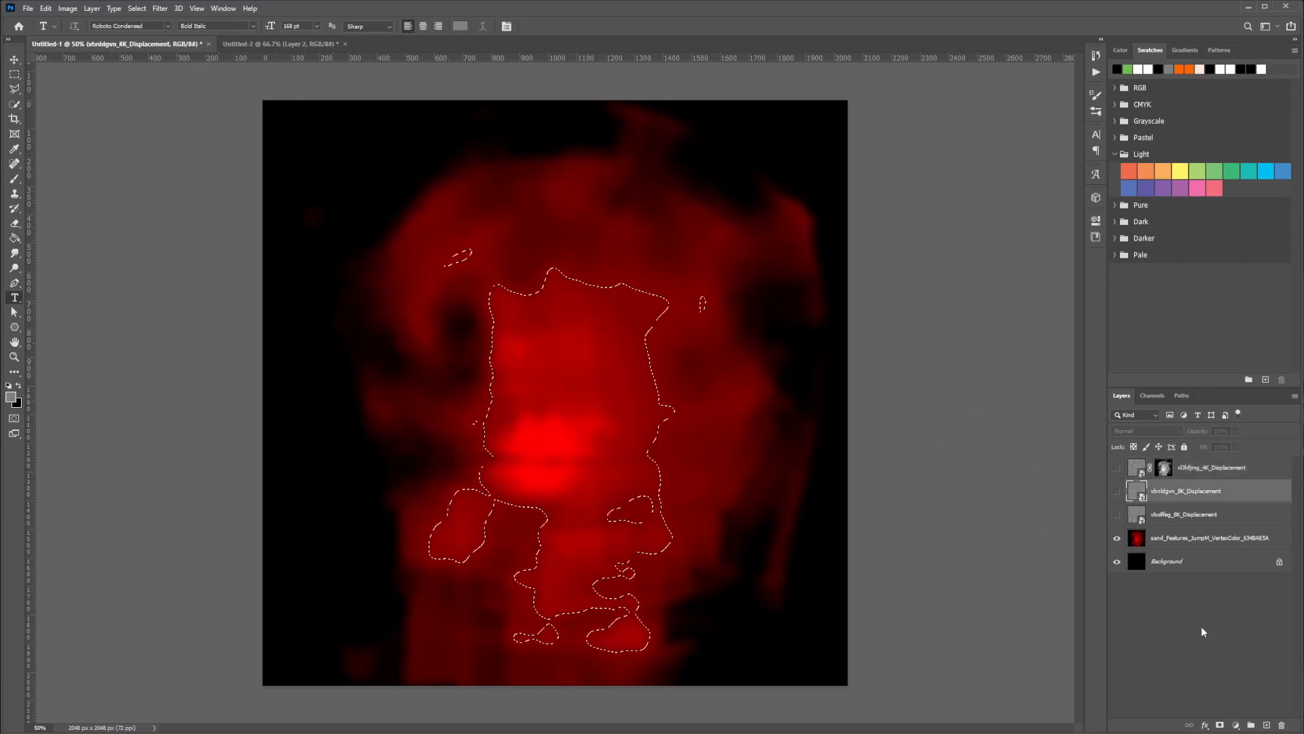
pyautogui.click(1220, 726)
pyautogui.keyDown('ctrl'); pyautogui.click(1164, 491); pyautogui.keyUp('ctrl')
pyautogui.click(1195, 514)
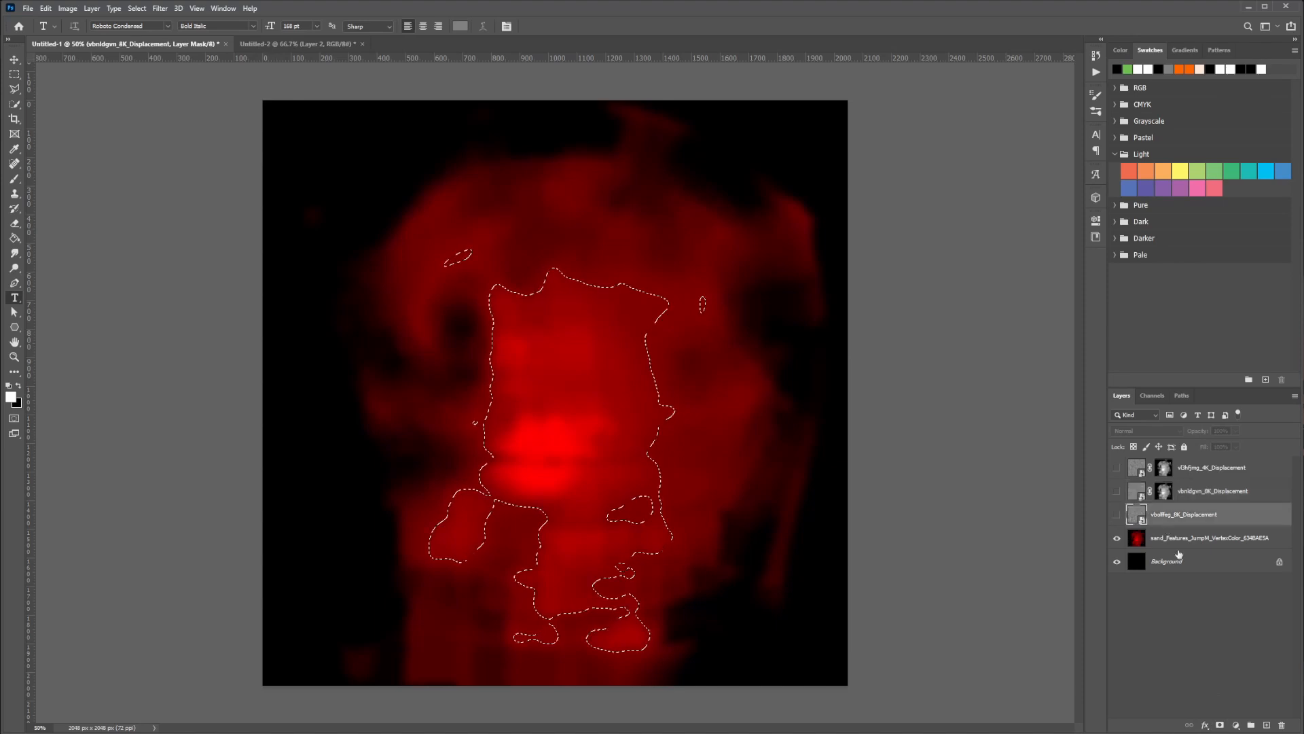
pyautogui.click(1220, 726)
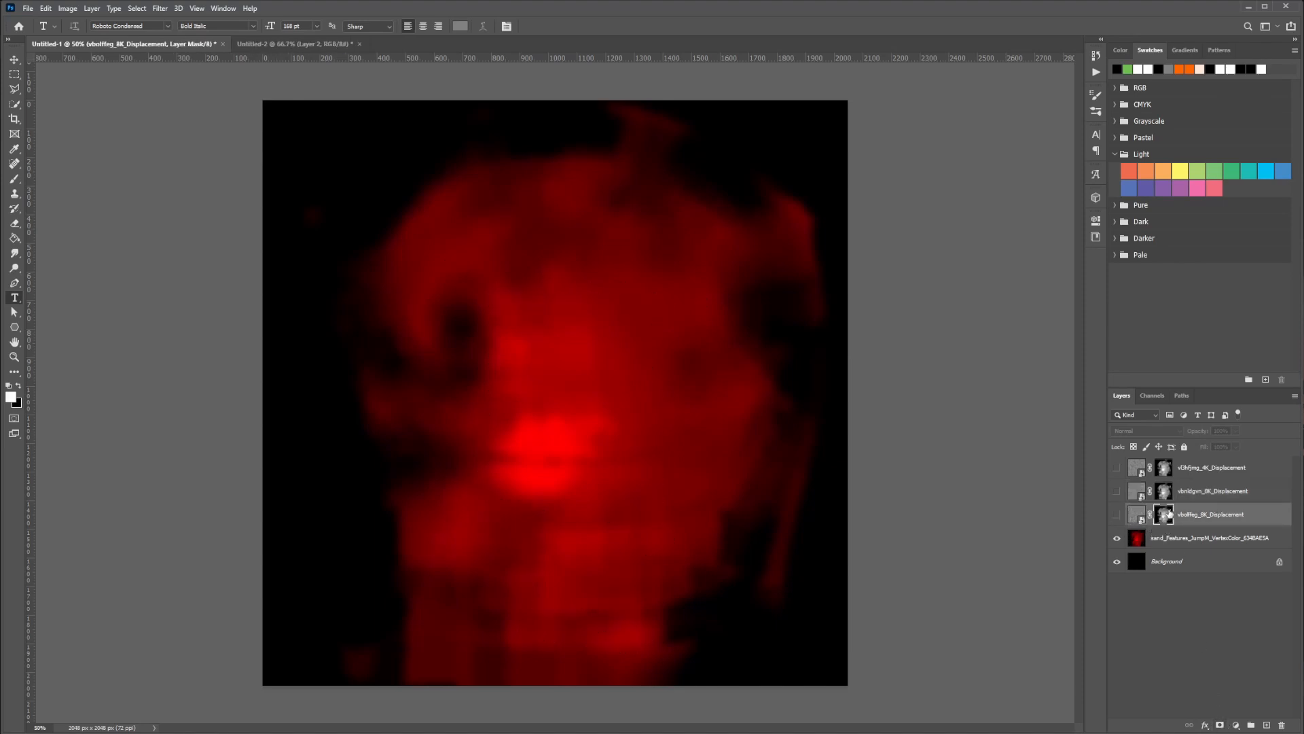
pyautogui.click(1185, 538)
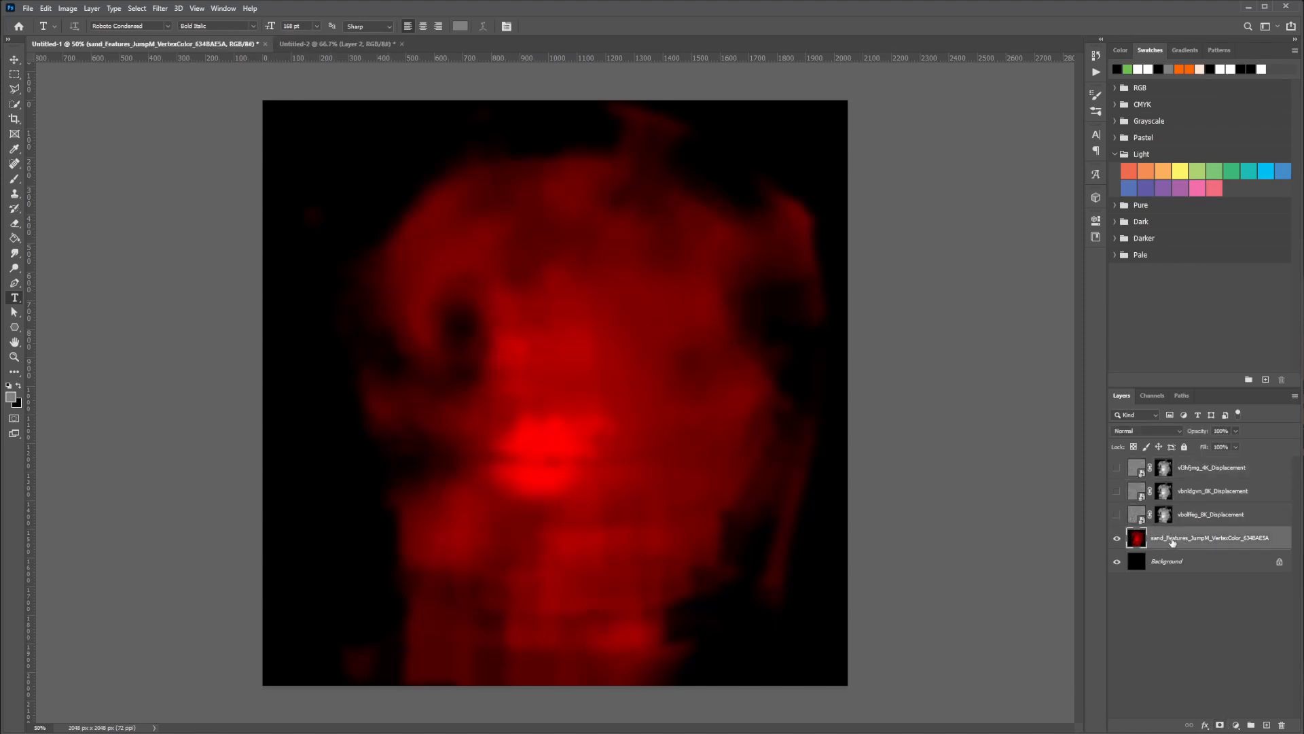
pyautogui.moveTo(1172, 542); pyautogui.dragTo(1281, 725)
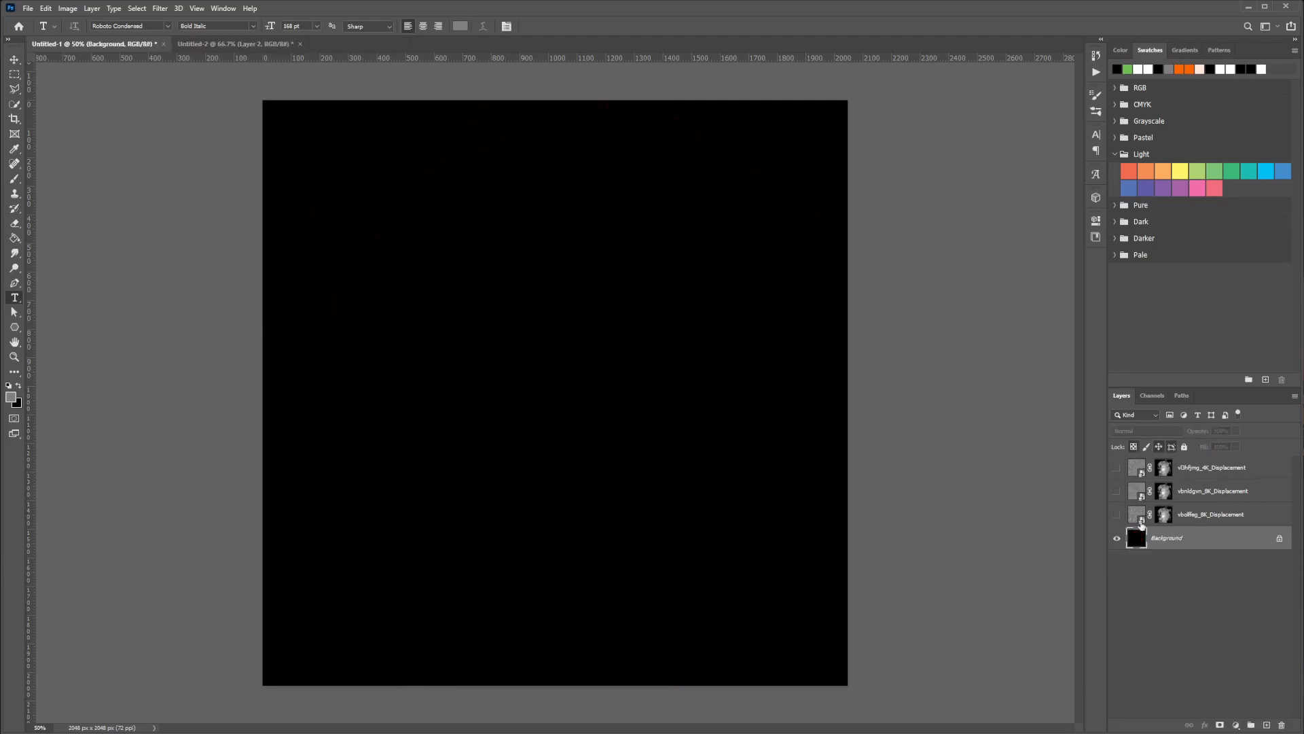
# Make the lower 8K displacement layer visible and invert its layer mask
pyautogui.click(1117, 515)
pyautogui.click(1164, 516)
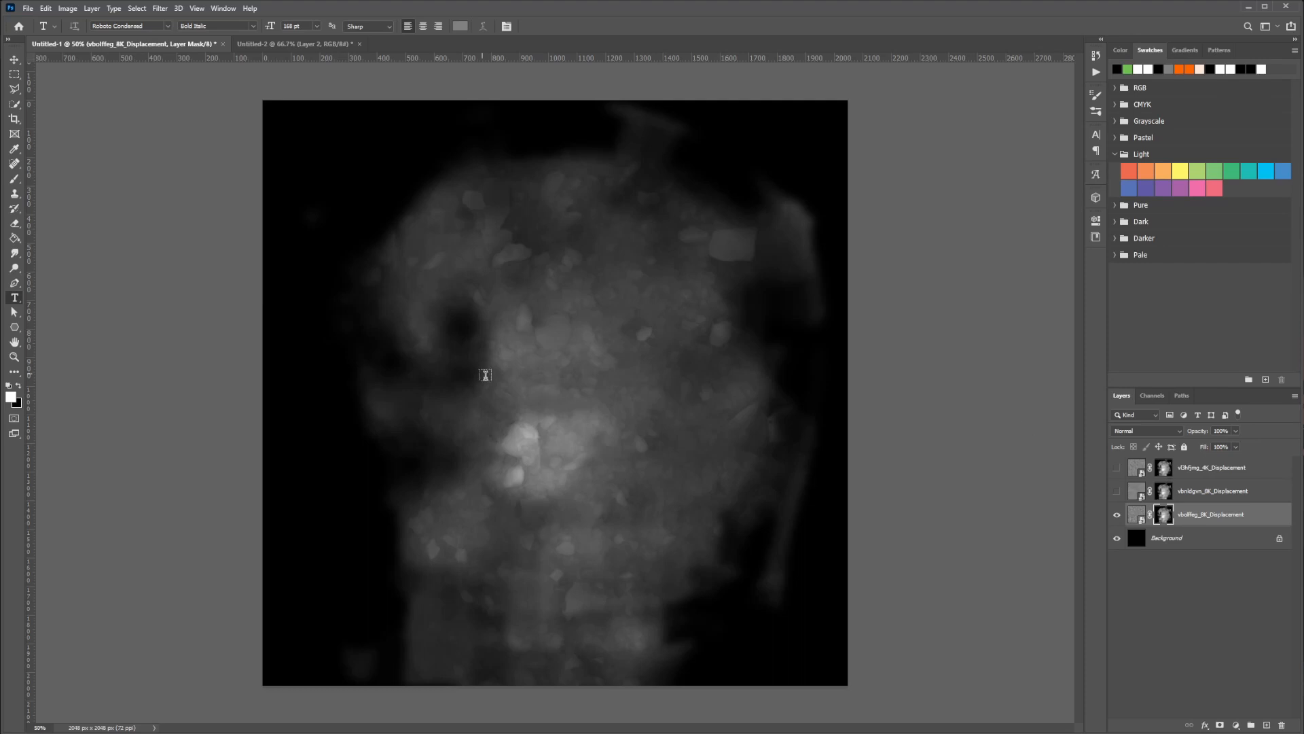
pyautogui.click(1169, 472)
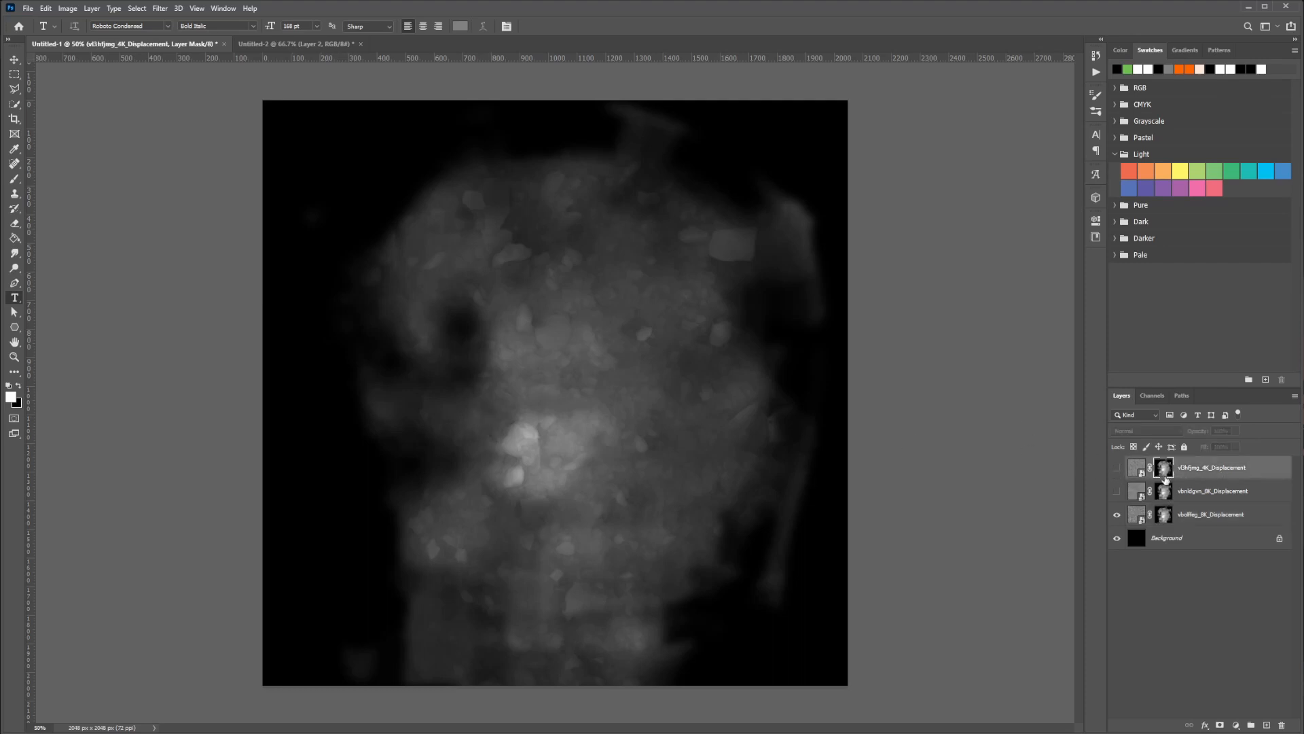
pyautogui.click(1165, 517)
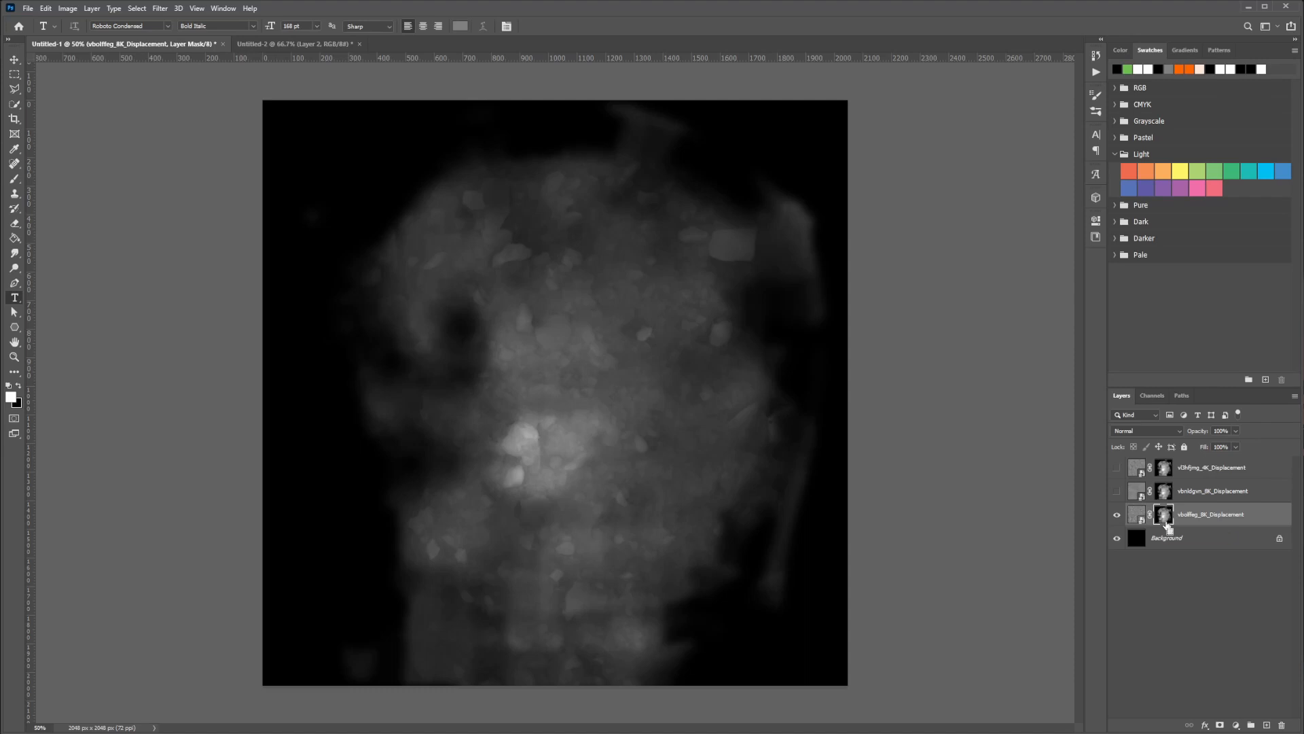
pyautogui.hotkey('ctrl', 'i')
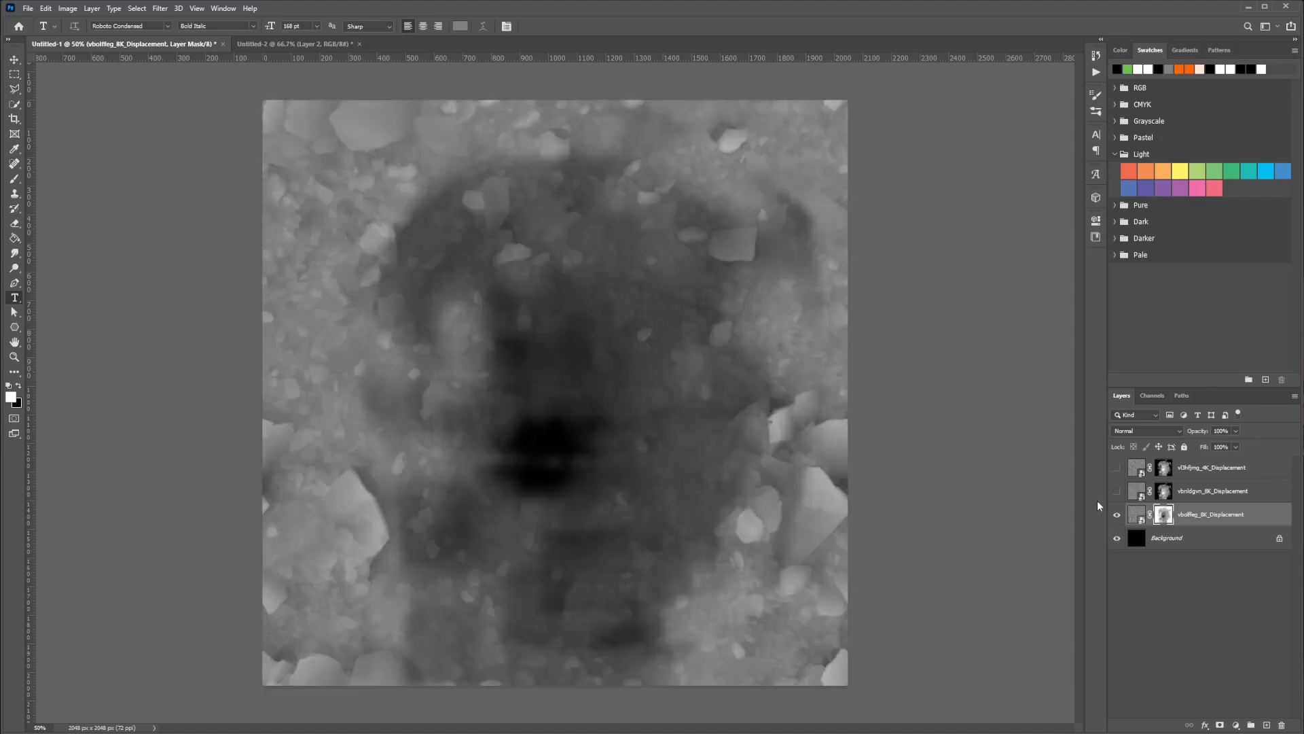
# Show the upper 8K and 4K displacement layers, and compare the blend with and without the 4K layer
pyautogui.moveTo(1117, 490); pyautogui.dragTo(1115, 473)
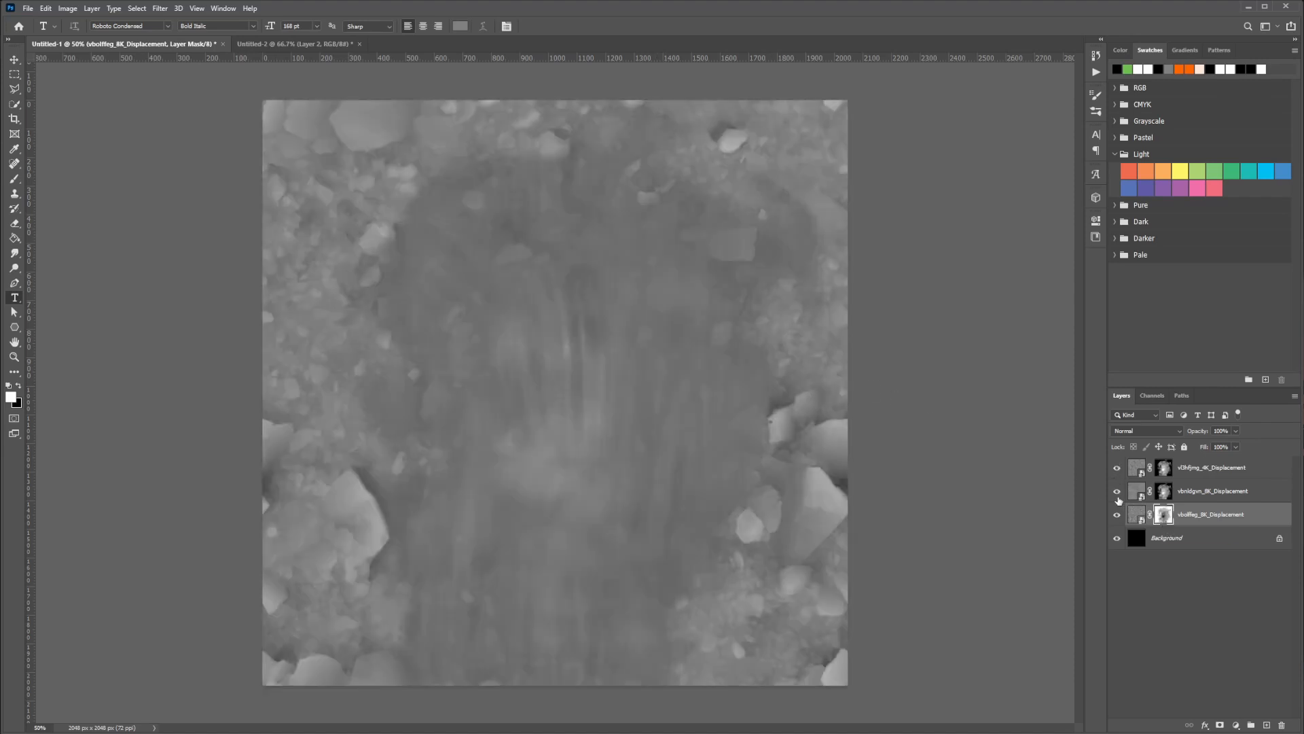
pyautogui.click(1190, 498)
pyautogui.click(1118, 468)
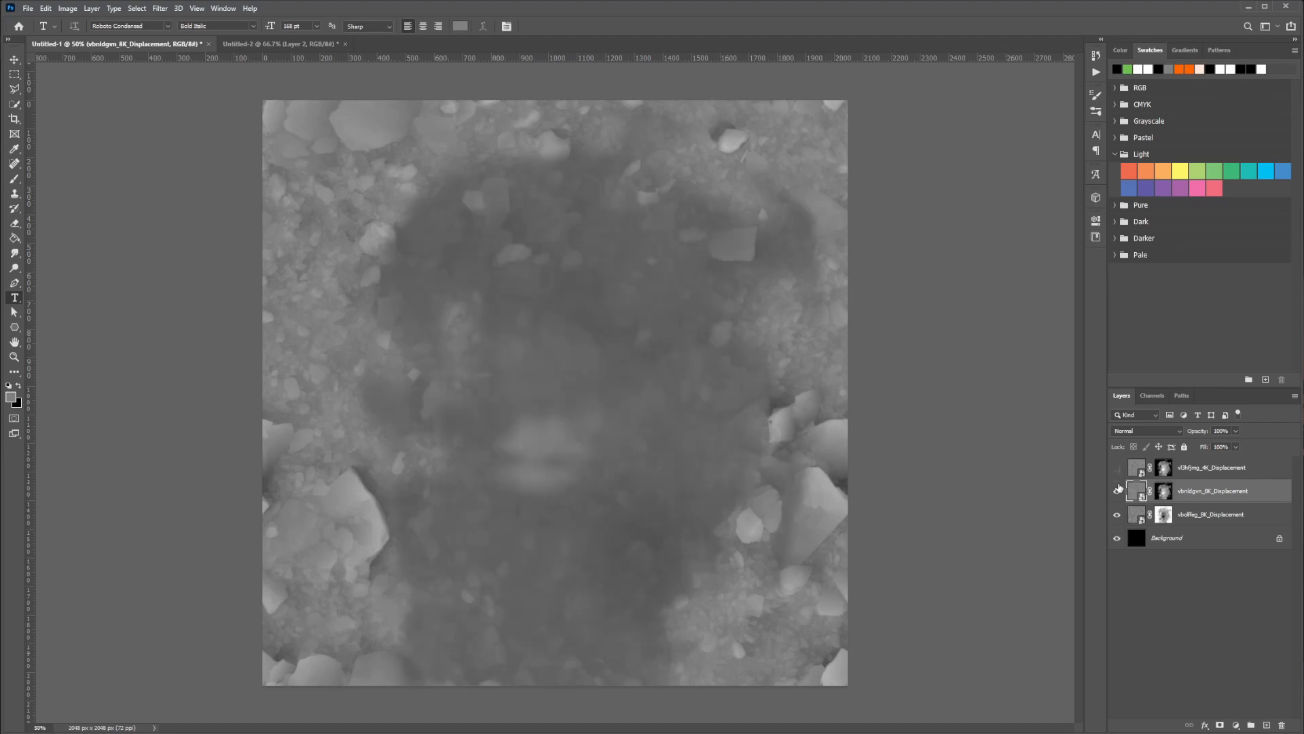
pyautogui.click(1119, 468)
pyautogui.click(1118, 469)
pyautogui.click(1117, 468)
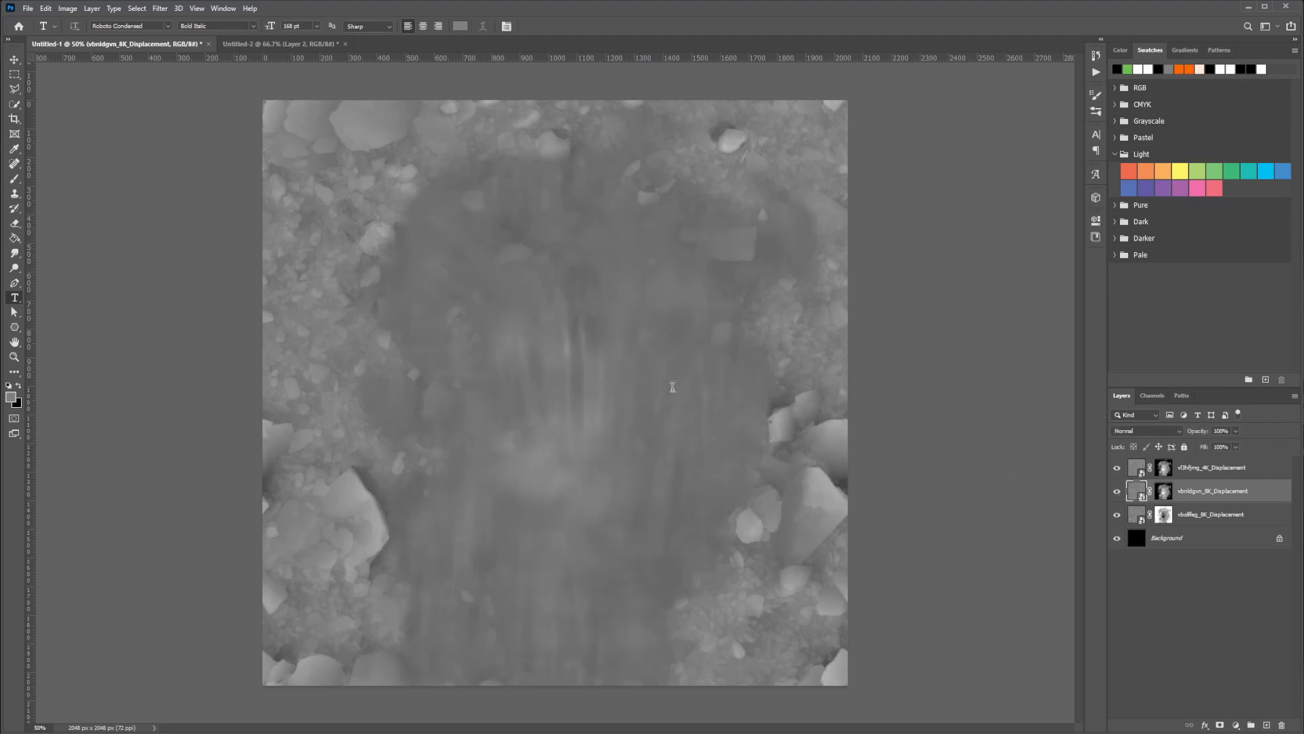
# Brighten the upper 8K displacement layer's mask with a Curves point at input 113, output 133
pyautogui.click(1182, 515)
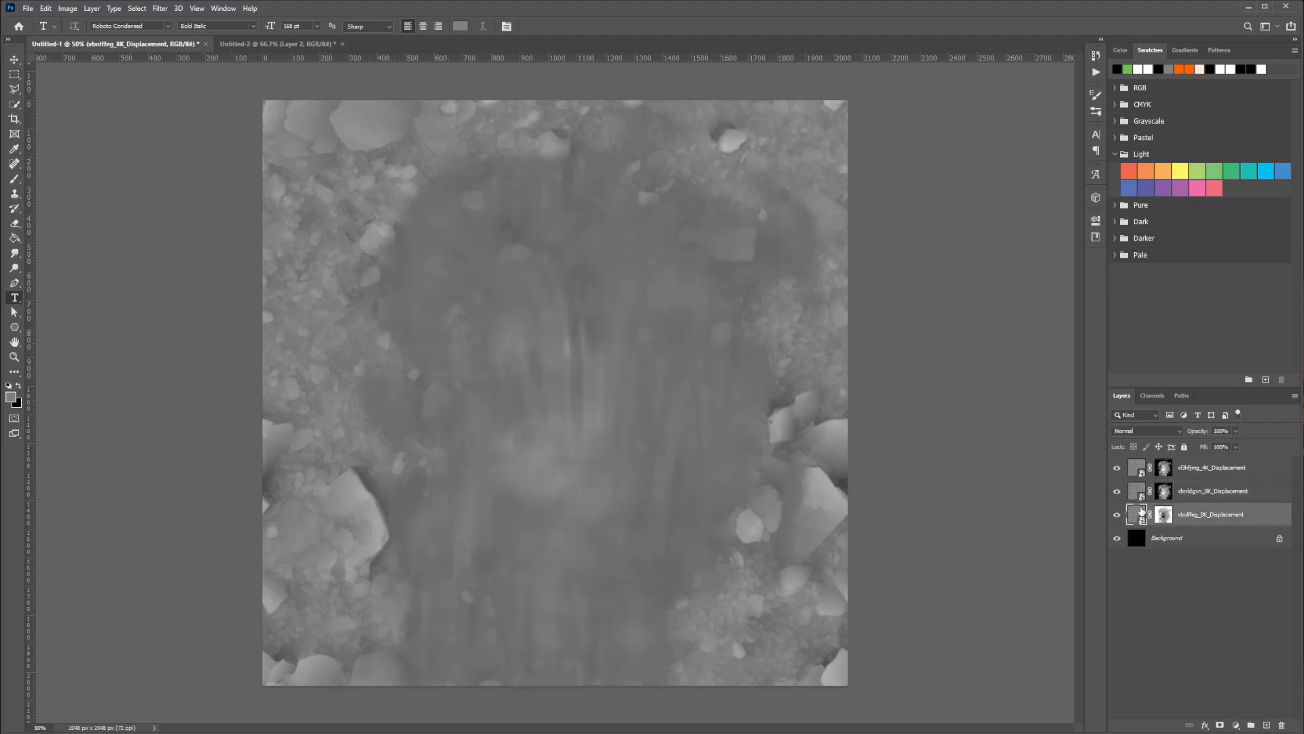
pyautogui.click(1172, 491)
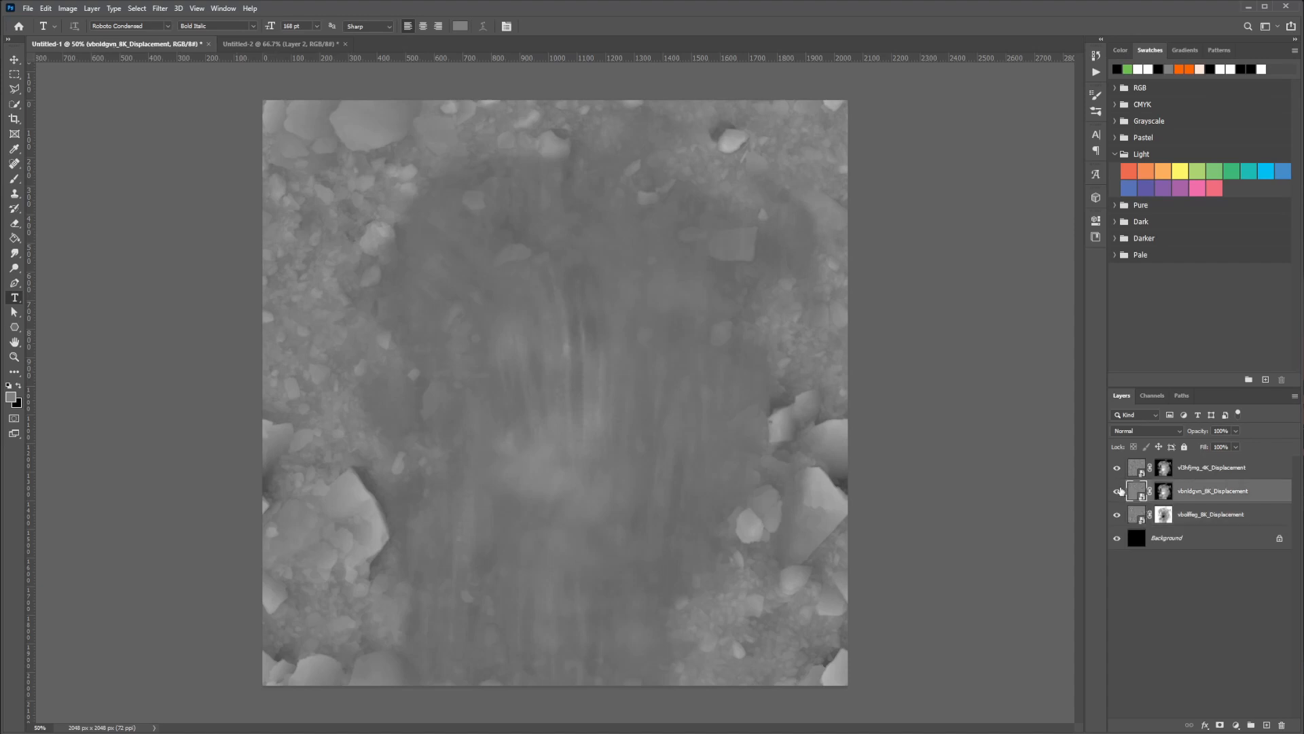
pyautogui.keyDown('alt'); pyautogui.click(1168, 496); pyautogui.keyUp('alt')
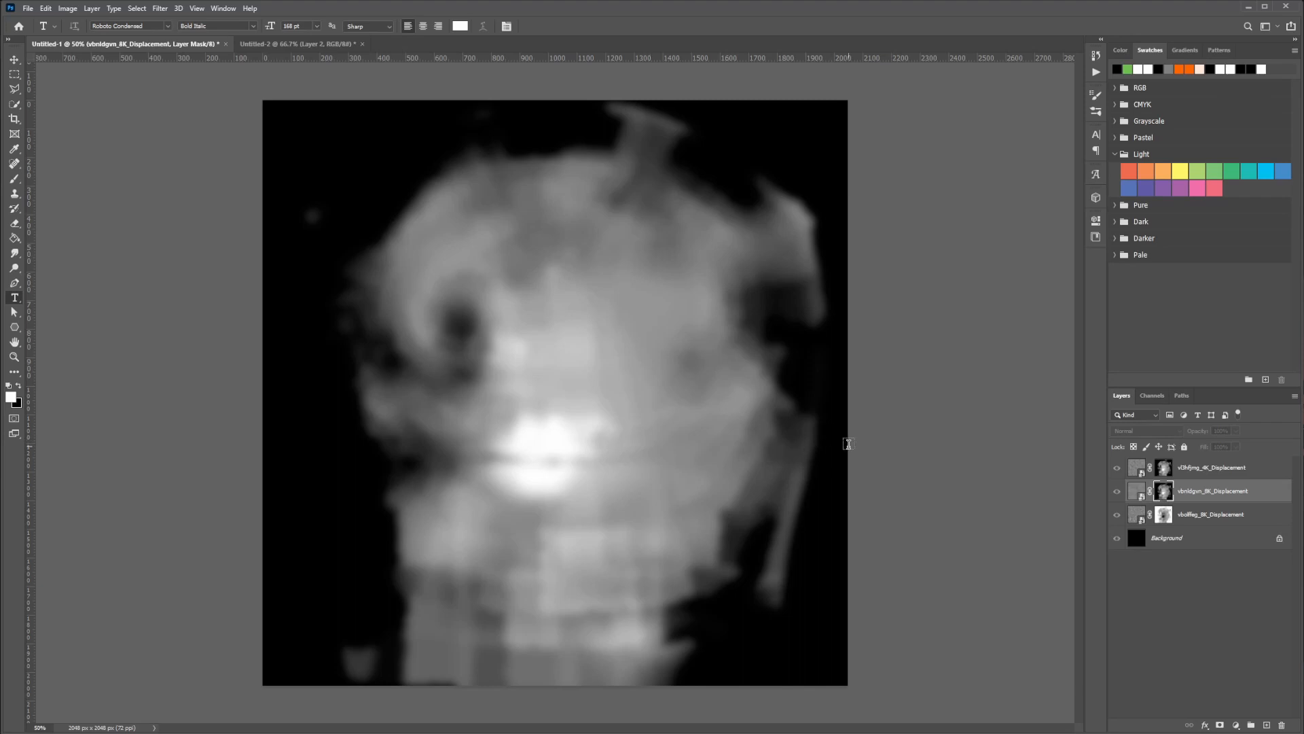
pyautogui.hotkey('ctrl', 'm')
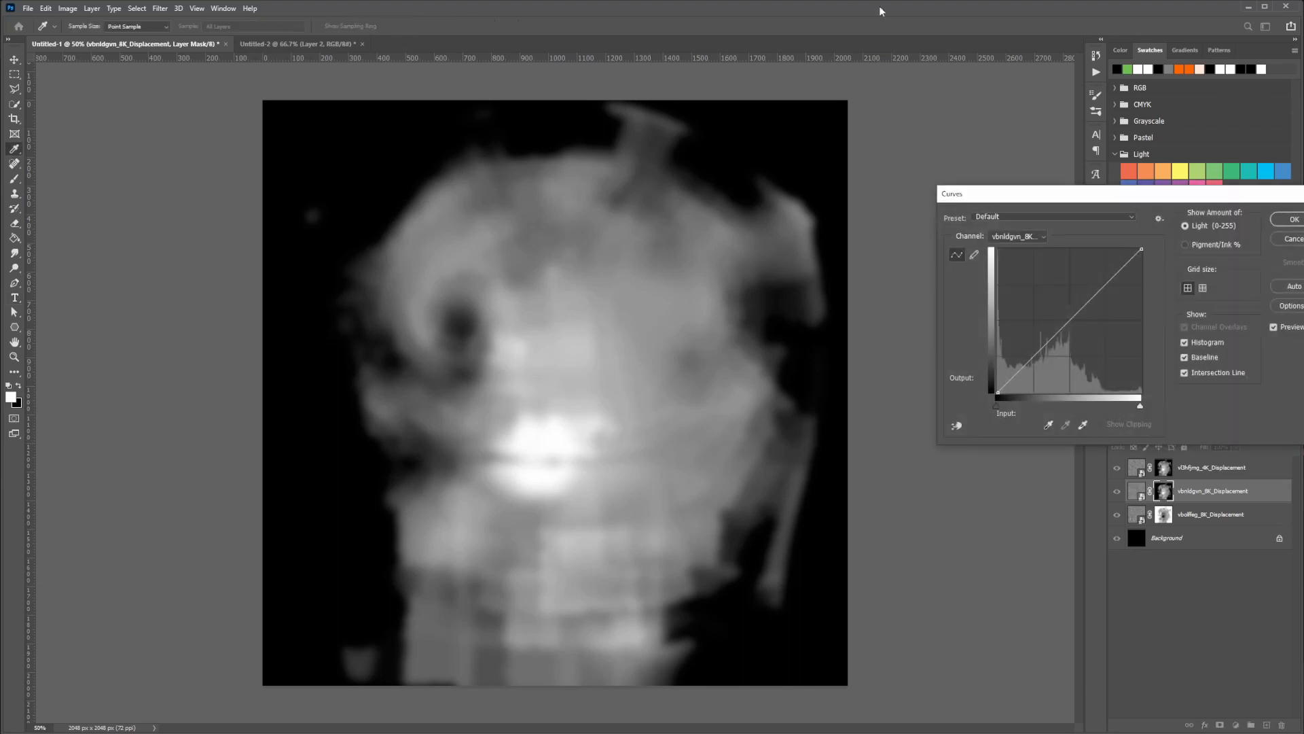
pyautogui.moveTo(1006, 207); pyautogui.dragTo(818, 125)
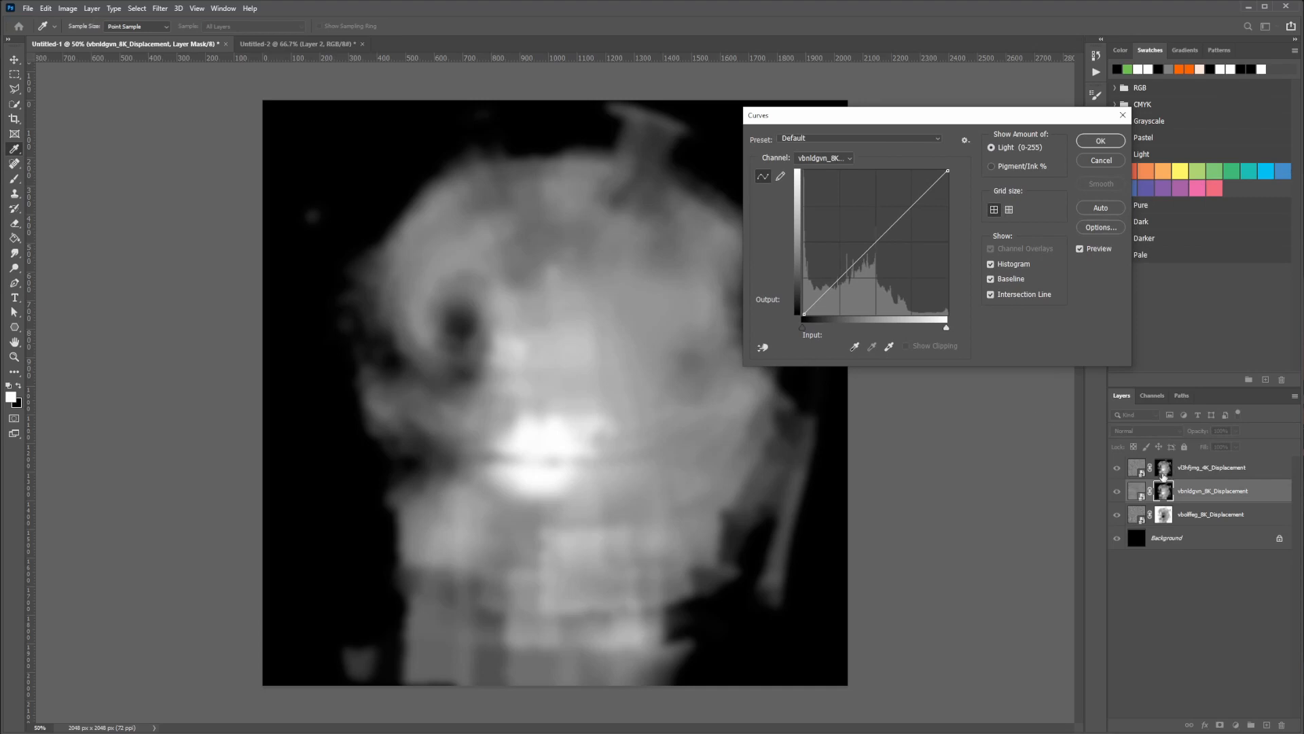
pyautogui.moveTo(870, 245); pyautogui.dragTo(868, 239)
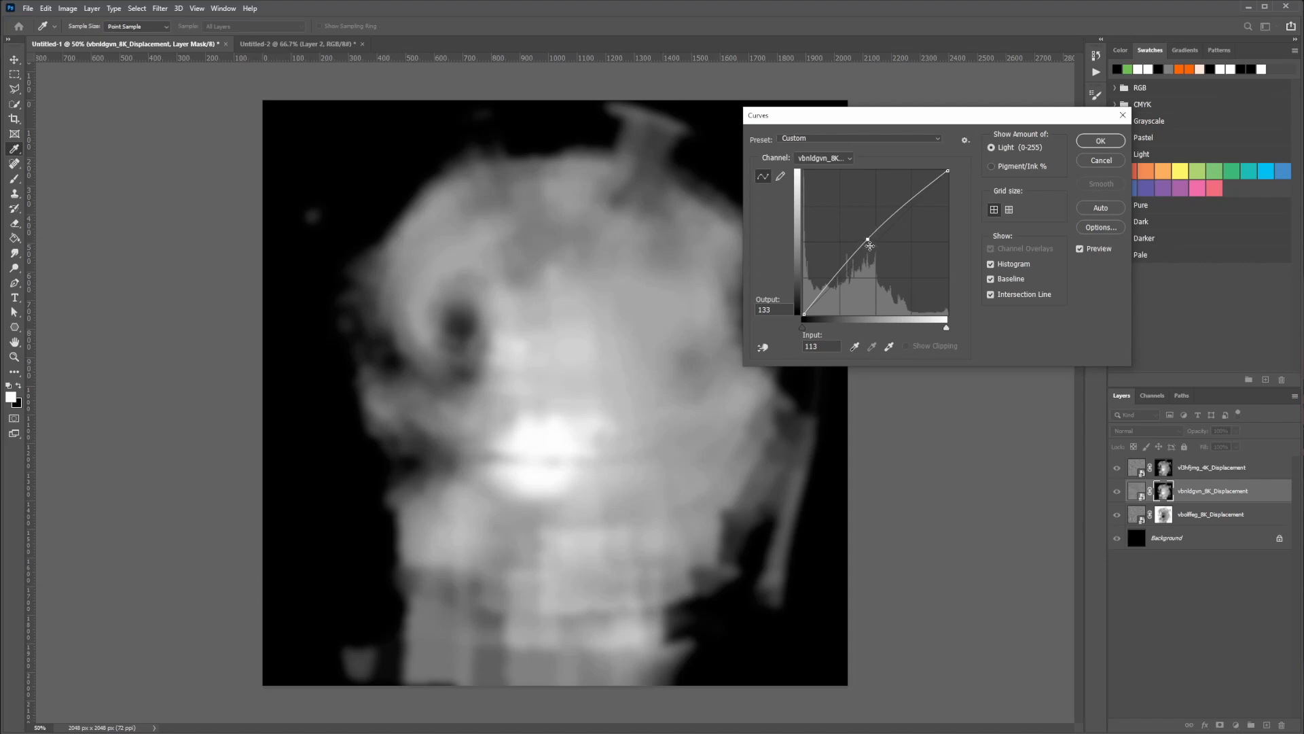
pyautogui.click(1091, 144)
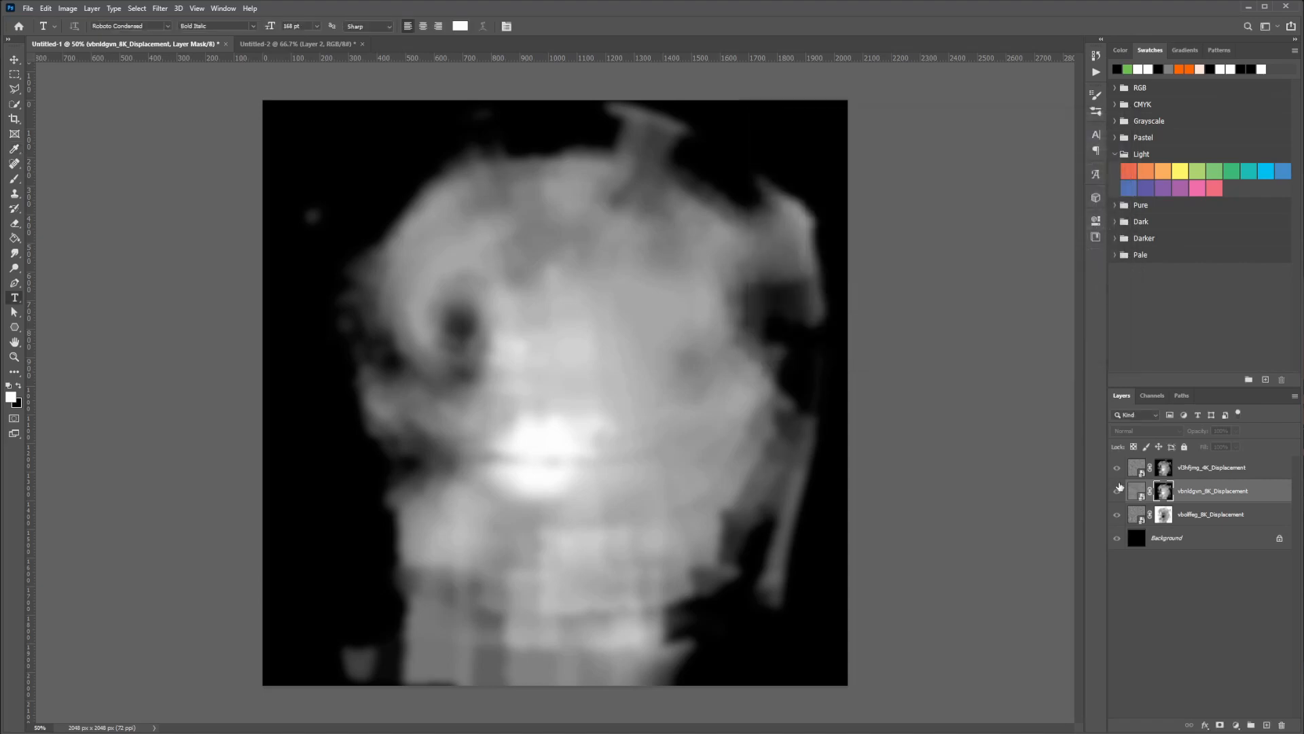
# Darken the 4K displacement layer's mask with a Curves point at input 134, output 117
pyautogui.click(1165, 468)
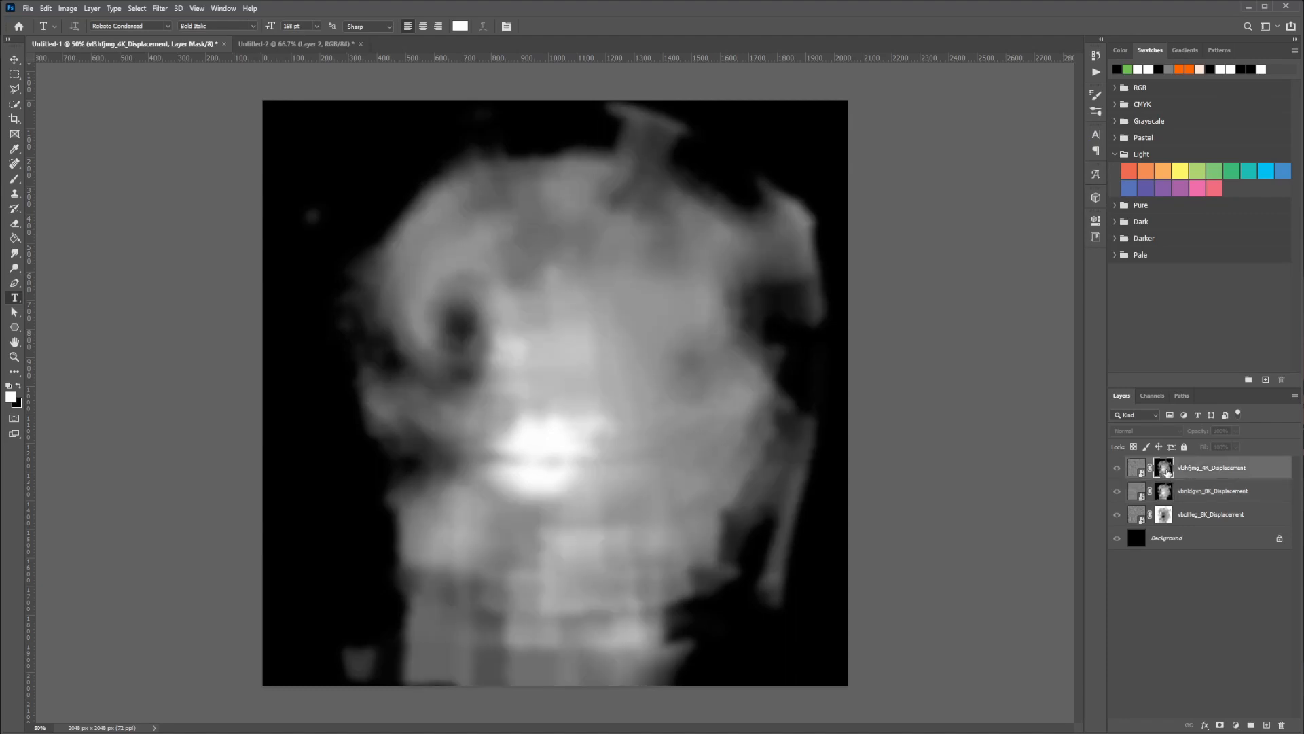
pyautogui.hotkey('ctrl', 'm')
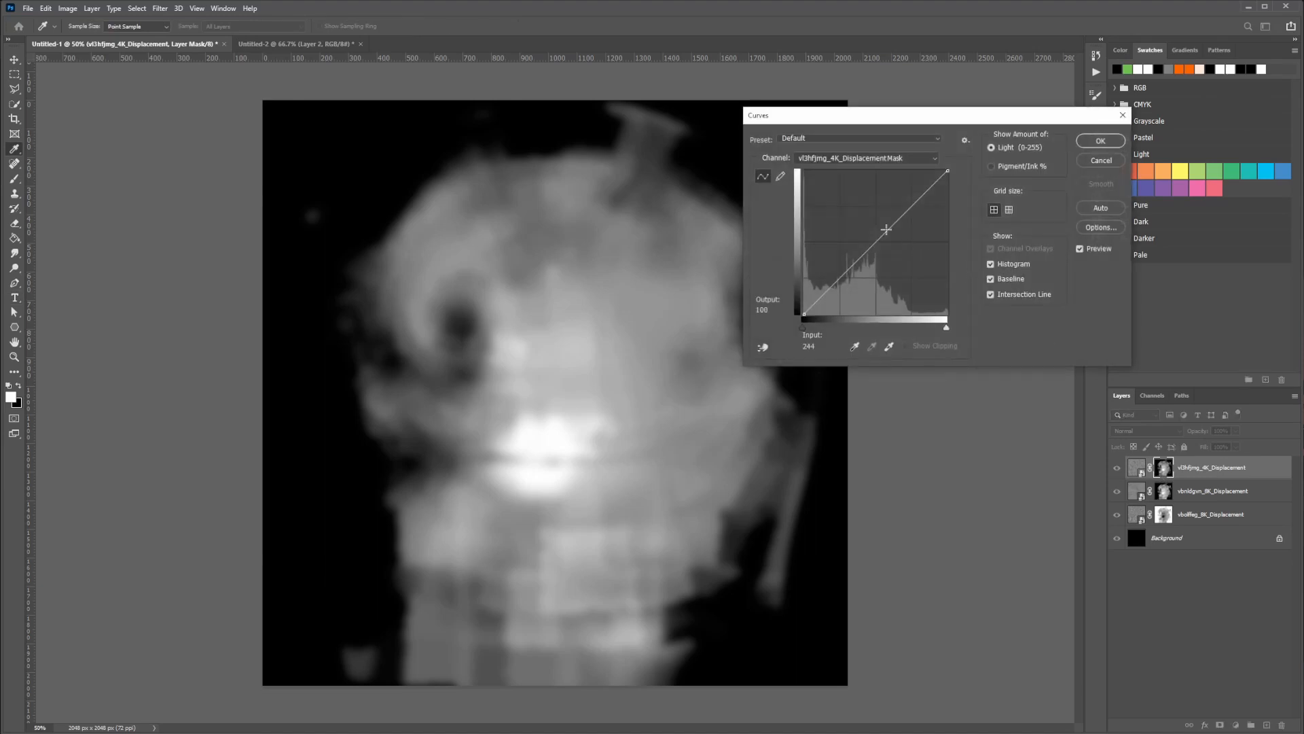
pyautogui.moveTo(876, 242); pyautogui.dragTo(880, 248)
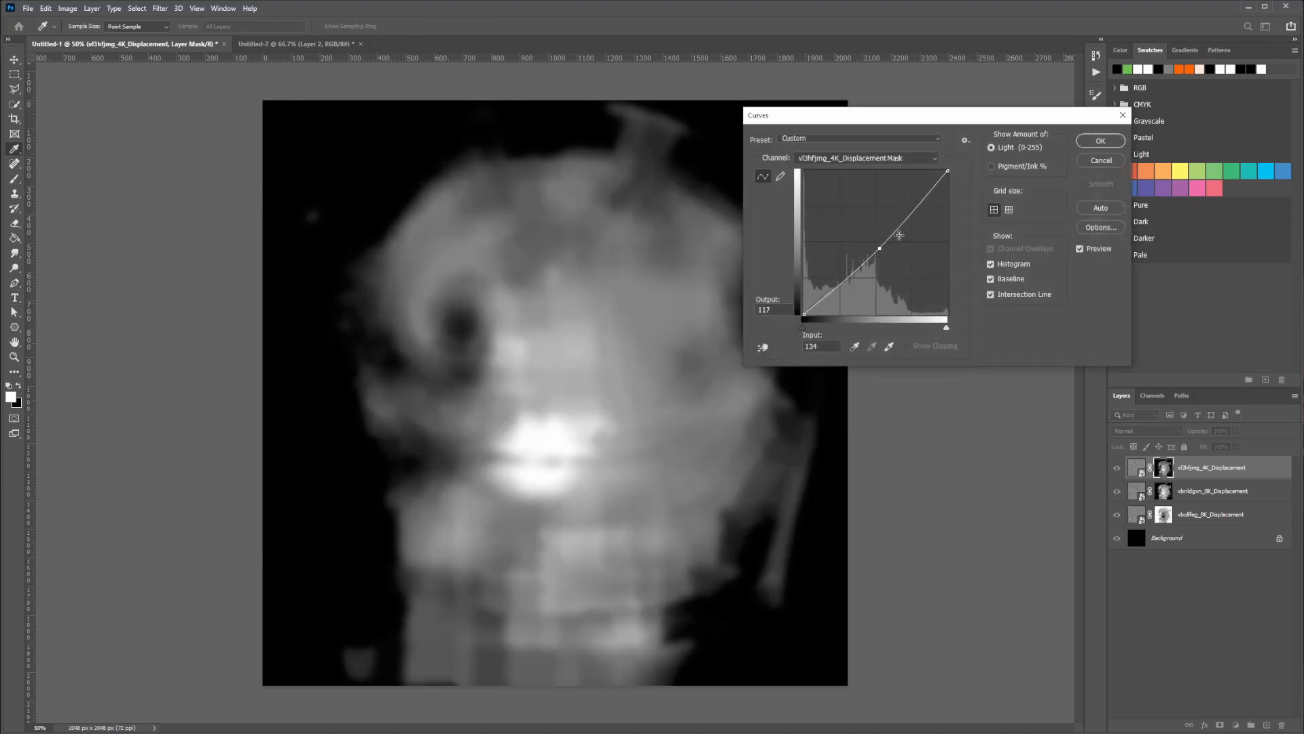
pyautogui.click(1100, 141)
# Toggle the visibility of the 4K and upper 8K displacement layers to compare the effect of their adjusted masks
pyautogui.click(1136, 467)
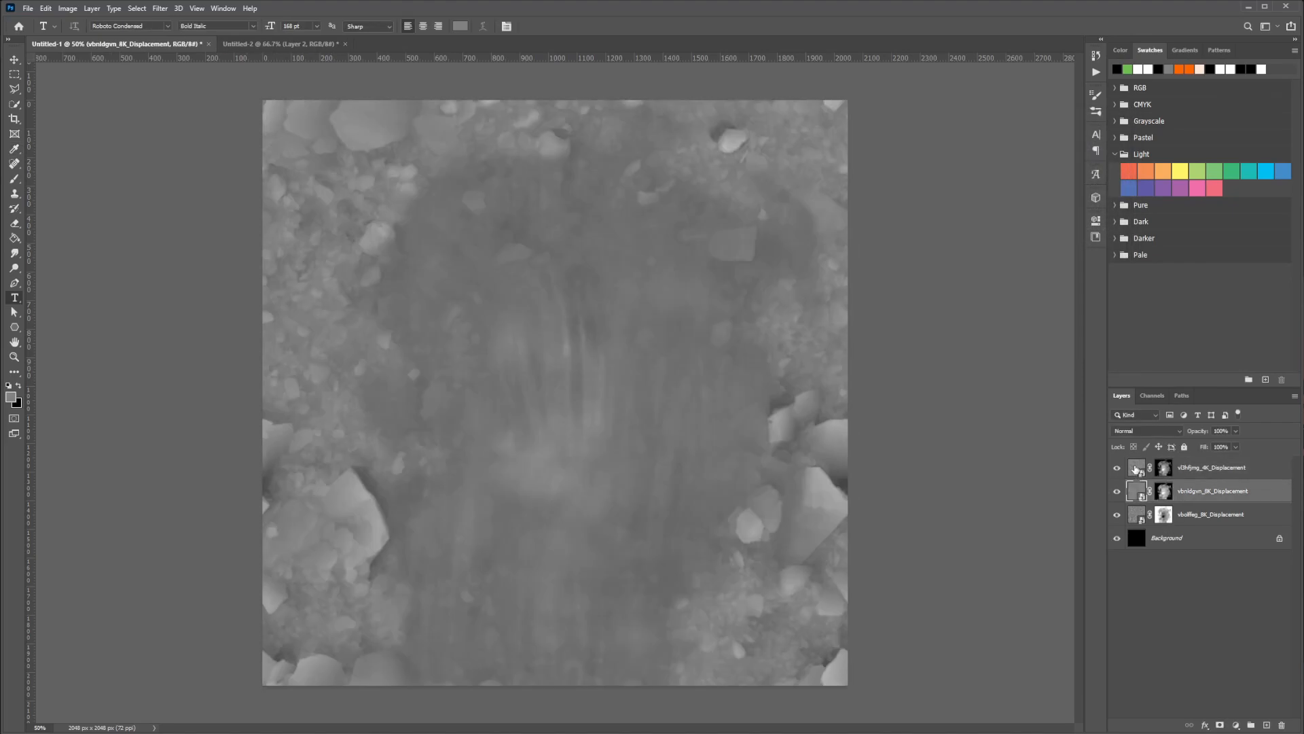
pyautogui.click(1117, 467)
pyautogui.click(1117, 467)
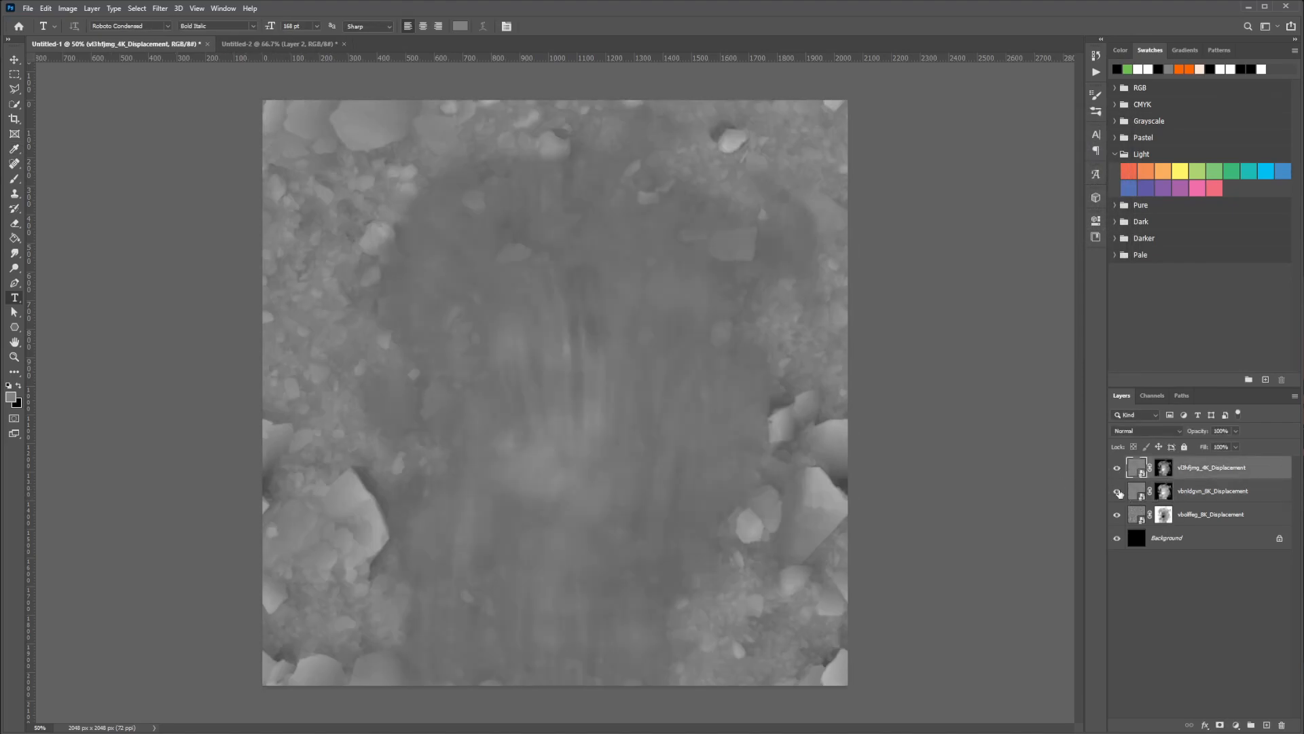
pyautogui.click(1116, 491)
pyautogui.click(1116, 491)
pyautogui.click(1117, 490)
pyautogui.click(1117, 491)
pyautogui.click(1116, 491)
pyautogui.click(1116, 491)
pyautogui.click(1116, 469)
pyautogui.click(1116, 468)
# Fill the Background layer with 50% gray (808080), checking it beneath the displacement layers
pyautogui.click(1189, 516)
pyautogui.click(1165, 540)
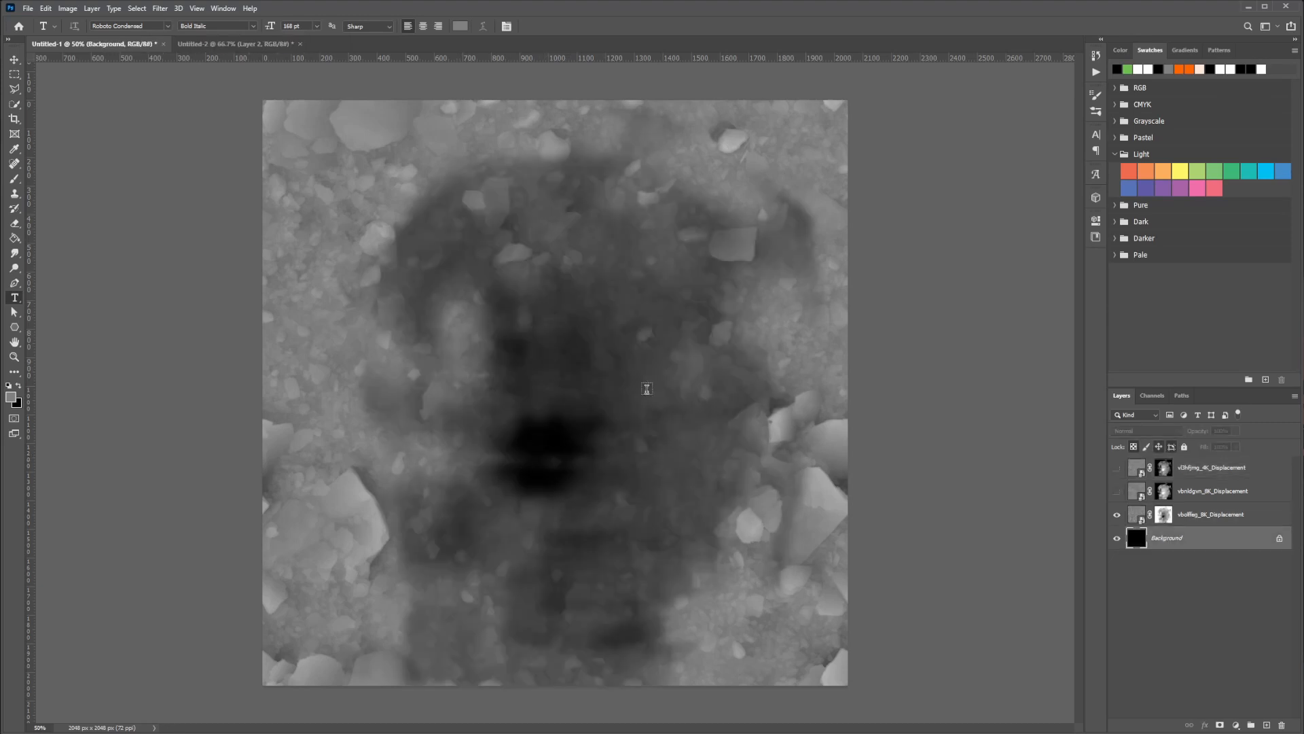
pyautogui.moveTo(1117, 468); pyautogui.dragTo(1117, 491)
pyautogui.click(1164, 515)
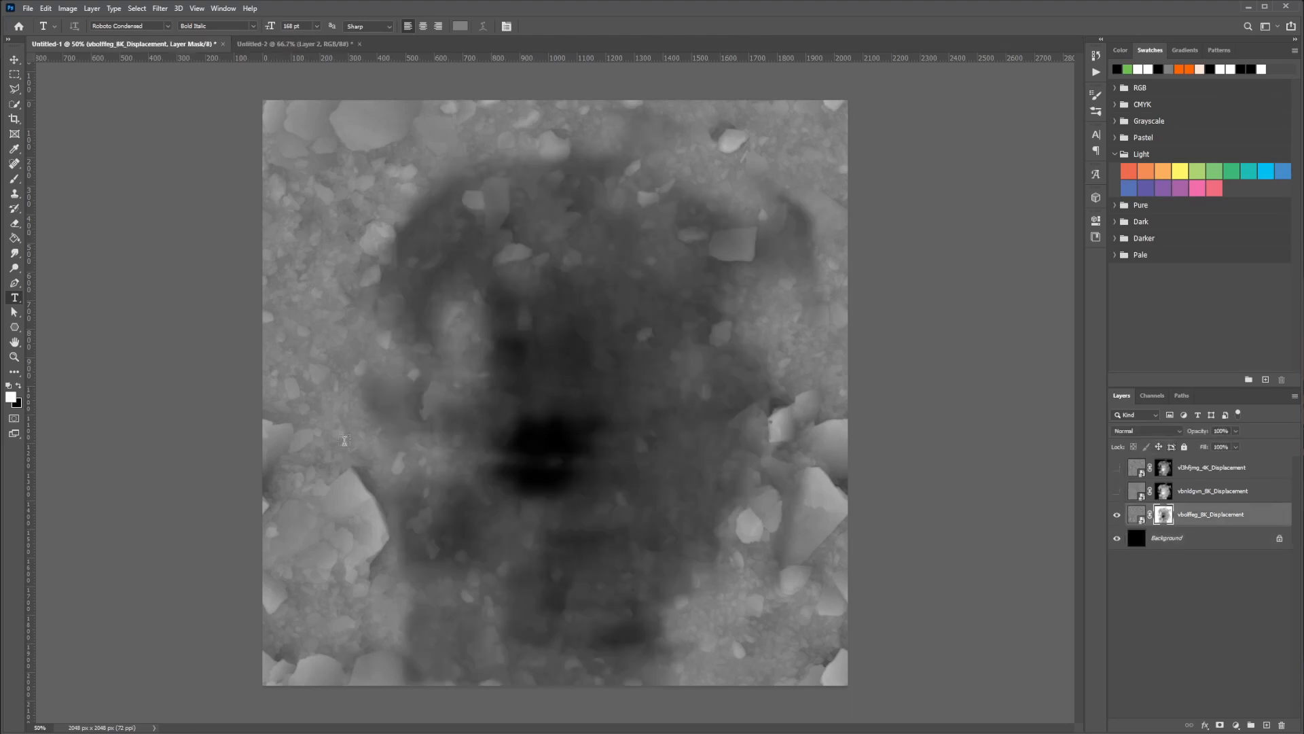
pyautogui.click(1139, 520)
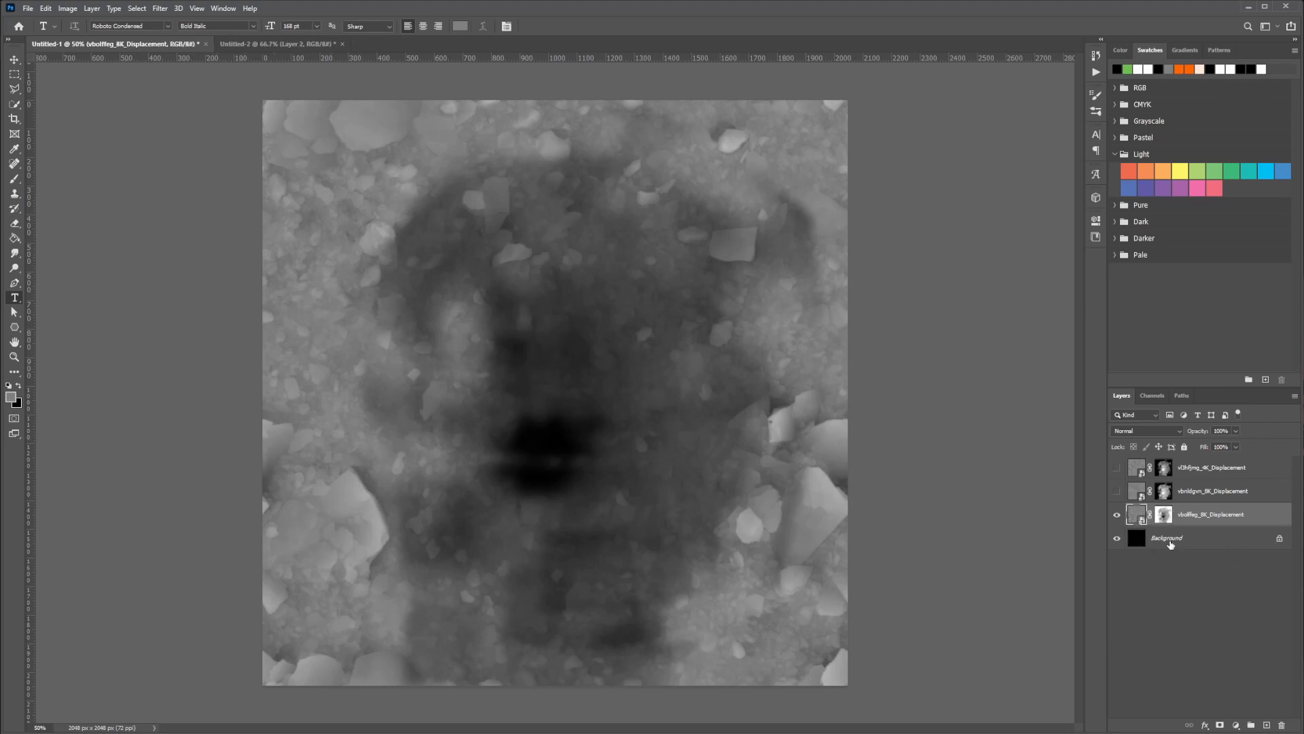
pyautogui.click(1135, 541)
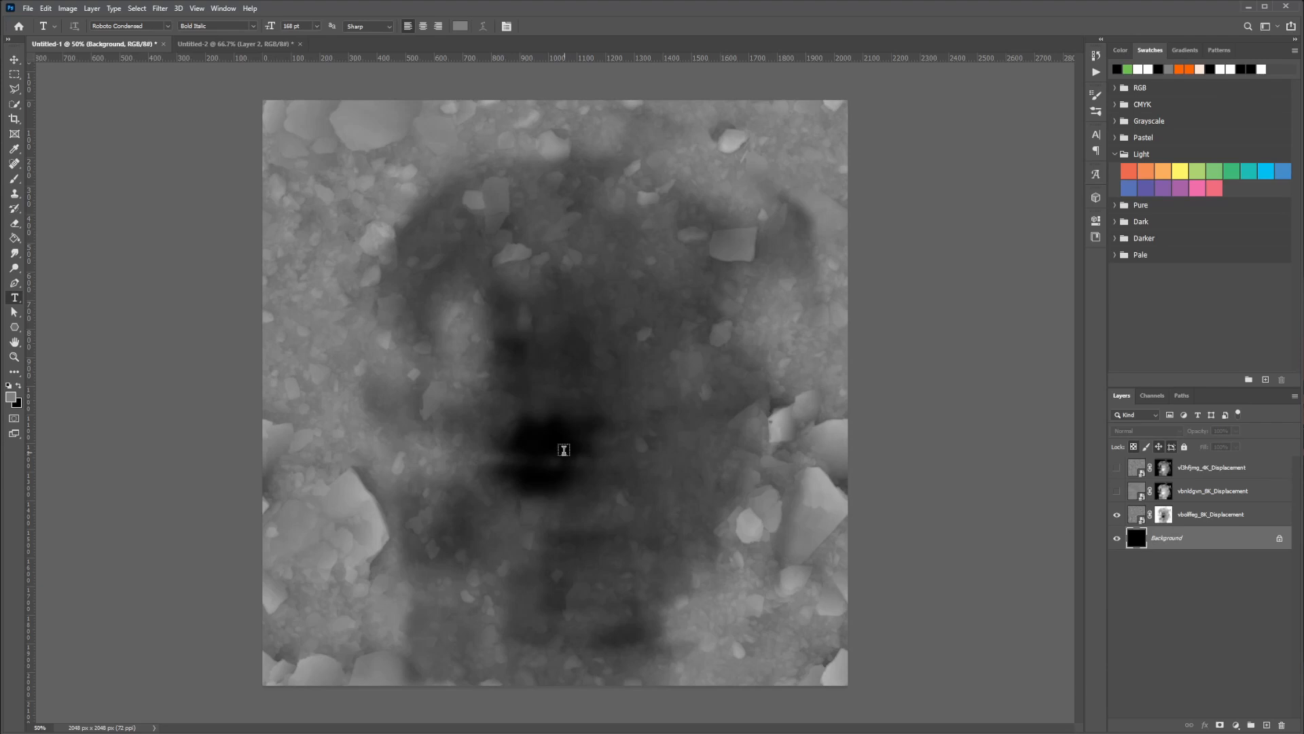
pyautogui.click(12, 400)
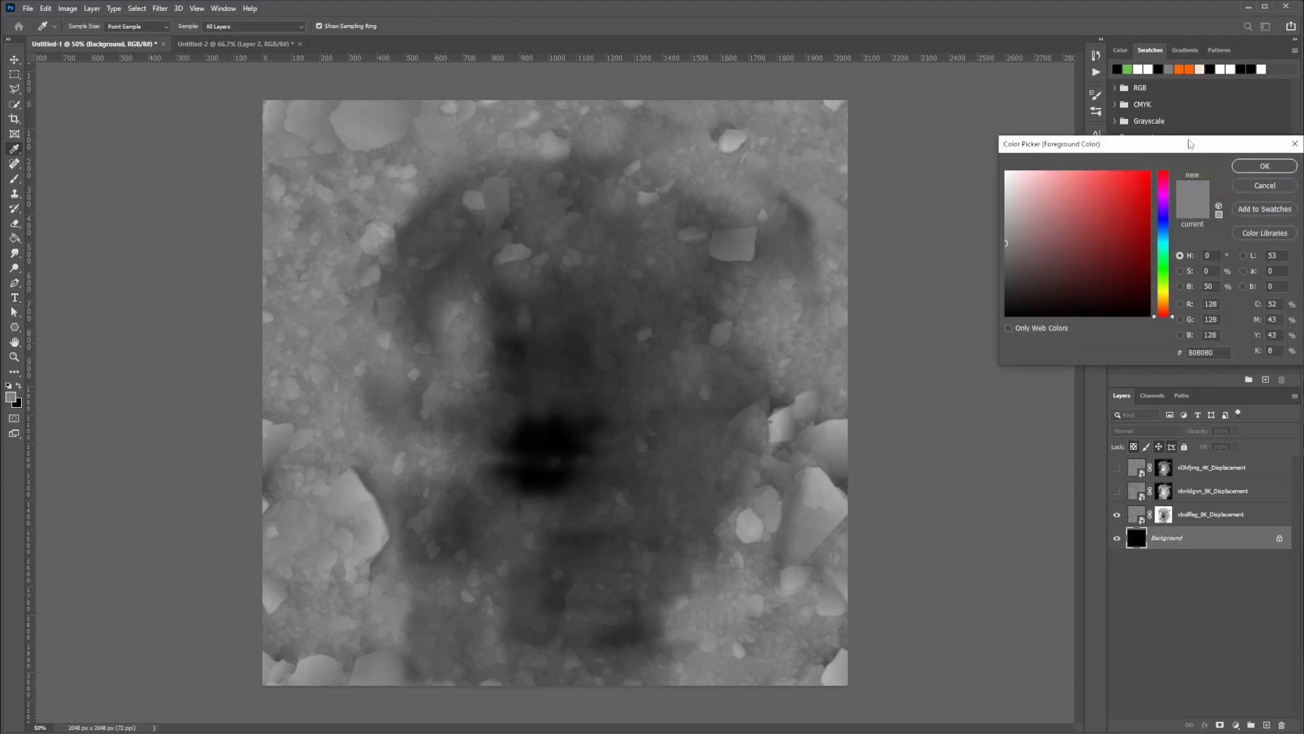
pyautogui.moveTo(1192, 144); pyautogui.dragTo(978, 144)
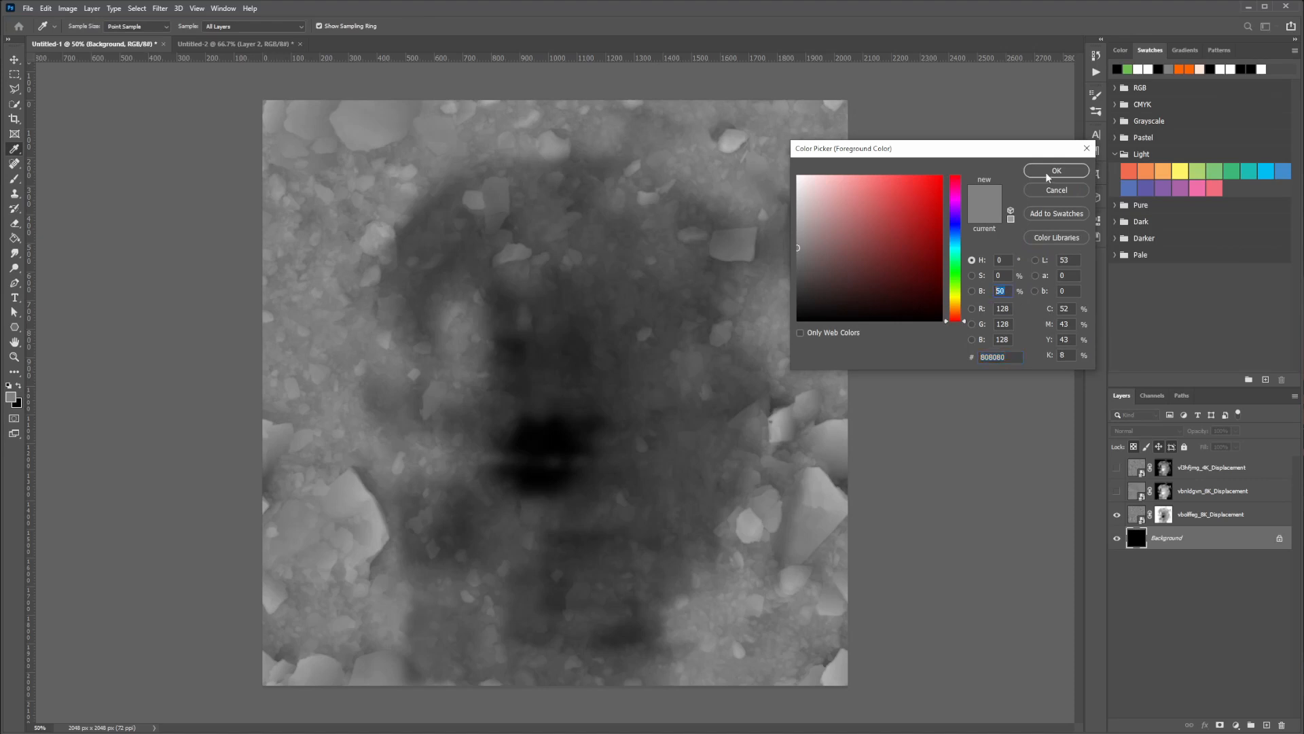
pyautogui.click(1049, 175)
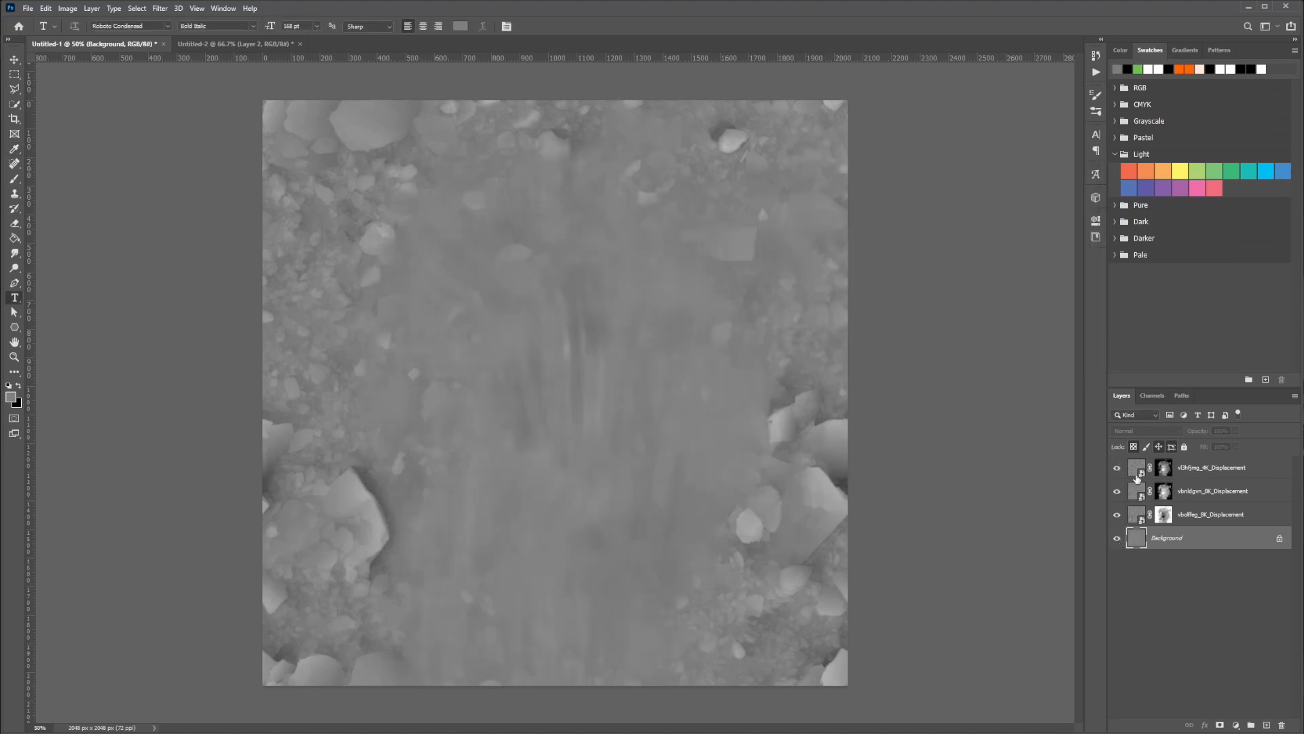
# Add a Curves adjustment layer above the lower 8K displacement layer and clip it to that layer
pyautogui.click(1140, 514)
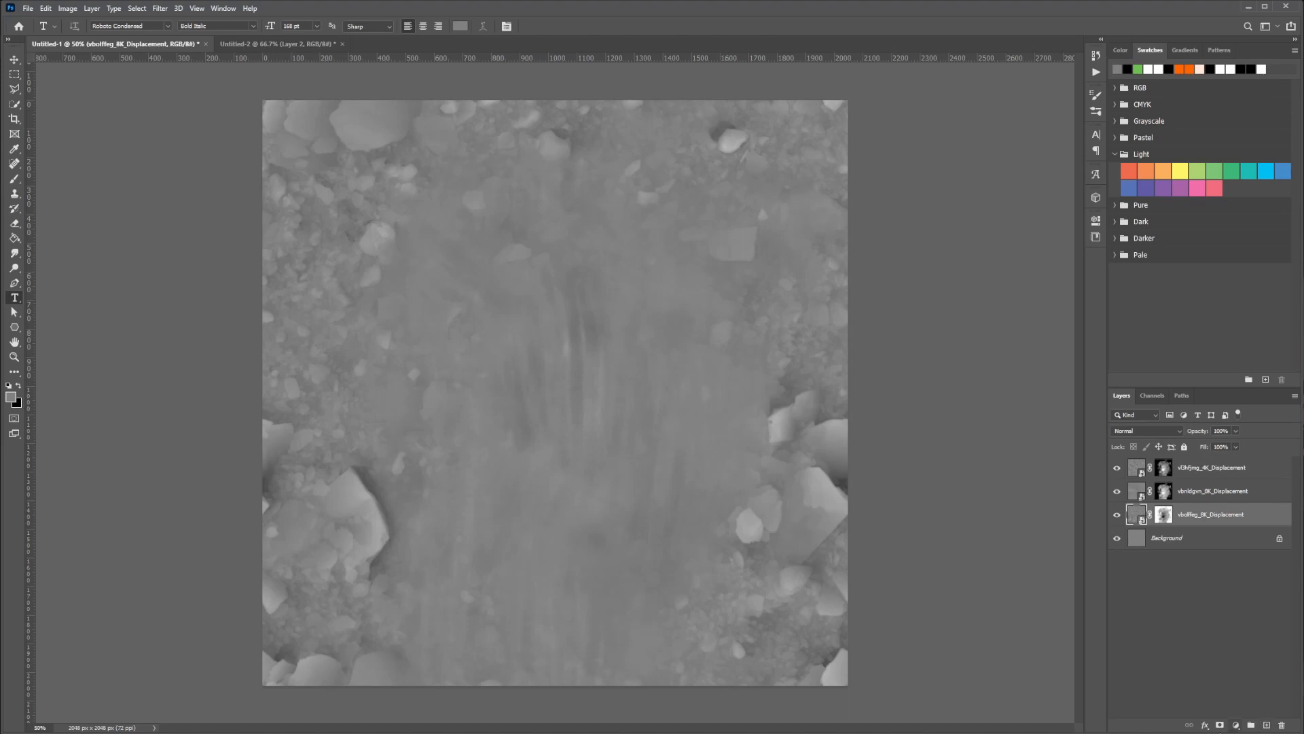
pyautogui.click(1237, 725)
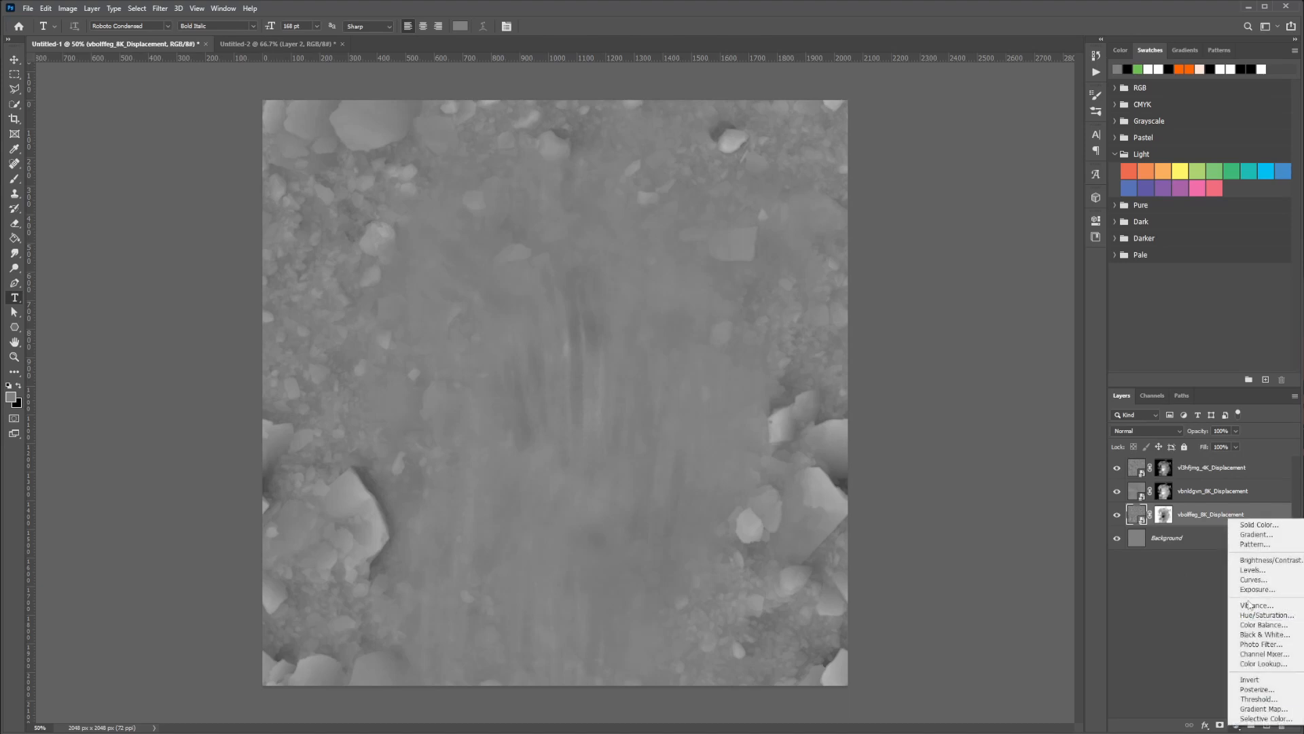
pyautogui.click(1253, 578)
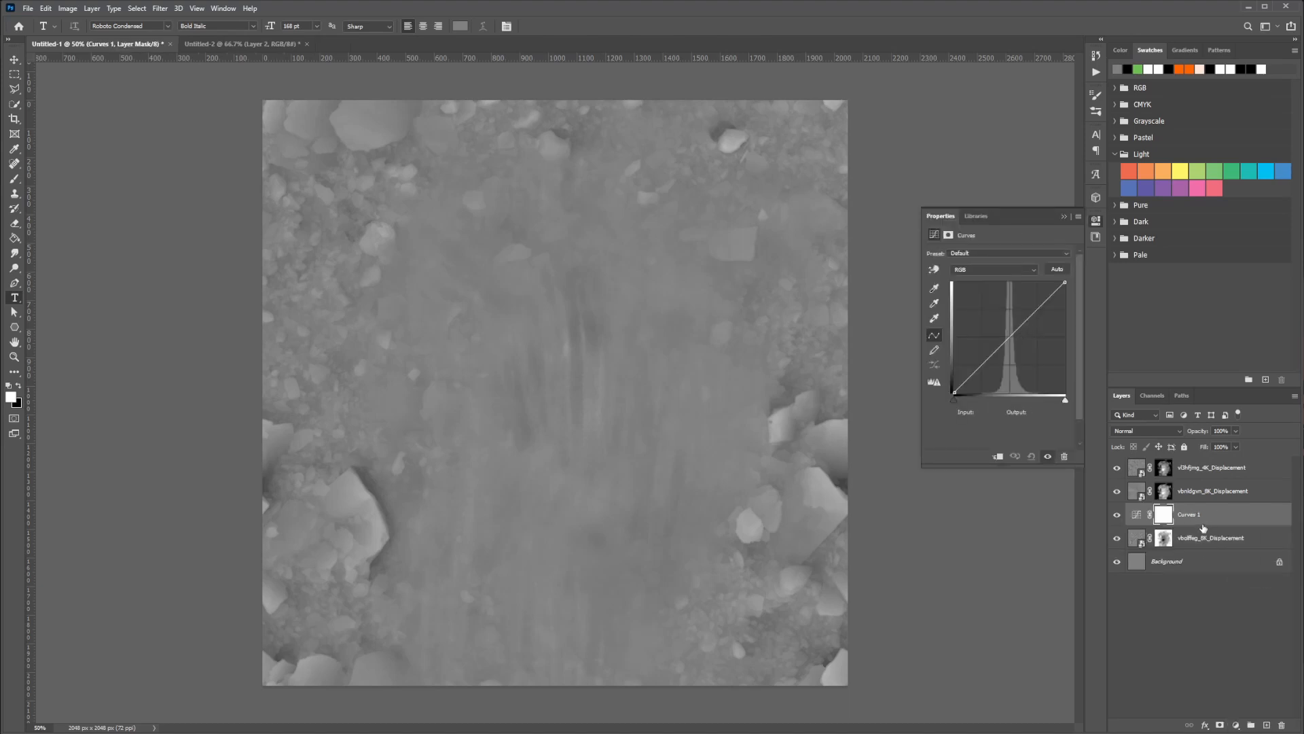
pyautogui.keyDown('alt'); pyautogui.click(1204, 527); pyautogui.keyUp('alt')
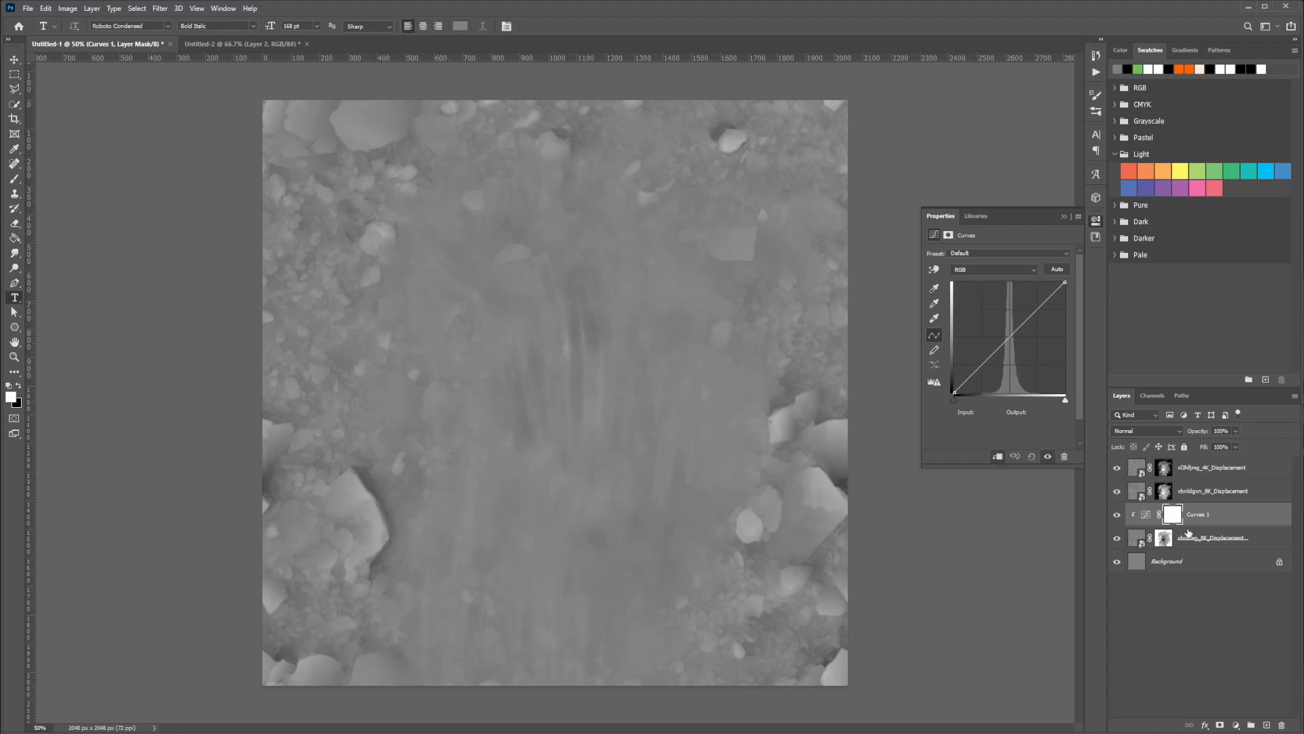
pyautogui.keyDown('alt'); pyautogui.click(1188, 527); pyautogui.keyUp('alt')
pyautogui.click(1061, 216)
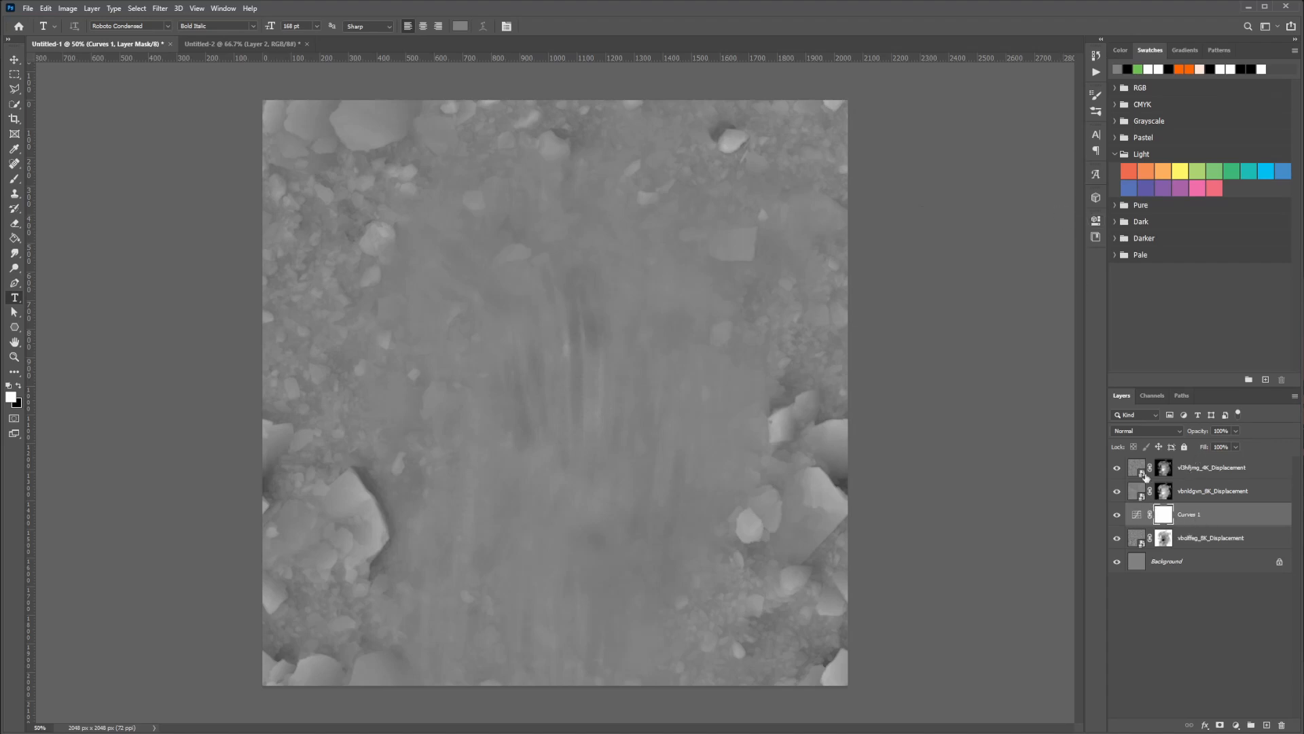
pyautogui.keyDown('alt'); pyautogui.click(1197, 525); pyautogui.keyUp('alt')
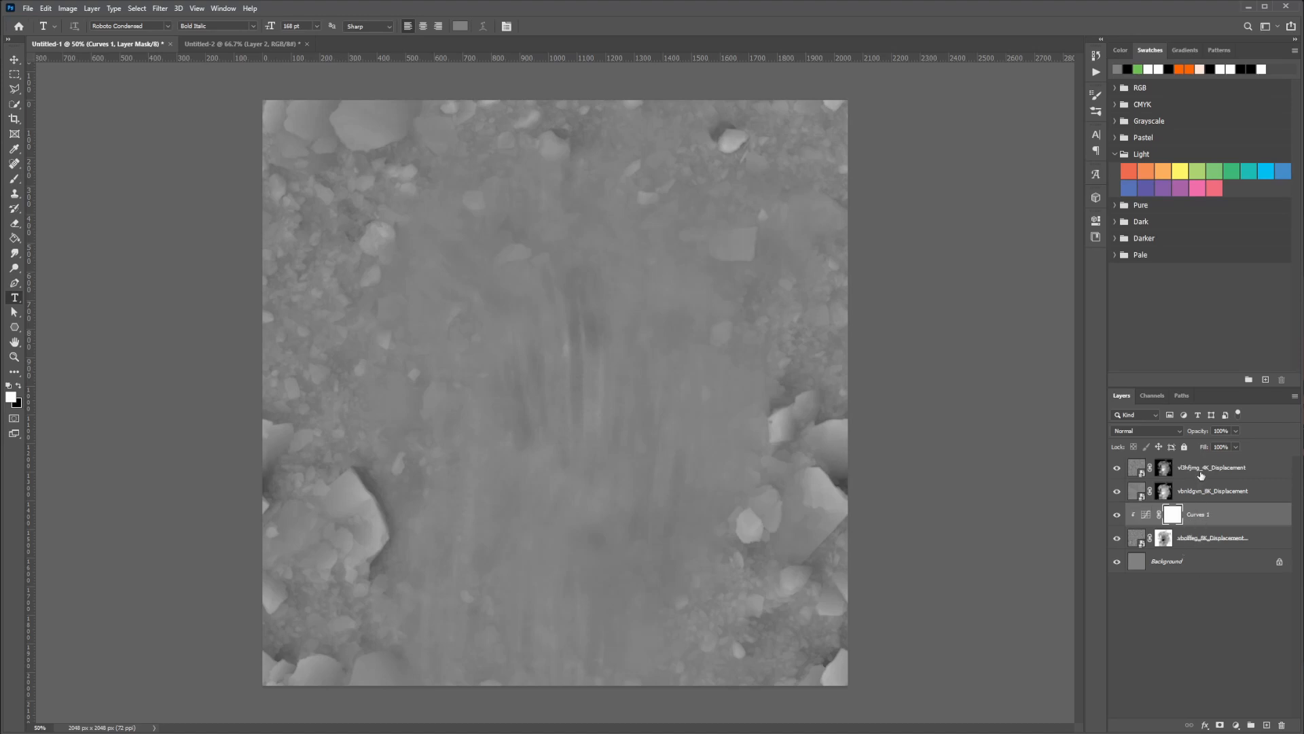
# Add a second Curves adjustment layer above the 4K displacement layer
pyautogui.click(1201, 474)
pyautogui.click(1236, 724)
pyautogui.click(1214, 700)
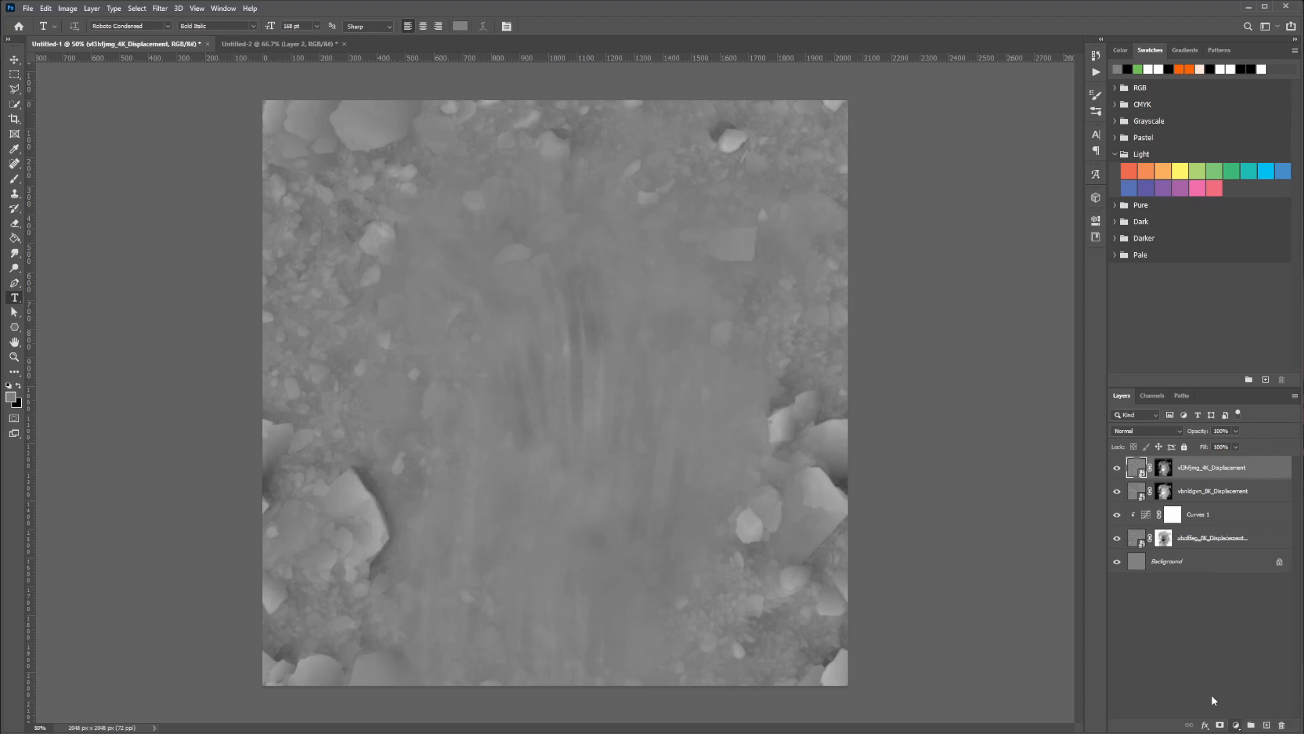
pyautogui.click(1236, 725)
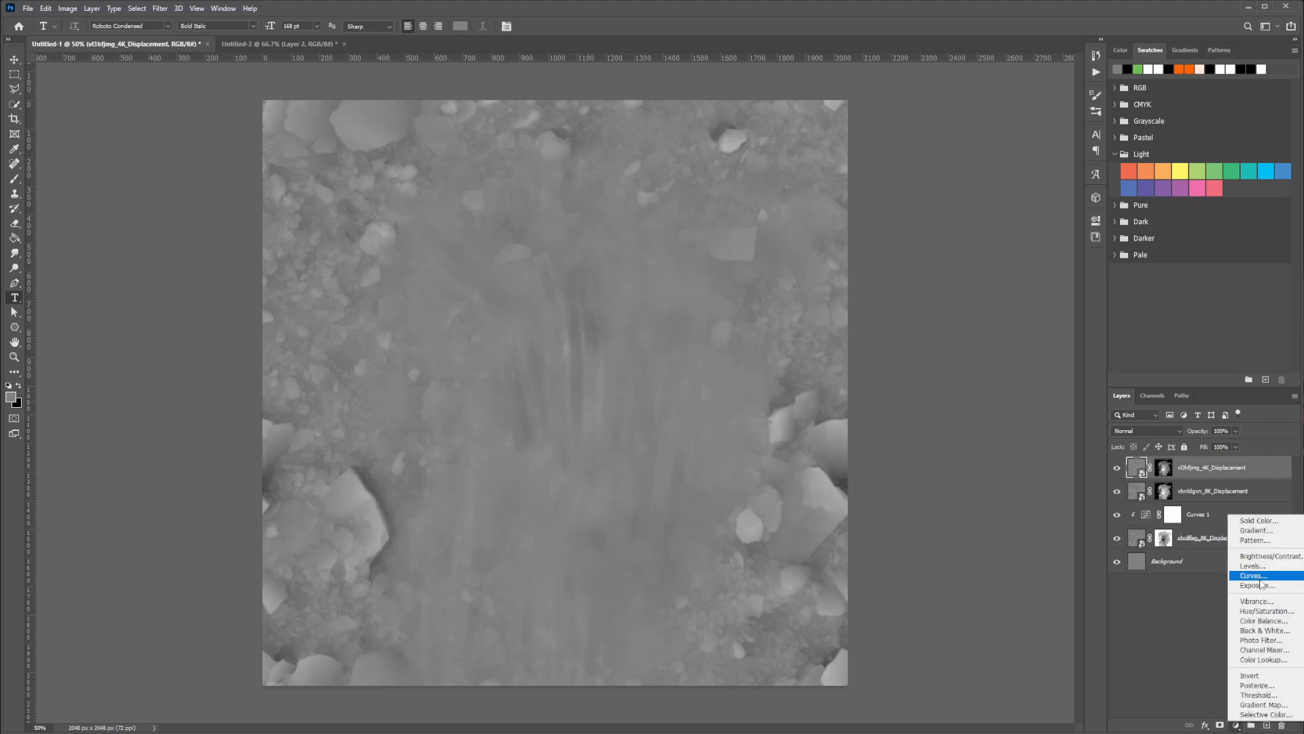
pyautogui.click(1261, 579)
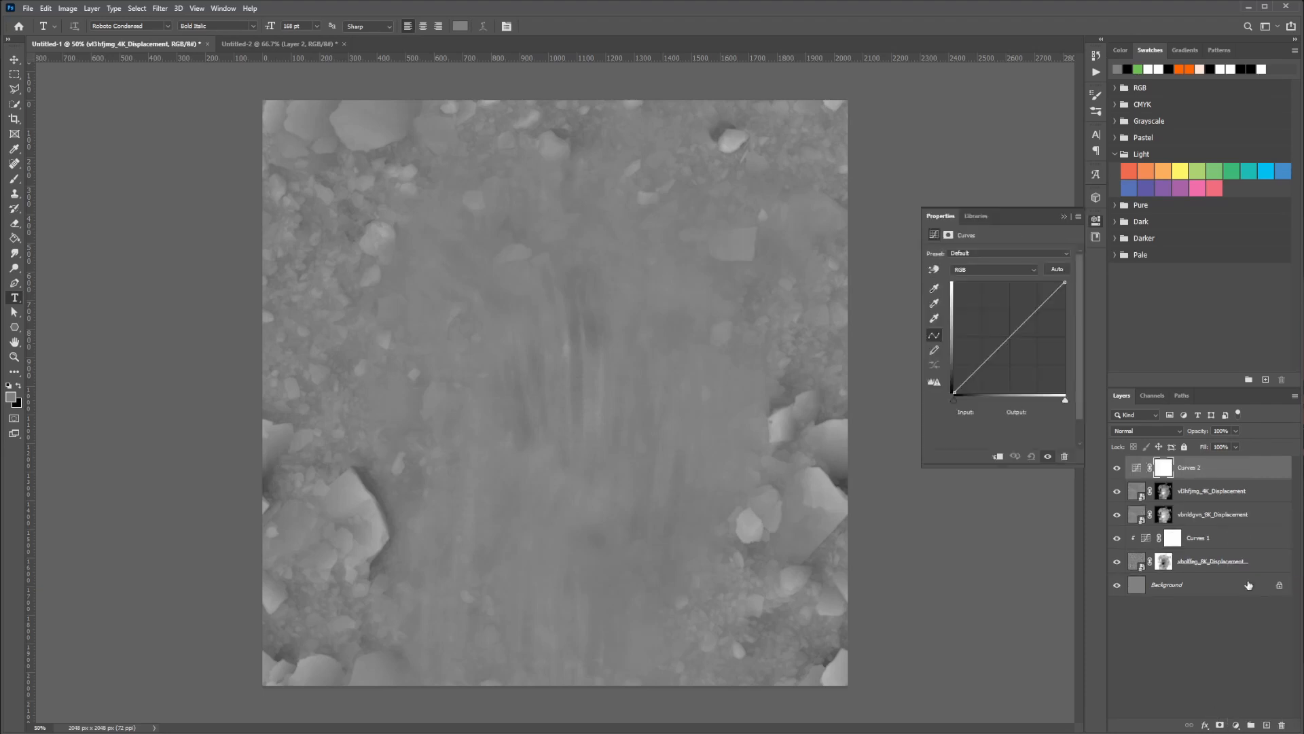
# Clip Curves 2 to the 4K displacement layer, and raise the Curves 1 midtones slightly to brighten the lower 8K displacement layer
pyautogui.keyDown('alt'); pyautogui.click(1192, 480); pyautogui.keyUp('alt')
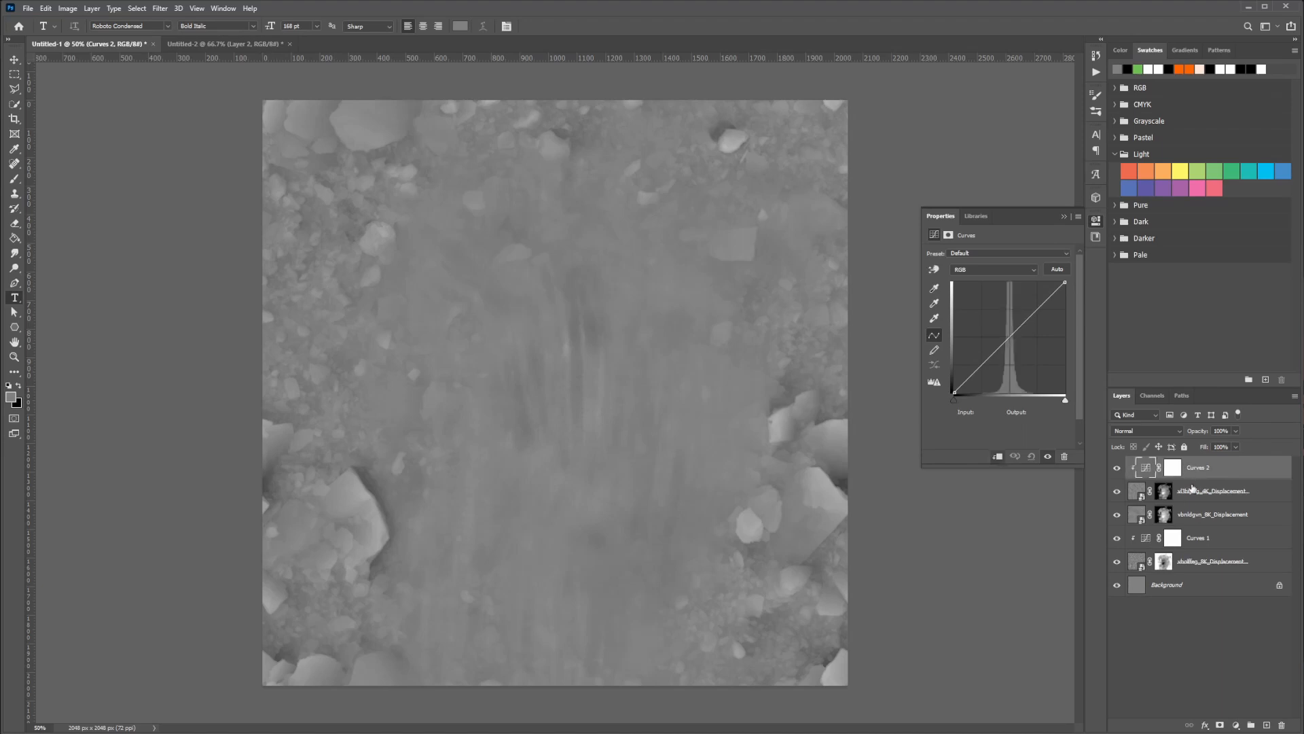
pyautogui.click(1201, 541)
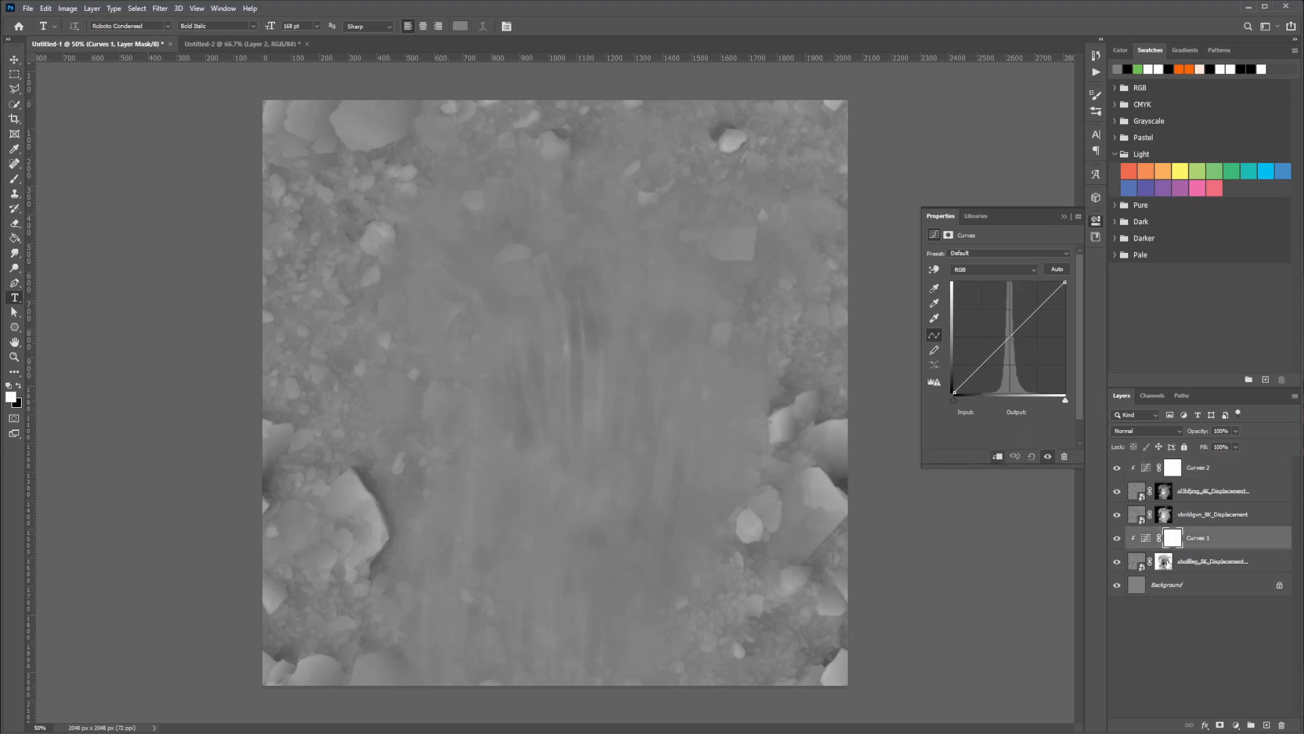
pyautogui.click(1194, 561)
pyautogui.click(1173, 540)
pyautogui.moveTo(1012, 337); pyautogui.dragTo(1006, 333)
# Lower the Curves 2 midtones slightly to darken the 4K displacement layer, checking it against the lower 8K displacement layer
pyautogui.click(1199, 475)
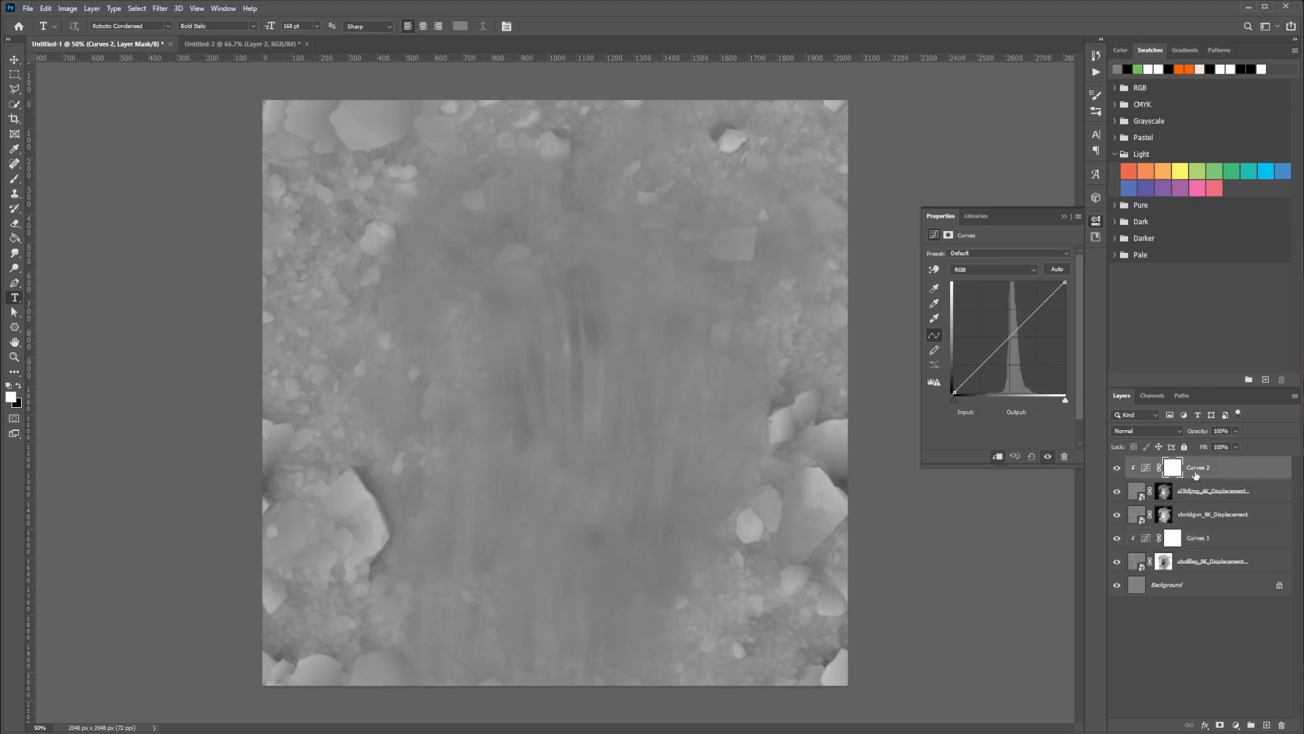
pyautogui.click(1145, 469)
pyautogui.moveTo(1008, 338); pyautogui.dragTo(1011, 341)
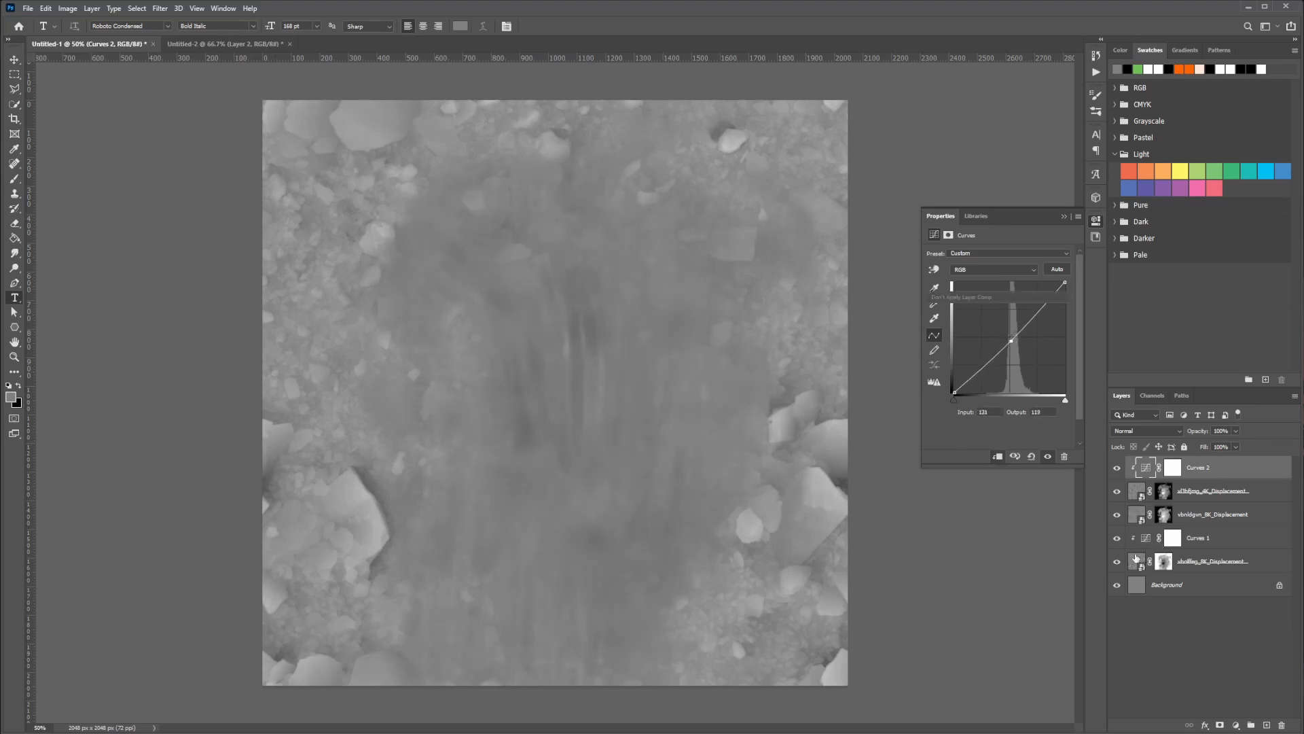
pyautogui.click(1145, 564)
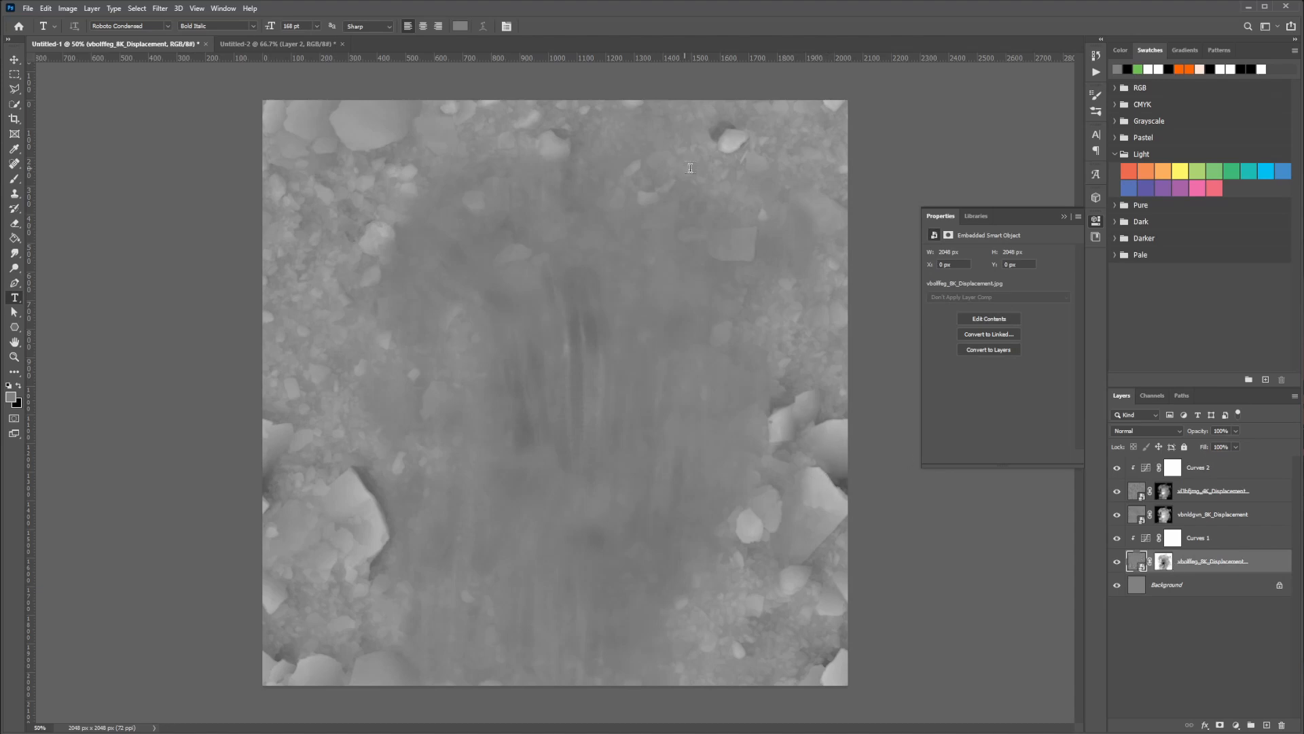
pyautogui.click(1147, 469)
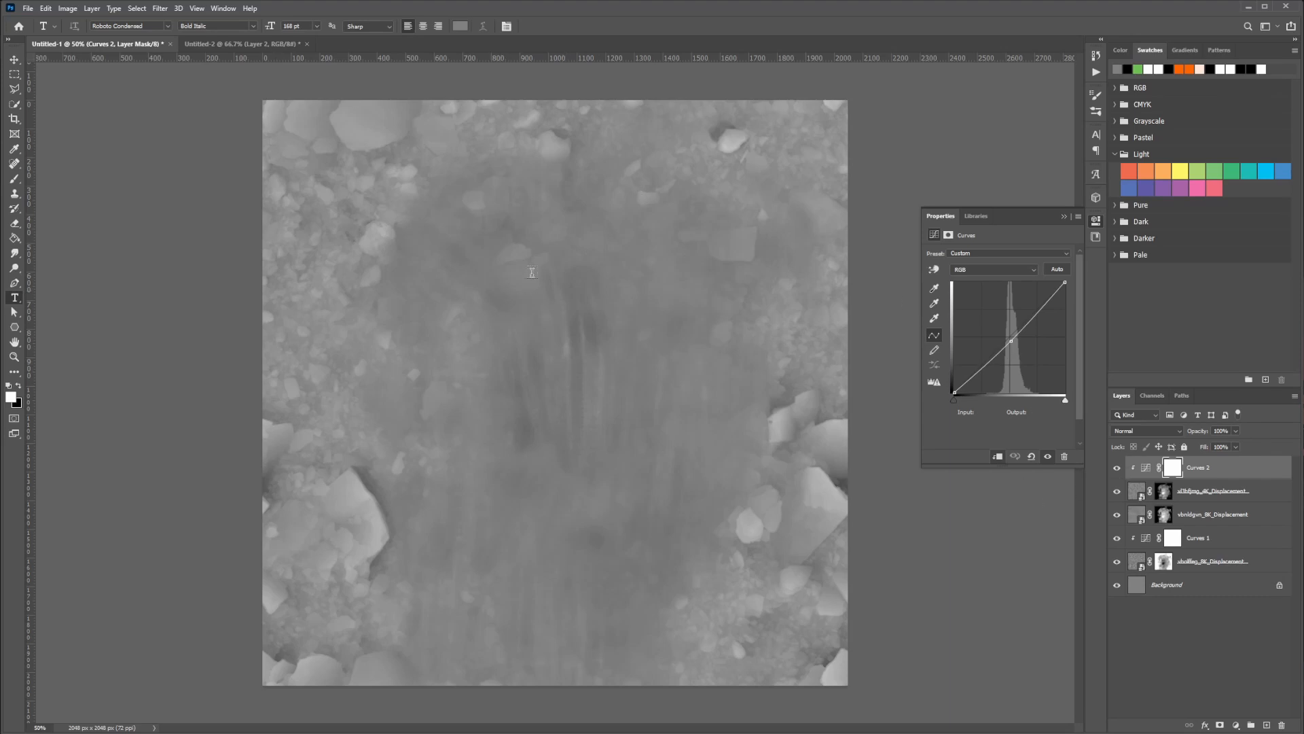
# Export the combined displacement map for web as a PNG-24 named dispJumpM in New folder (2)
pyautogui.click(1146, 468)
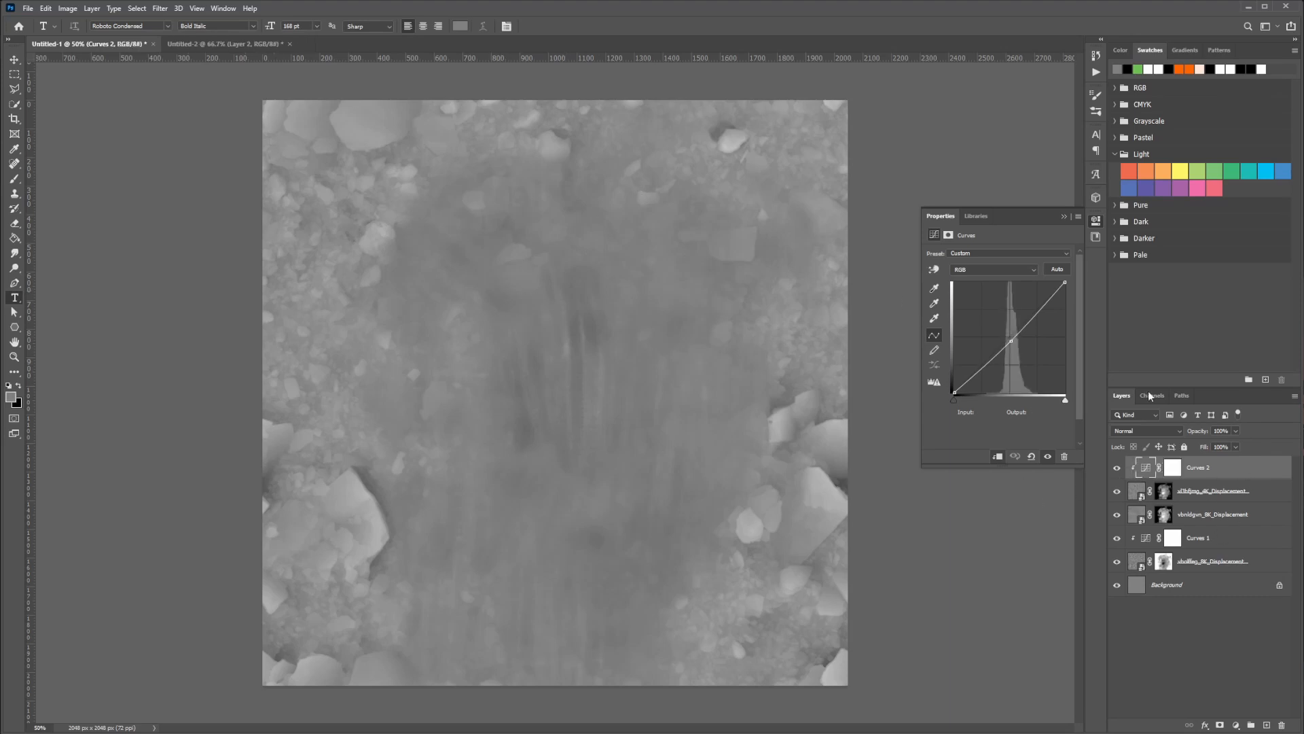
pyautogui.click(1064, 217)
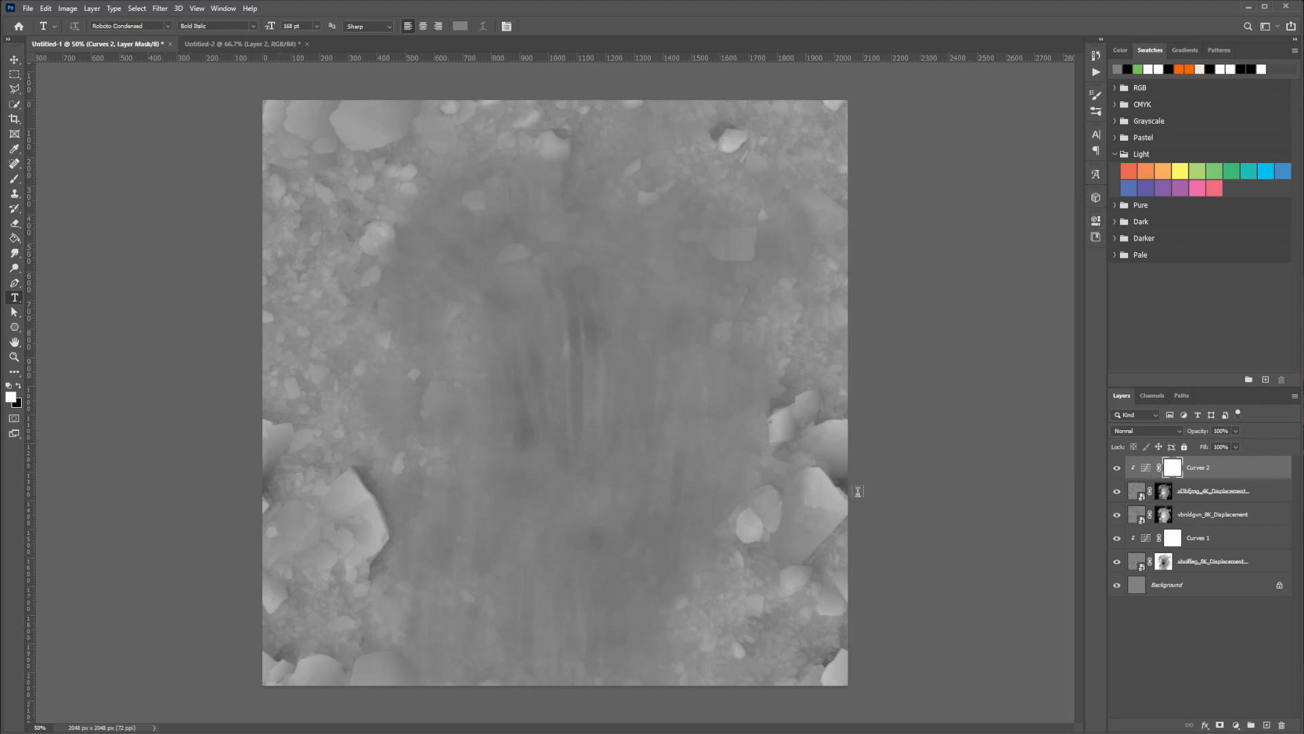
pyautogui.hotkey('ctrl', 'alt', 'shift', 's')
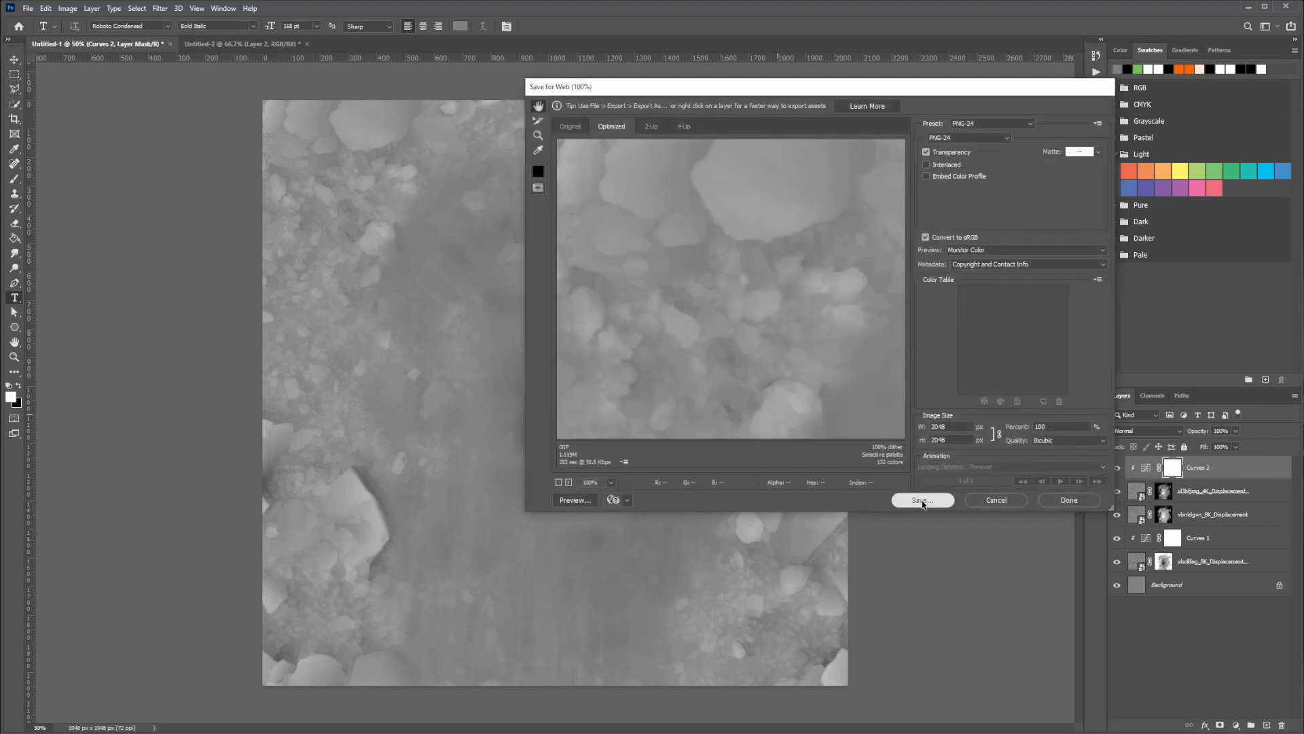
pyautogui.click(922, 500)
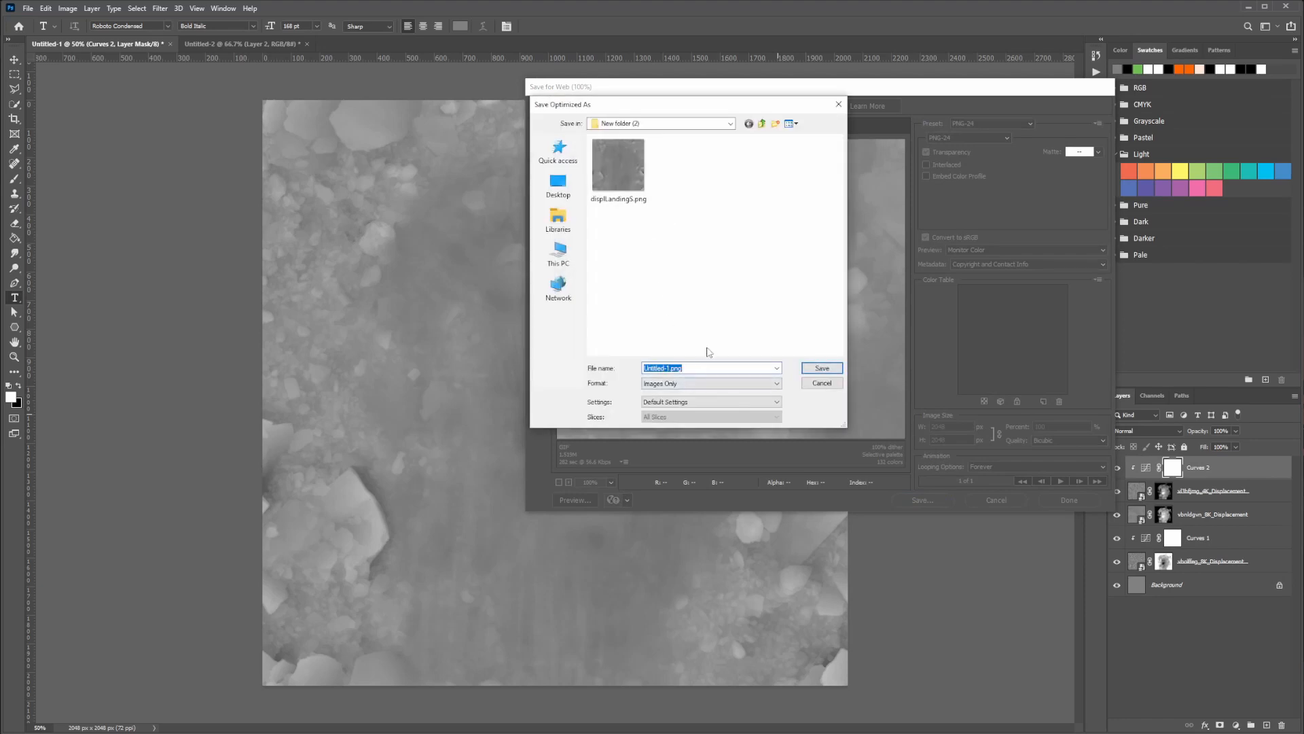
pyautogui.write('displ')
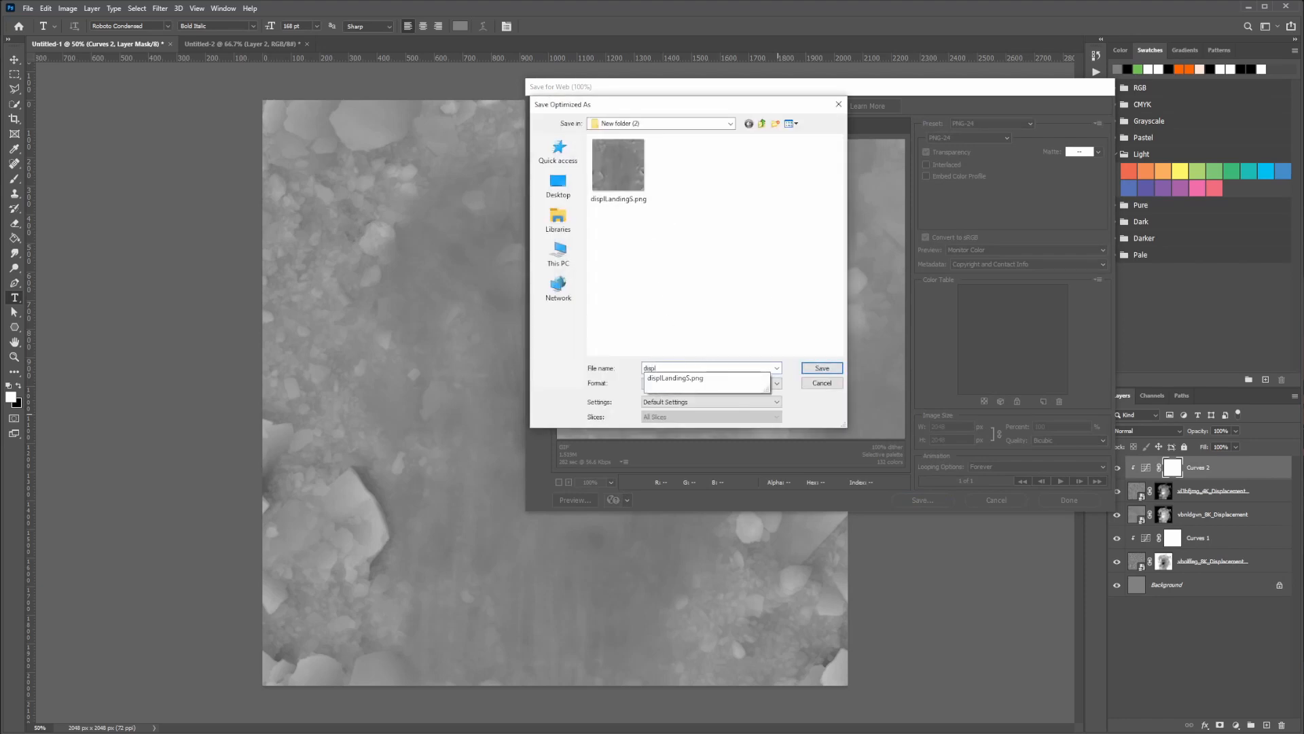
pyautogui.press('Down')
pyautogui.press('BackSpace')
pyautogui.press('BackSpace')
pyautogui.press('BackSpace')
pyautogui.press('BackSpace')
pyautogui.press('BackSpace')
pyautogui.press('BackSpace')
pyautogui.press('BackSpace')
pyautogui.press('BackSpace')
pyautogui.press('BackSpace')
pyautogui.write('JumpM.png')
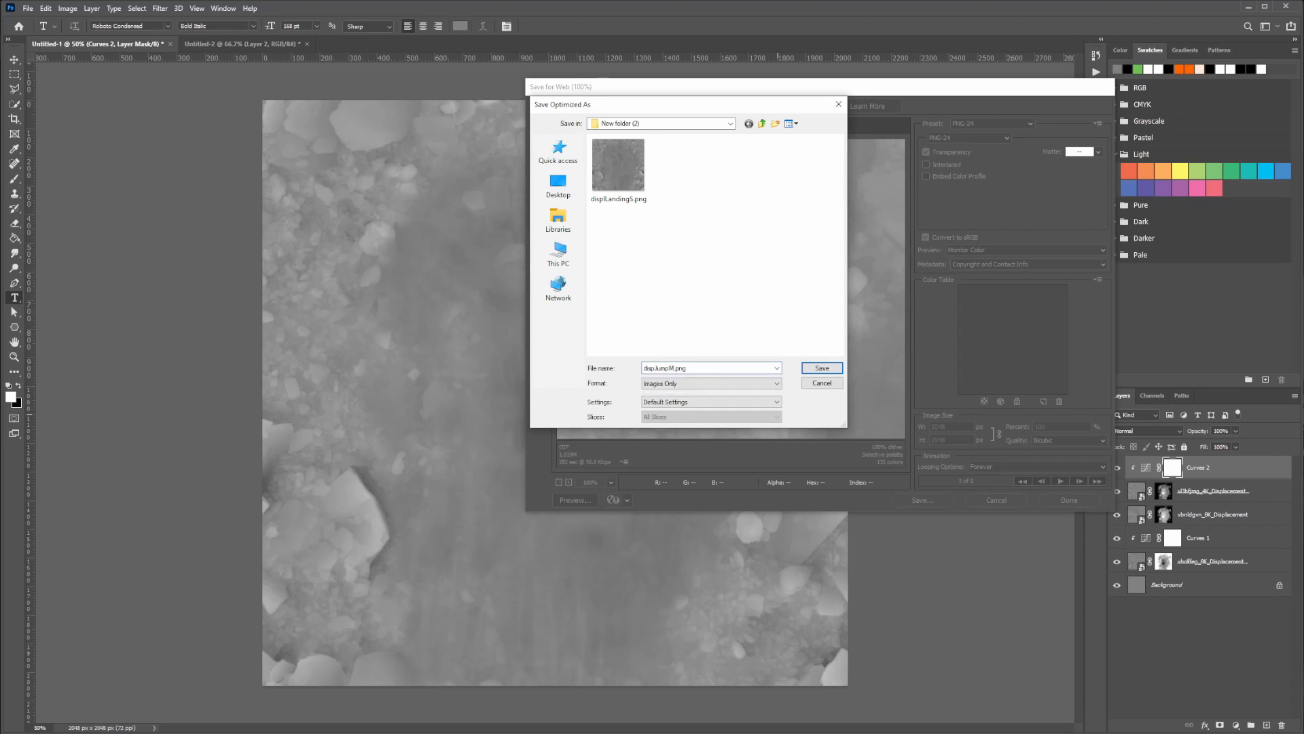
pyautogui.press('Return')
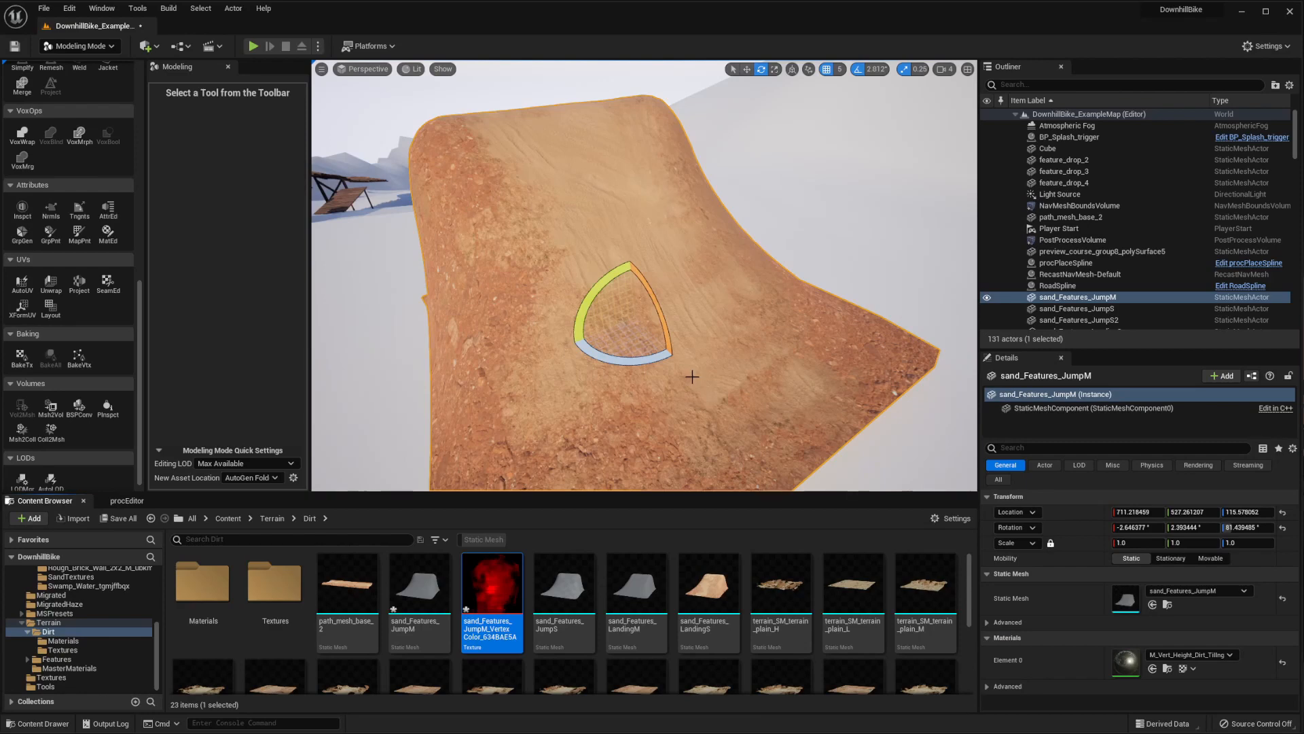
# Switch to Unreal Editor, import the dispJumpM texture into the Terrain/Dirt folder and open it for editing
pyautogui.moveTo(716, 359); pyautogui.dragTo(665, 327, button='right')
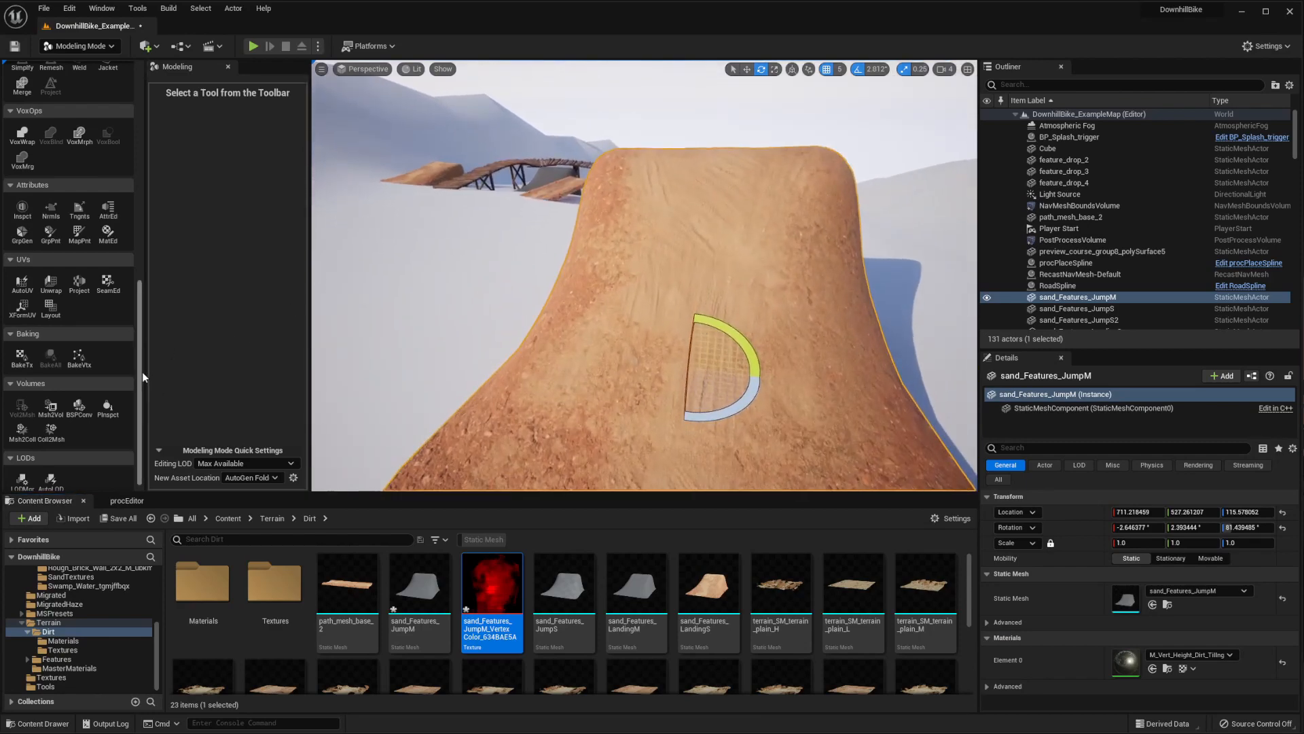
pyautogui.scroll(-3, 632, 611)
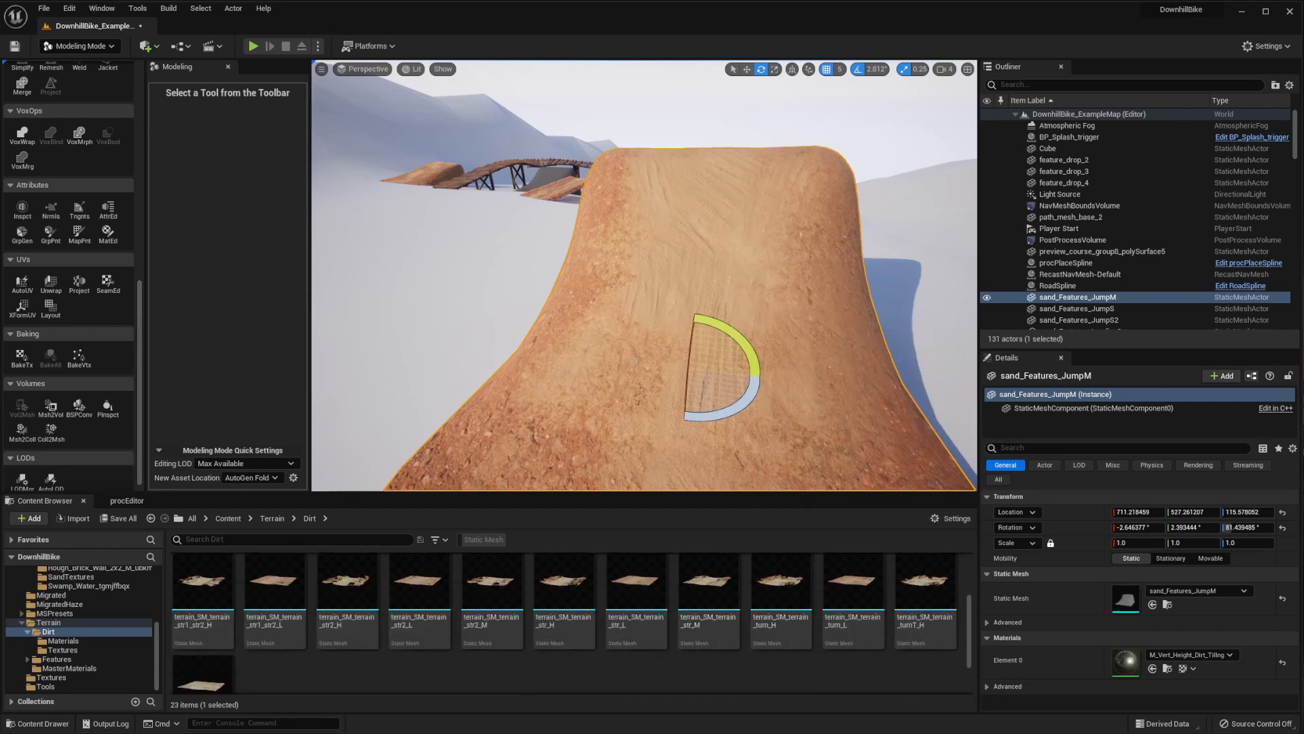
pyautogui.rightClick(705, 669)
pyautogui.click(721, 445)
pyautogui.doubleClick(296, 688)
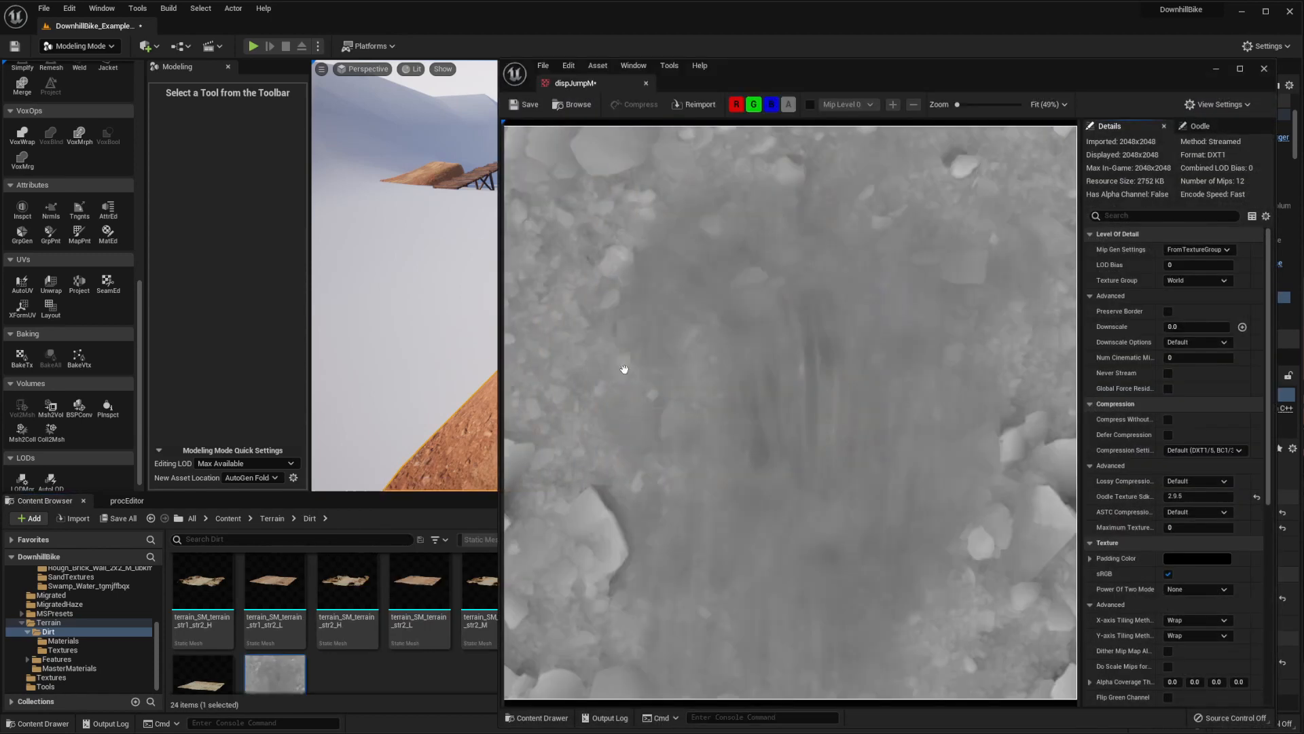
# Turn off sRGB on the dispJumpM texture, save it and close its editor
pyautogui.moveTo(793, 70); pyautogui.dragTo(694, 86)
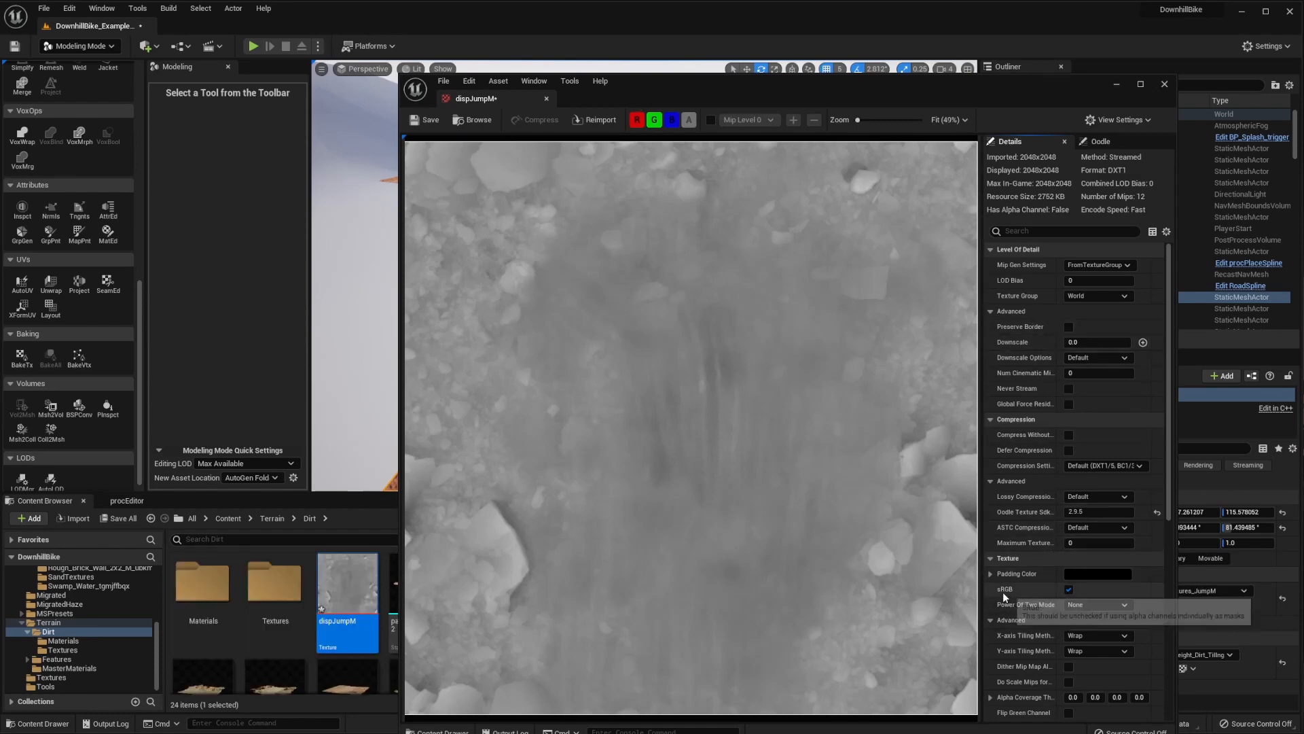
pyautogui.moveTo(686, 95); pyautogui.dragTo(670, 87)
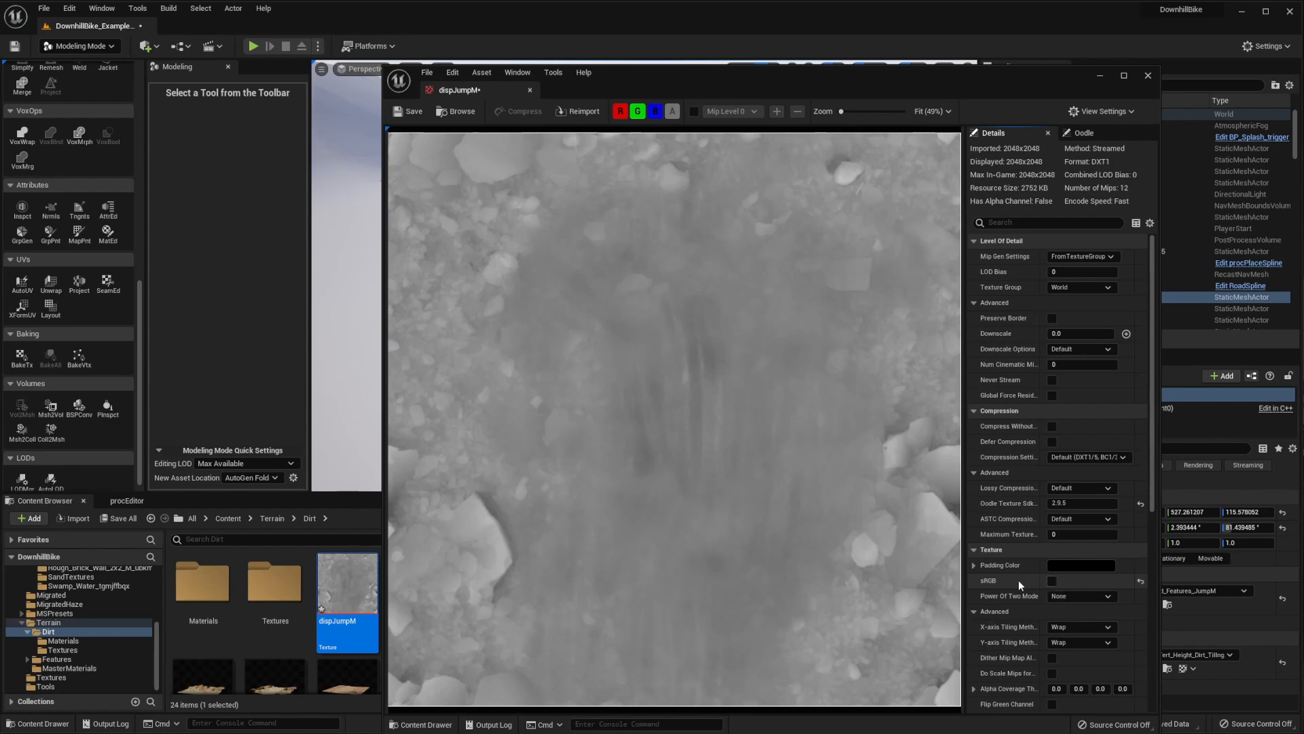
pyautogui.click(1052, 581)
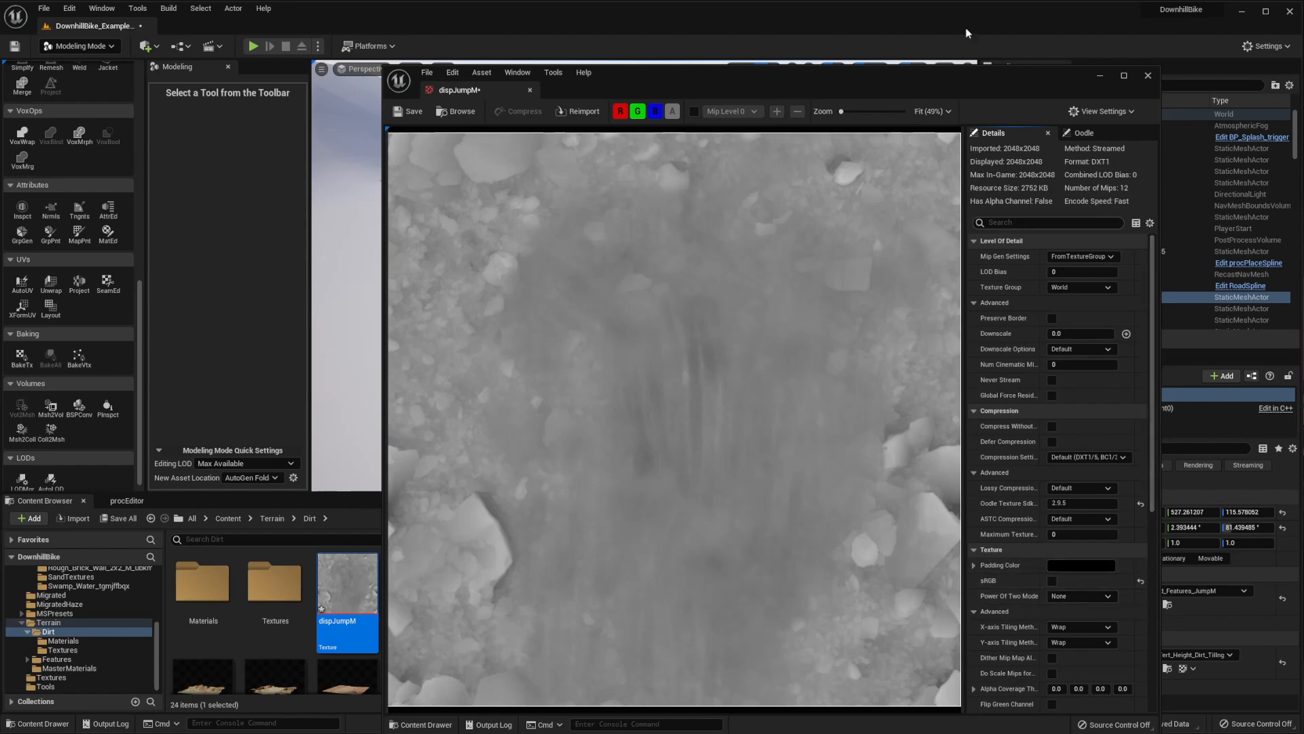
pyautogui.moveTo(859, 82); pyautogui.dragTo(783, 64)
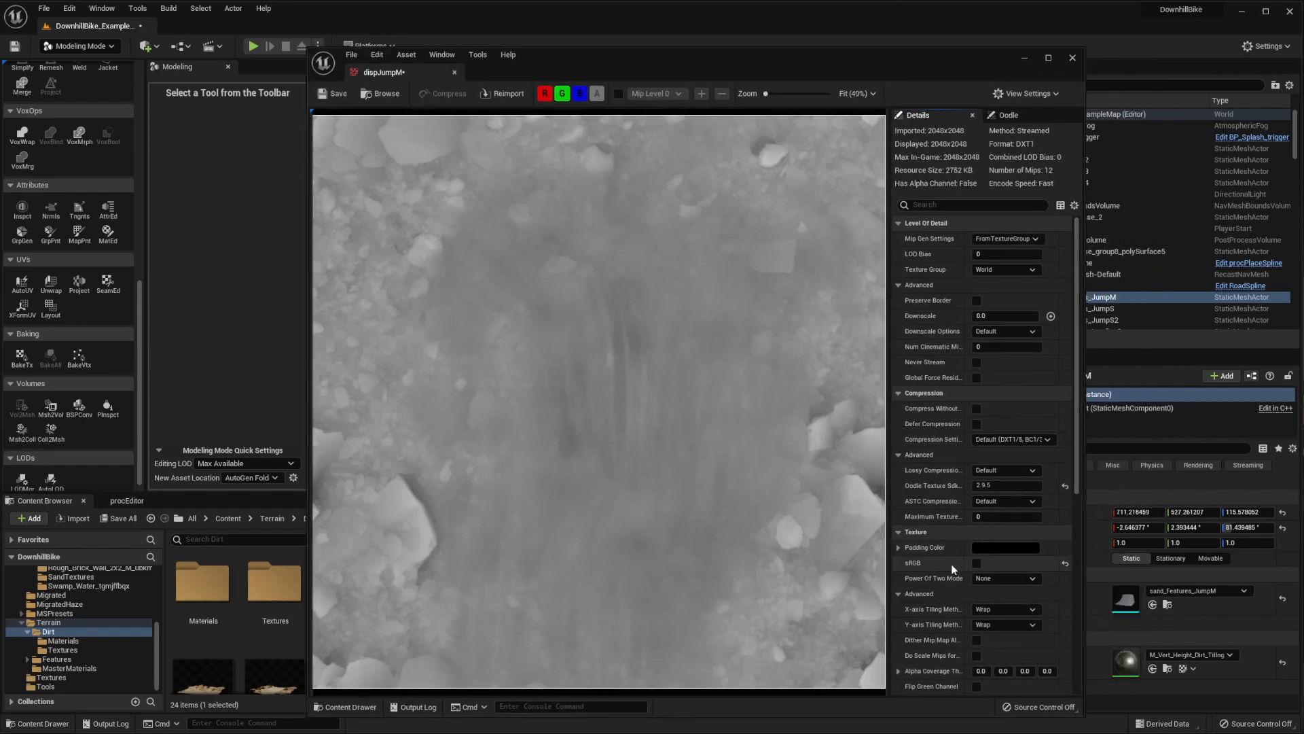
pyautogui.click(334, 94)
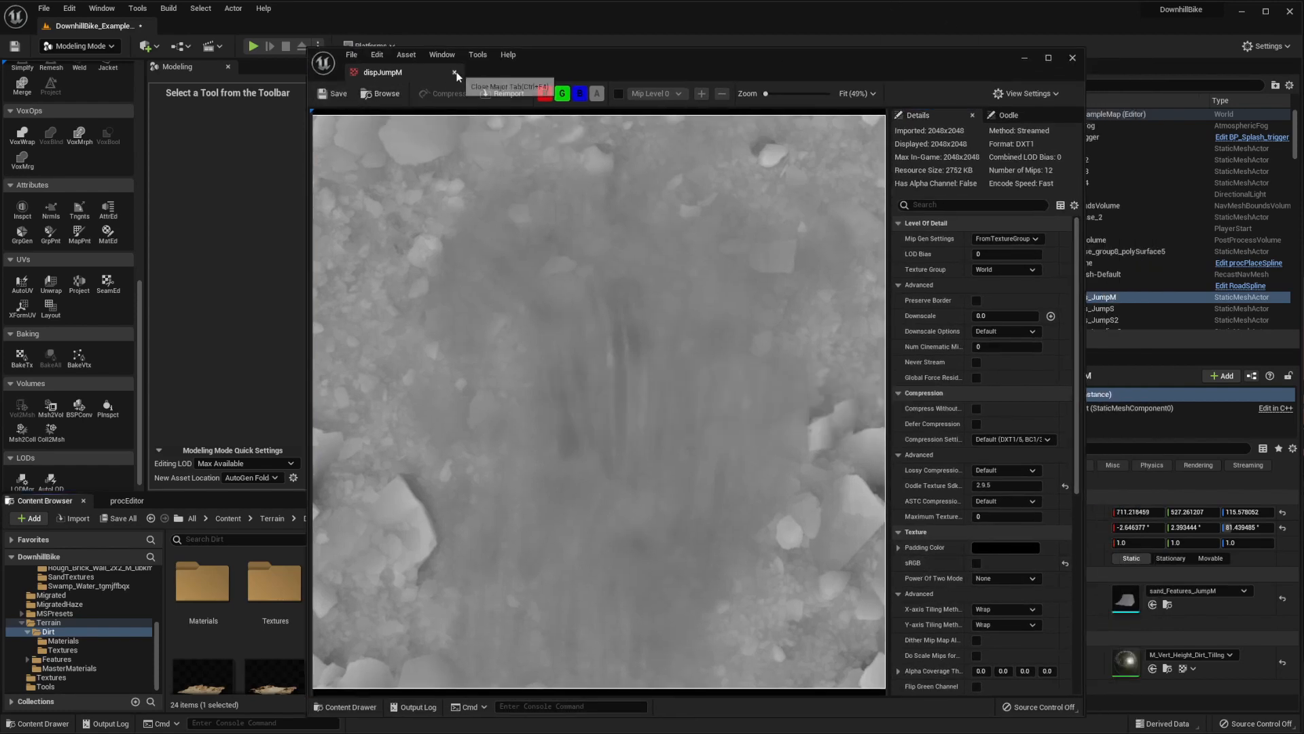
pyautogui.click(455, 72)
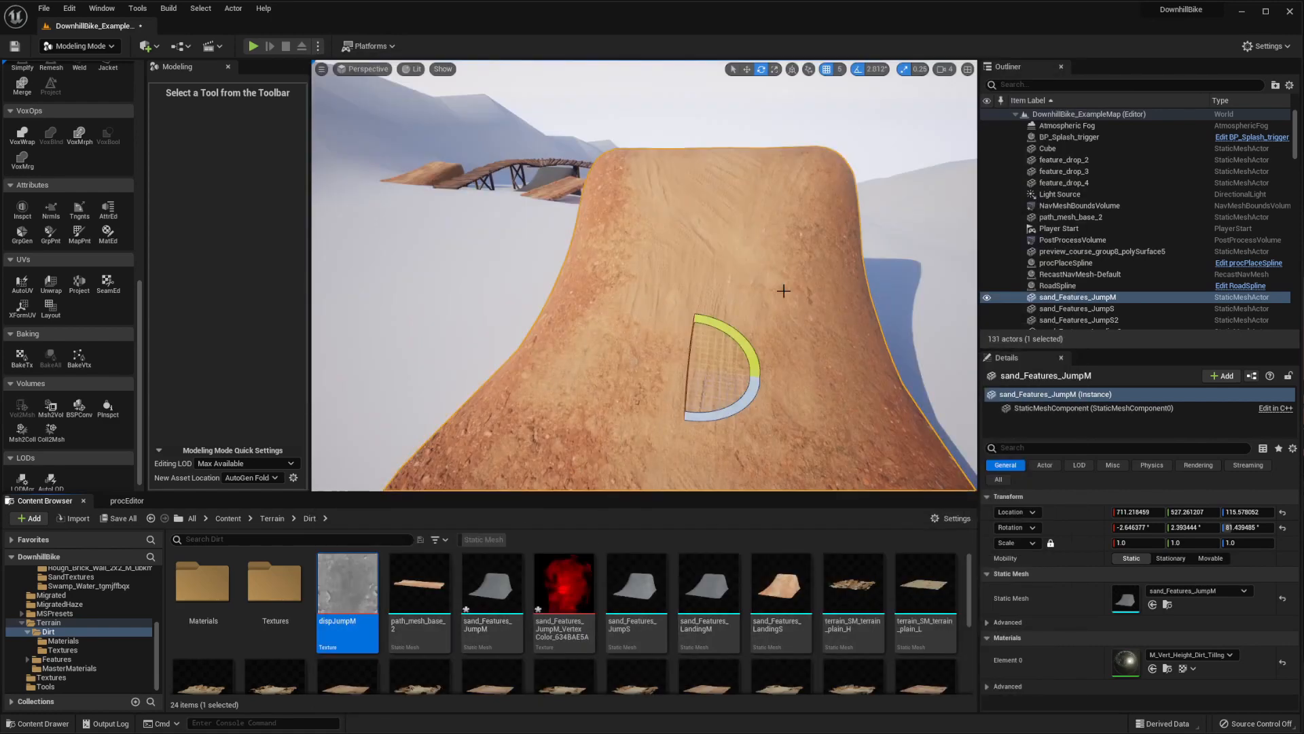
# Start the Displace tool on the sand_Features_JumpM mesh in Modeling Mode
pyautogui.moveTo(668, 298); pyautogui.dragTo(678, 316, button='right')
pyautogui.moveTo(582, 381)
pyautogui.mouseDown(button='right')
pyautogui.moveTo(583, 408)
pyautogui.moveTo(584, 380)
pyautogui.mouseUp(button='right')
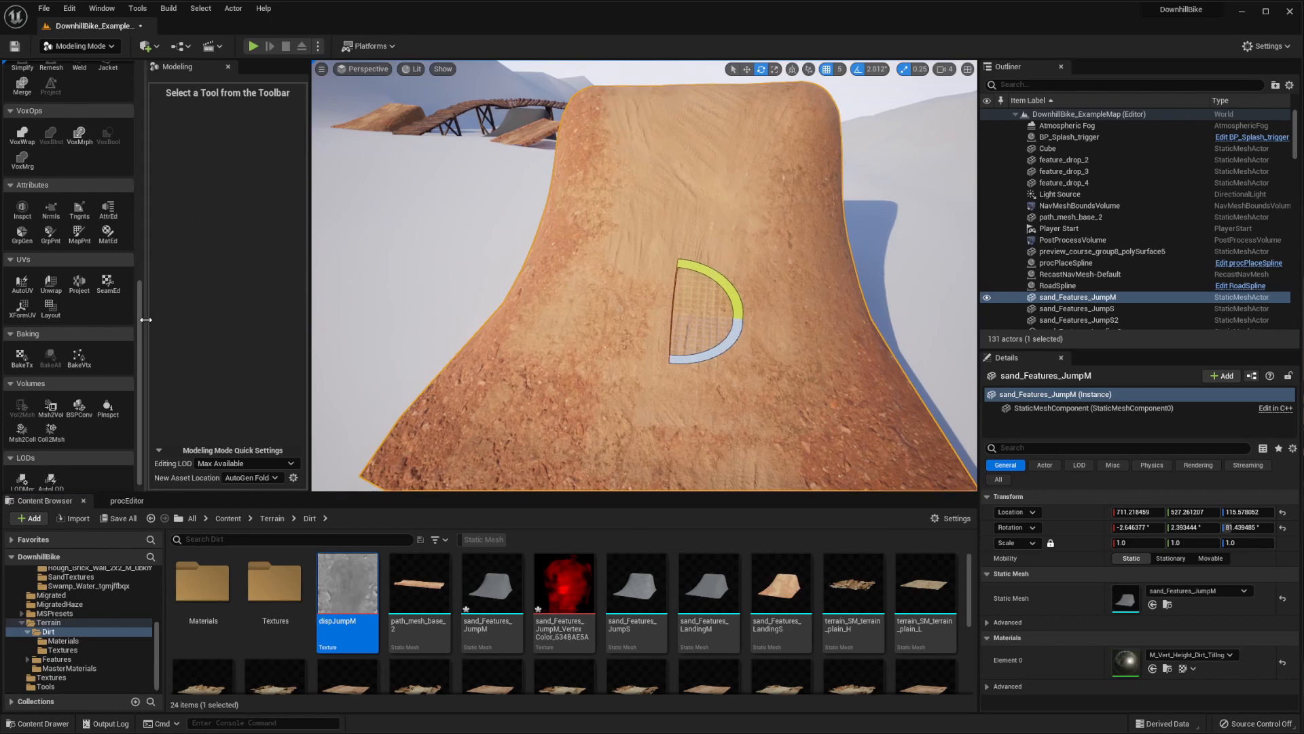
pyautogui.scroll(5, 143, 316)
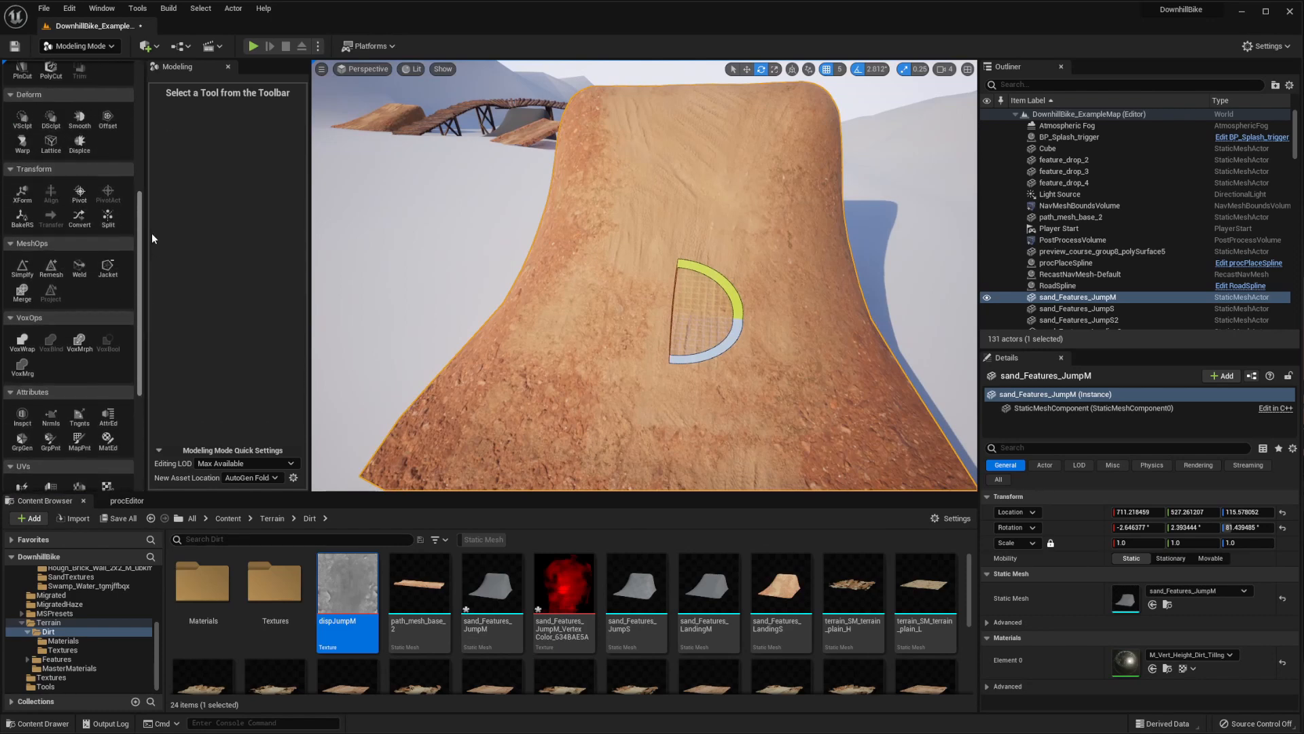
pyautogui.scroll(3, 109, 169)
pyautogui.click(80, 46)
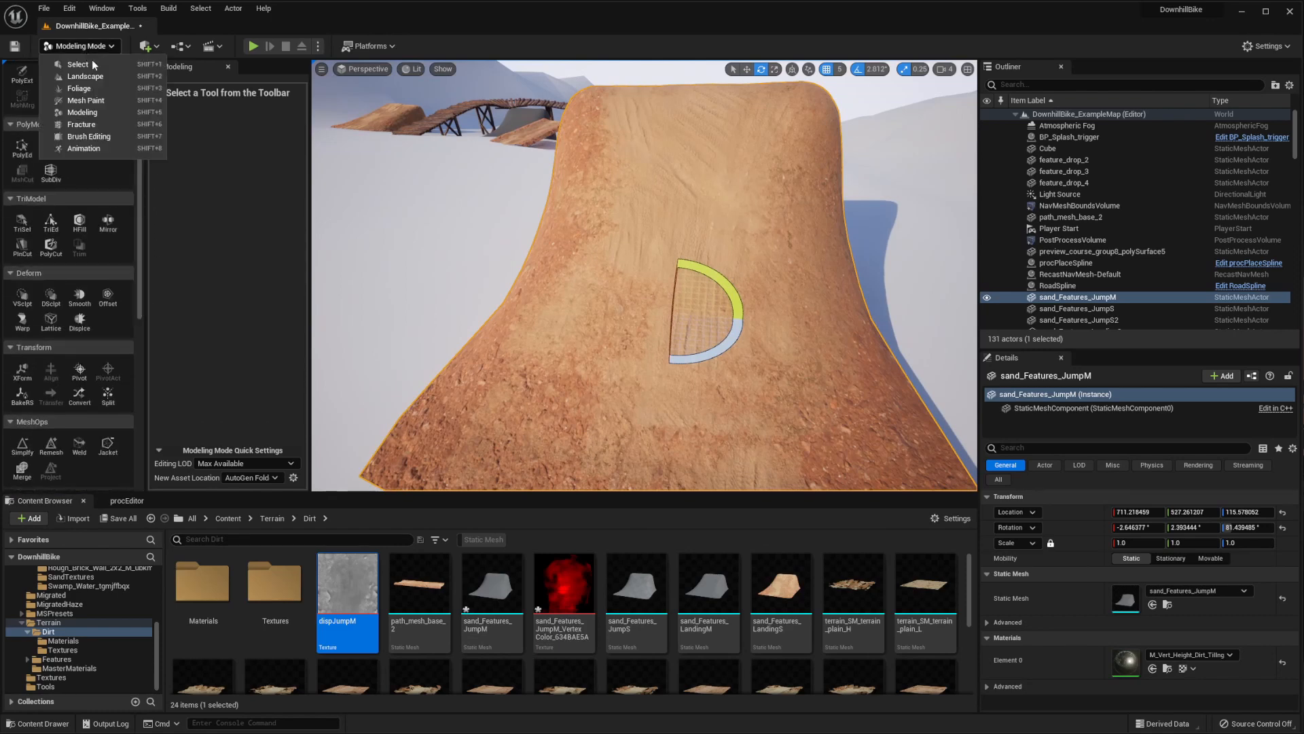
pyautogui.click(88, 114)
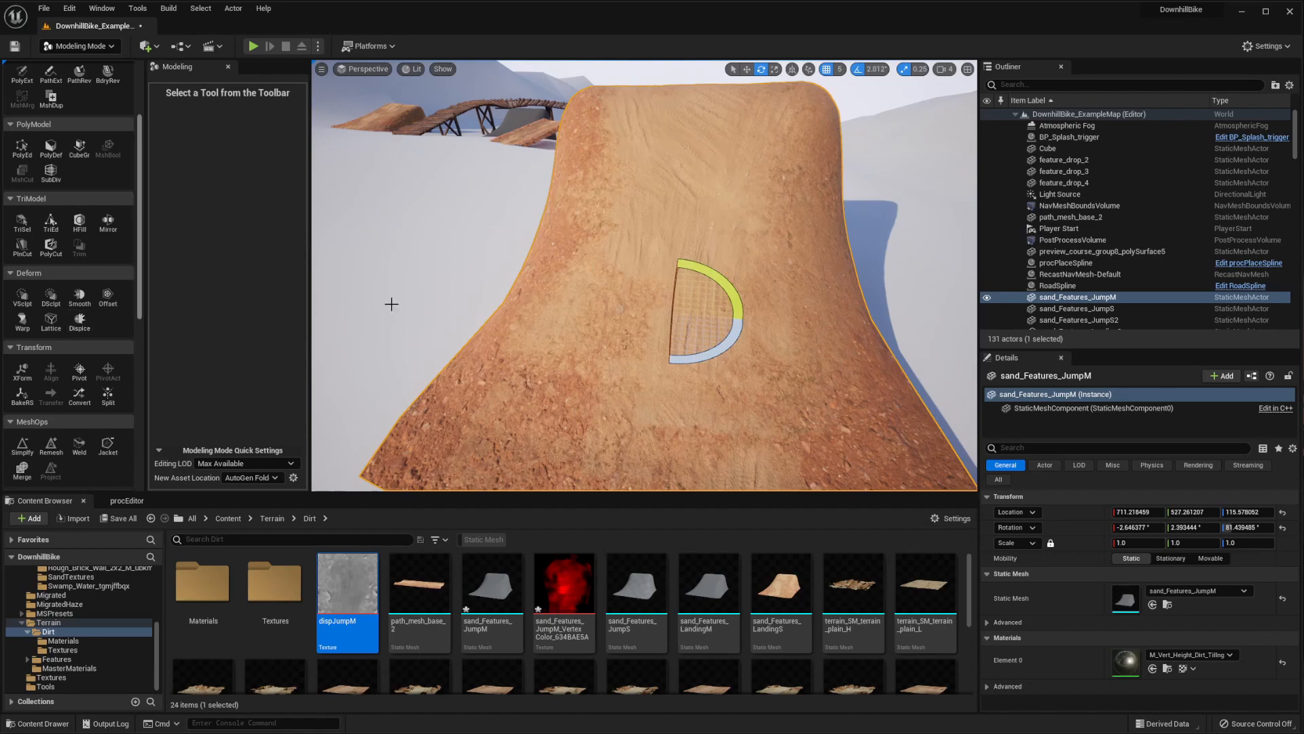
pyautogui.moveTo(390, 303); pyautogui.dragTo(381, 333, button='right')
pyautogui.click(80, 319)
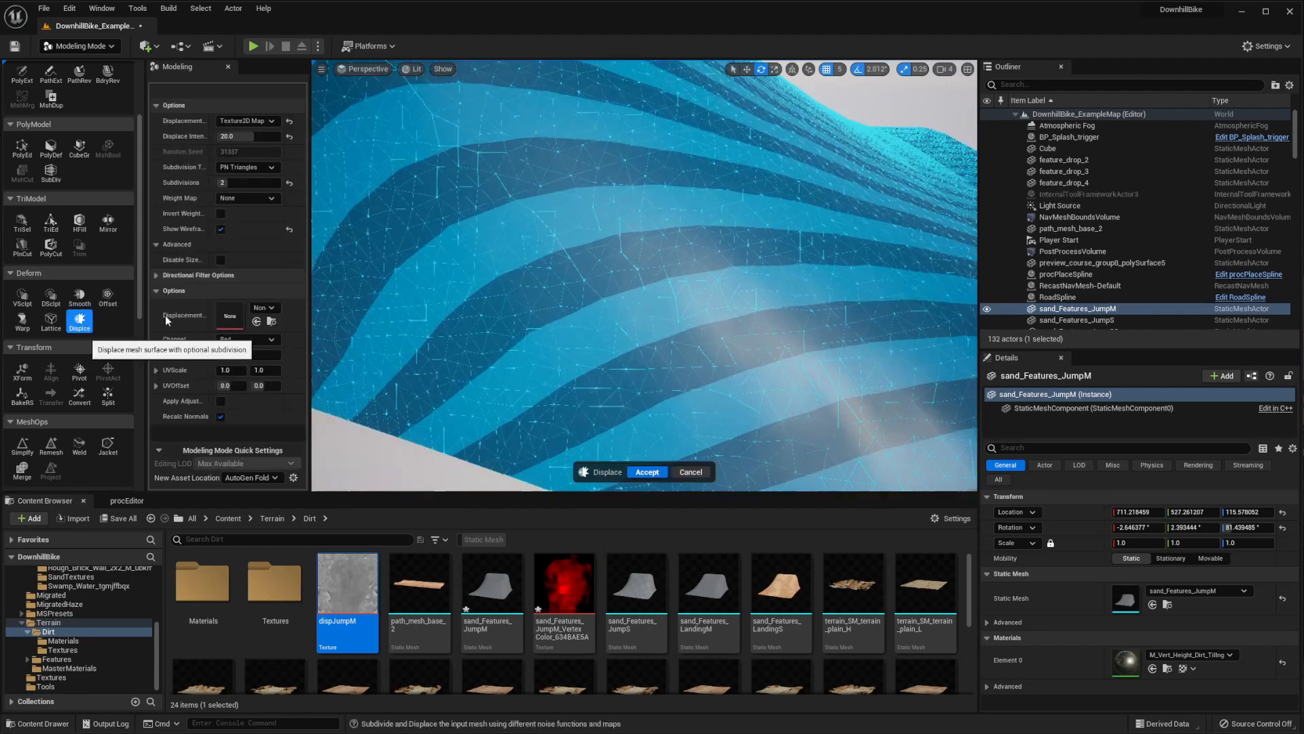
pyautogui.rightClick(642, 223)
pyautogui.moveTo(553, 221); pyautogui.dragTo(555, 209, button='right')
# Set the displacement type to Texture2D Map and use dispJumpM as the displacement map
pyautogui.click(251, 122)
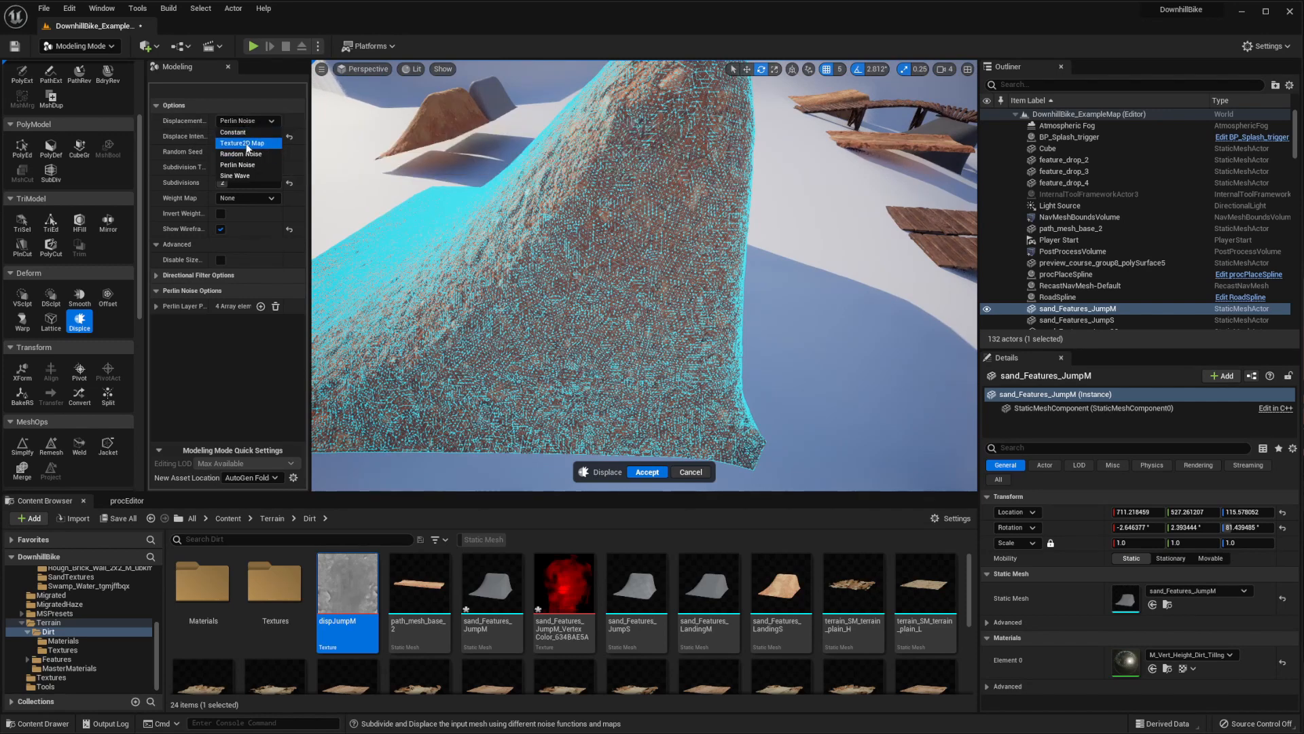
pyautogui.click(244, 143)
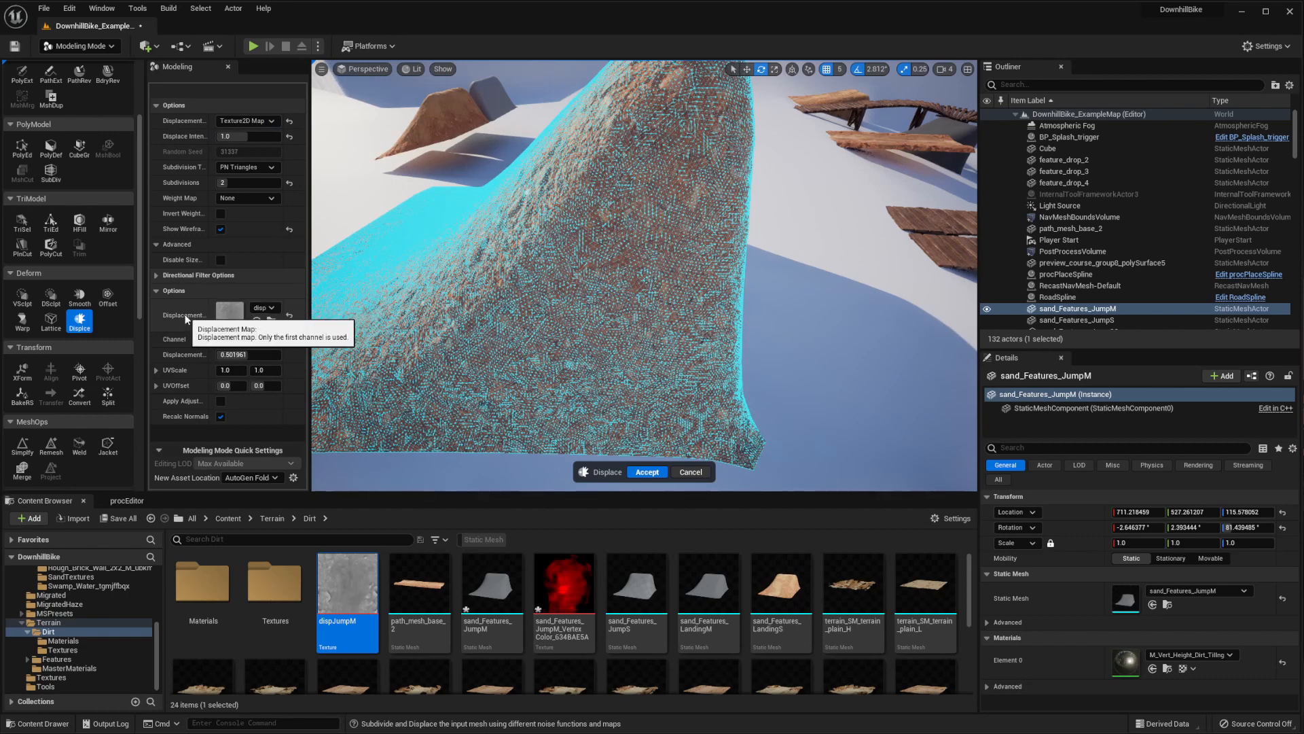
pyautogui.click(265, 308)
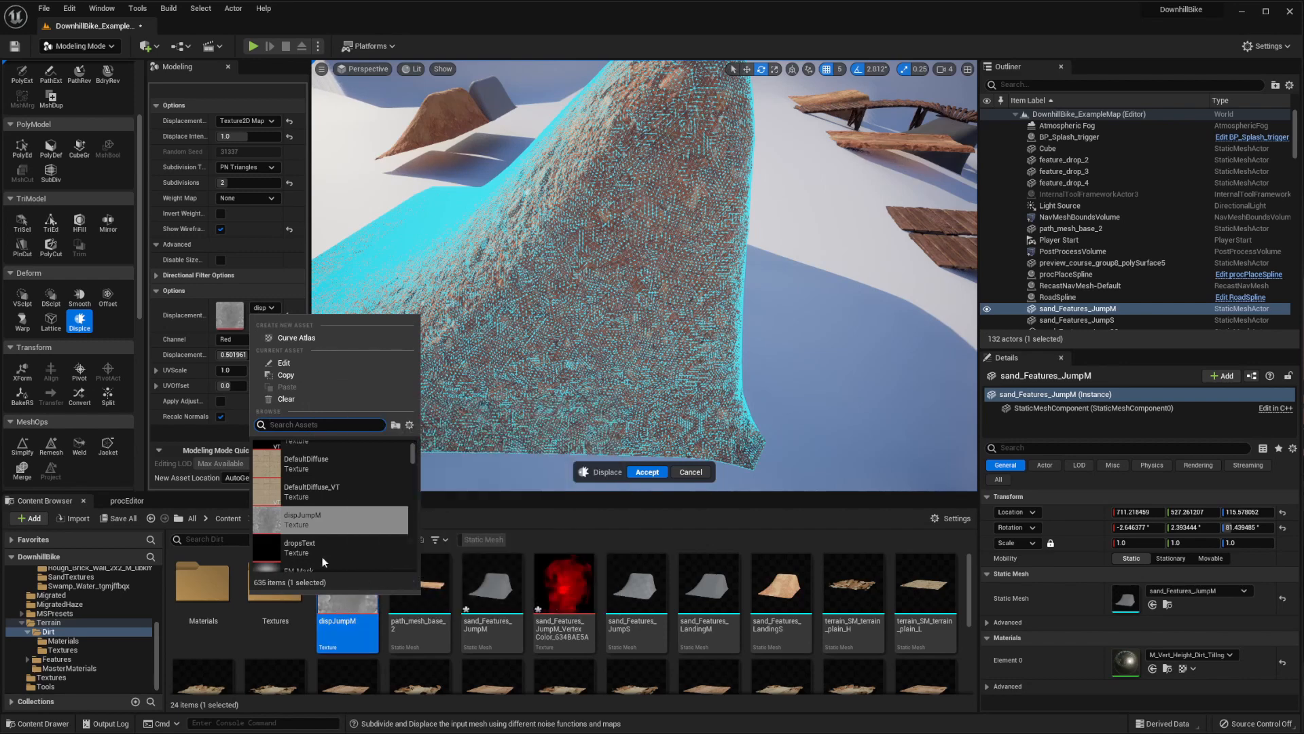
pyautogui.click(306, 516)
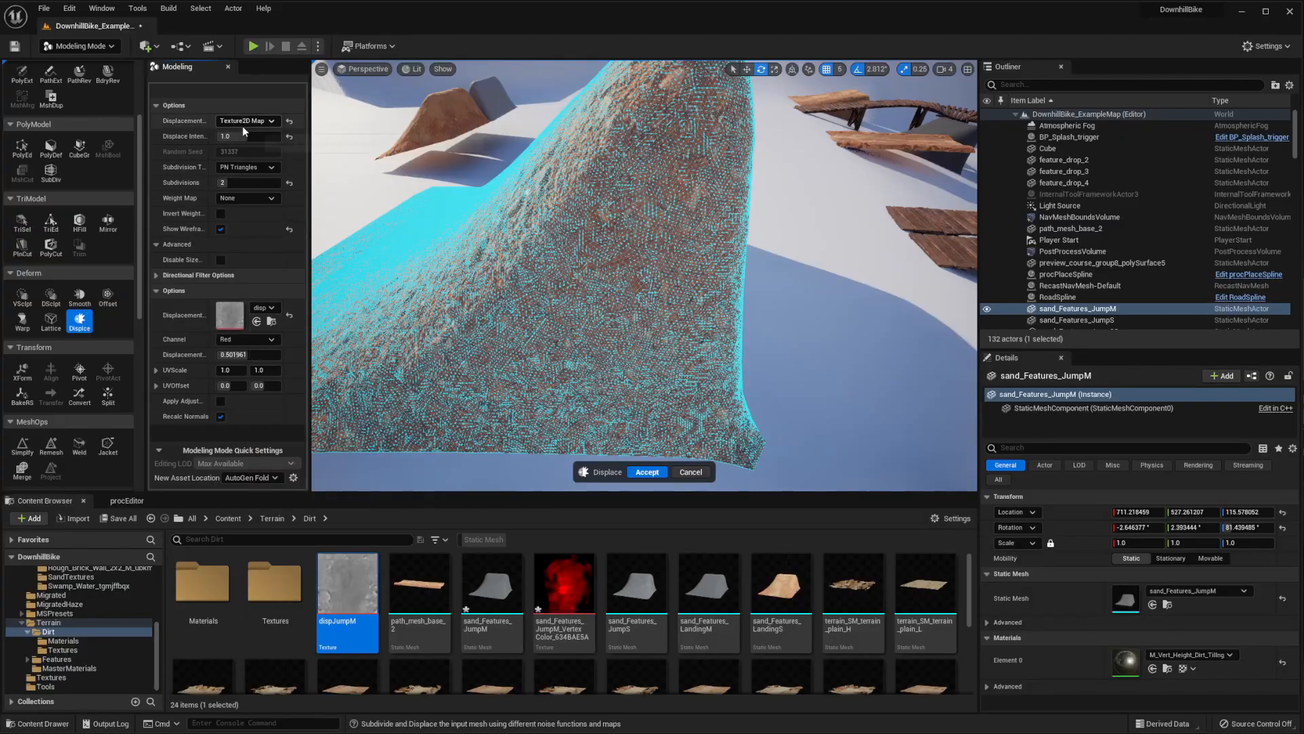
# Try a displace intensity of 100 on the jump and inspect the exaggerated surface from the side
pyautogui.moveTo(523, 214); pyautogui.dragTo(659, 204, button='right')
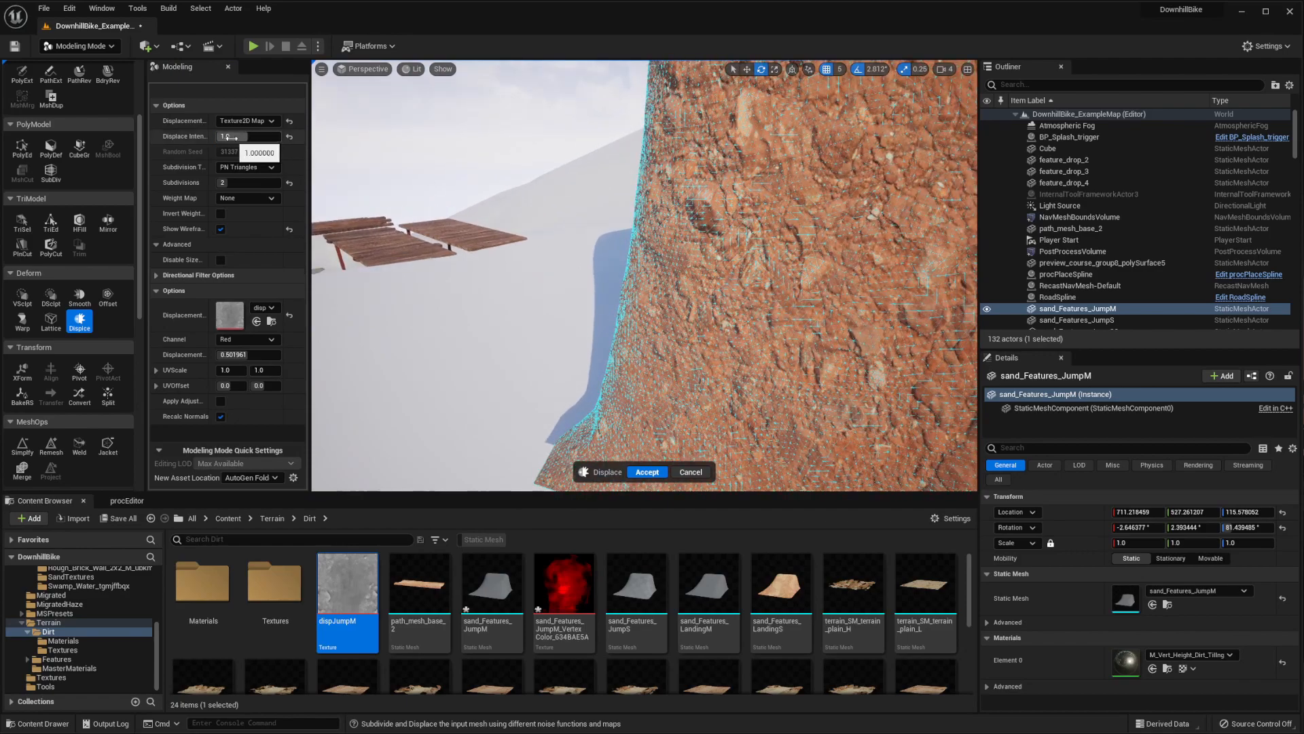
pyautogui.moveTo(248, 136); pyautogui.dragTo(281, 136)
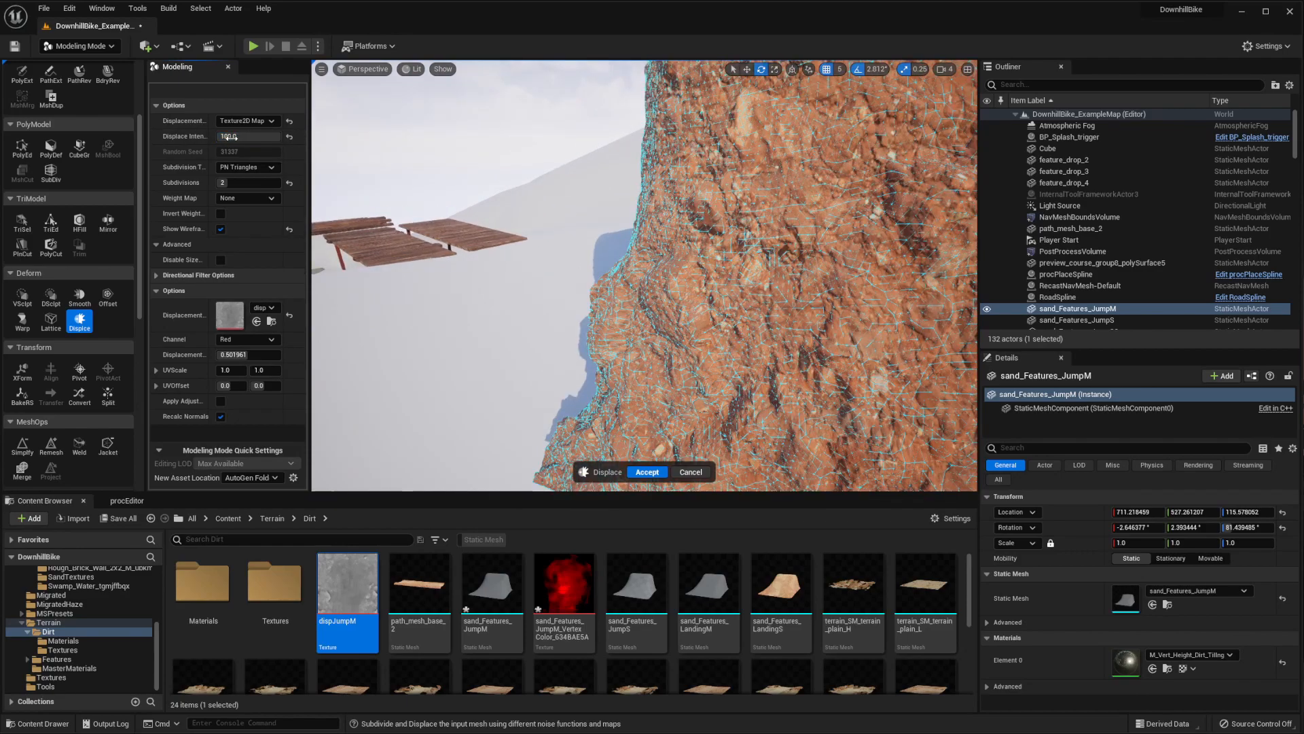
pyautogui.moveTo(645, 271)
pyautogui.mouseDown(button='right')
pyautogui.moveTo(713, 305)
pyautogui.moveTo(733, 292)
pyautogui.moveTo(659, 251)
pyautogui.moveTo(645, 272)
pyautogui.mouseUp(button='right')
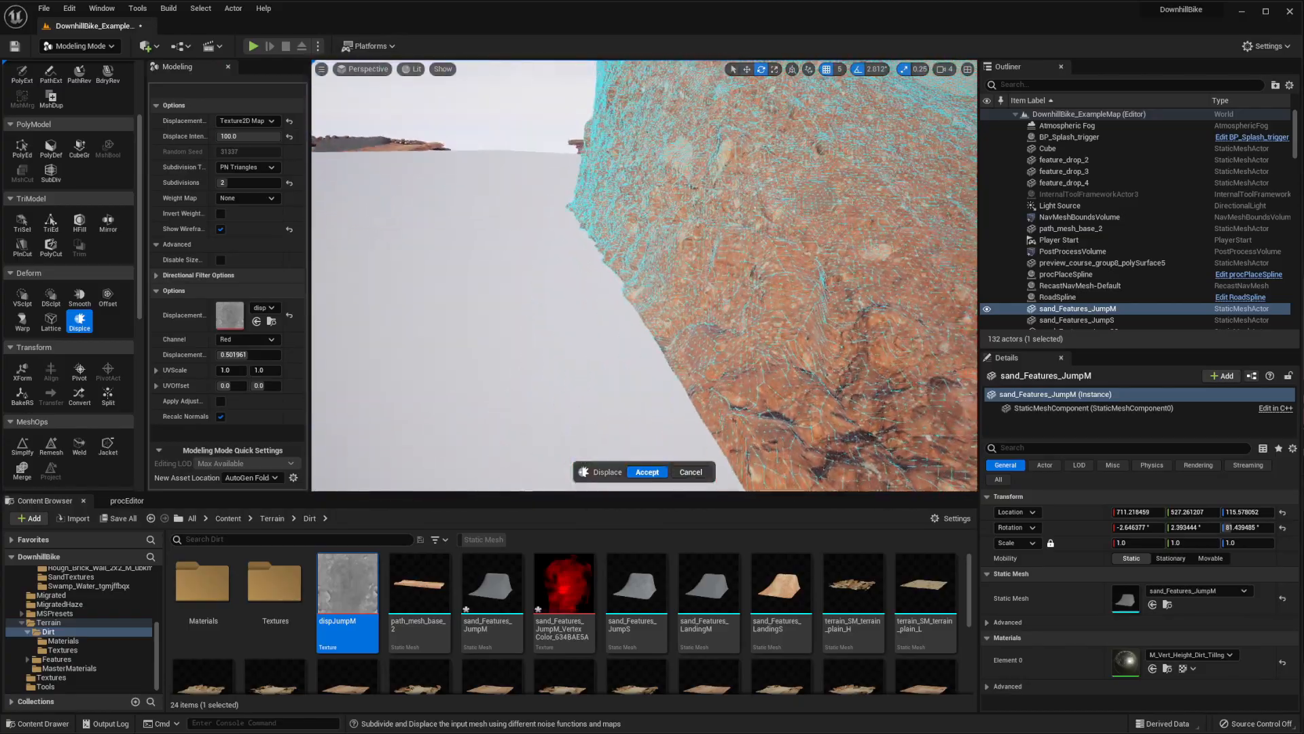
pyautogui.click(527, 298)
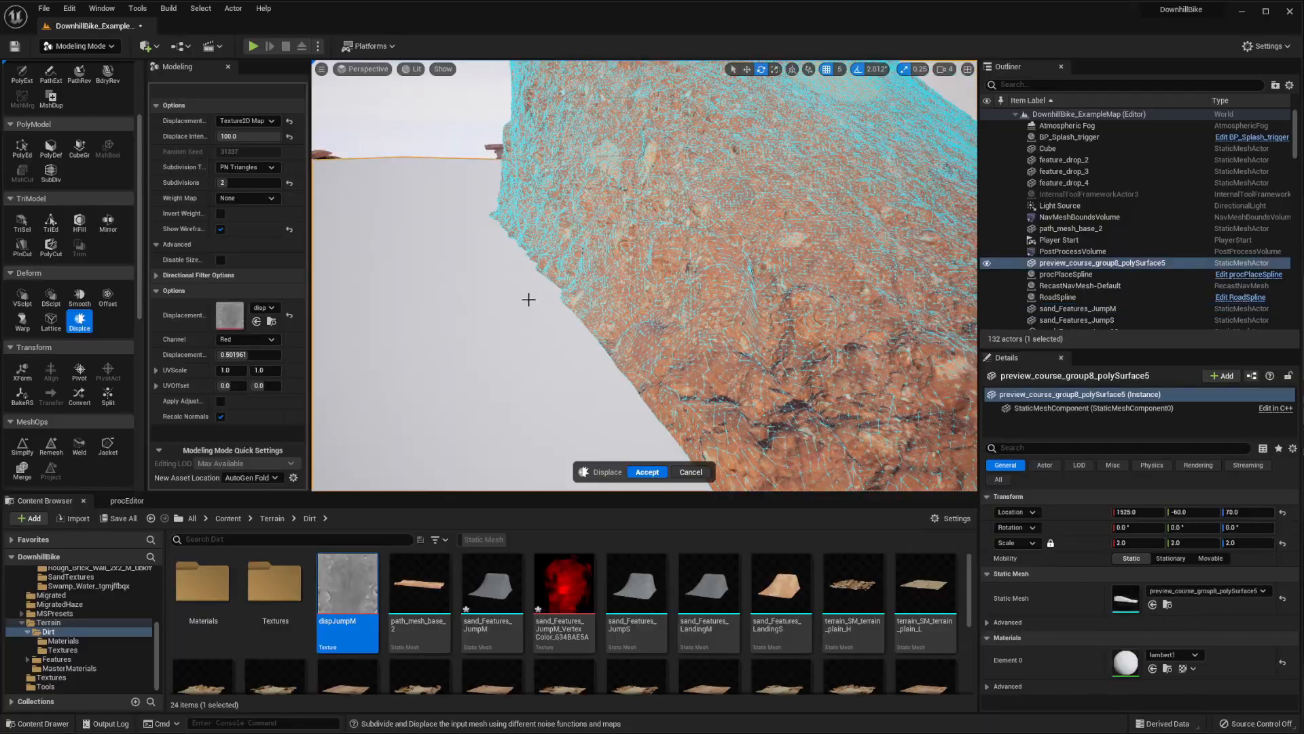
pyautogui.moveTo(527, 298); pyautogui.dragTo(612, 299, button='right')
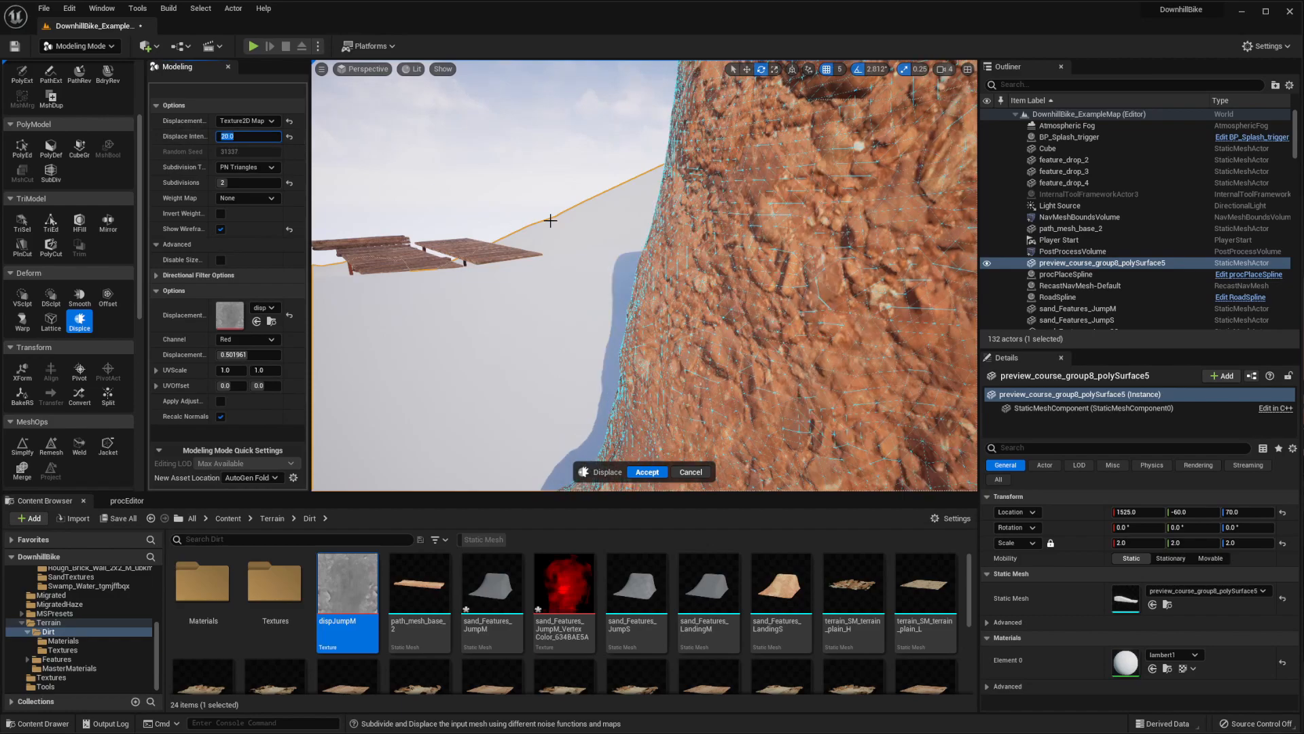
# Set the displace intensity to 20, accept the displacement and inspect the jump's sides and front
pyautogui.press('Return')
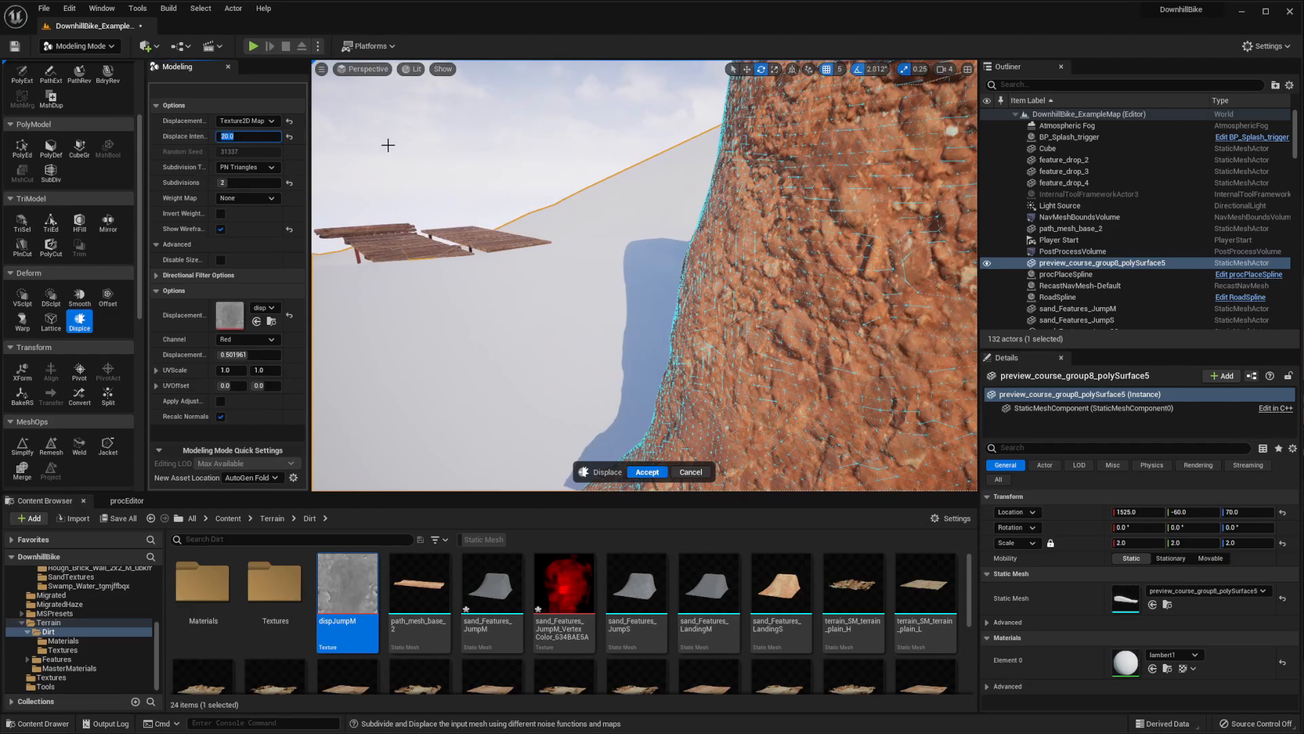
pyautogui.moveTo(557, 227); pyautogui.dragTo(489, 306, button='right')
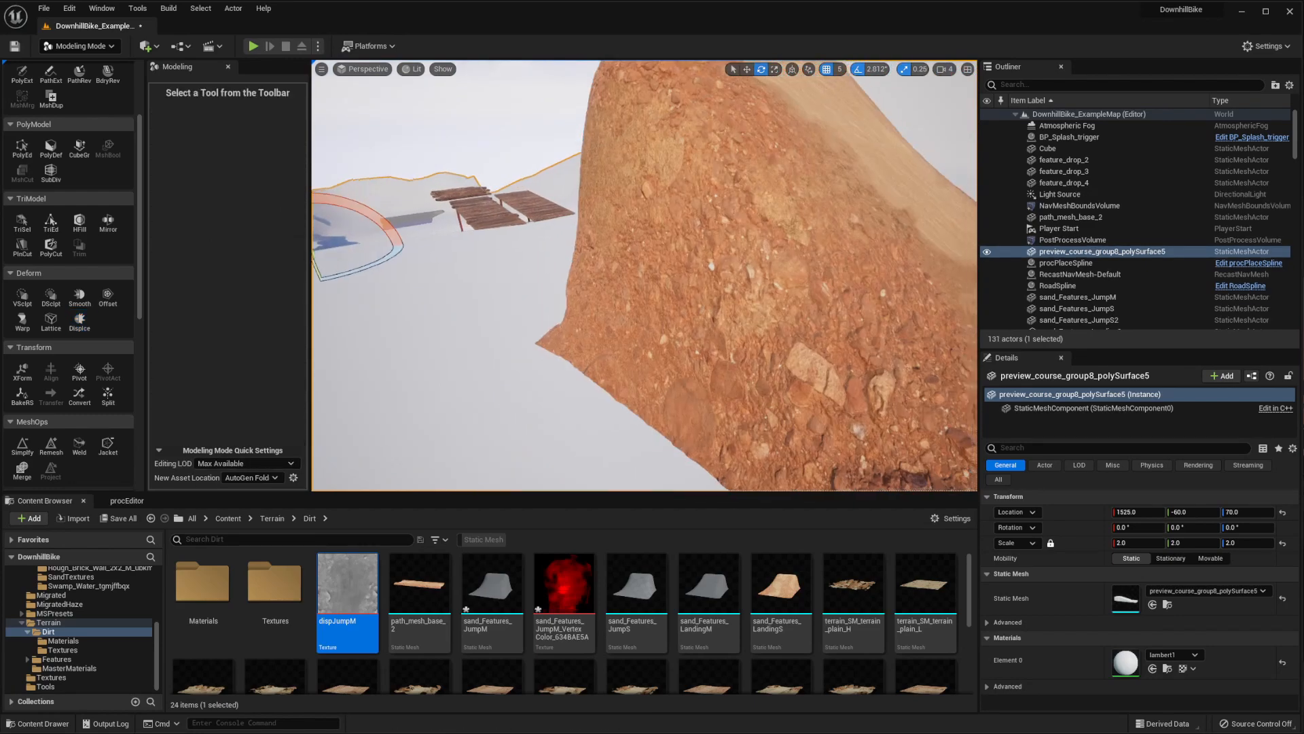
pyautogui.moveTo(644, 275); pyautogui.dragTo(686, 271, button='right')
pyautogui.moveTo(761, 352); pyautogui.dragTo(495, 184, button='right')
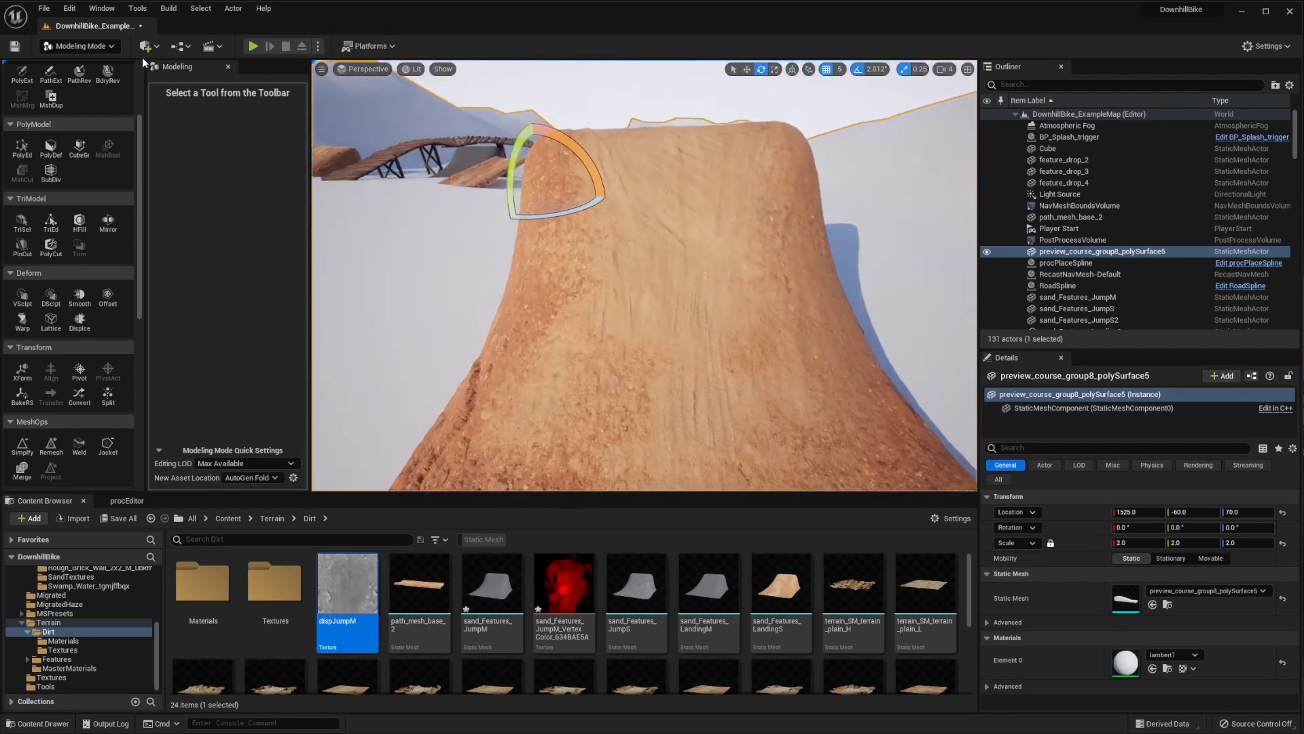
# Return to Select Mode and inspect the displaced jump's surface in Detail Lighting, finishing in the Lit view
pyautogui.click(61, 46)
pyautogui.click(75, 67)
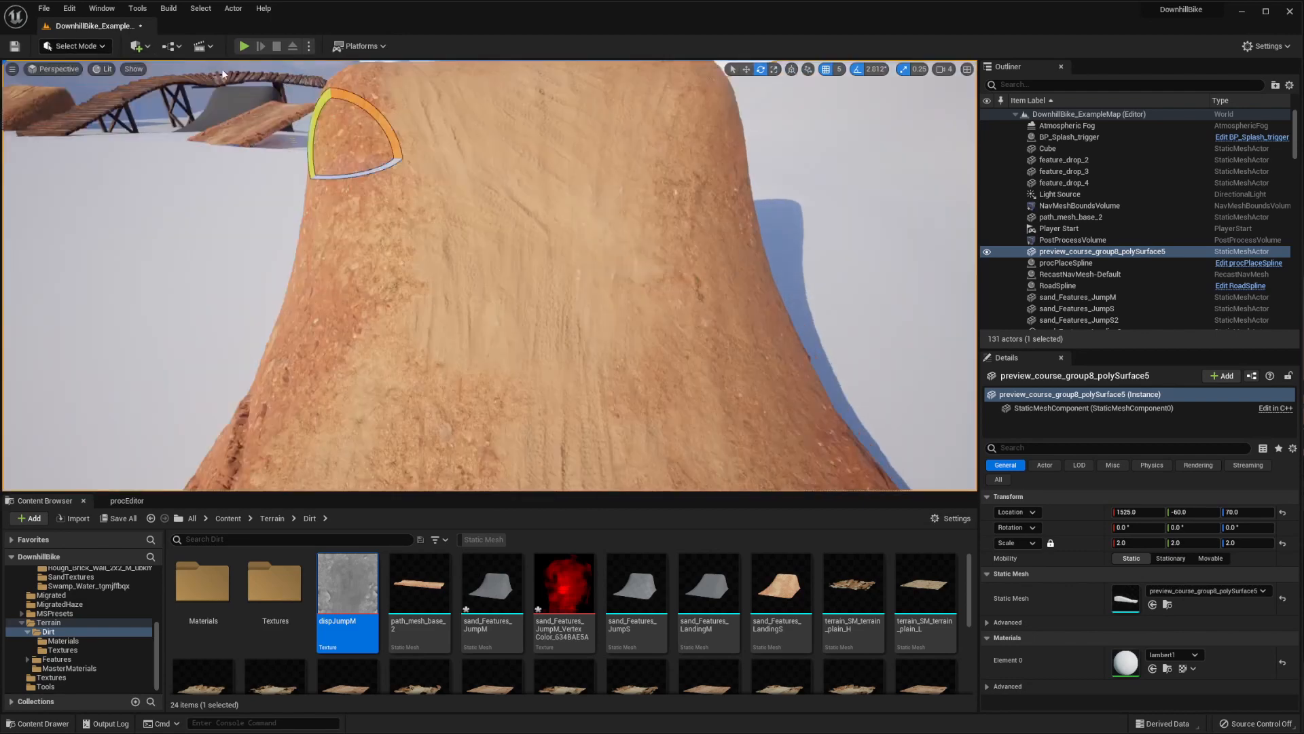
pyautogui.click(99, 68)
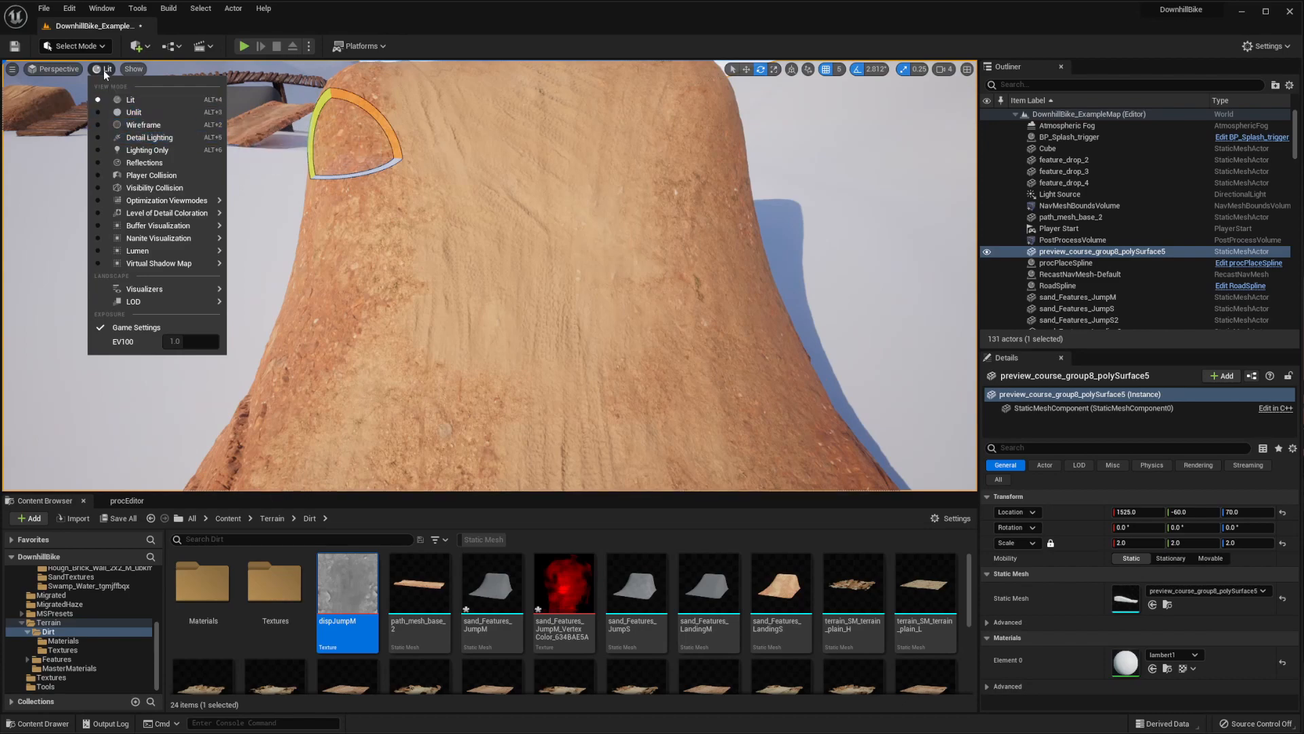
pyautogui.click(147, 138)
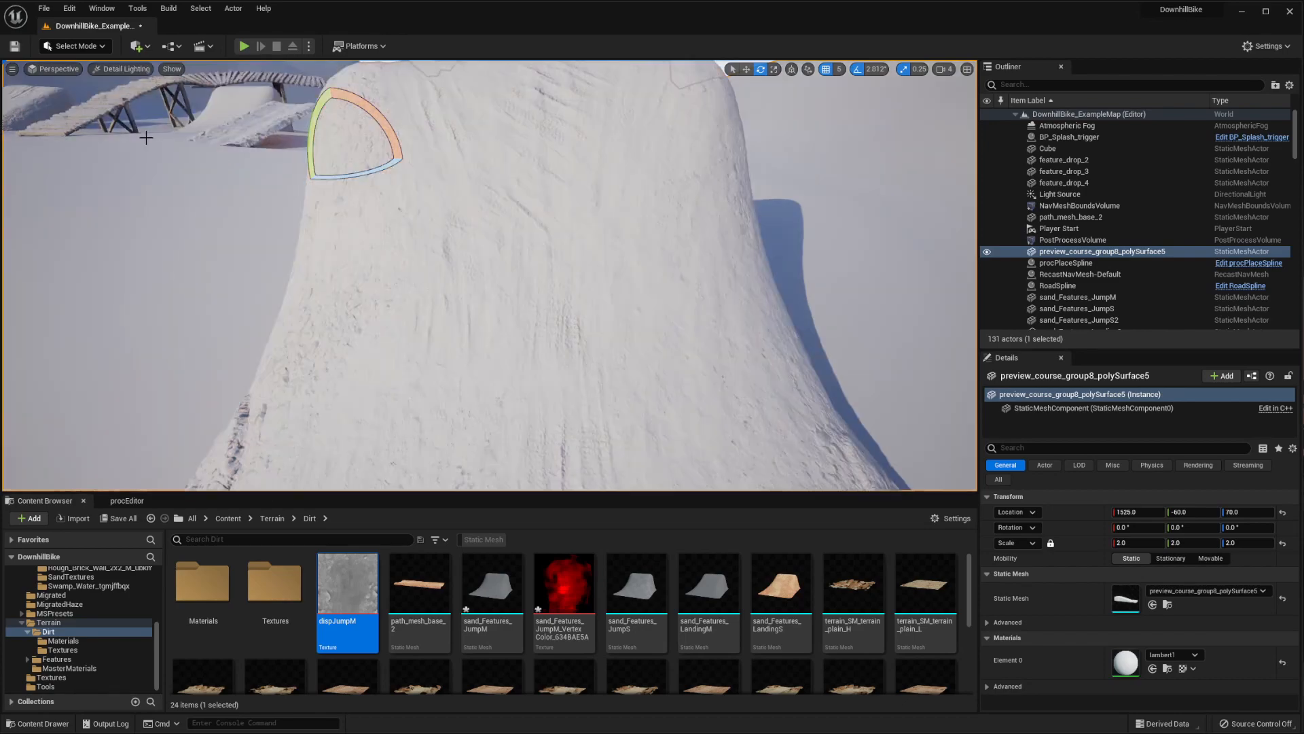
pyautogui.moveTo(489, 276); pyautogui.dragTo(271, 264, button='right')
pyautogui.moveTo(597, 280); pyautogui.dragTo(669, 313, button='right')
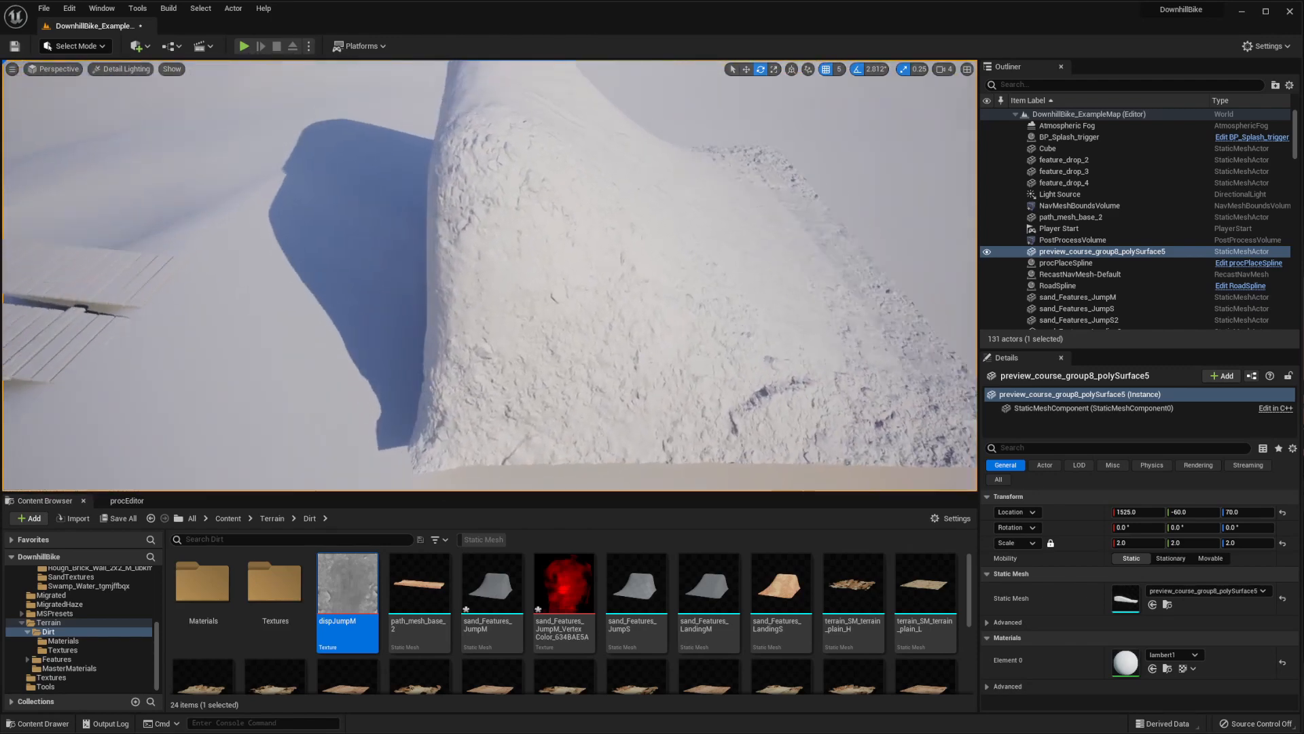
pyautogui.moveTo(102, 176); pyautogui.dragTo(72, 148, button='right')
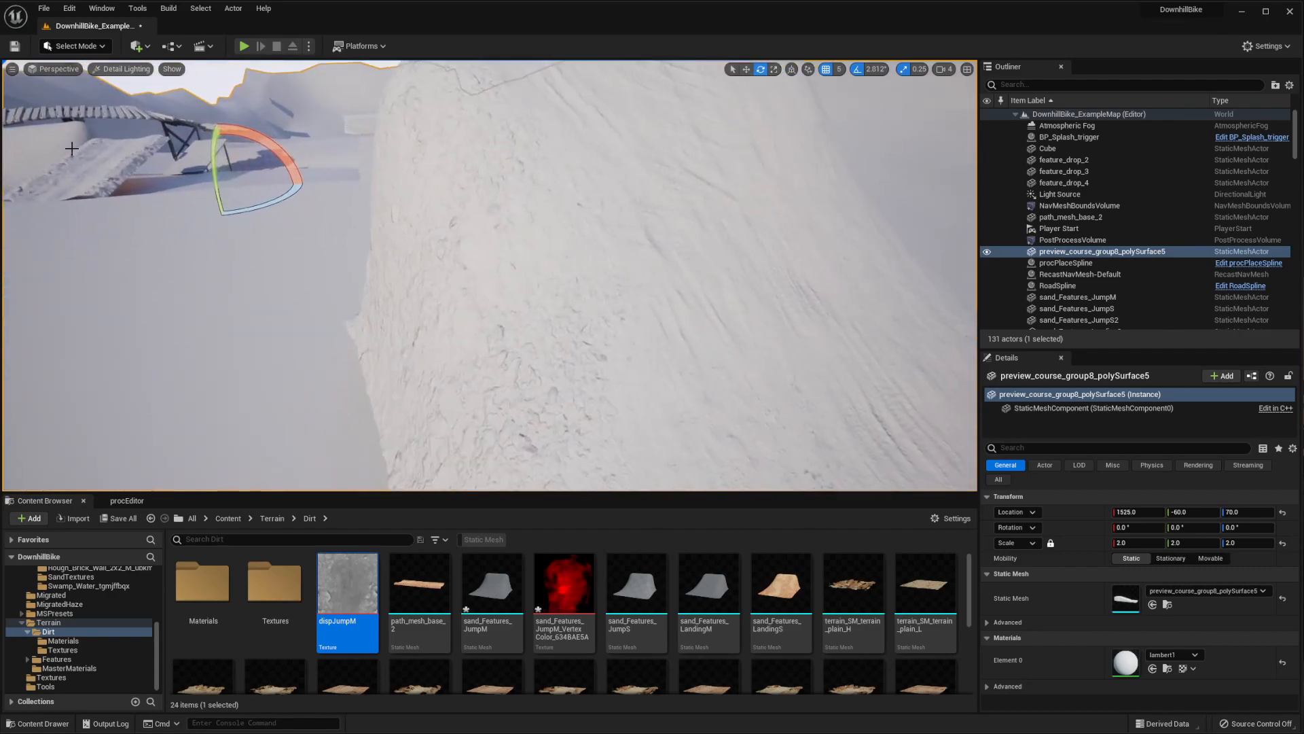
pyautogui.click(112, 74)
pyautogui.click(124, 100)
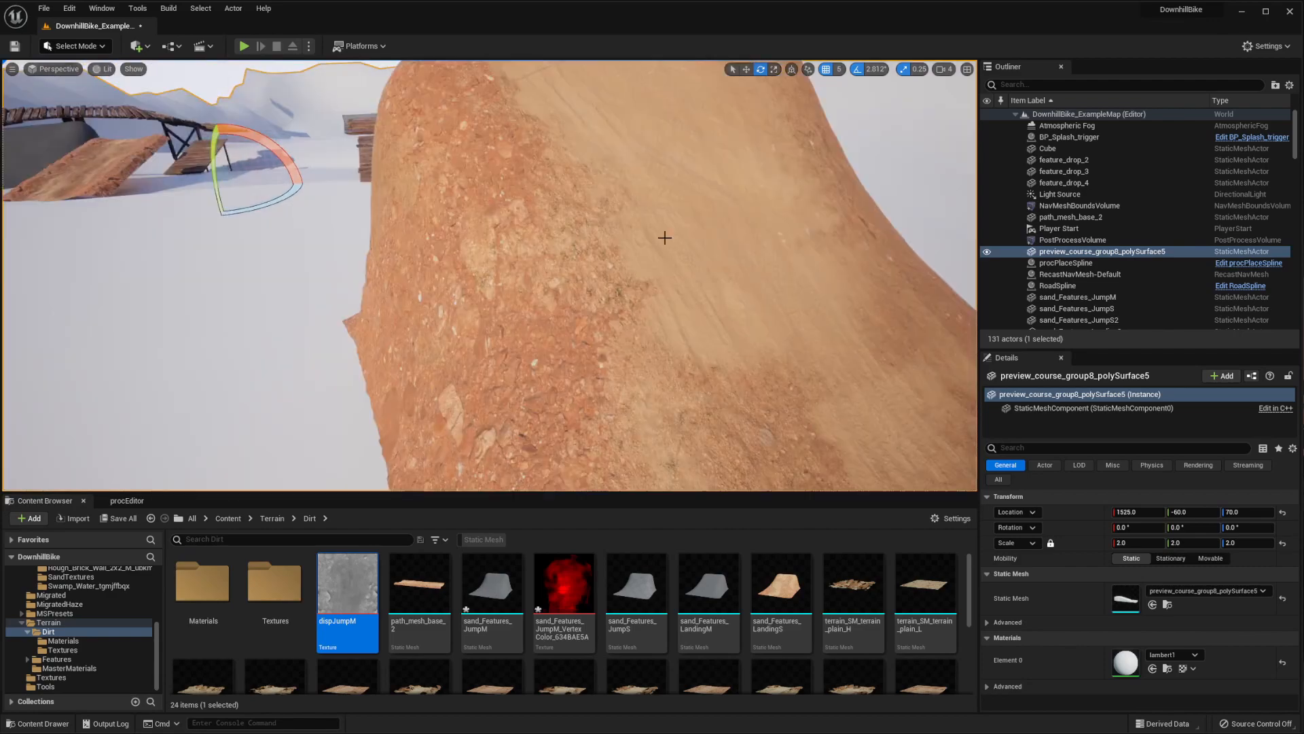
# Open the sand_Features_JumpM static mesh, enable Nanite support and apply the changes
pyautogui.moveTo(664, 235); pyautogui.dragTo(579, 334, button='right')
pyautogui.click(563, 323)
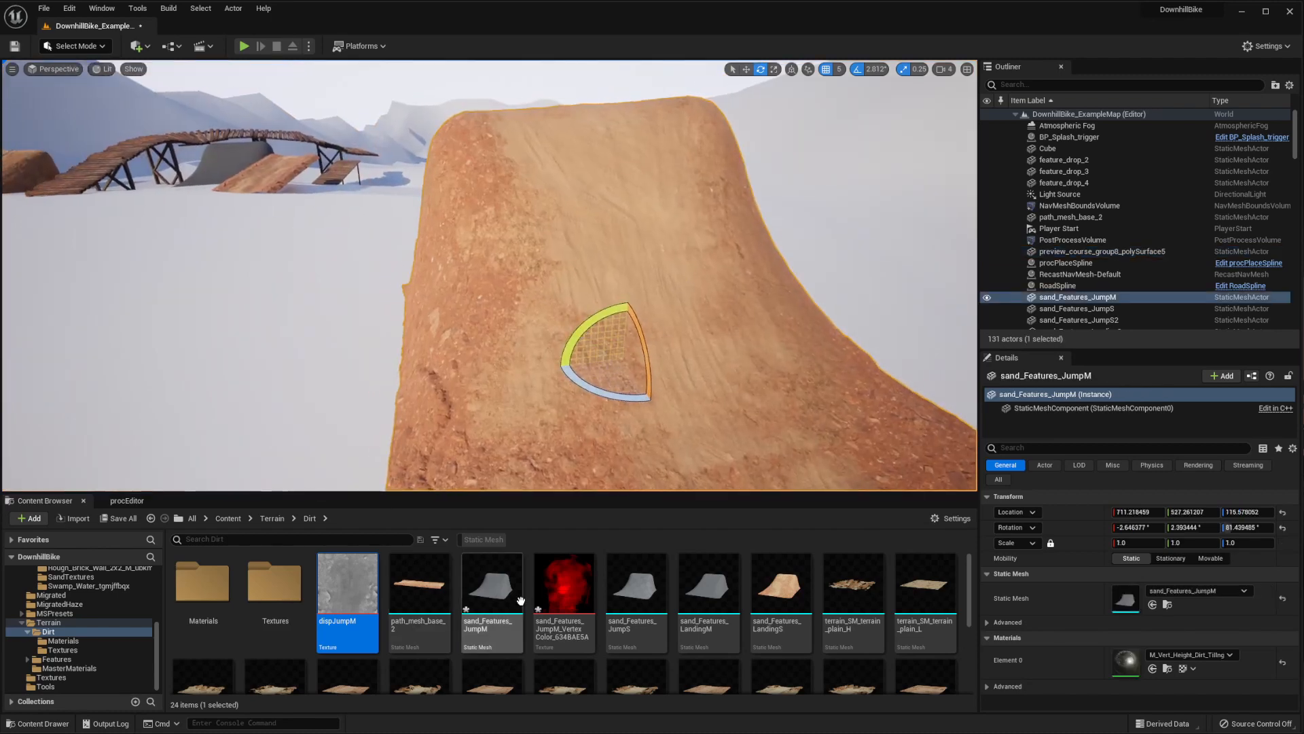
pyautogui.moveTo(498, 597)
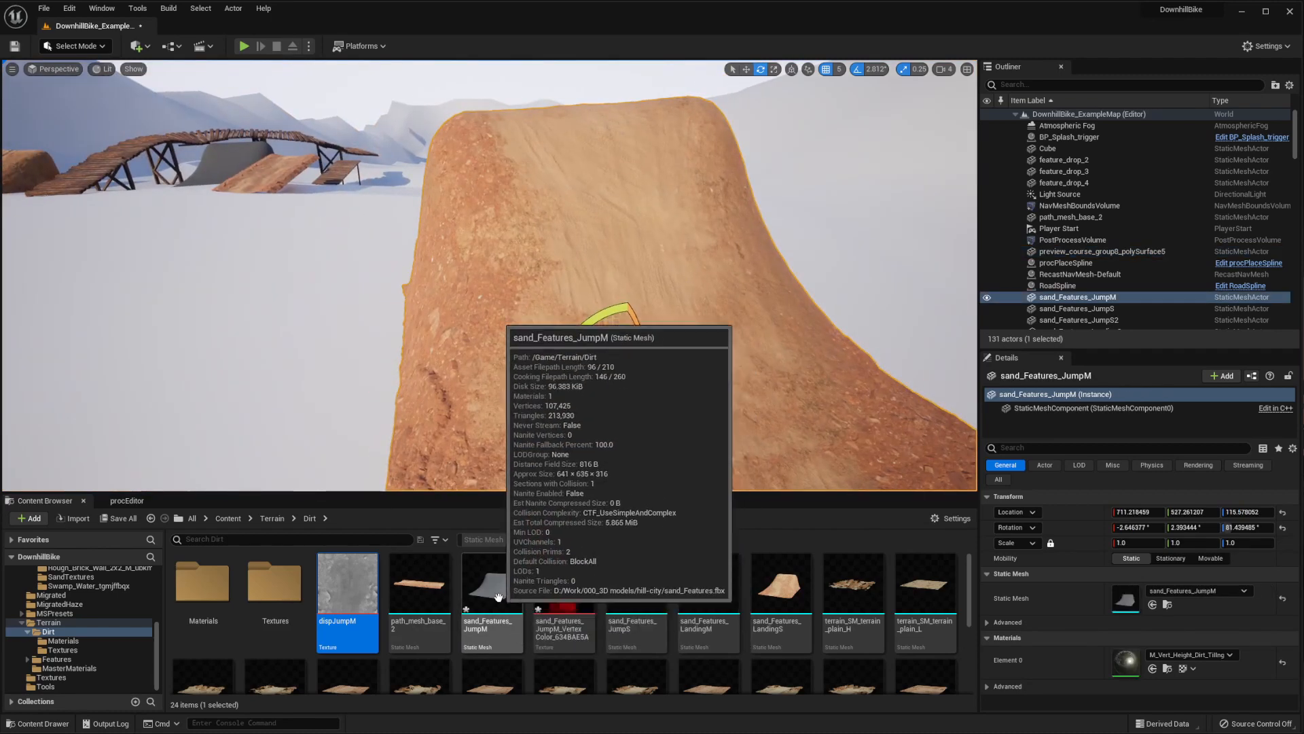
pyautogui.doubleClick(495, 591)
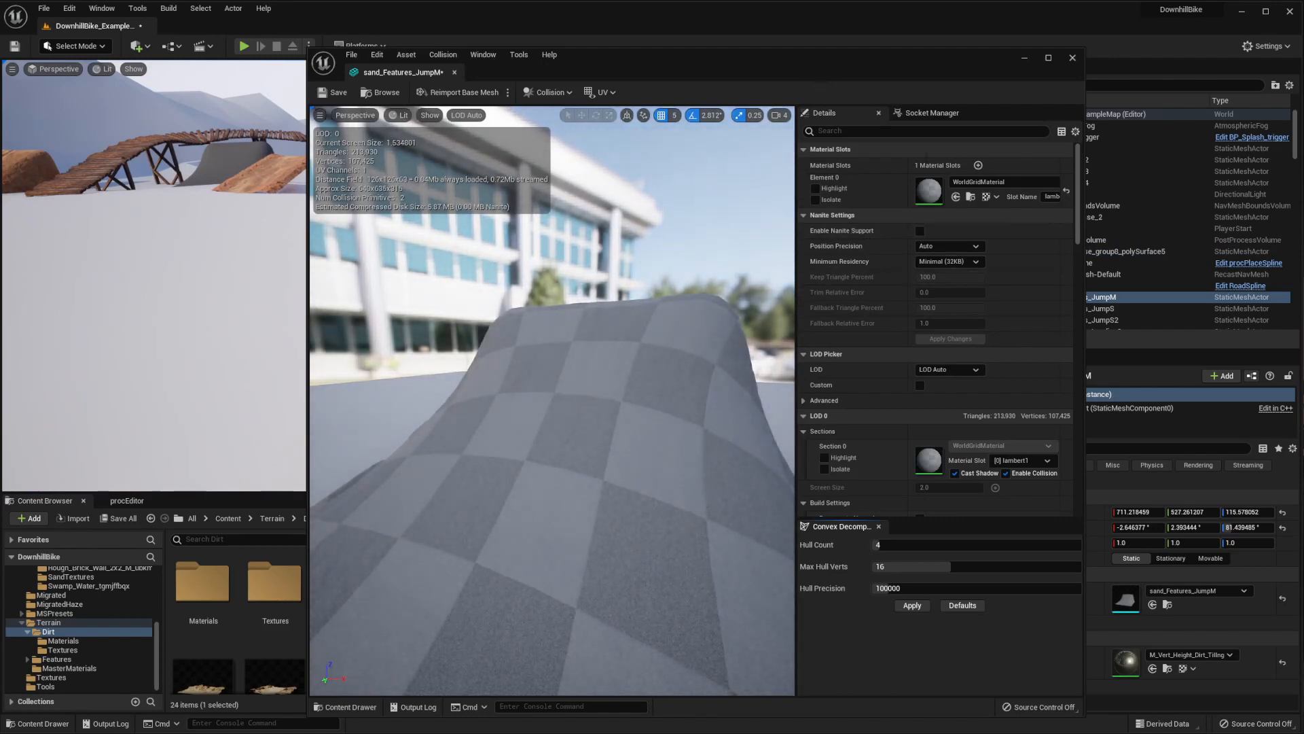
pyautogui.click(920, 229)
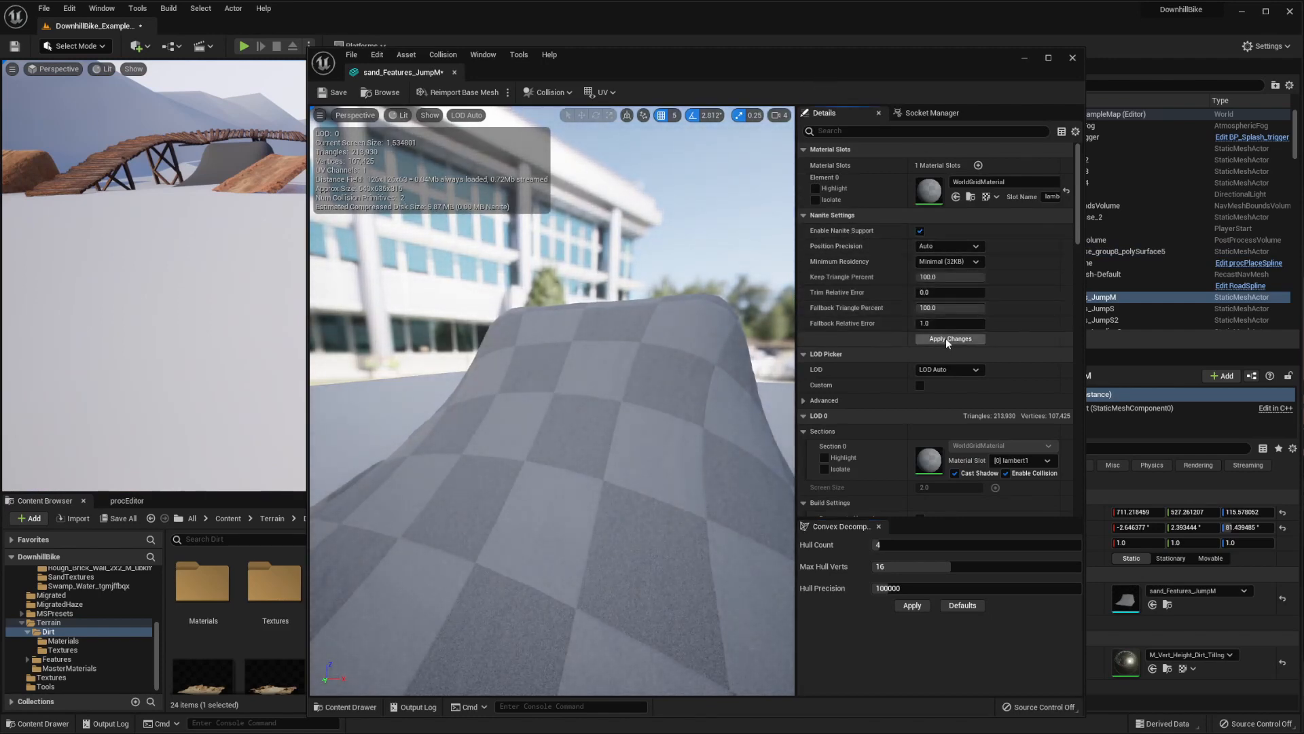
pyautogui.click(947, 339)
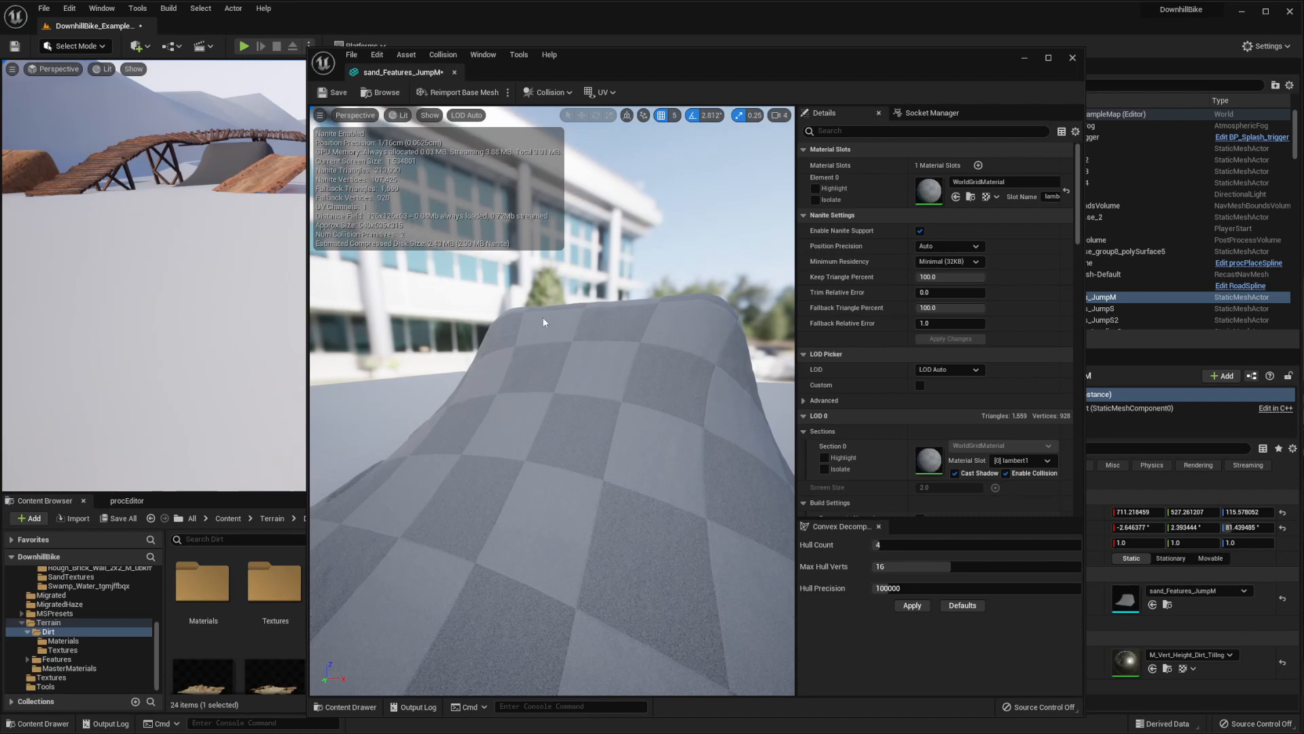
# Try the MI_Dirt_path material in the mesh's Element 0 material slot
pyautogui.scroll(1, 500, 283)
pyautogui.click(1005, 181)
pyautogui.write('path')
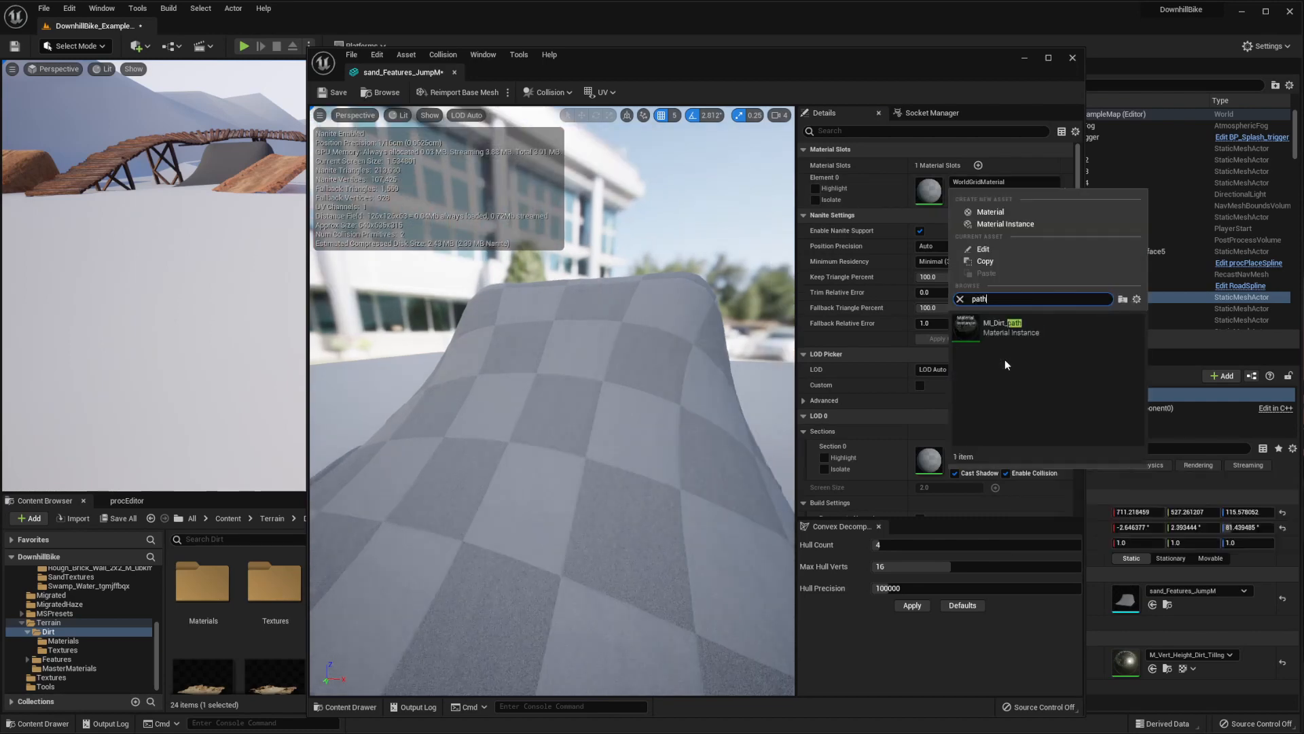
pyautogui.click(1009, 324)
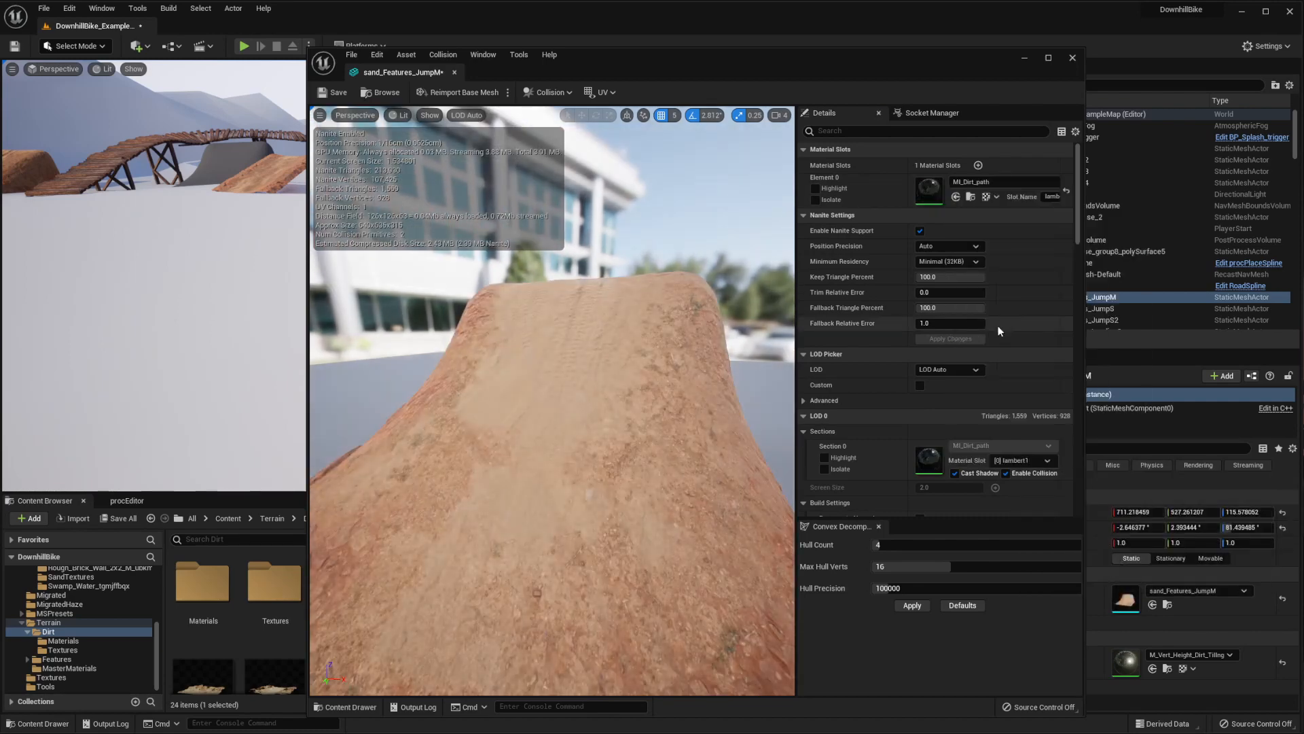
# Assign M_Vert_Height_Dirt_Tiling from the Materials folder to the mesh's Element 0 material slot
pyautogui.moveTo(573, 48); pyautogui.dragTo(829, 58)
pyautogui.moveTo(266, 591); pyautogui.dragTo(1201, 209)
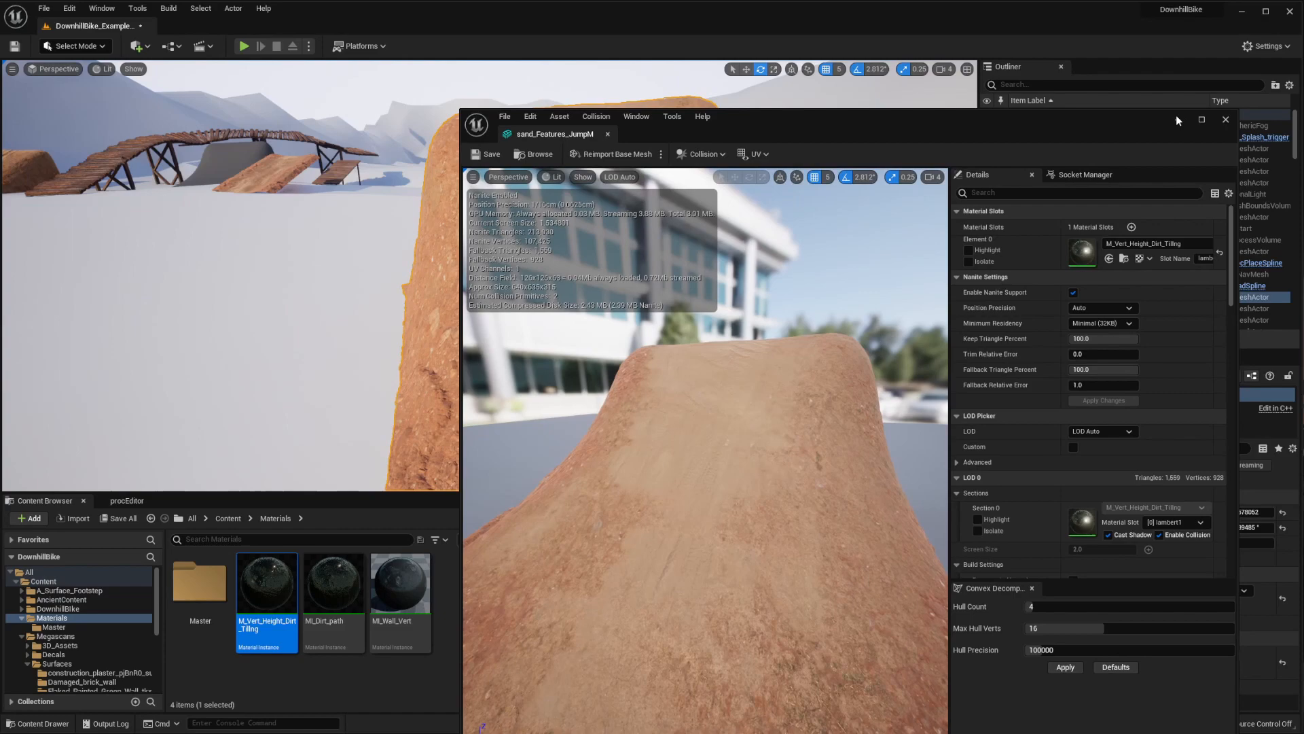
pyautogui.click(1177, 118)
# Examine the jump's triangle density in the Nanite Triangles visualization, both from afar and close up, and return to the Lit view
pyautogui.moveTo(719, 247); pyautogui.dragTo(611, 255, button='right')
pyautogui.click(719, 248)
pyautogui.moveTo(431, 177); pyautogui.dragTo(523, 187, button='right')
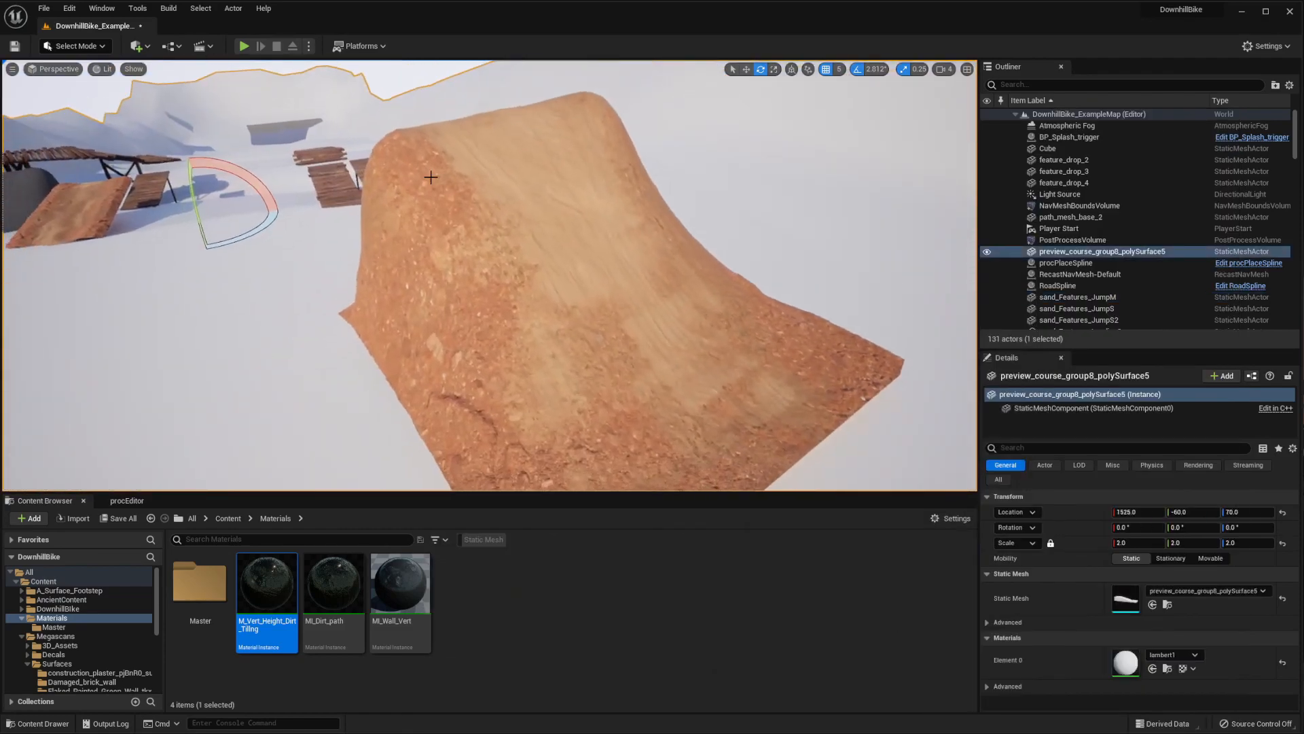
pyautogui.click(103, 69)
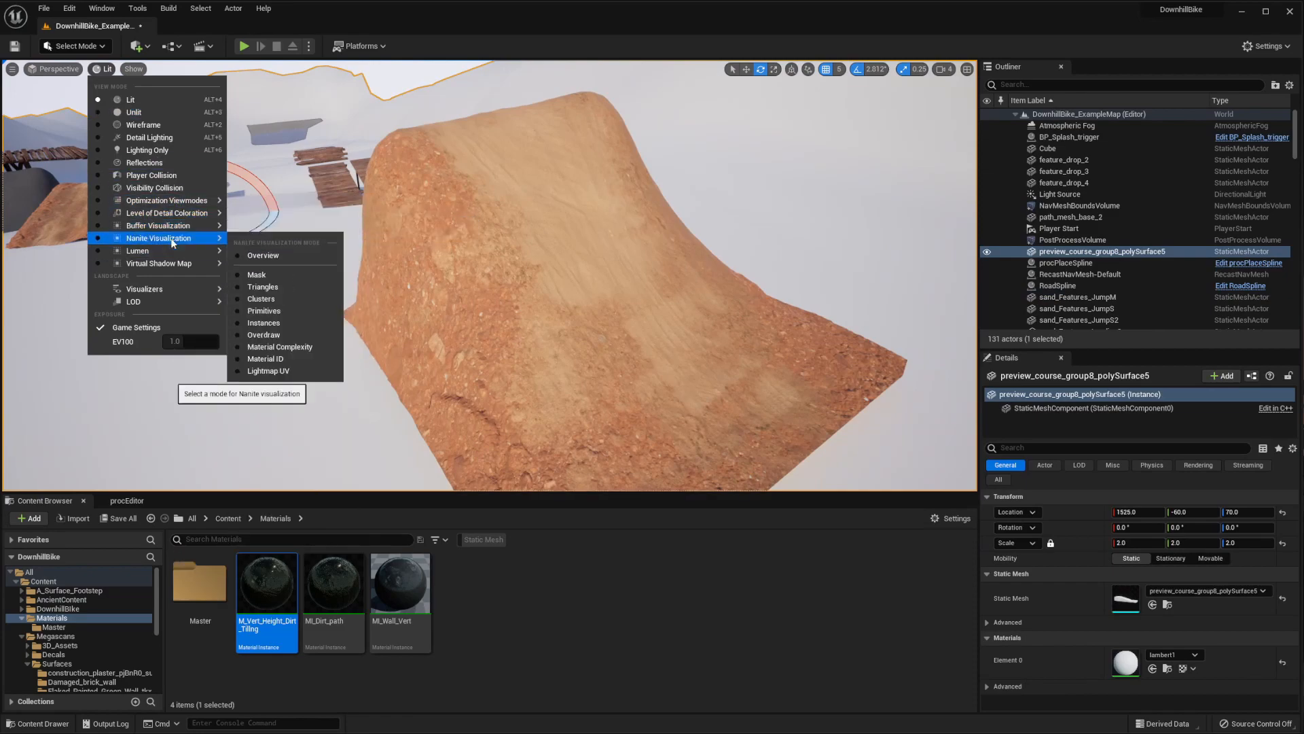
pyautogui.click(263, 287)
pyautogui.press('s')
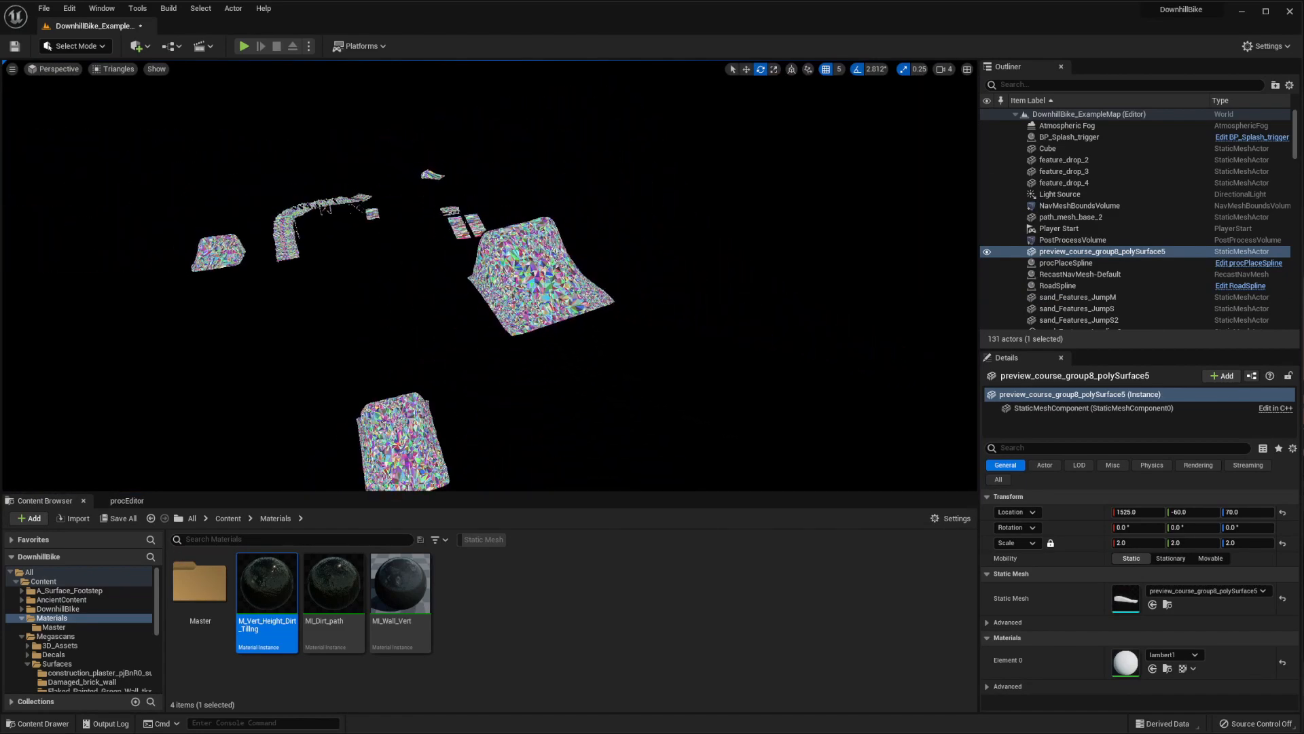
pyautogui.press('w')
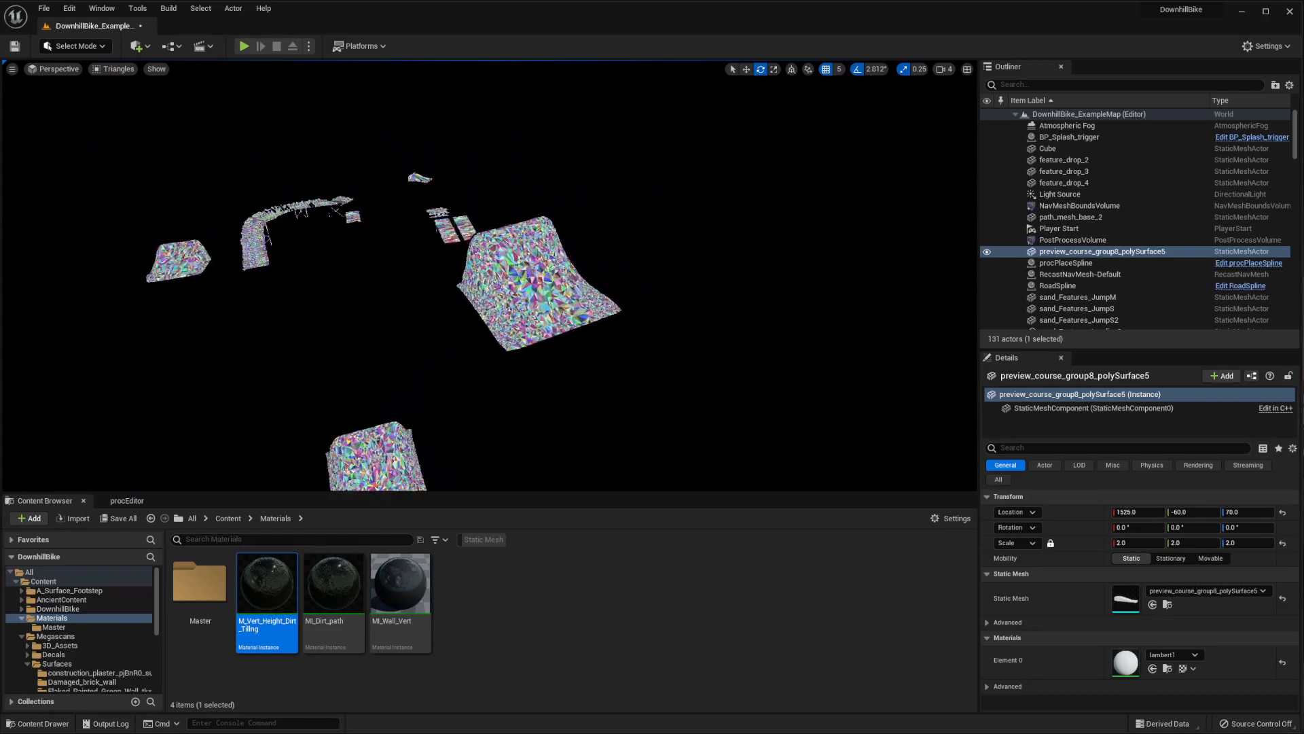
pyautogui.press('w')
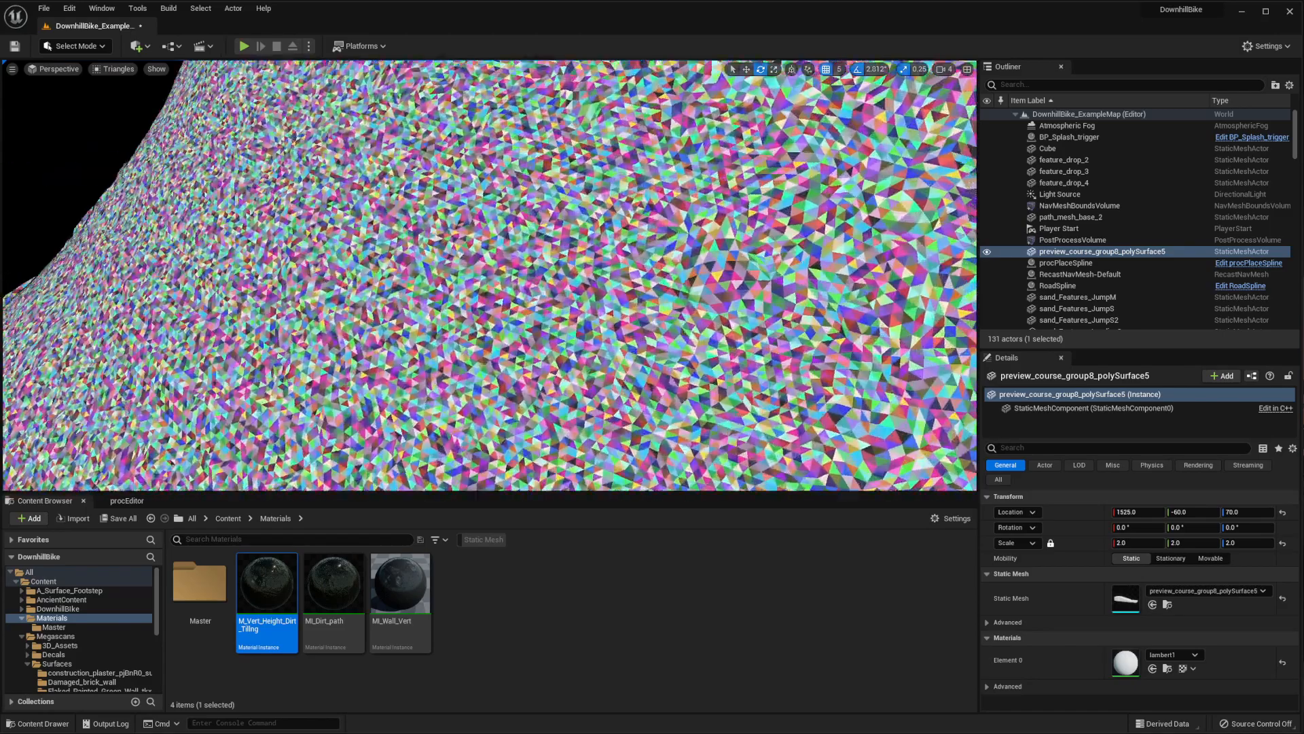
pyautogui.press('s')
pyautogui.click(112, 68)
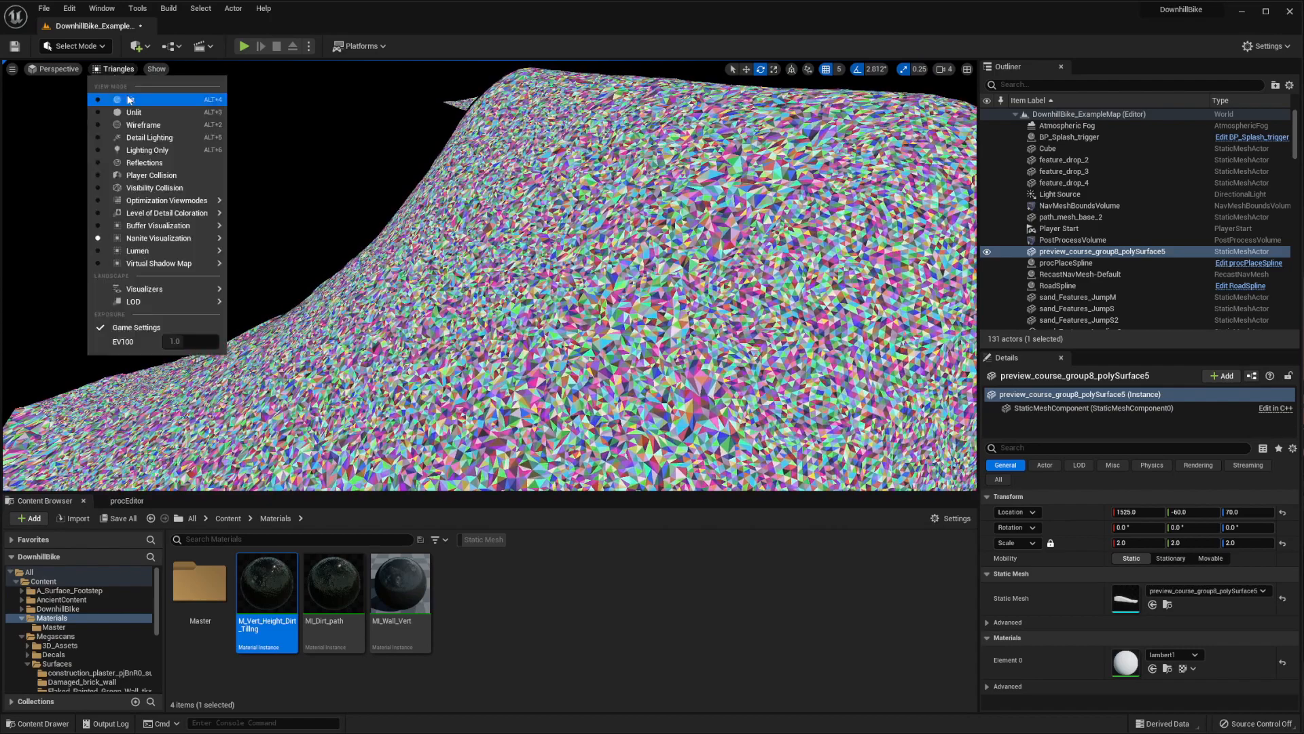
pyautogui.click(197, 103)
# Inspect the lit jump's dirt surface up close and from the side, back and front
pyautogui.press('s')
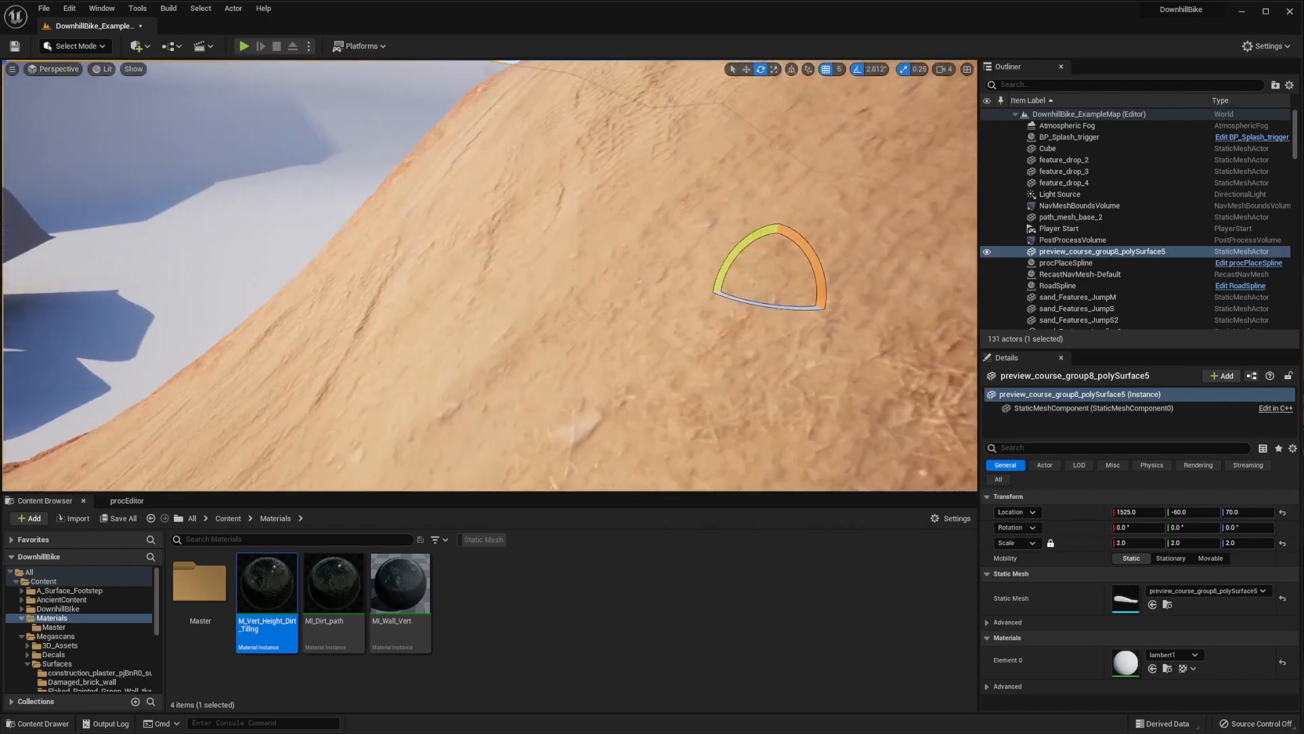
pyautogui.press('w')
pyautogui.press('s')
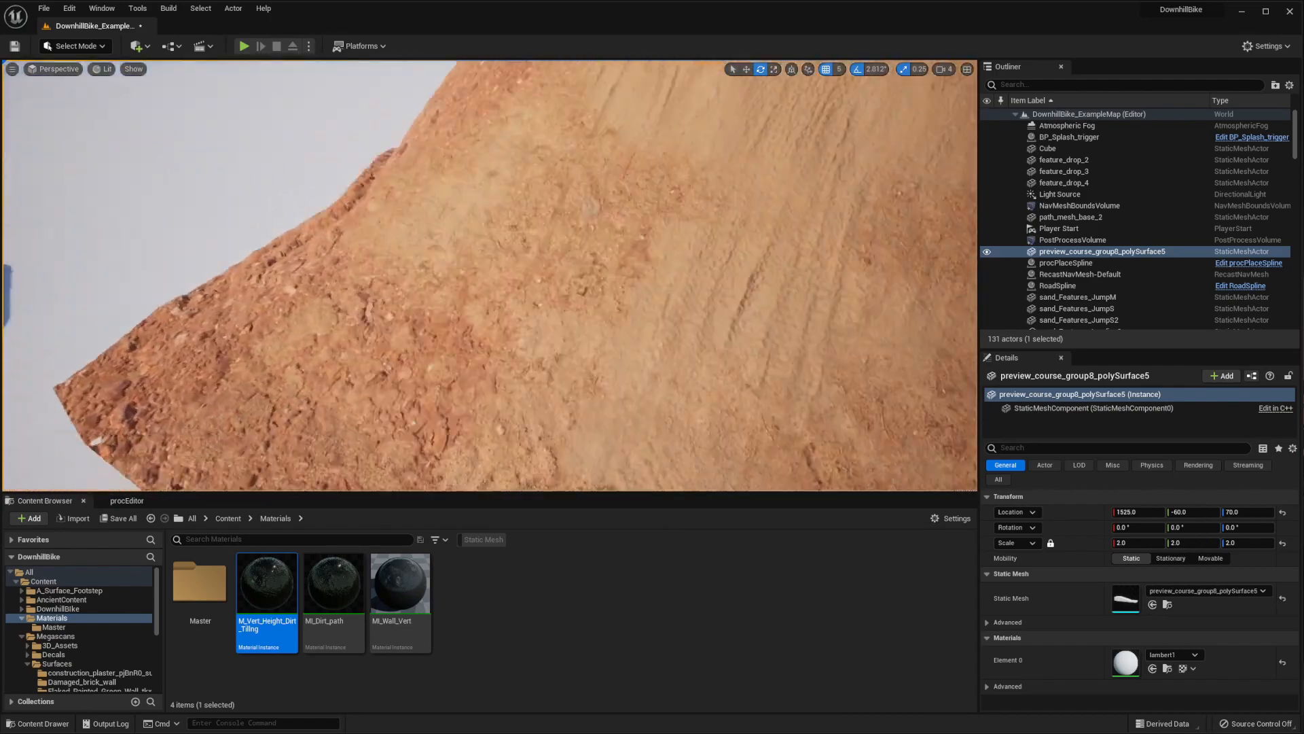
pyautogui.press('w')
pyautogui.press('s')
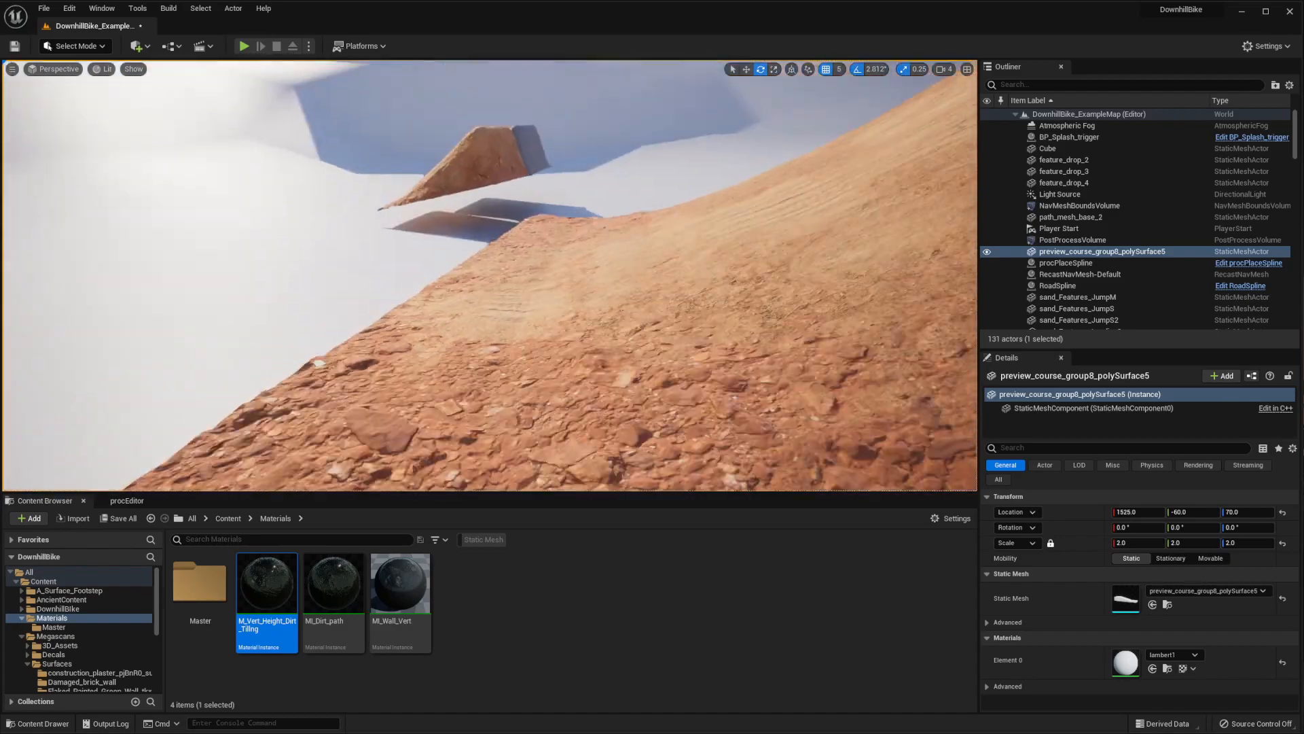
pyautogui.press('w')
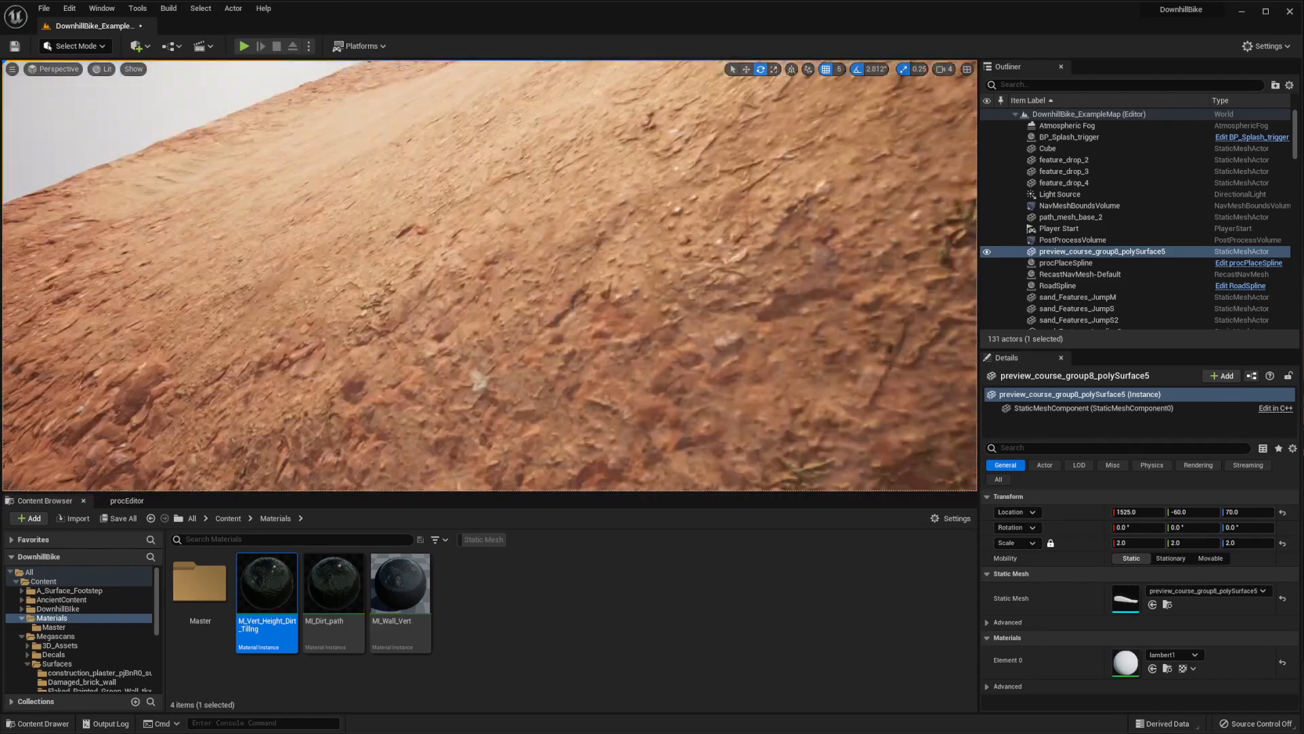
pyautogui.press('s')
pyautogui.press('w')
pyautogui.press('s')
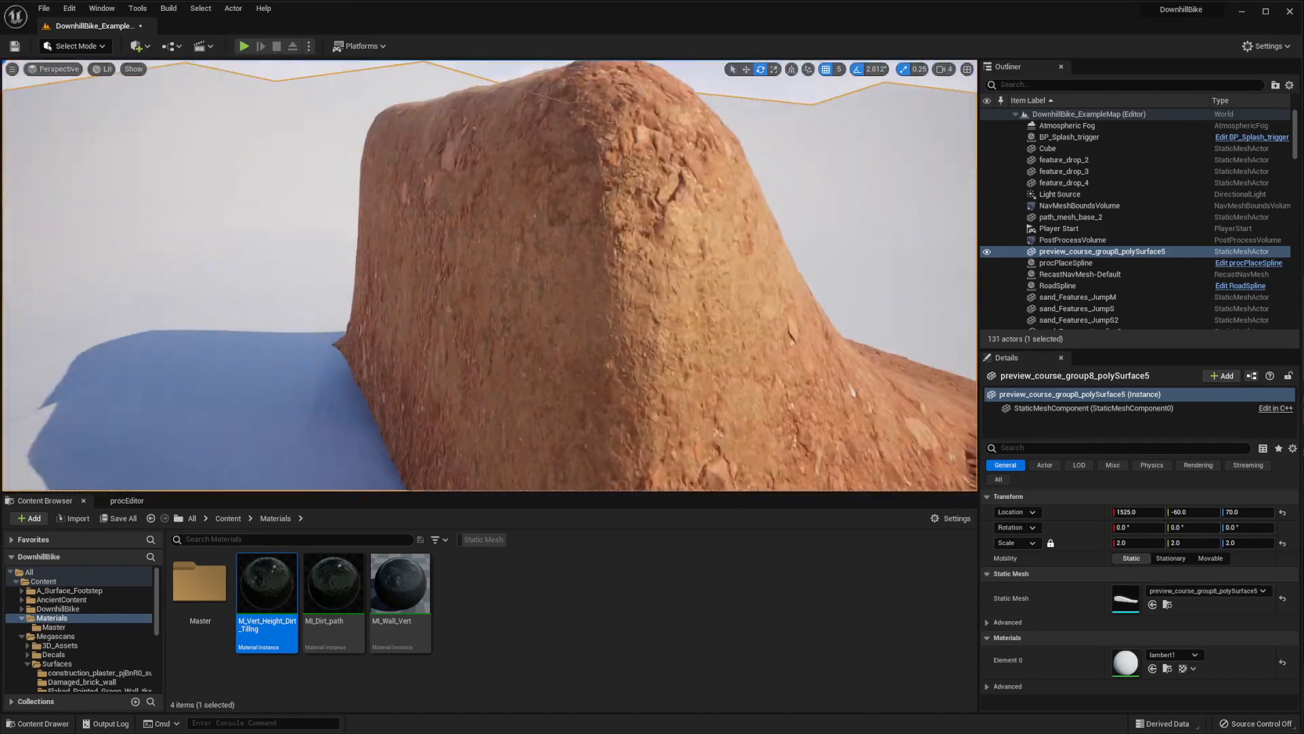
pyautogui.press('w')
pyautogui.press('s')
pyautogui.press('w')
pyautogui.press('s')
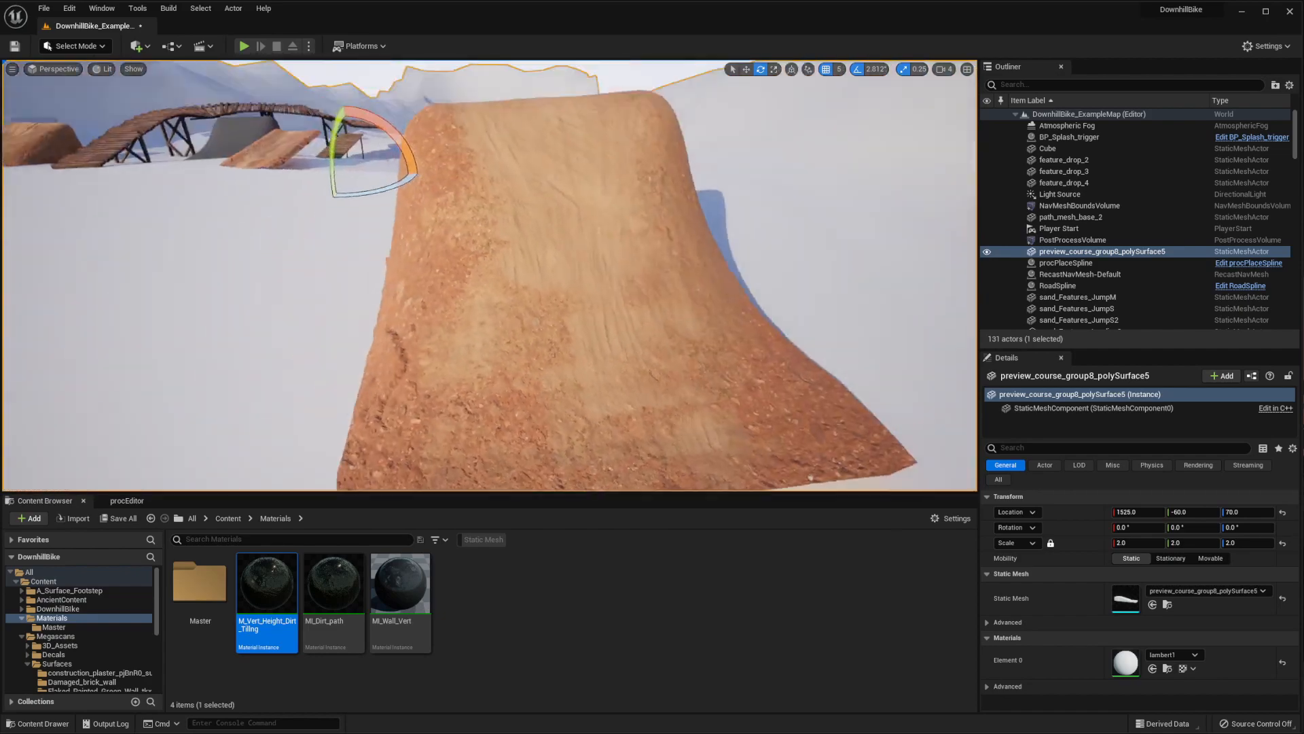
pyautogui.press('w')
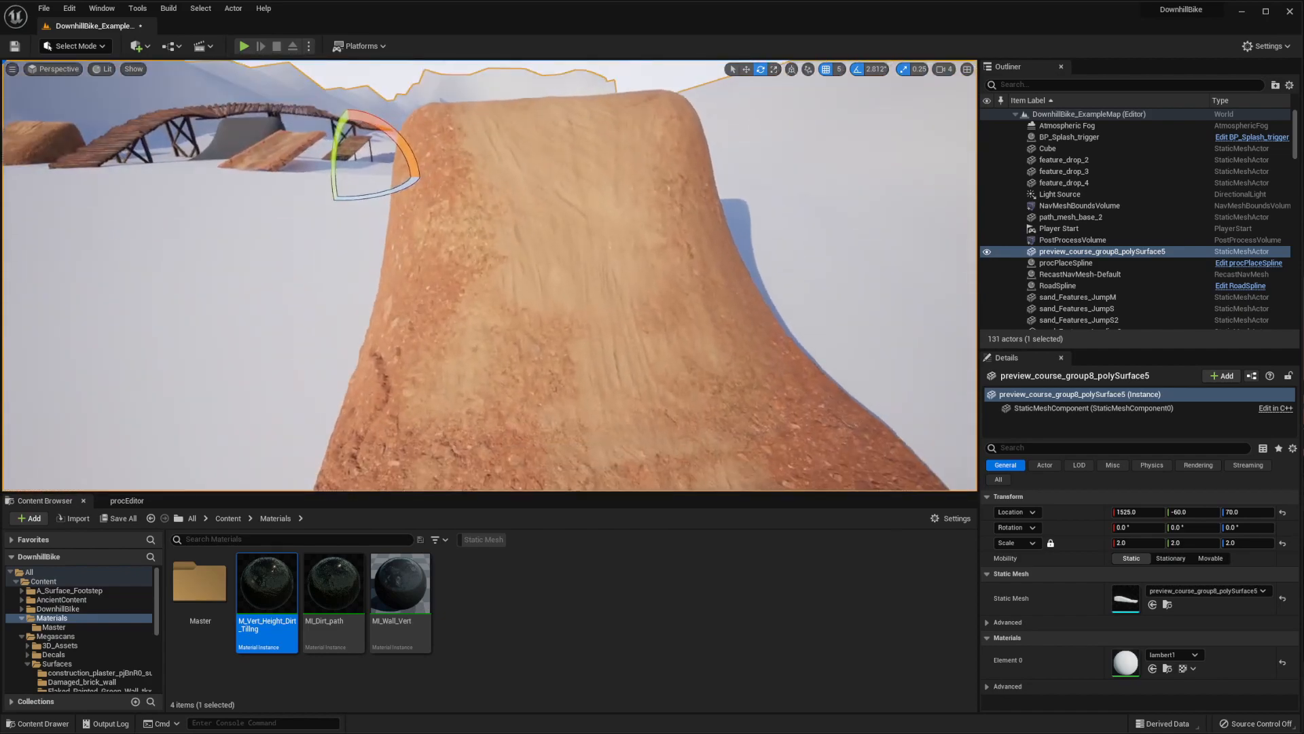
pyautogui.press('s')
pyautogui.press('w')
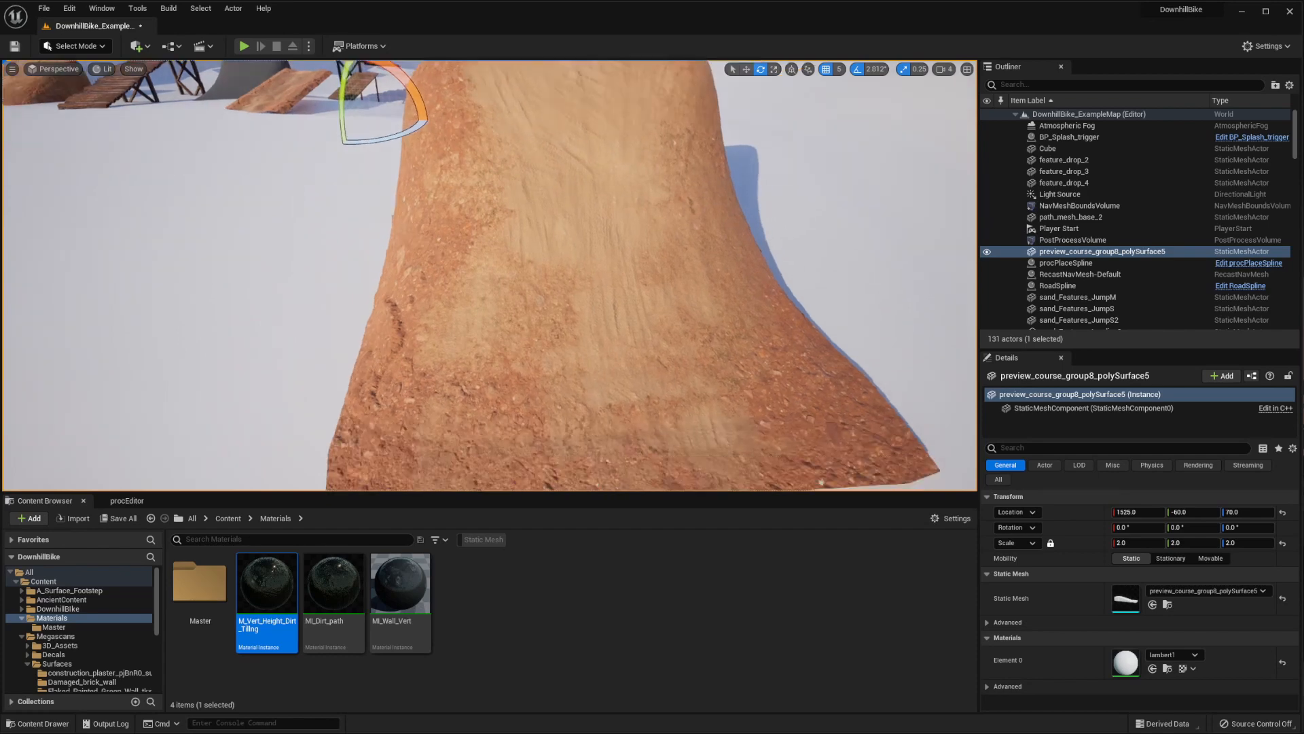
# Try the vertex color Paint tool on sand_Features_JumpM in Mesh Paint Mode and return to Select Mode
pyautogui.click(533, 286)
pyautogui.moveTo(533, 286); pyautogui.dragTo(574, 297, button='right')
pyautogui.press('w')
pyautogui.click(81, 46)
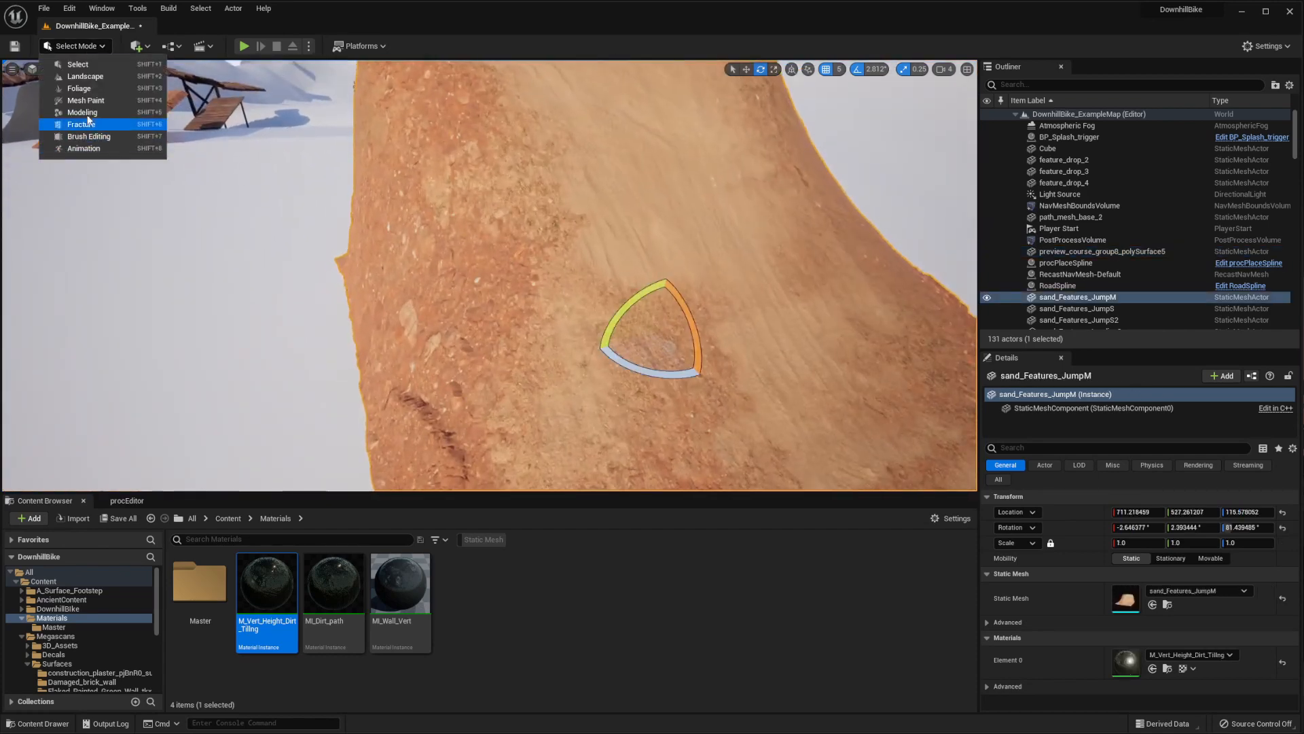
pyautogui.click(87, 101)
pyautogui.click(48, 114)
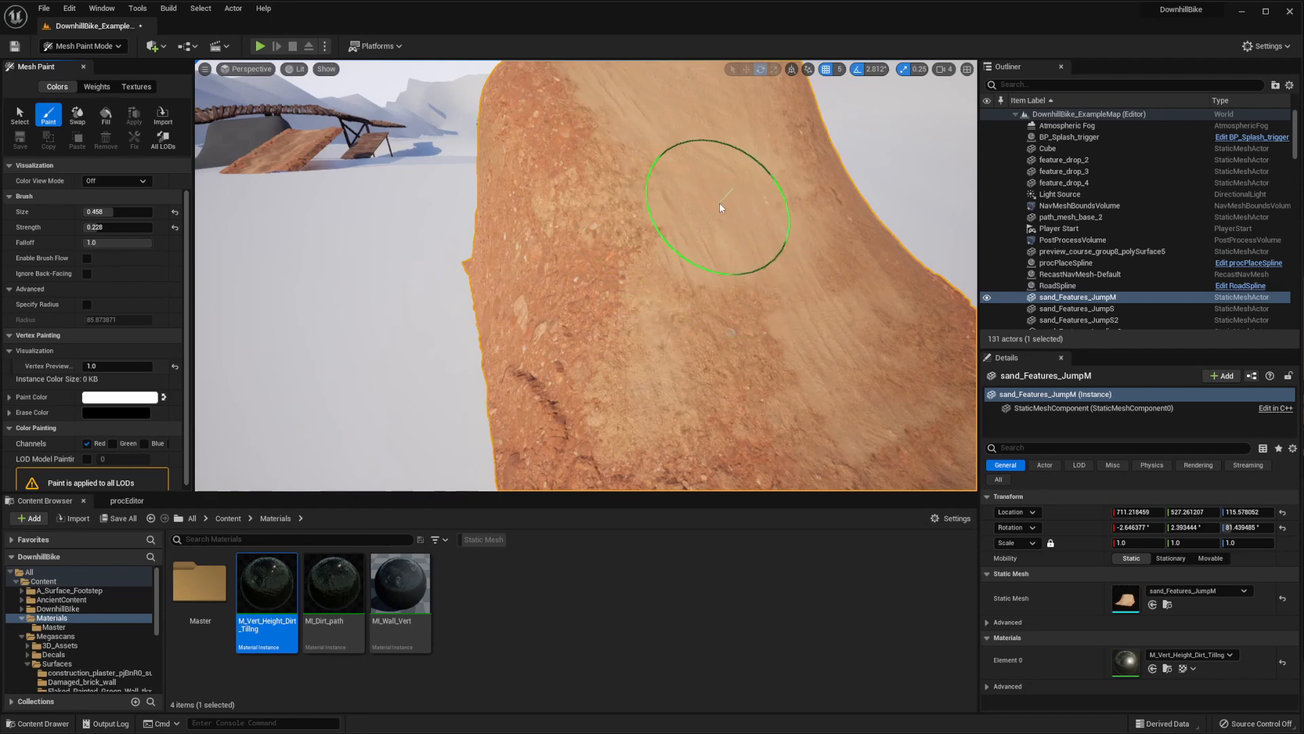
pyautogui.click(17, 114)
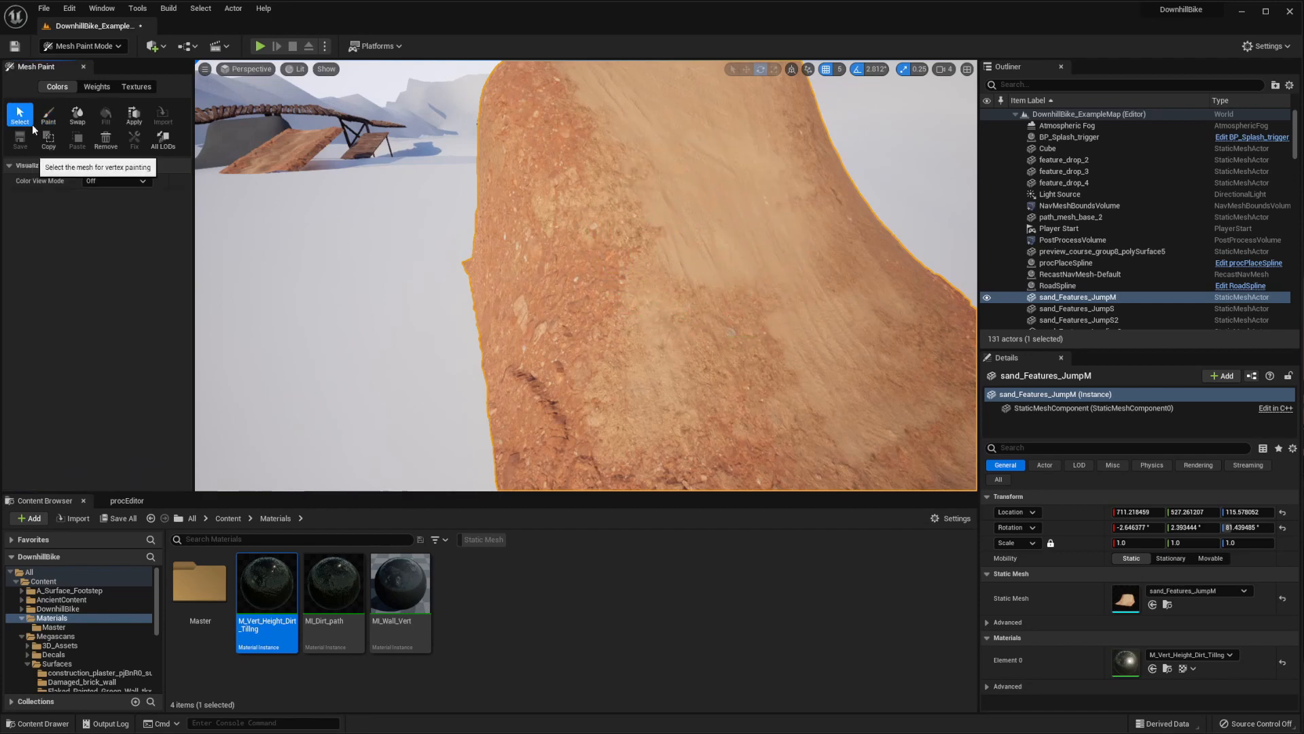
pyautogui.click(116, 45)
pyautogui.click(86, 61)
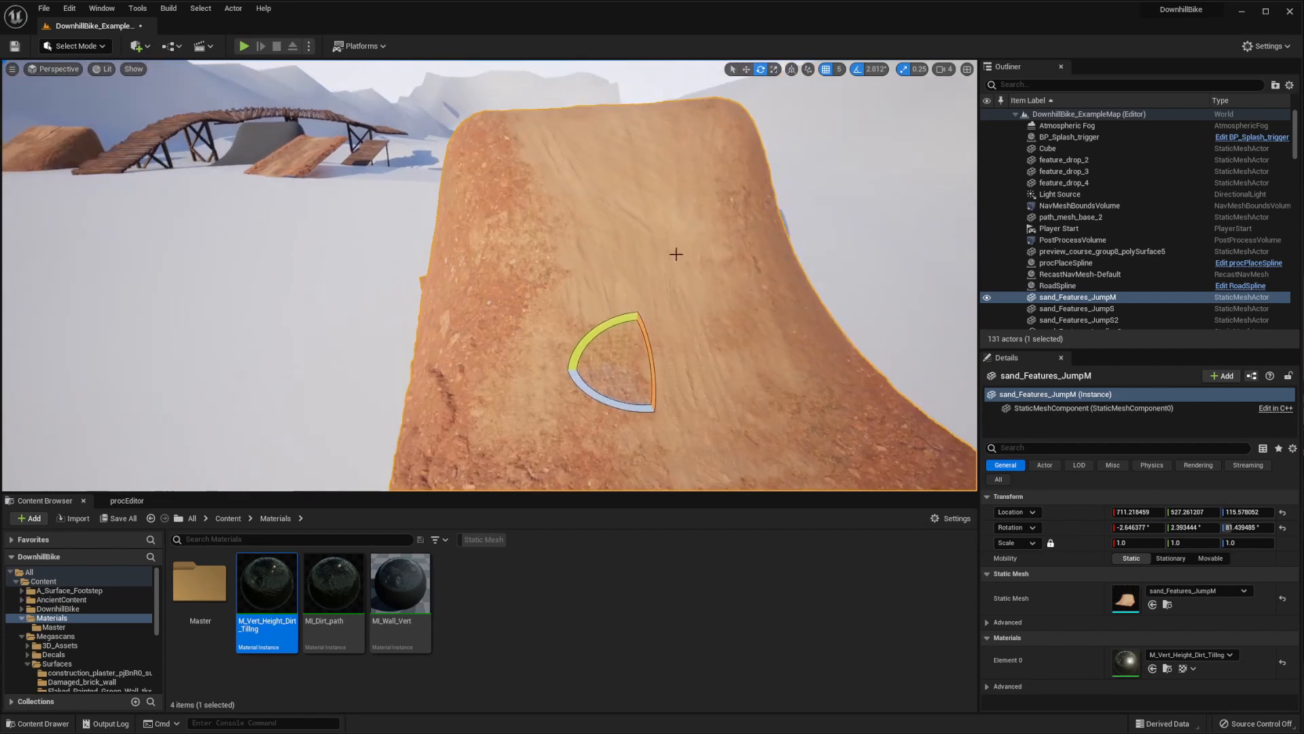
# Open the jump's sand_Features_JumpM asset in the Static Mesh Editor and try turning off Enable Nanite Support
pyautogui.moveTo(676, 254); pyautogui.dragTo(699, 263, button='right')
pyautogui.moveTo(477, 326)
pyautogui.mouseDown(button='right')
pyautogui.moveTo(481, 401)
pyautogui.moveTo(490, 309)
pyautogui.moveTo(483, 339)
pyautogui.mouseUp(button='right')
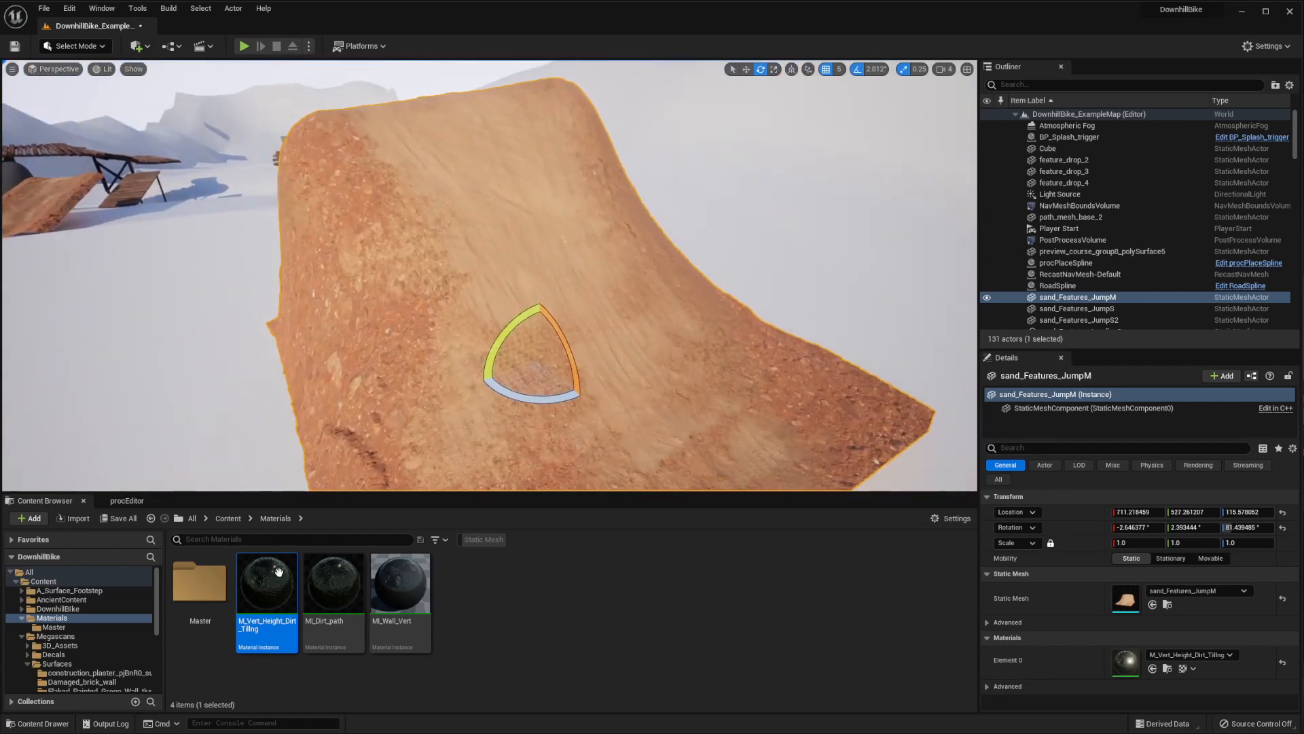
pyautogui.click(1168, 604)
pyautogui.doubleClick(499, 592)
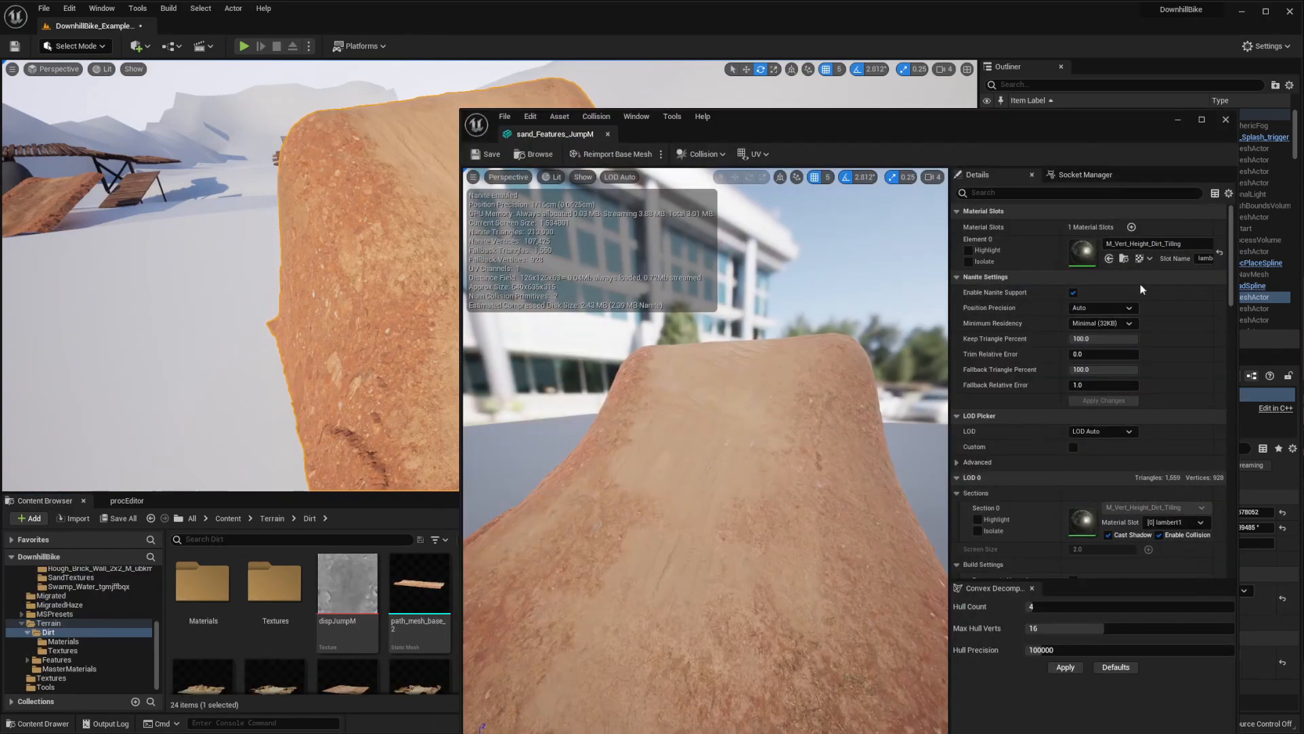
pyautogui.click(1073, 293)
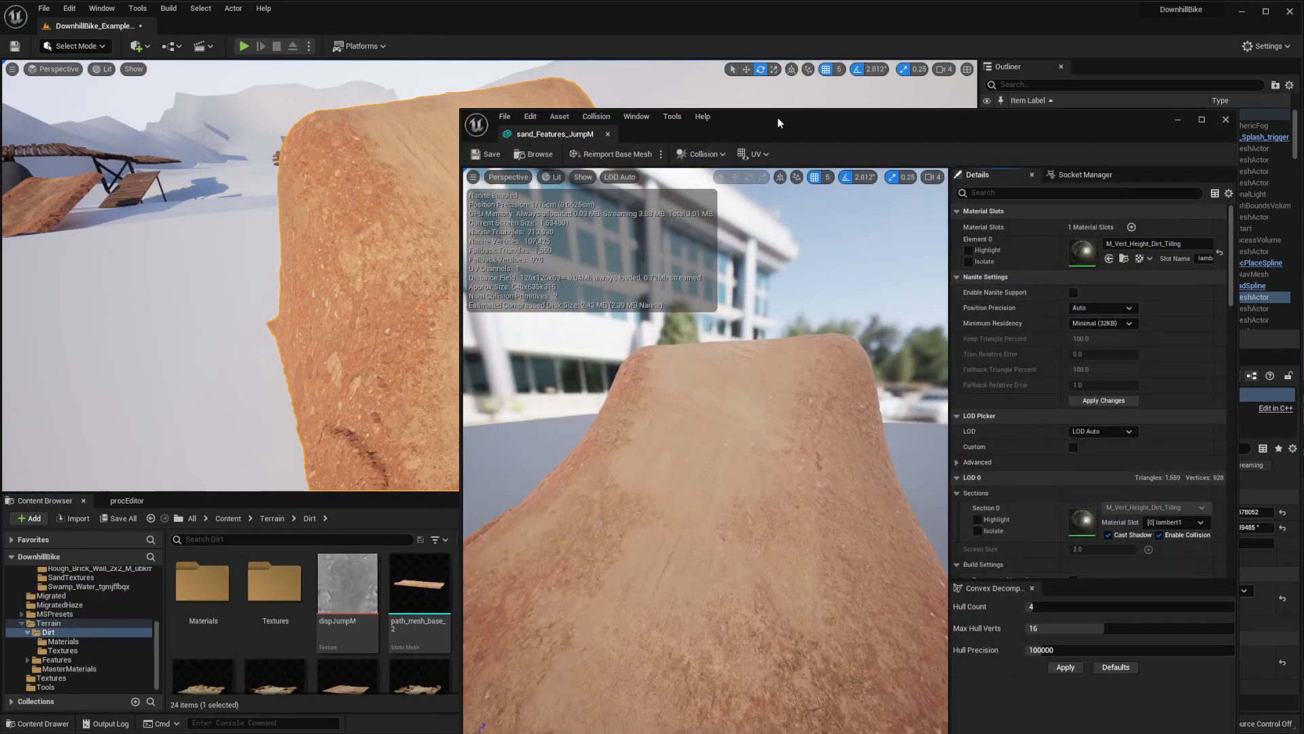
pyautogui.moveTo(779, 123); pyautogui.dragTo(932, 121)
pyautogui.click(651, 149)
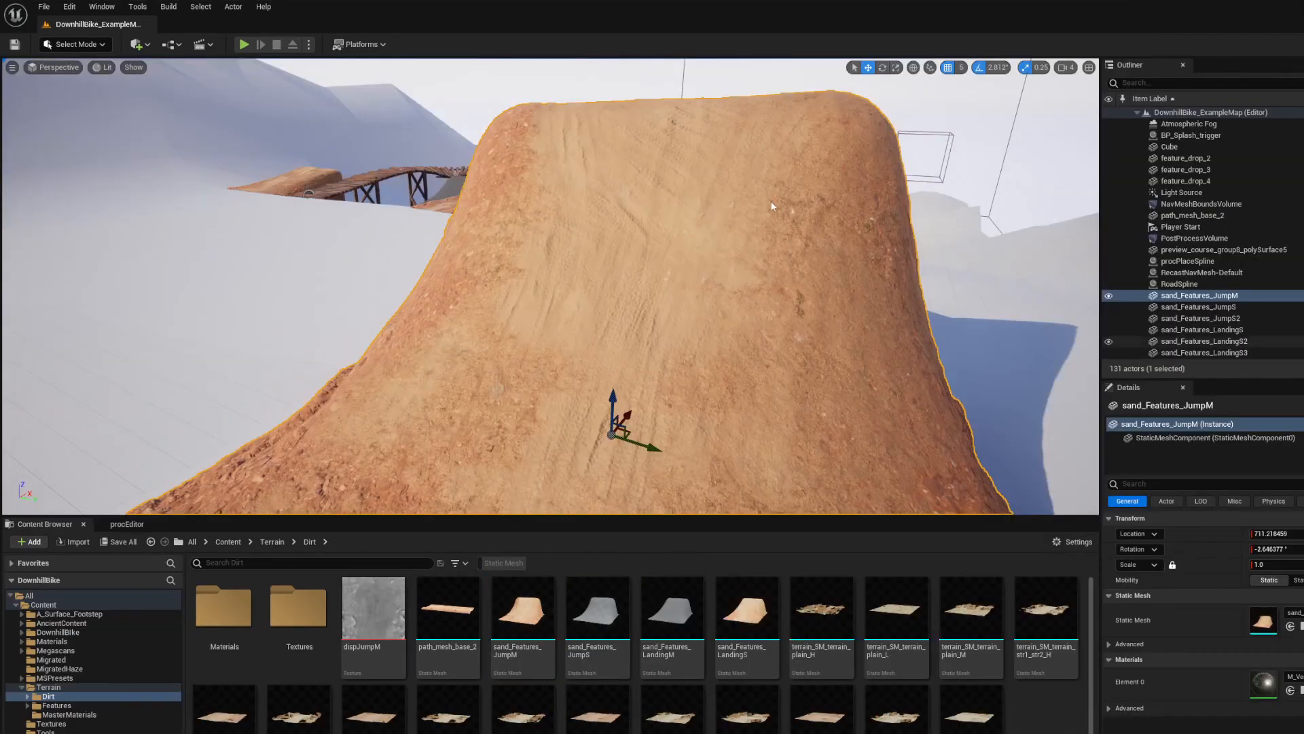
# Delete the imported dispJumpM displacement texture from the Terrain > Dirt folder
pyautogui.moveTo(551, 286)
pyautogui.mouseDown(button='right')
pyautogui.moveTo(618, 286)
pyautogui.moveTo(573, 288)
pyautogui.mouseUp(button='right')
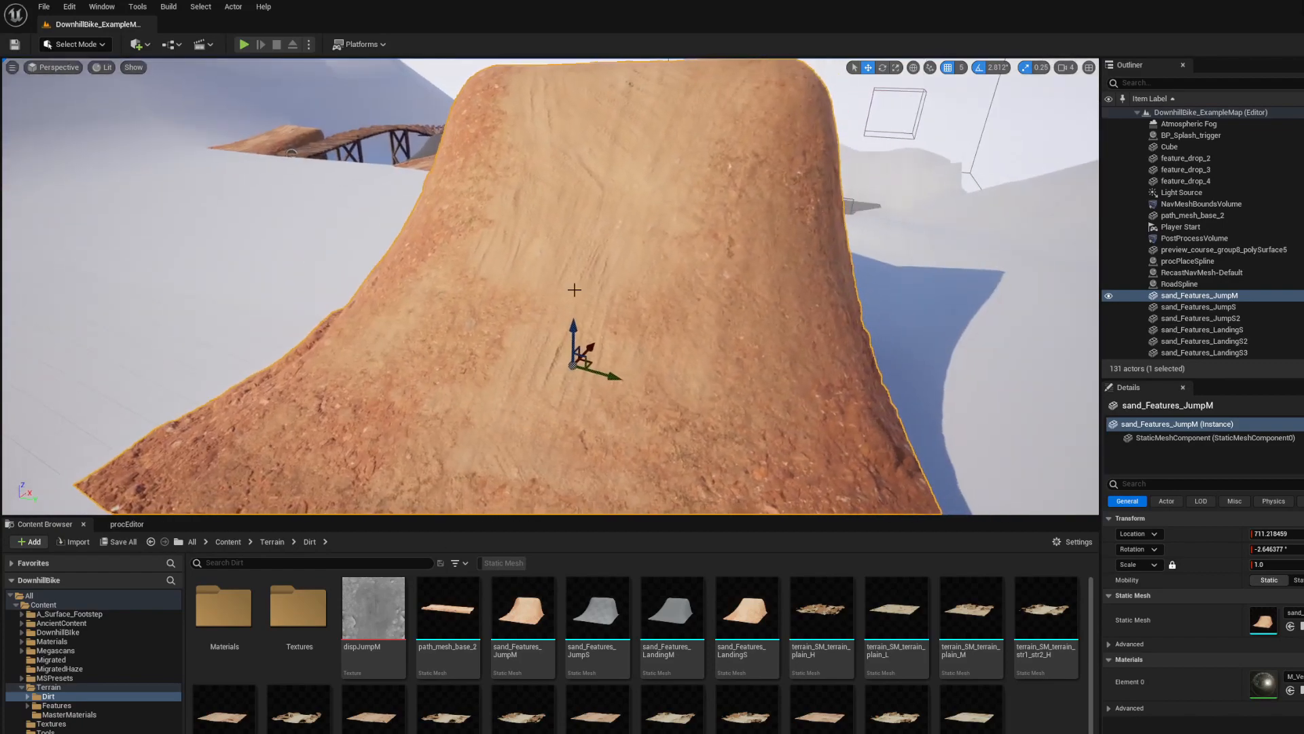
pyautogui.click(367, 615)
pyautogui.rightClick(367, 615)
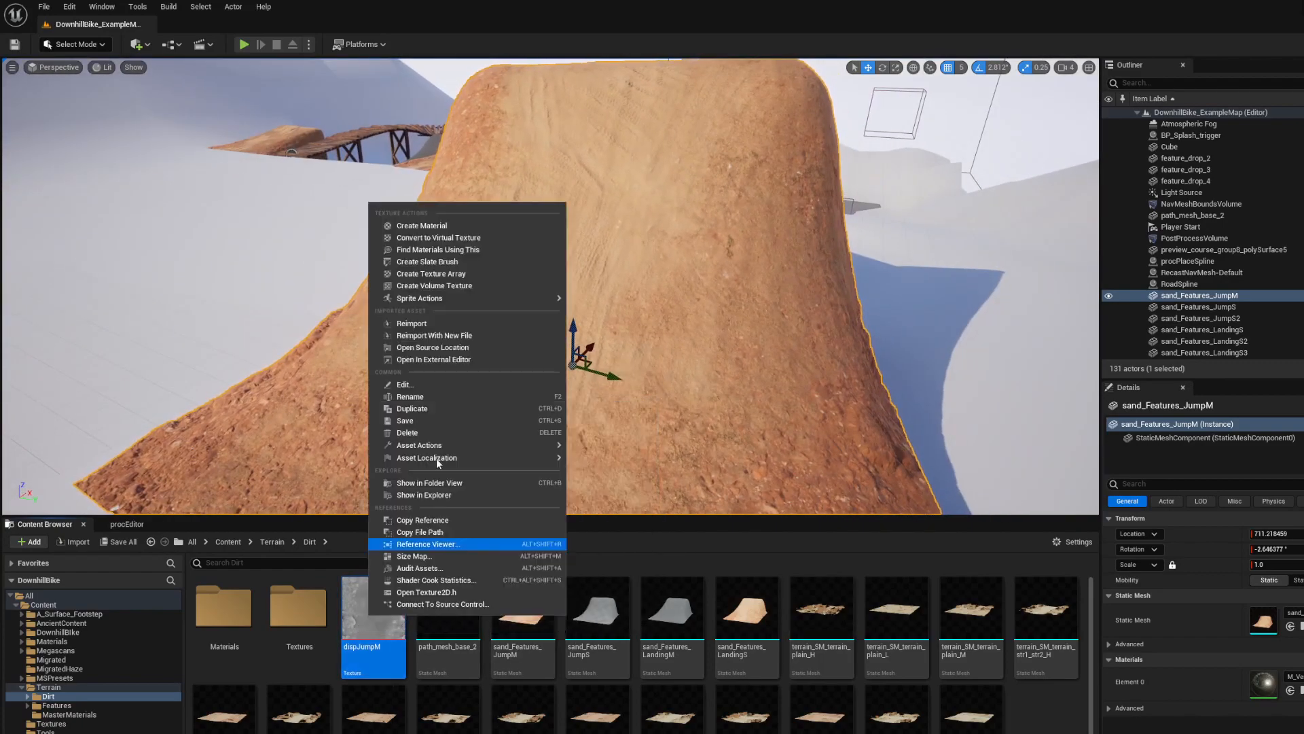
pyautogui.click(407, 432)
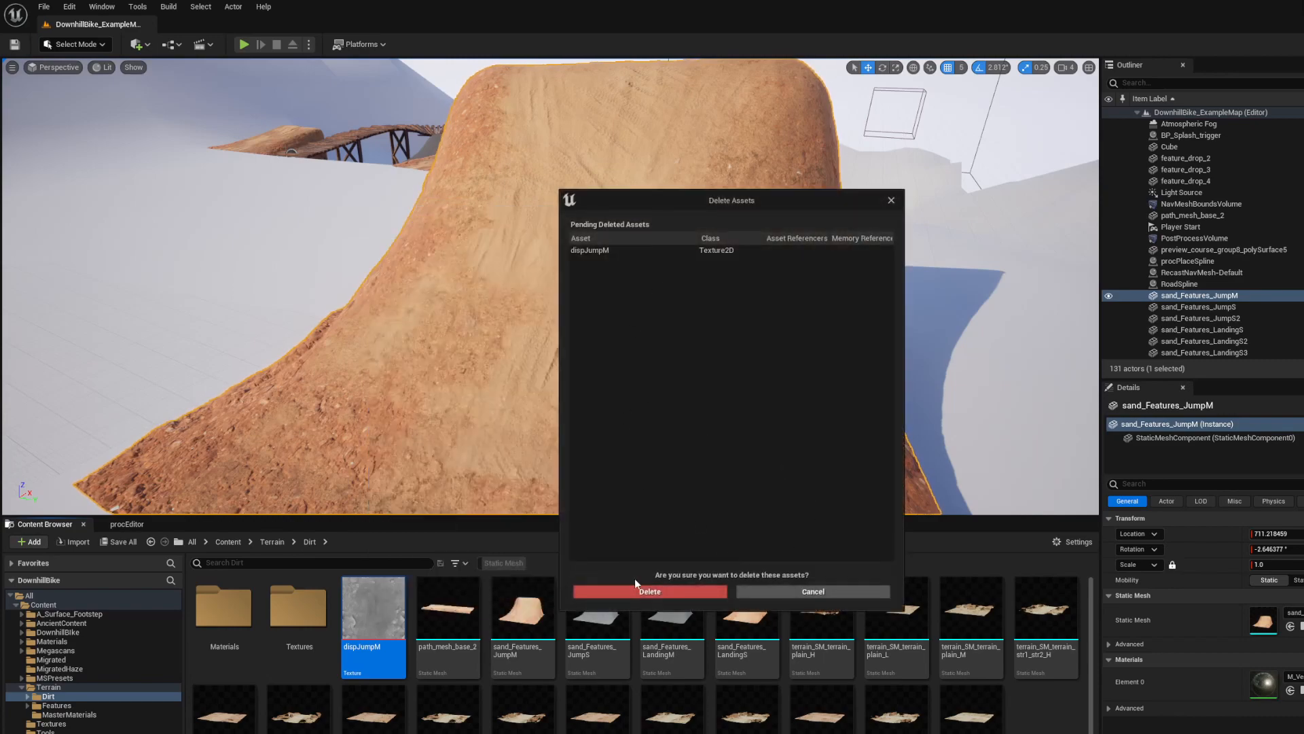
pyautogui.click(649, 592)
# Examine the jump's surface relief from the side and front in the Detail Lighting view mode
pyautogui.moveTo(527, 415)
pyautogui.mouseDown(button='right')
pyautogui.moveTo(544, 423)
pyautogui.moveTo(509, 397)
pyautogui.moveTo(540, 399)
pyautogui.moveTo(482, 389)
pyautogui.moveTo(521, 402)
pyautogui.moveTo(474, 393)
pyautogui.moveTo(441, 412)
pyautogui.moveTo(517, 401)
pyautogui.mouseUp(button='right')
pyautogui.moveTo(265, 112); pyautogui.dragTo(224, 109, button='right')
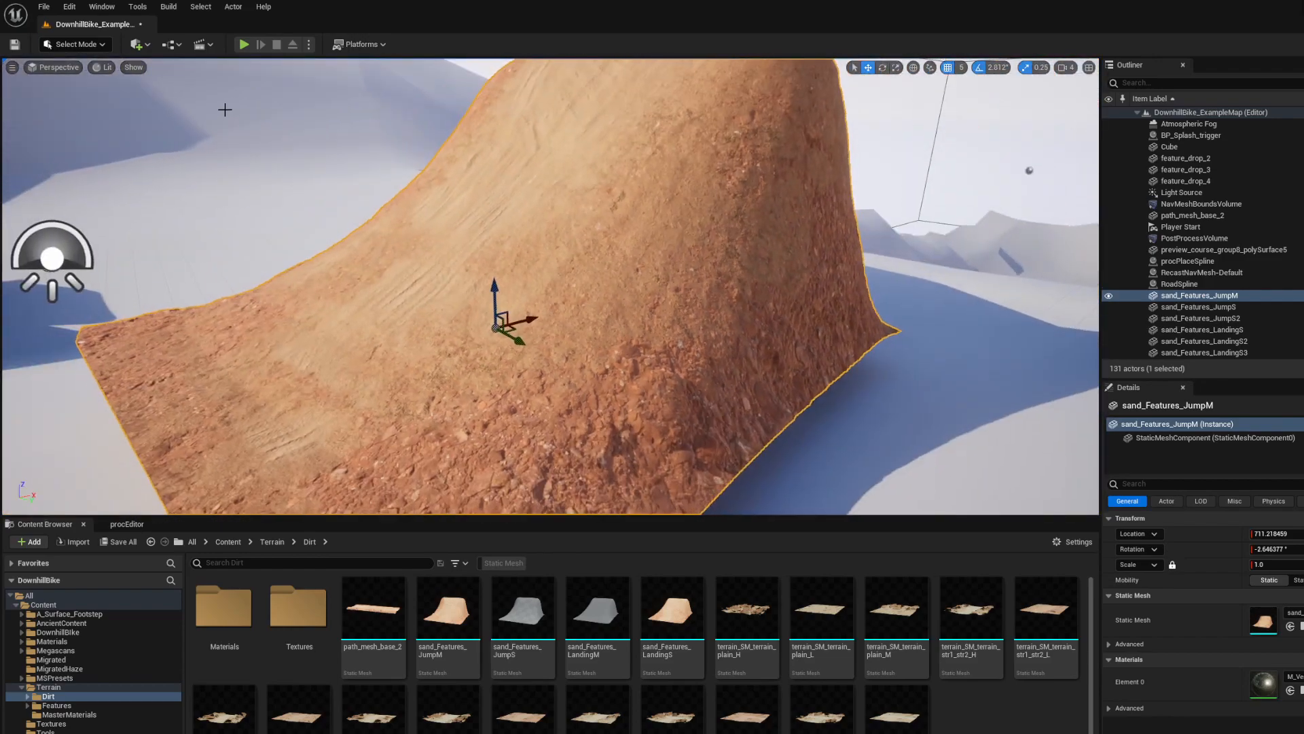
pyautogui.click(106, 67)
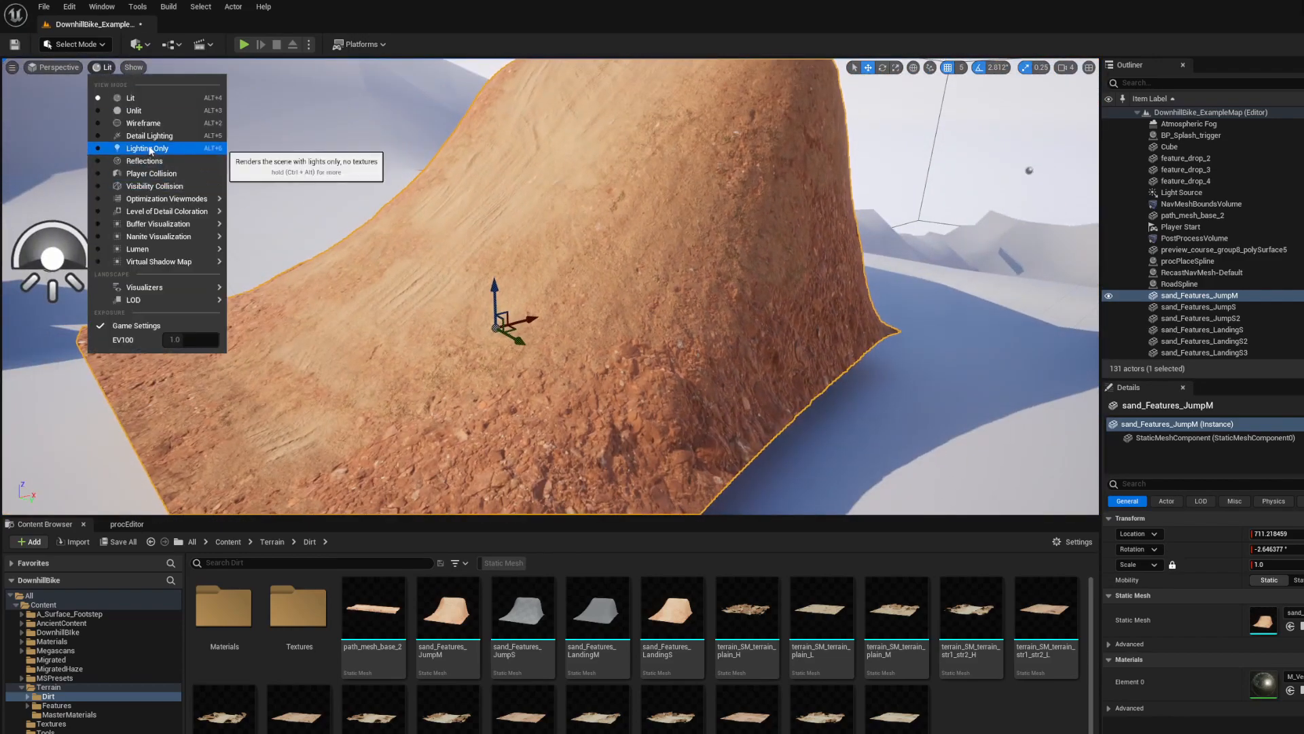
pyautogui.click(136, 153)
pyautogui.moveTo(370, 230); pyautogui.dragTo(598, 231, button='right')
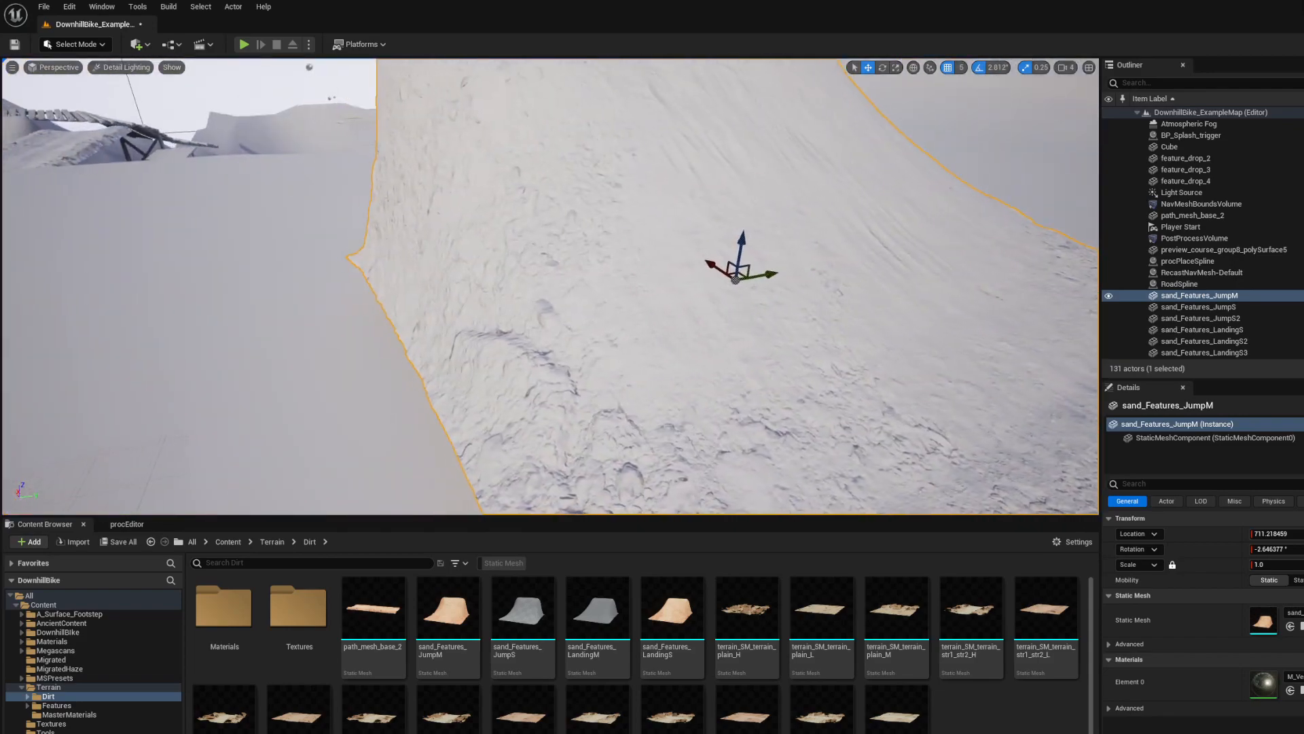
# Check the jump's triangle density in the Nanite Triangles visualization and inspect its dirt surface back in the Lit view
pyautogui.click(123, 68)
pyautogui.moveTo(162, 216)
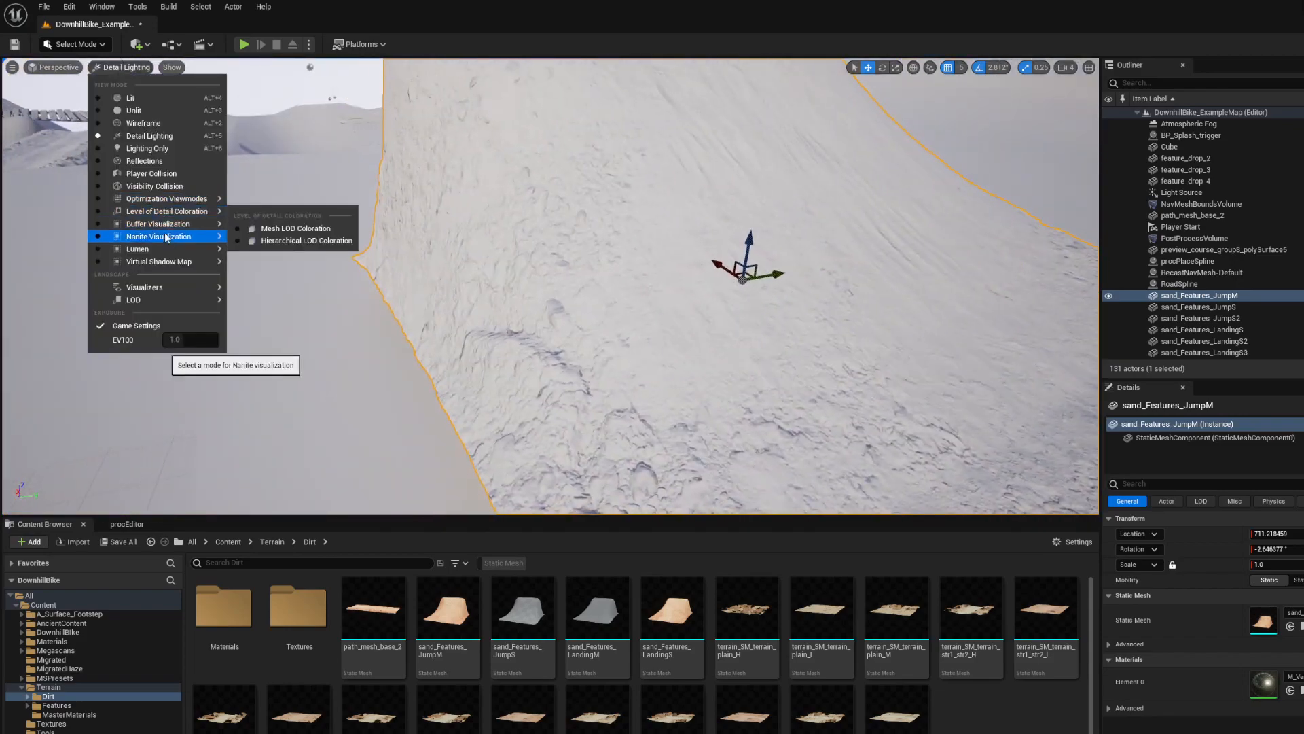
pyautogui.click(274, 285)
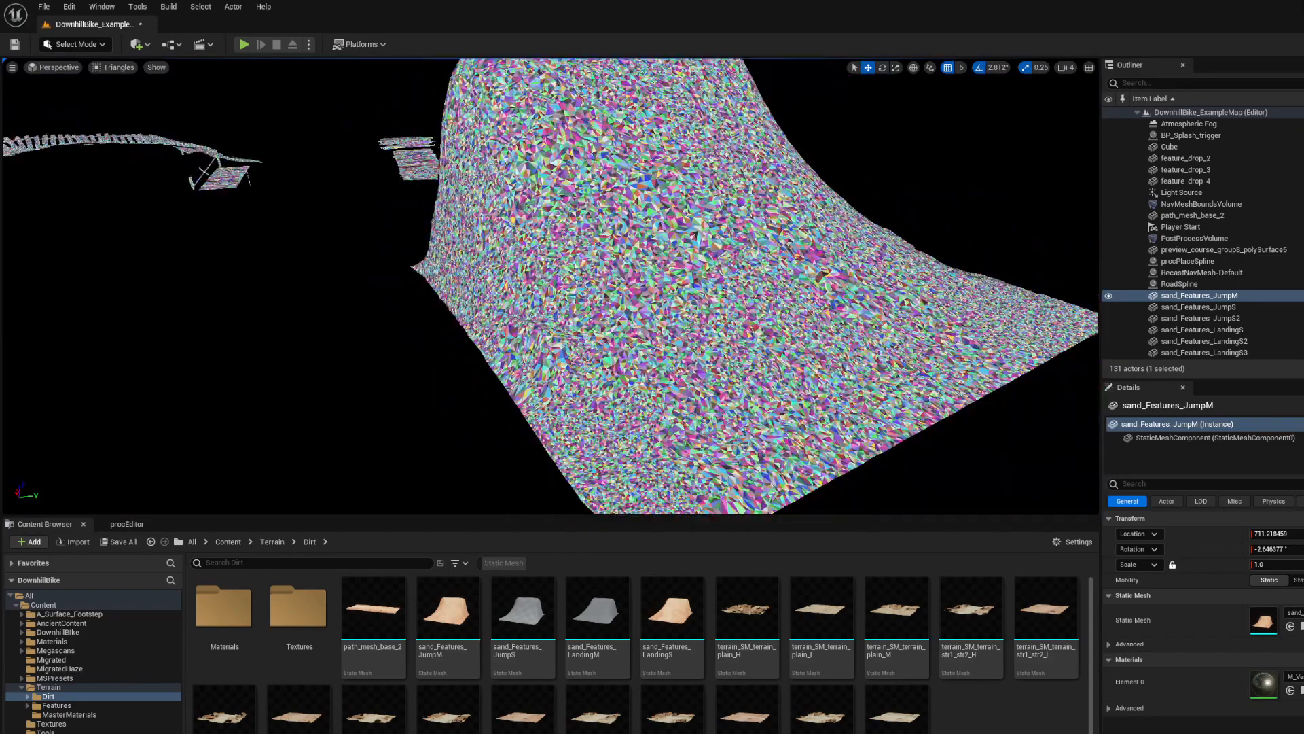
pyautogui.click(129, 96)
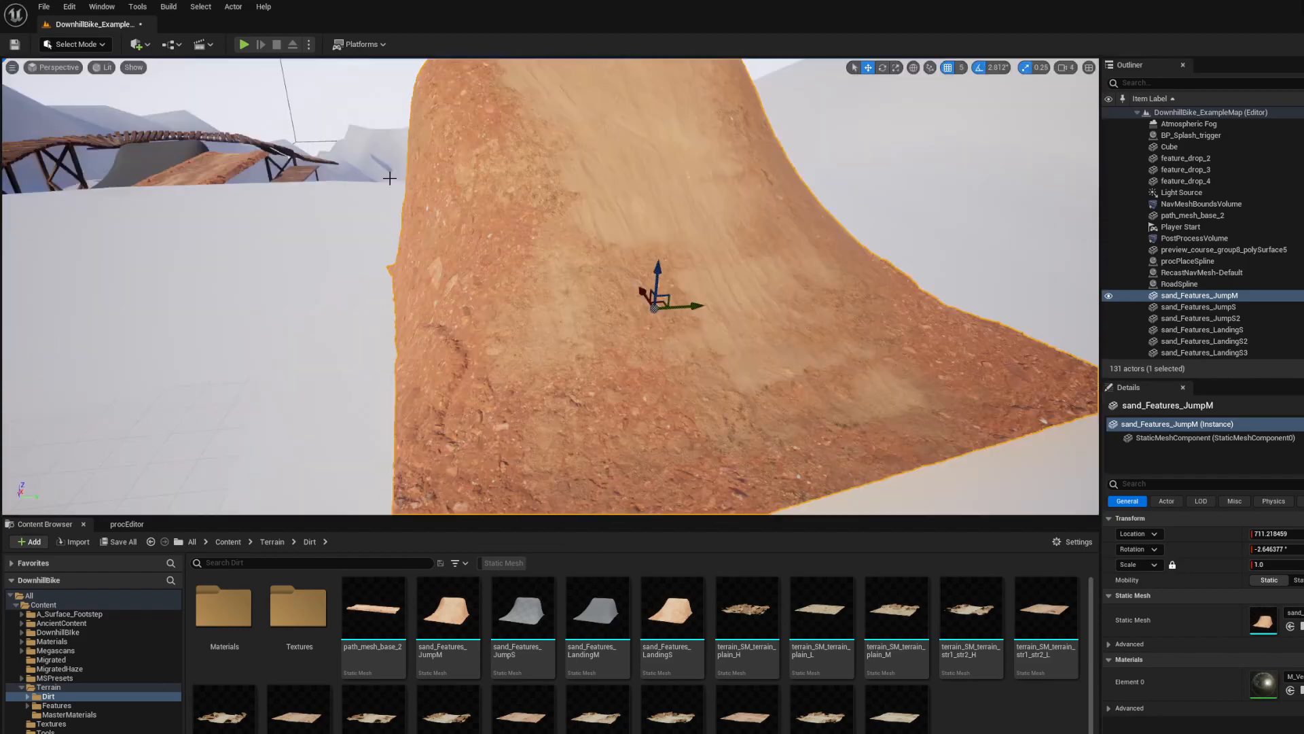
pyautogui.moveTo(516, 271); pyautogui.dragTo(422, 306, button='right')
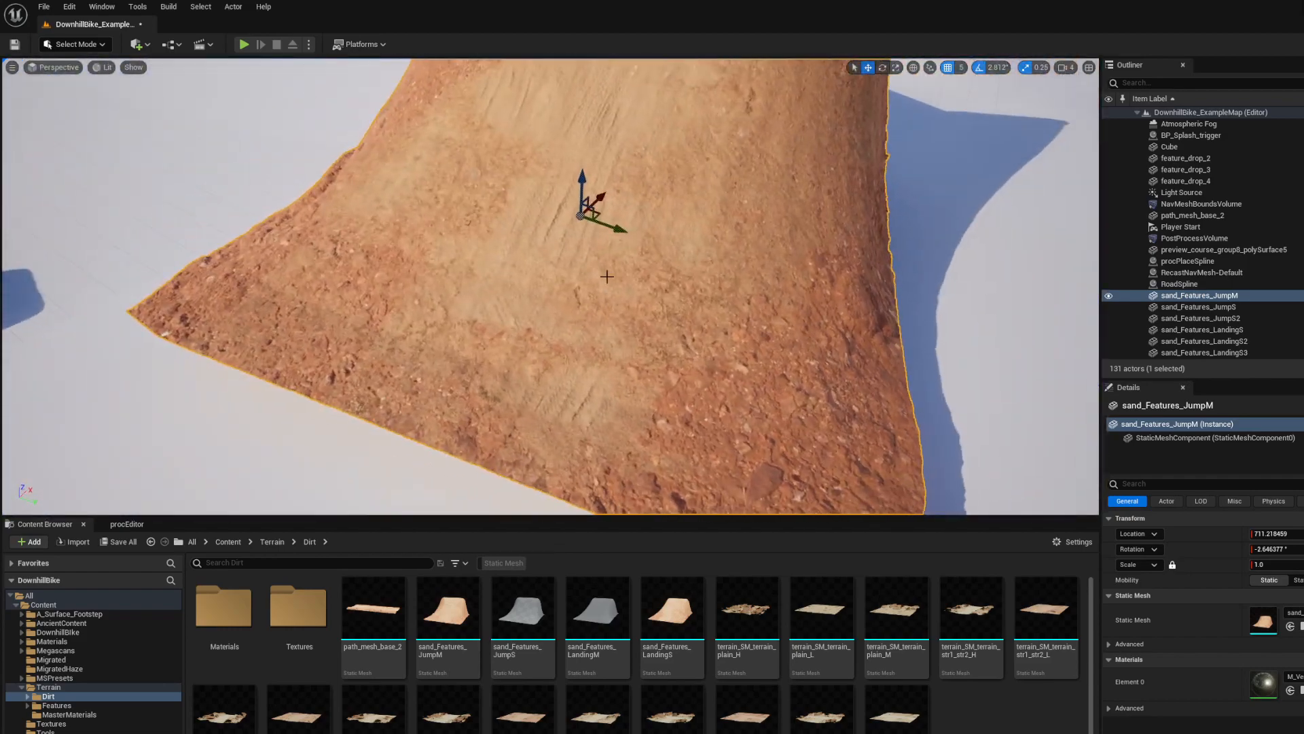
pyautogui.moveTo(607, 276); pyautogui.dragTo(659, 197, button='right')
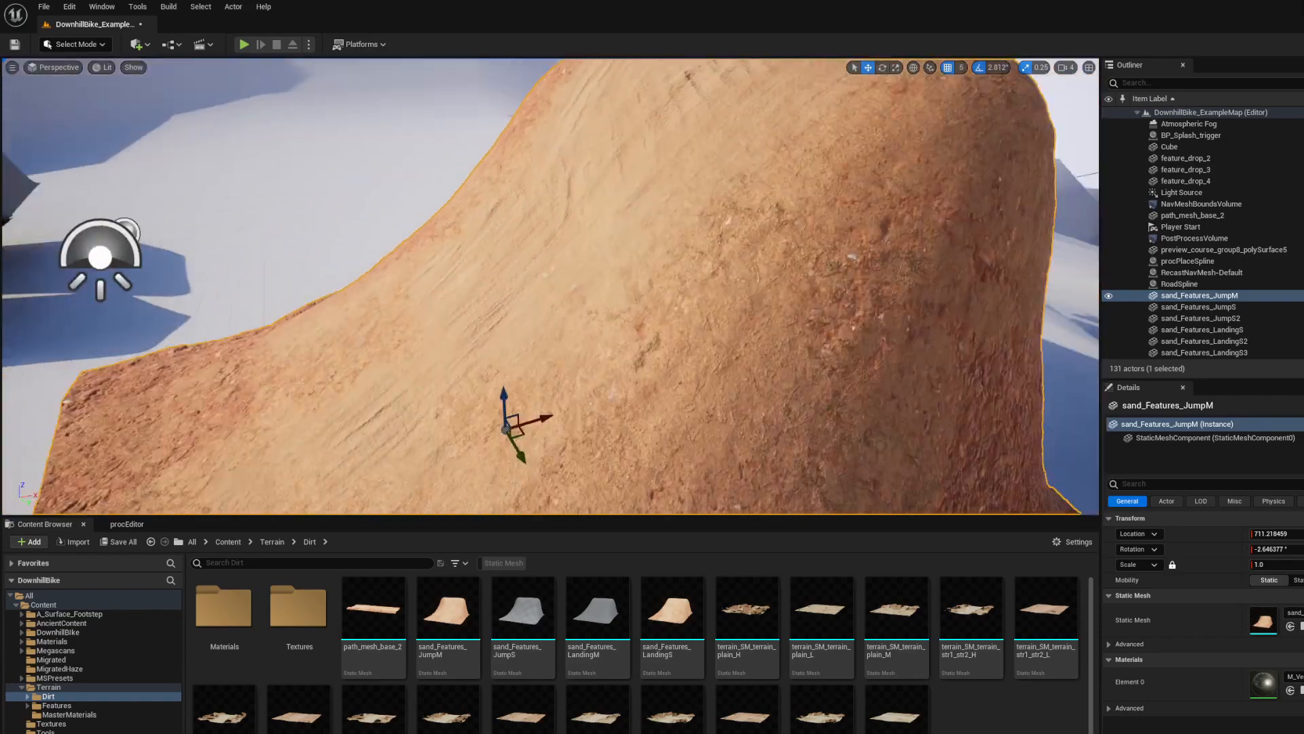
pyautogui.moveTo(543, 286)
pyautogui.mouseDown(button='right')
pyautogui.moveTo(536, 231)
pyautogui.moveTo(503, 312)
pyautogui.moveTo(598, 306)
pyautogui.moveTo(666, 258)
pyautogui.moveTo(720, 271)
pyautogui.moveTo(557, 265)
pyautogui.moveTo(726, 272)
pyautogui.moveTo(544, 306)
pyautogui.moveTo(523, 339)
pyautogui.moveTo(312, 326)
pyautogui.moveTo(217, 360)
pyautogui.moveTo(122, 309)
pyautogui.moveTo(102, 265)
pyautogui.moveTo(75, 313)
pyautogui.moveTo(55, 299)
pyautogui.moveTo(271, 312)
pyautogui.moveTo(421, 225)
pyautogui.moveTo(400, 278)
pyautogui.moveTo(408, 353)
pyautogui.moveTo(380, 285)
pyautogui.moveTo(400, 299)
pyautogui.moveTo(408, 231)
pyautogui.moveTo(421, 292)
pyautogui.moveTo(523, 292)
pyautogui.mouseUp(button='right')
# Reposition the bend point and the near end point of RoadSpline to fit the dirt road to the snowy ground
pyautogui.click(573, 422)
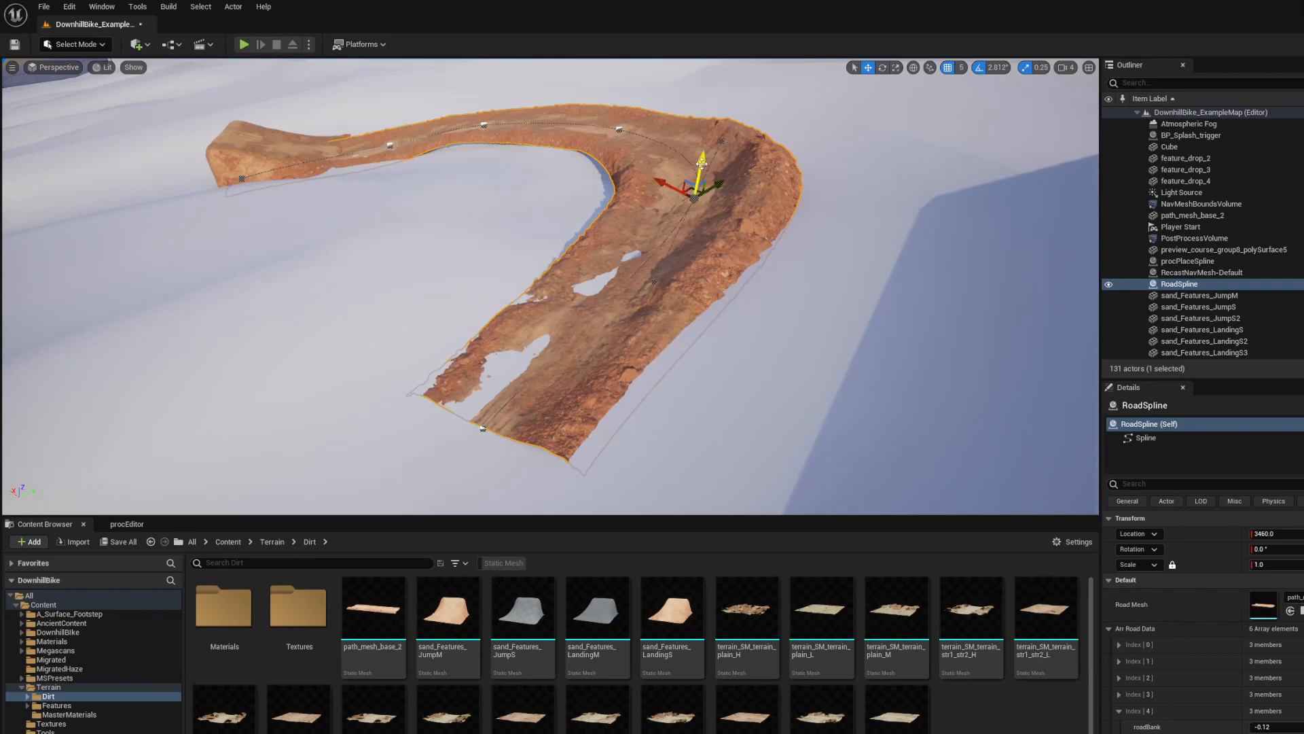
pyautogui.rightClick(658, 189)
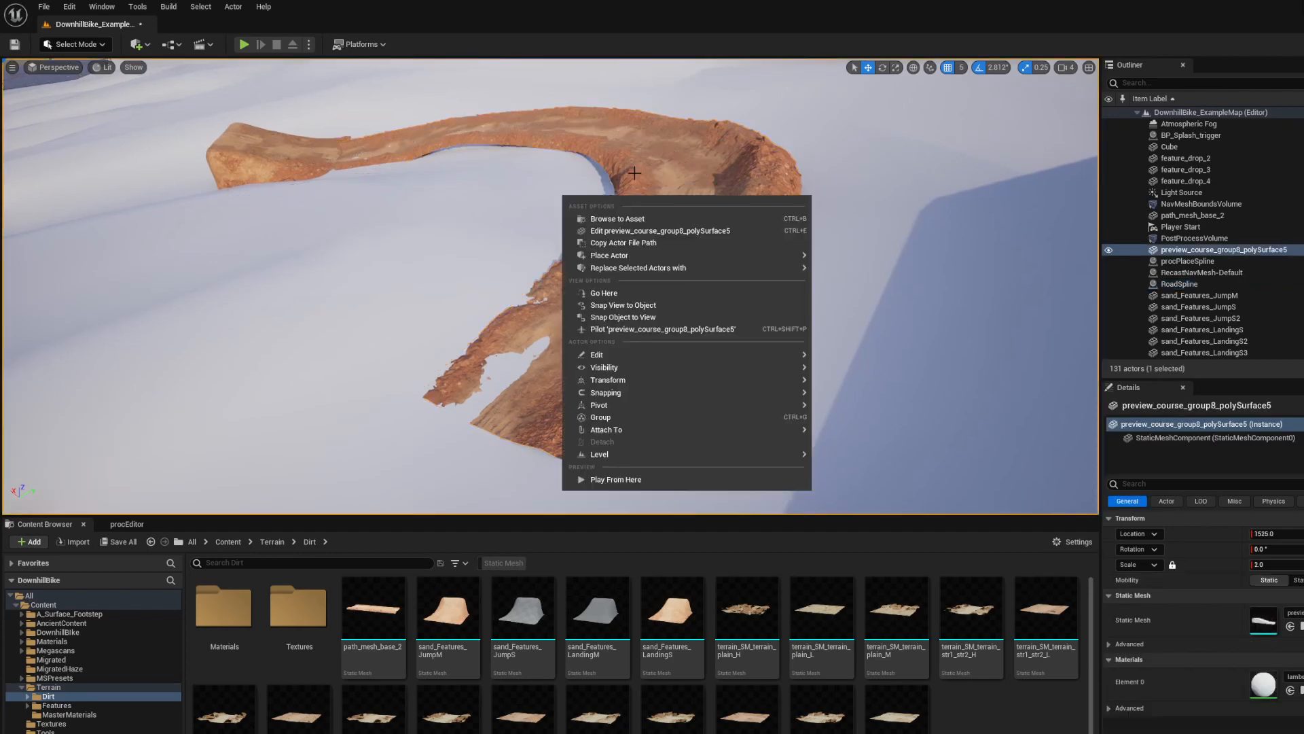
pyautogui.click(677, 193)
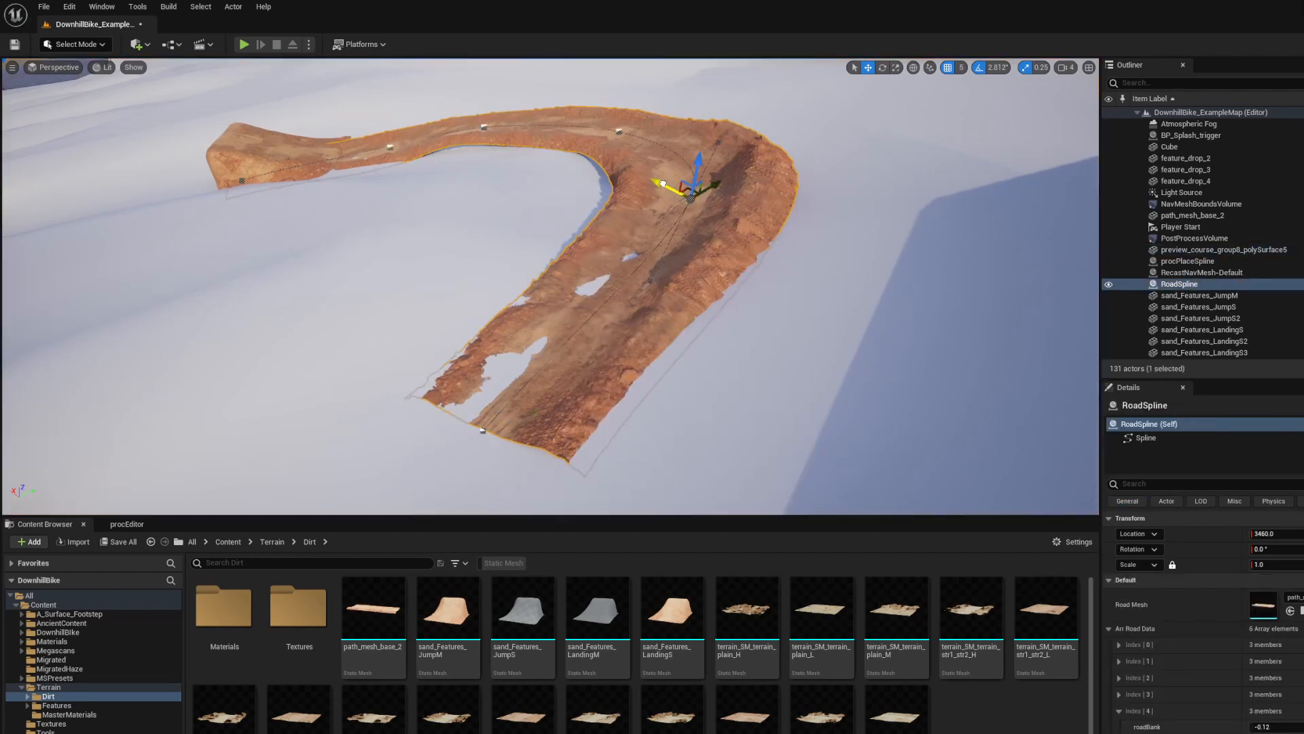
pyautogui.moveTo(663, 183); pyautogui.dragTo(654, 180)
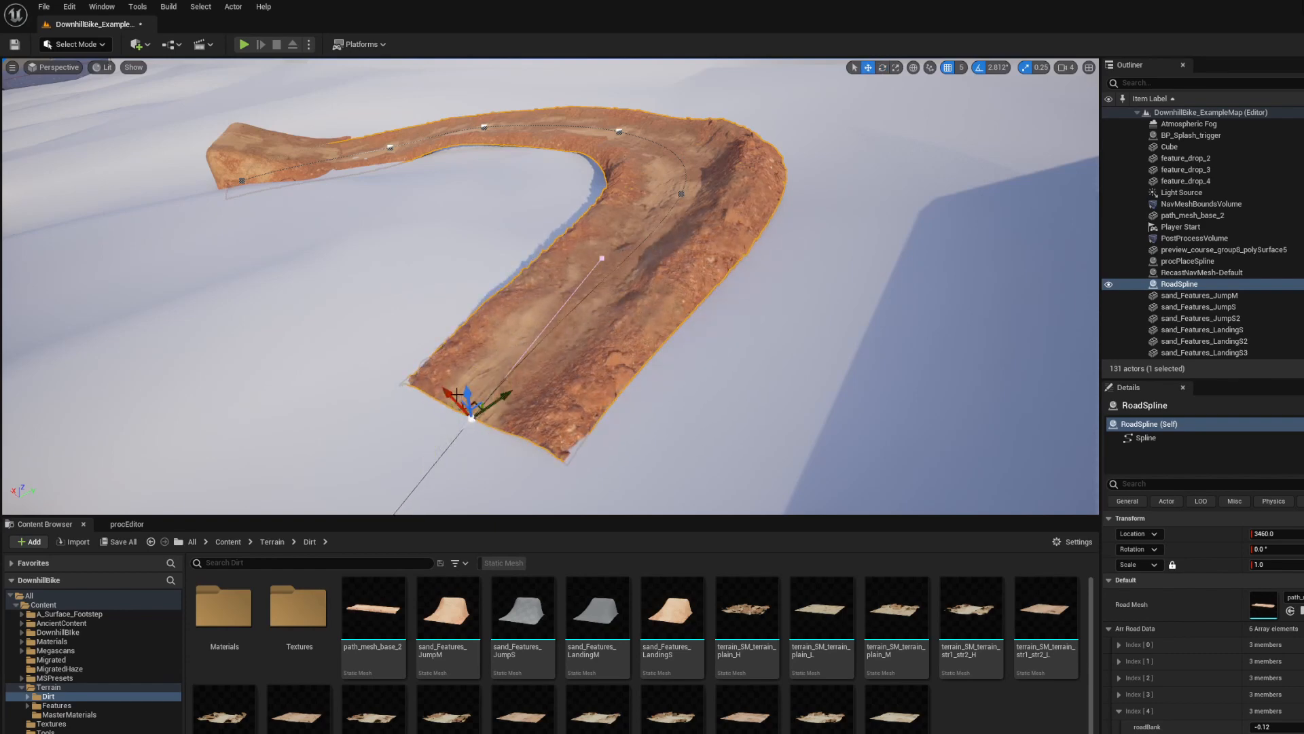
pyautogui.moveTo(537, 288); pyautogui.dragTo(577, 299, button='right')
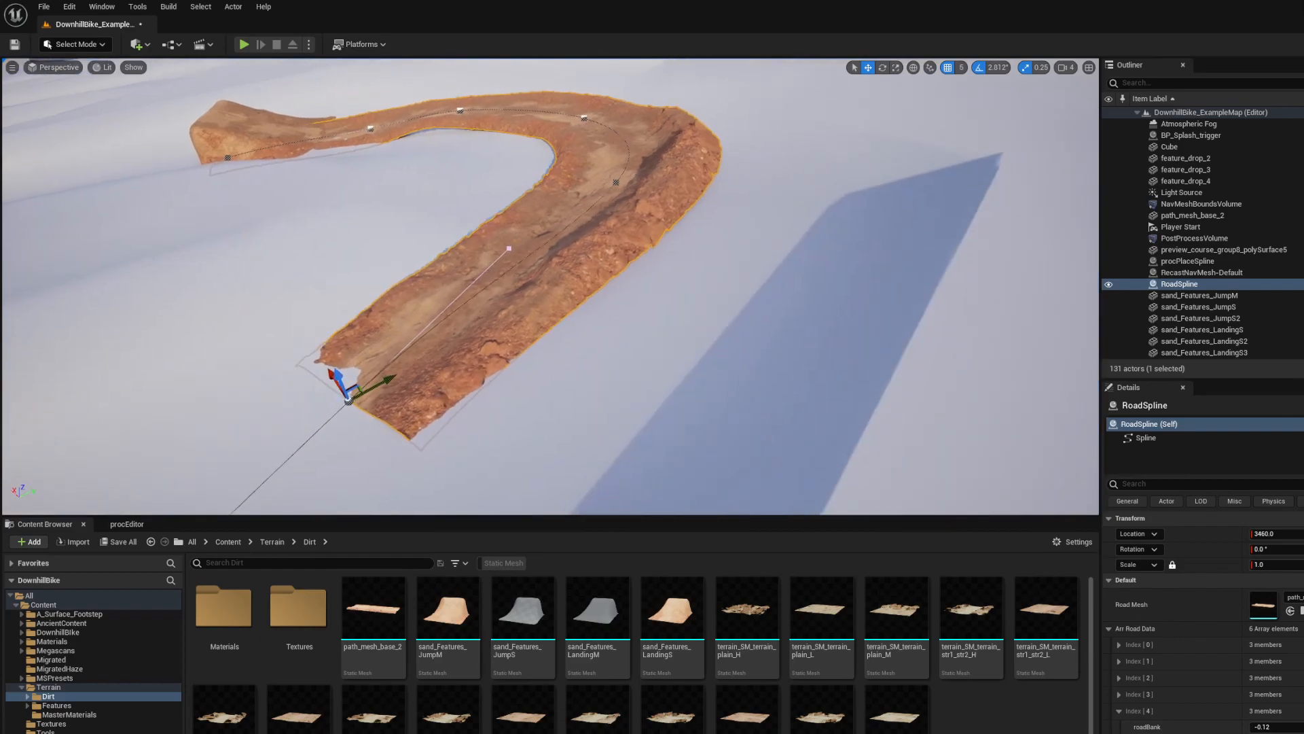
# Look over the course's dirt jumps, wooden bridge and plank ramps from several viewpoints
pyautogui.click(541, 193)
pyautogui.moveTo(542, 192); pyautogui.dragTo(407, 136, button='right')
pyautogui.moveTo(792, 224); pyautogui.dragTo(931, 204, button='right')
pyautogui.moveTo(792, 224); pyautogui.dragTo(937, 275, button='right')
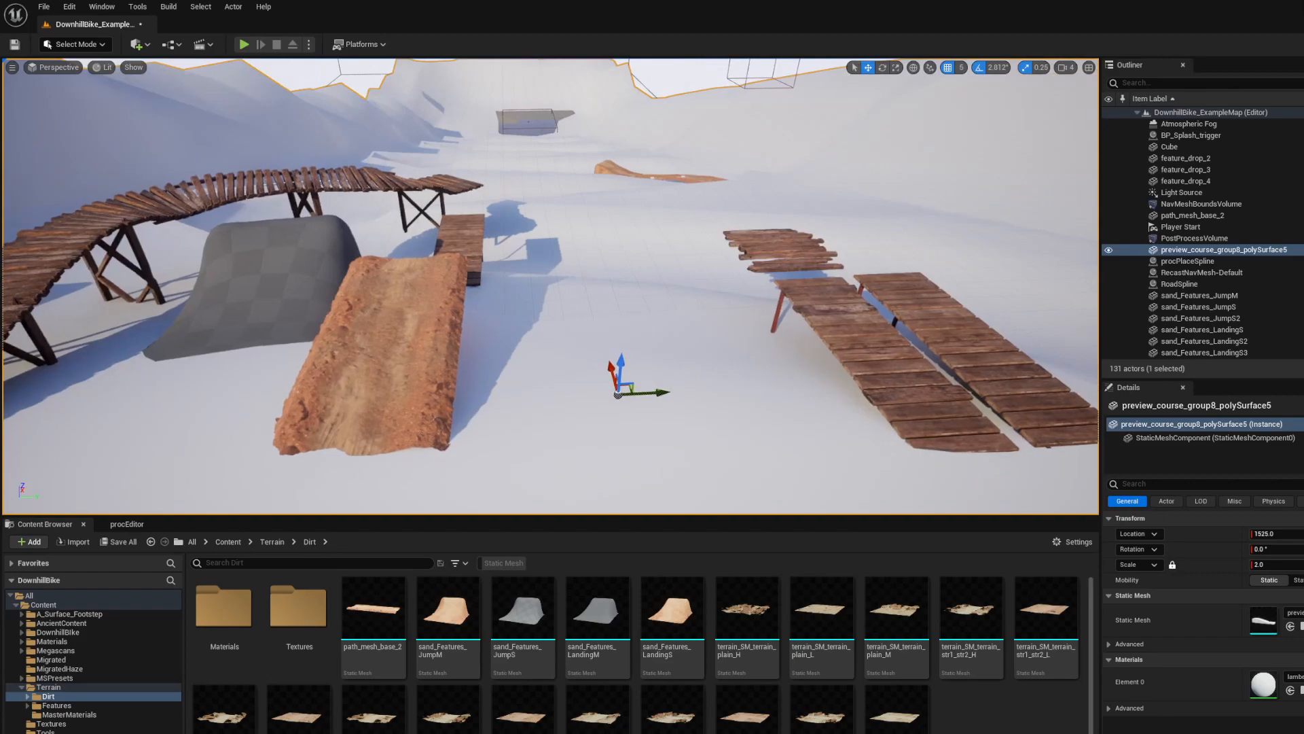
pyautogui.moveTo(679, 279); pyautogui.dragTo(486, 272, button='right')
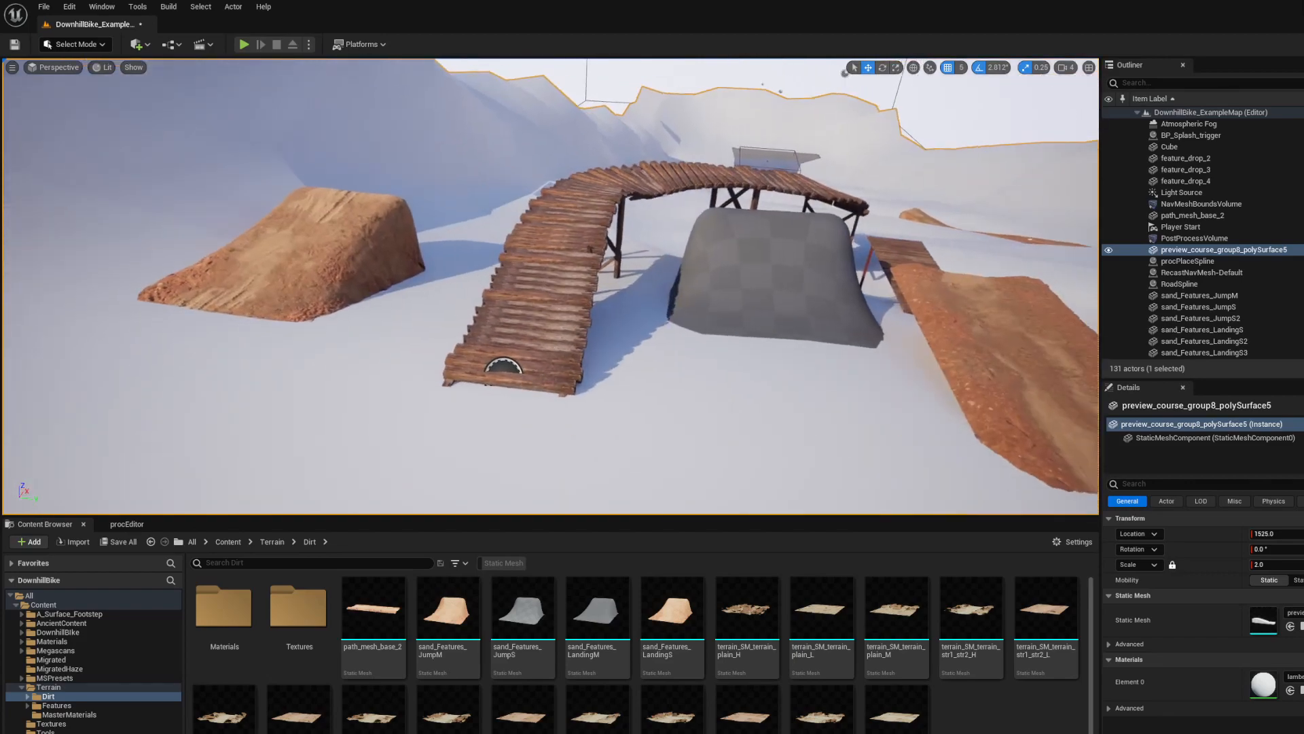
pyautogui.moveTo(793, 333); pyautogui.dragTo(944, 251, button='right')
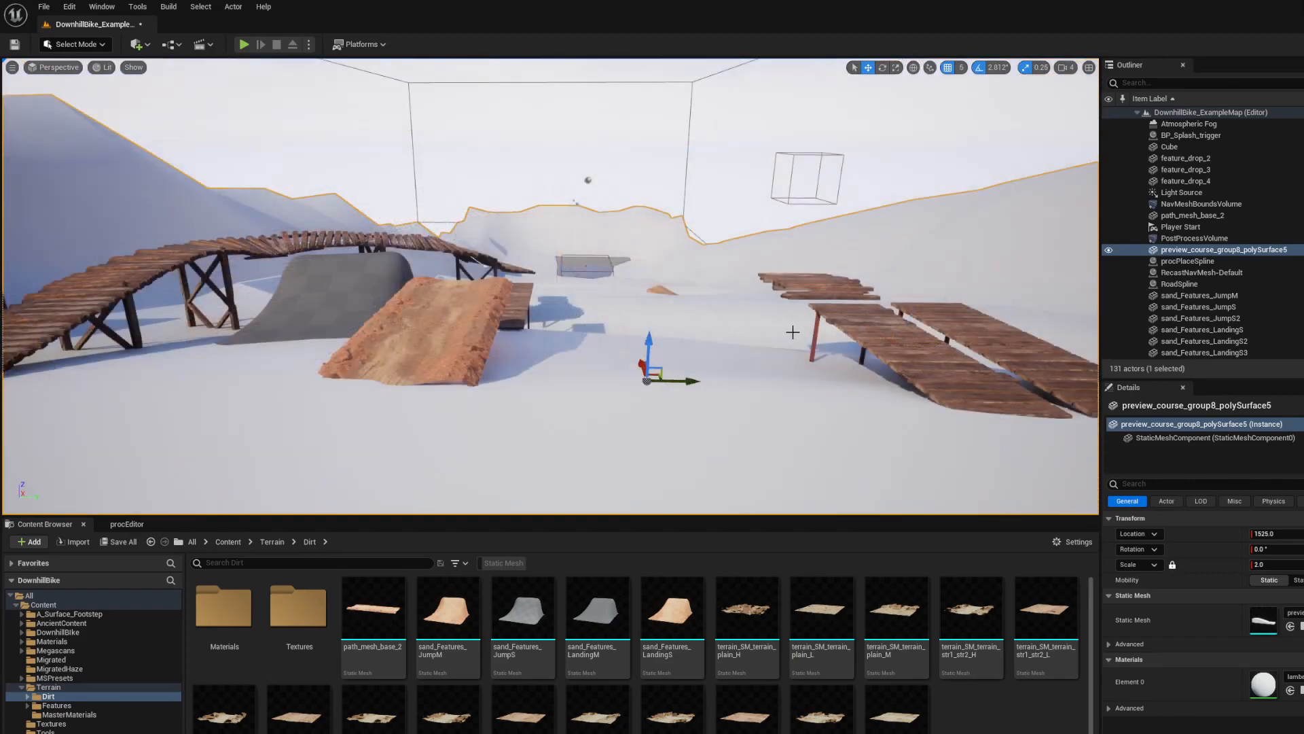